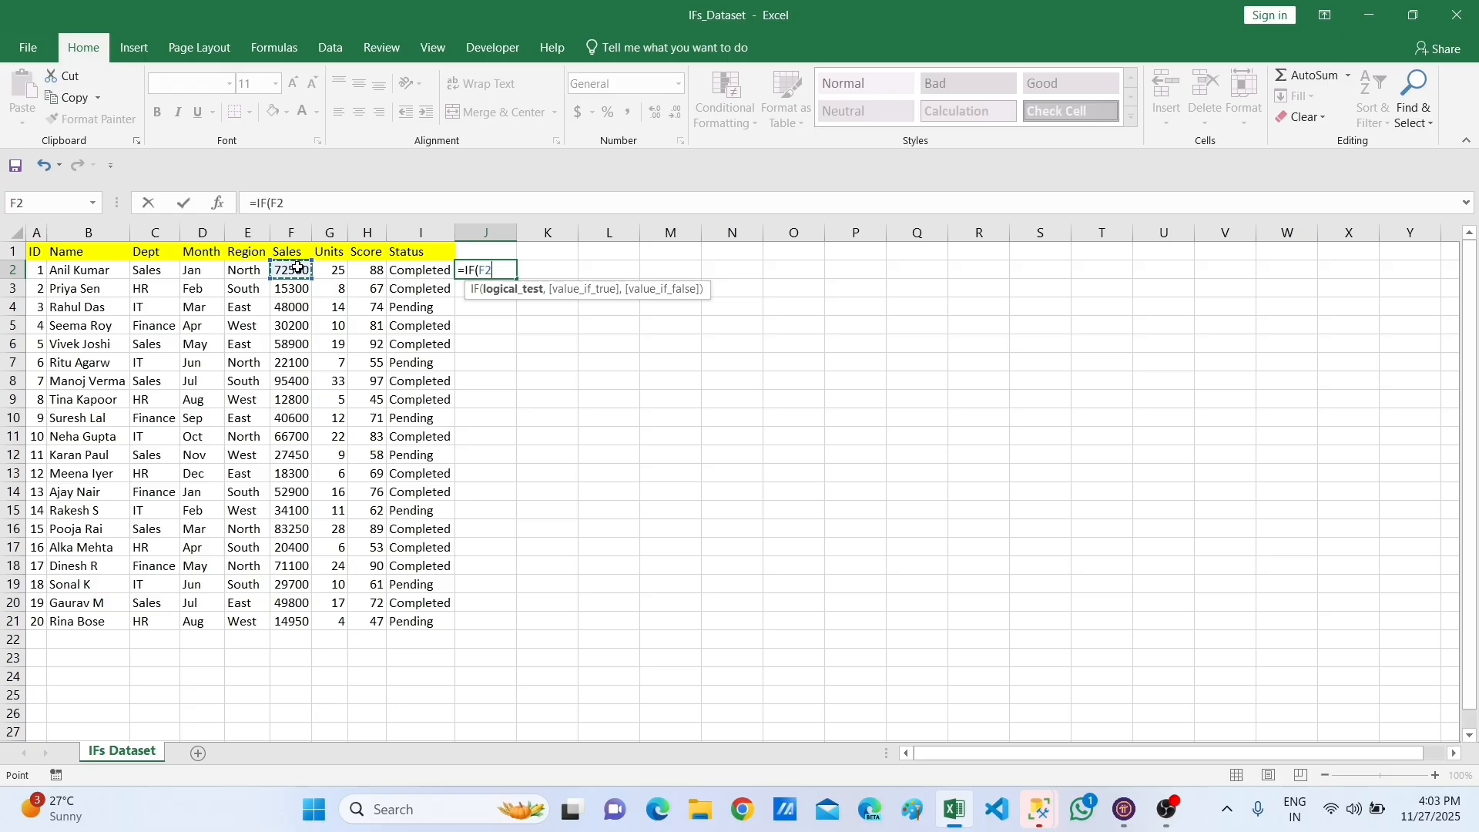
Complete the IF formula in J2 so F2>50000 returns "HIGH" and anything else returns "LOW".
type(">50000,")
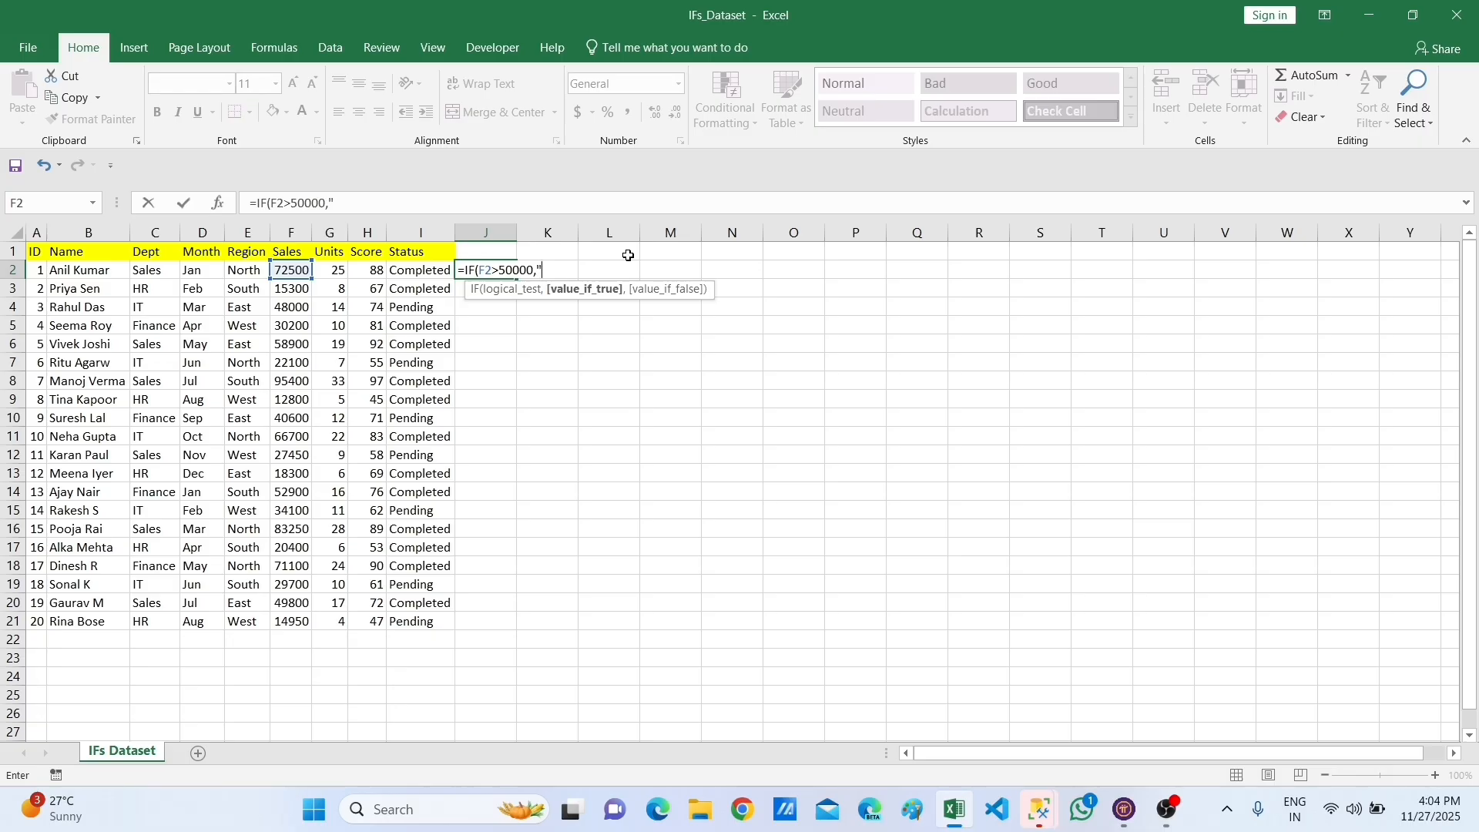
type("HIGH\",\"LO")
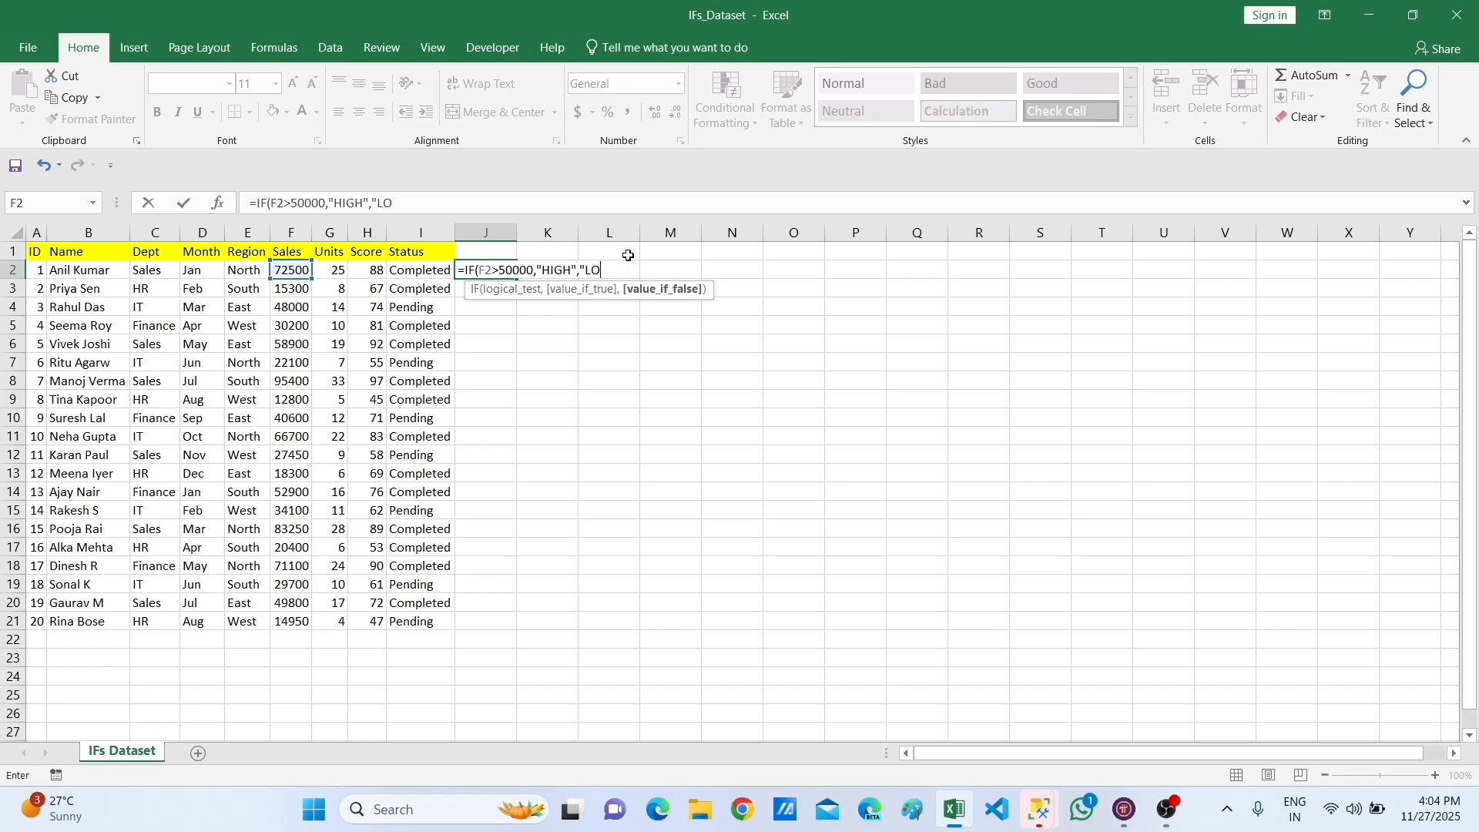
type("W\"")
key("Return")
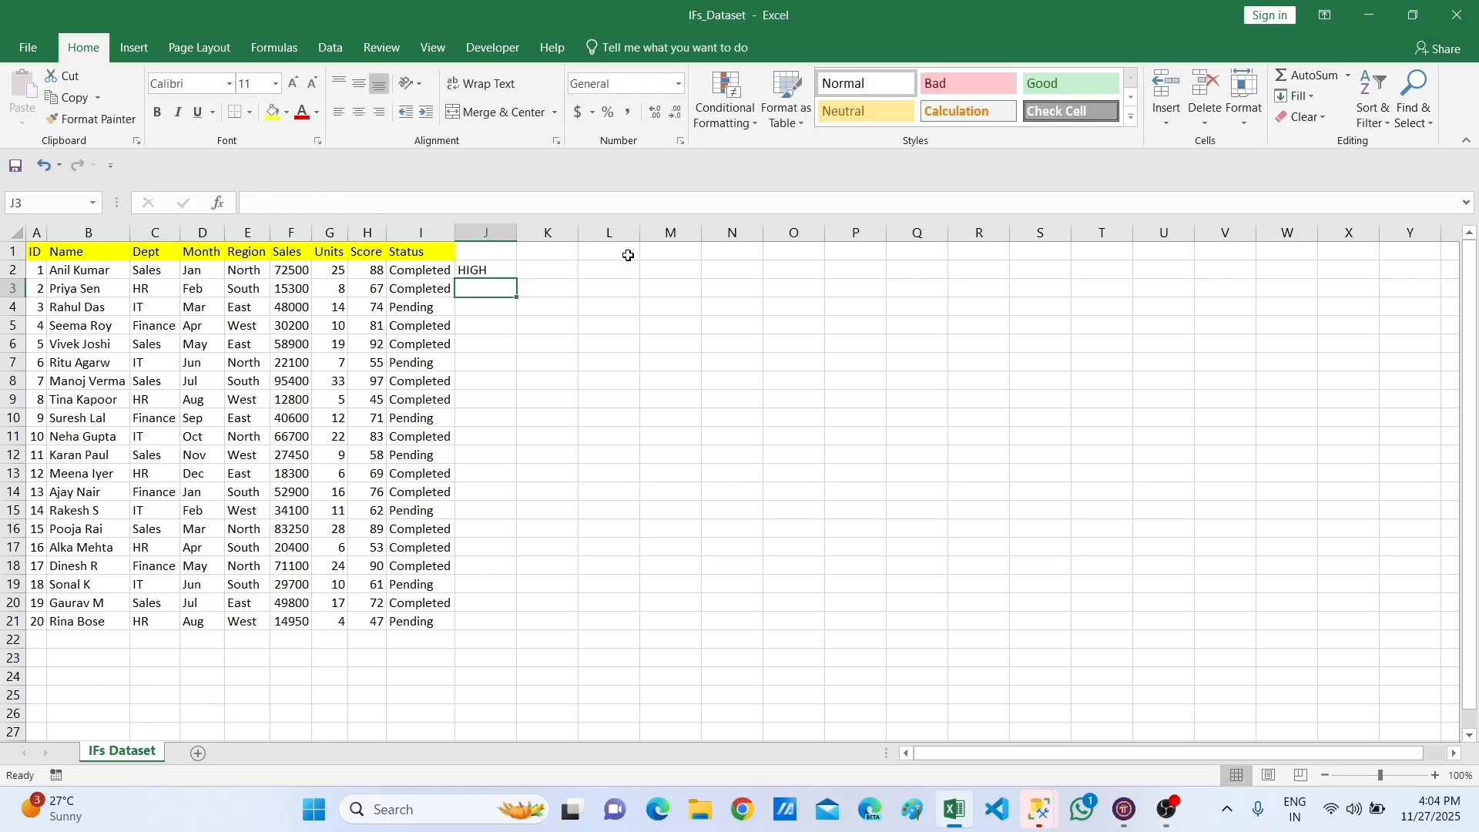
Fill the IF formula from J2 down through J21.
left_click(502, 272)
left_click_drag(516, 280, 510, 636)
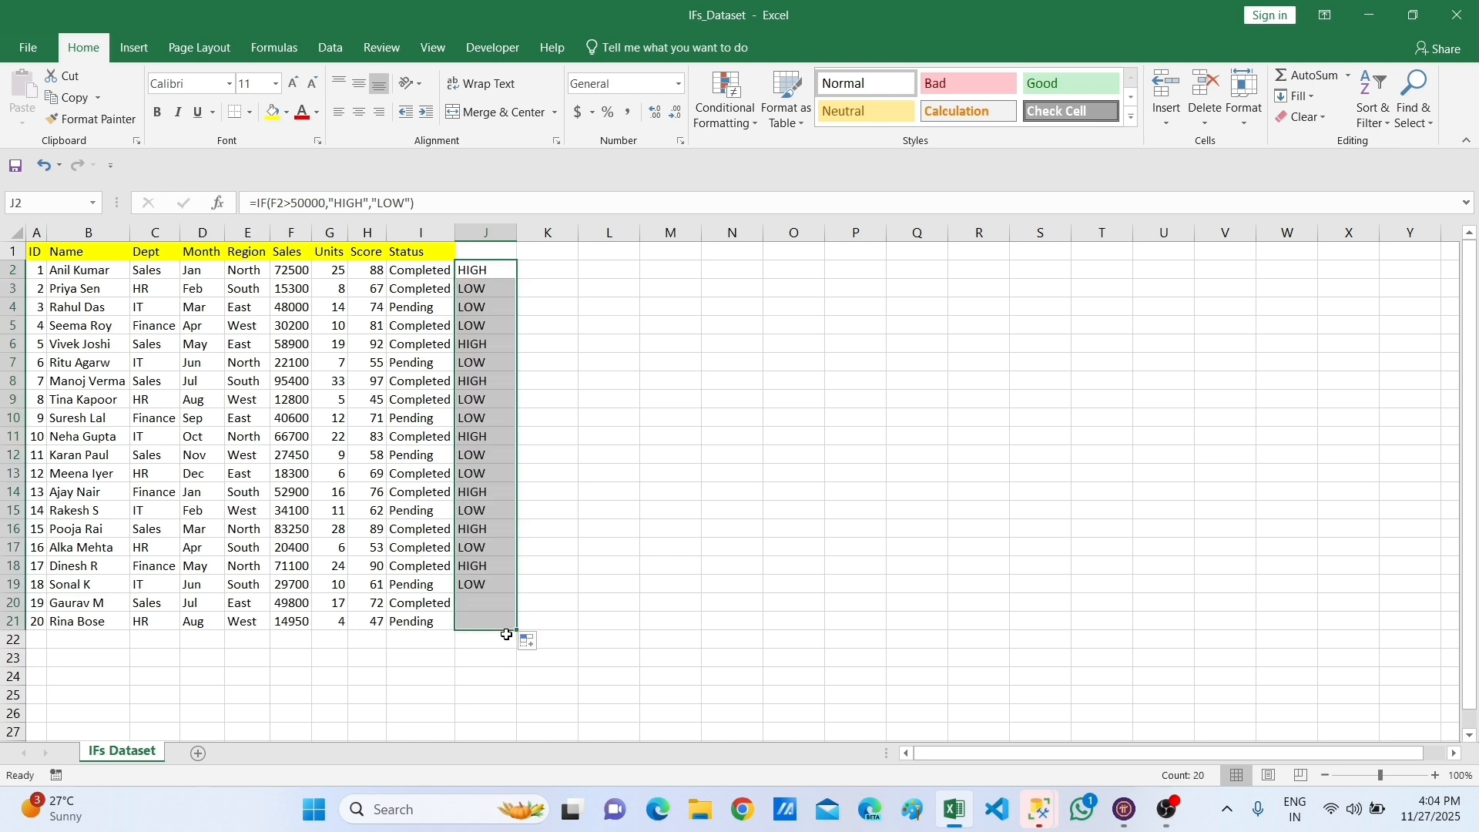
left_click(623, 335)
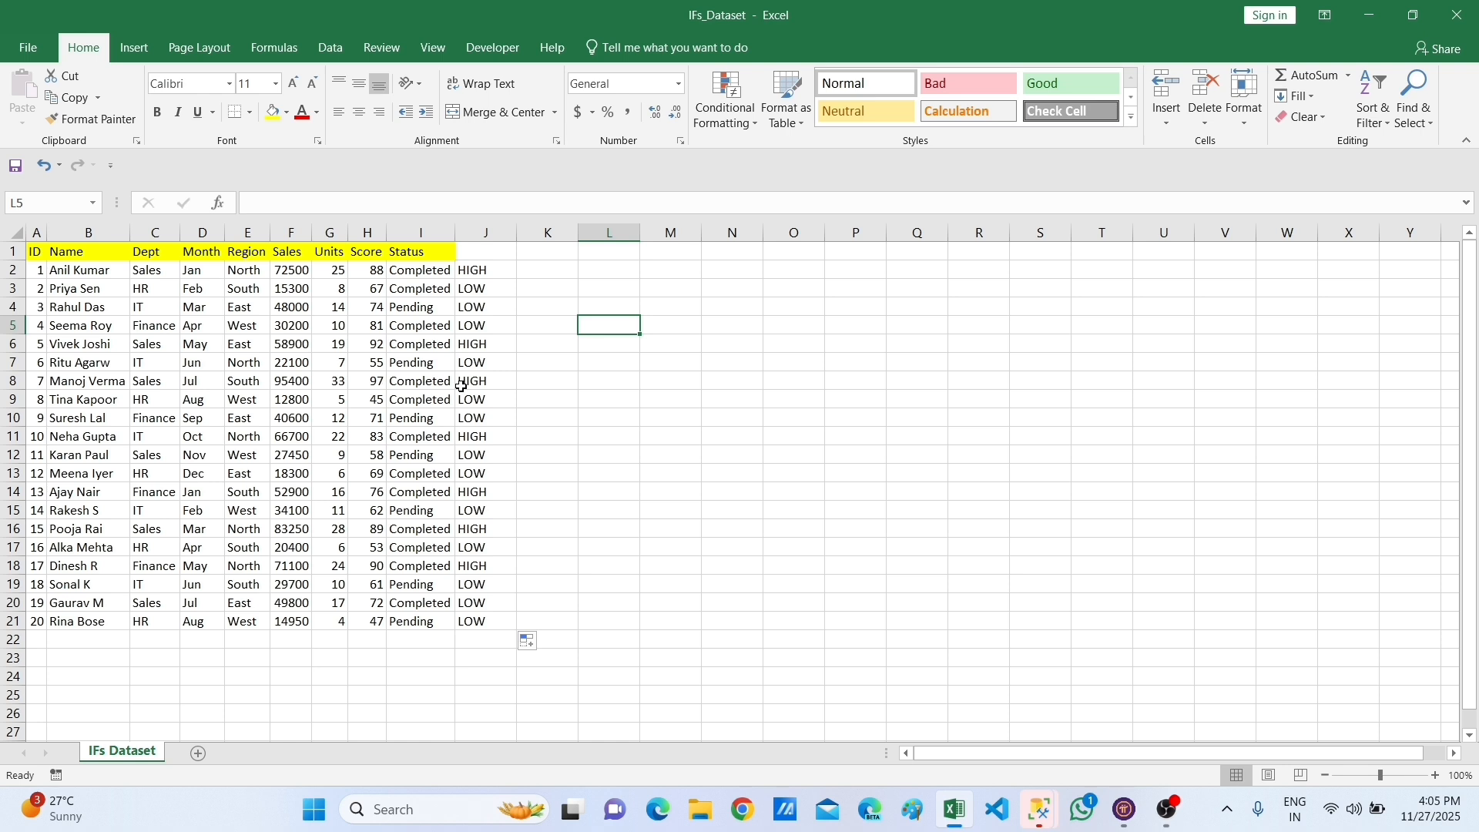
left_click(506, 303)
key("Up")
key("Up")
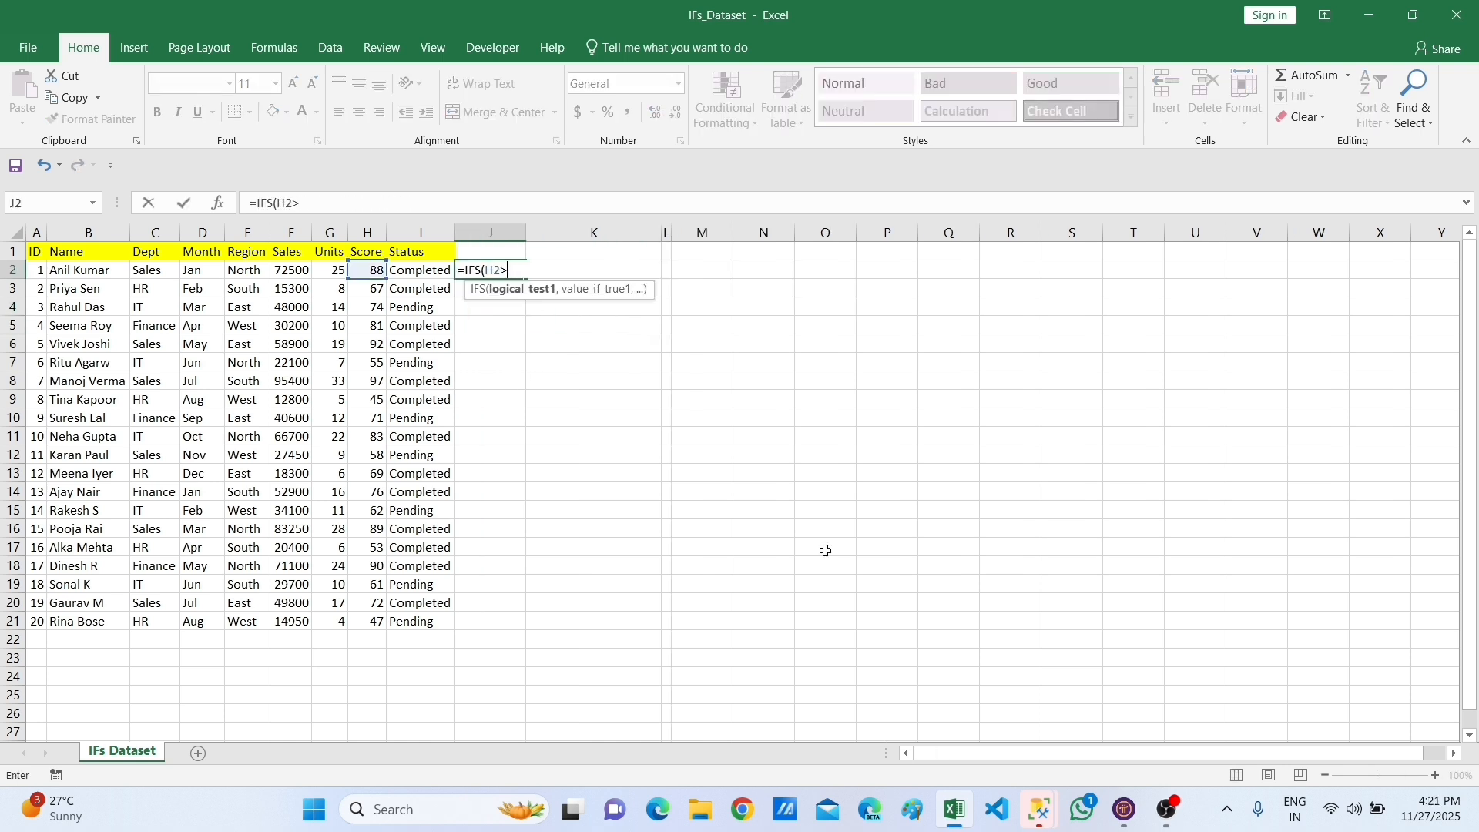
key("BackSpace")
key("BackSpace")
key("BackSpace")
key("BackSpace")
key("BackSpace")
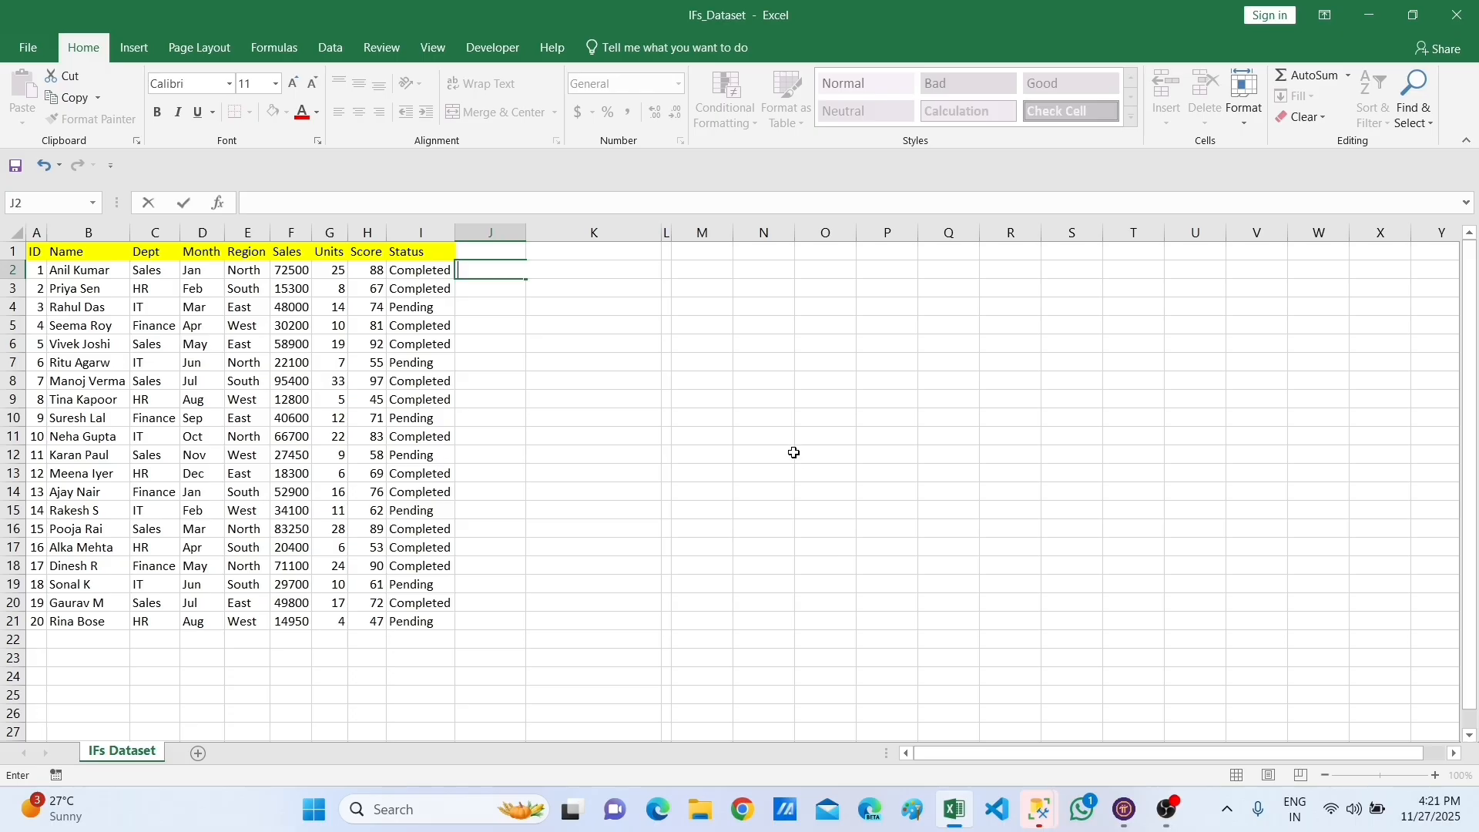
key("Escape")
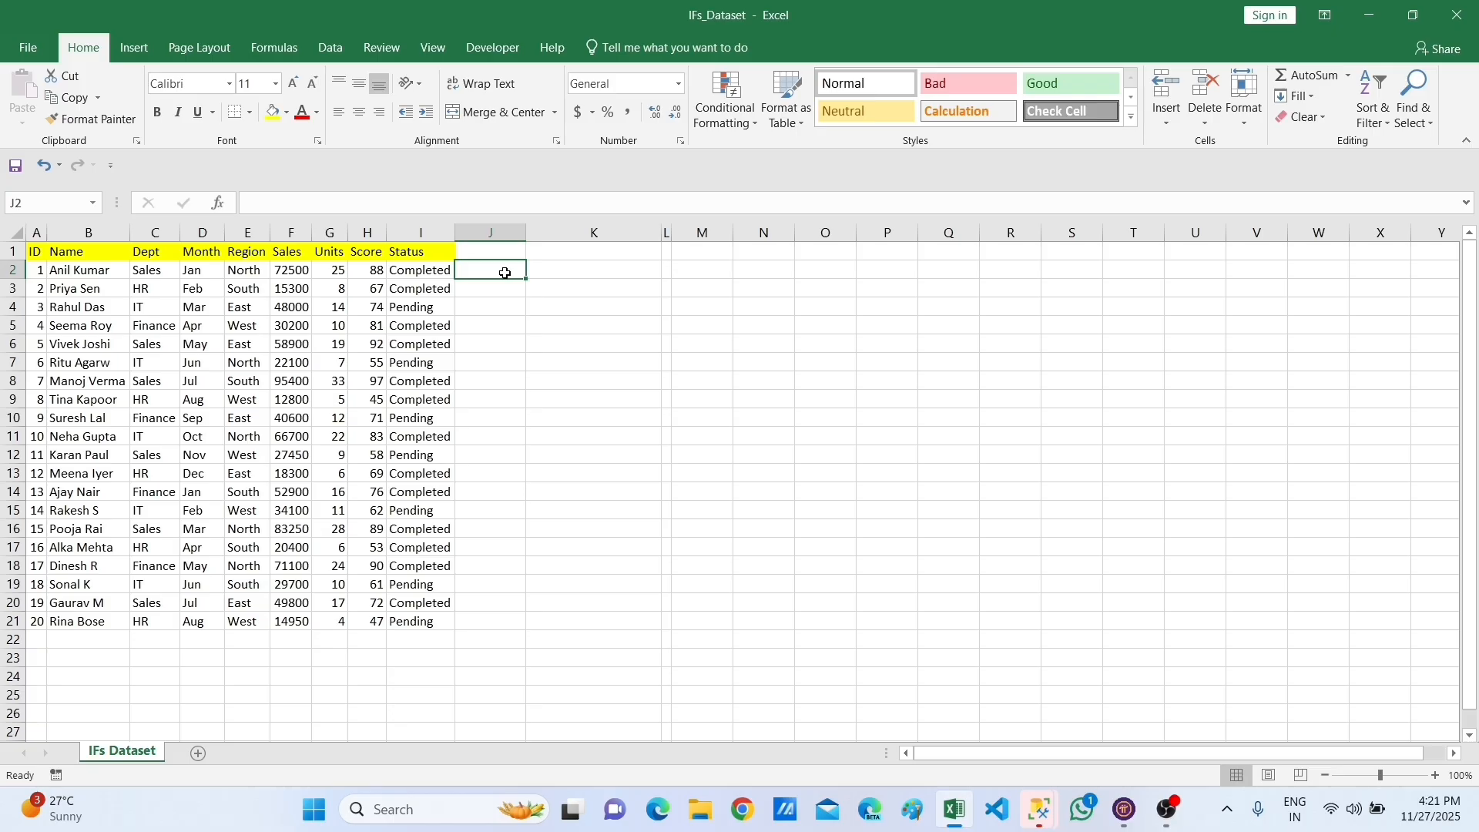
Start an IFS formula in J2 whose first test, H2>=90, returns "EXCELLENT".
type("=IFS")
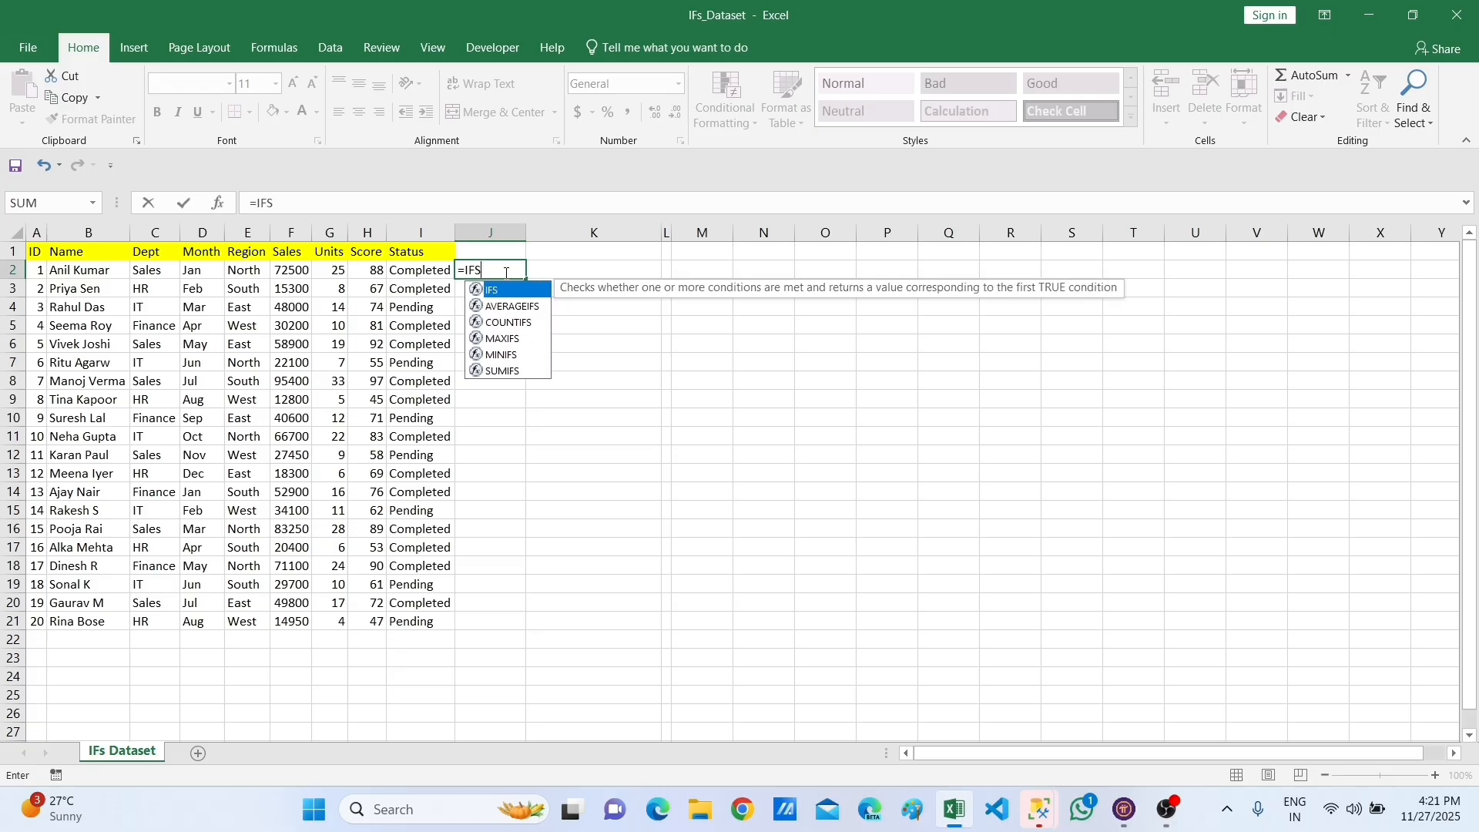
double_click(522, 290)
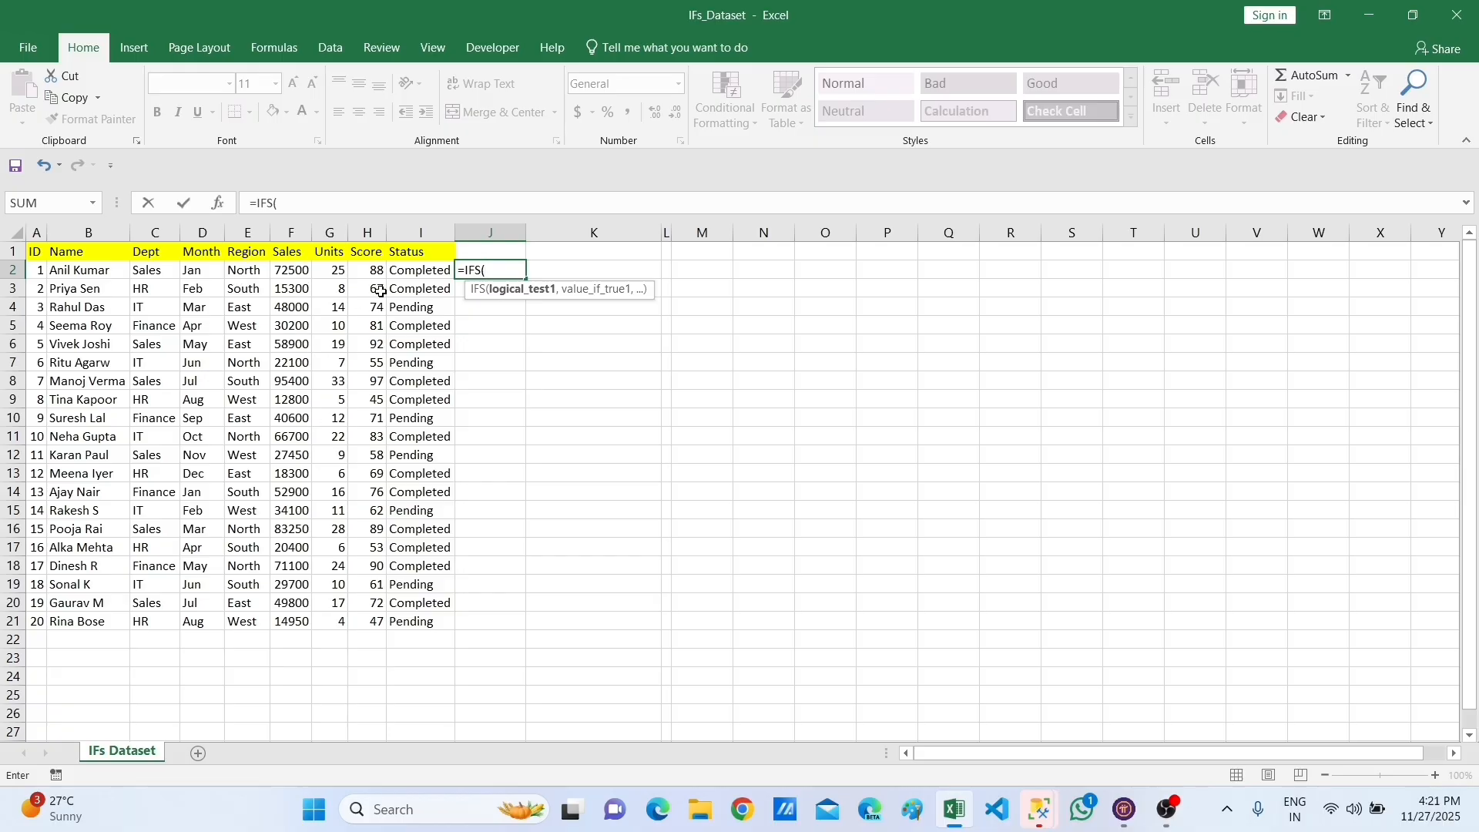
left_click(370, 269)
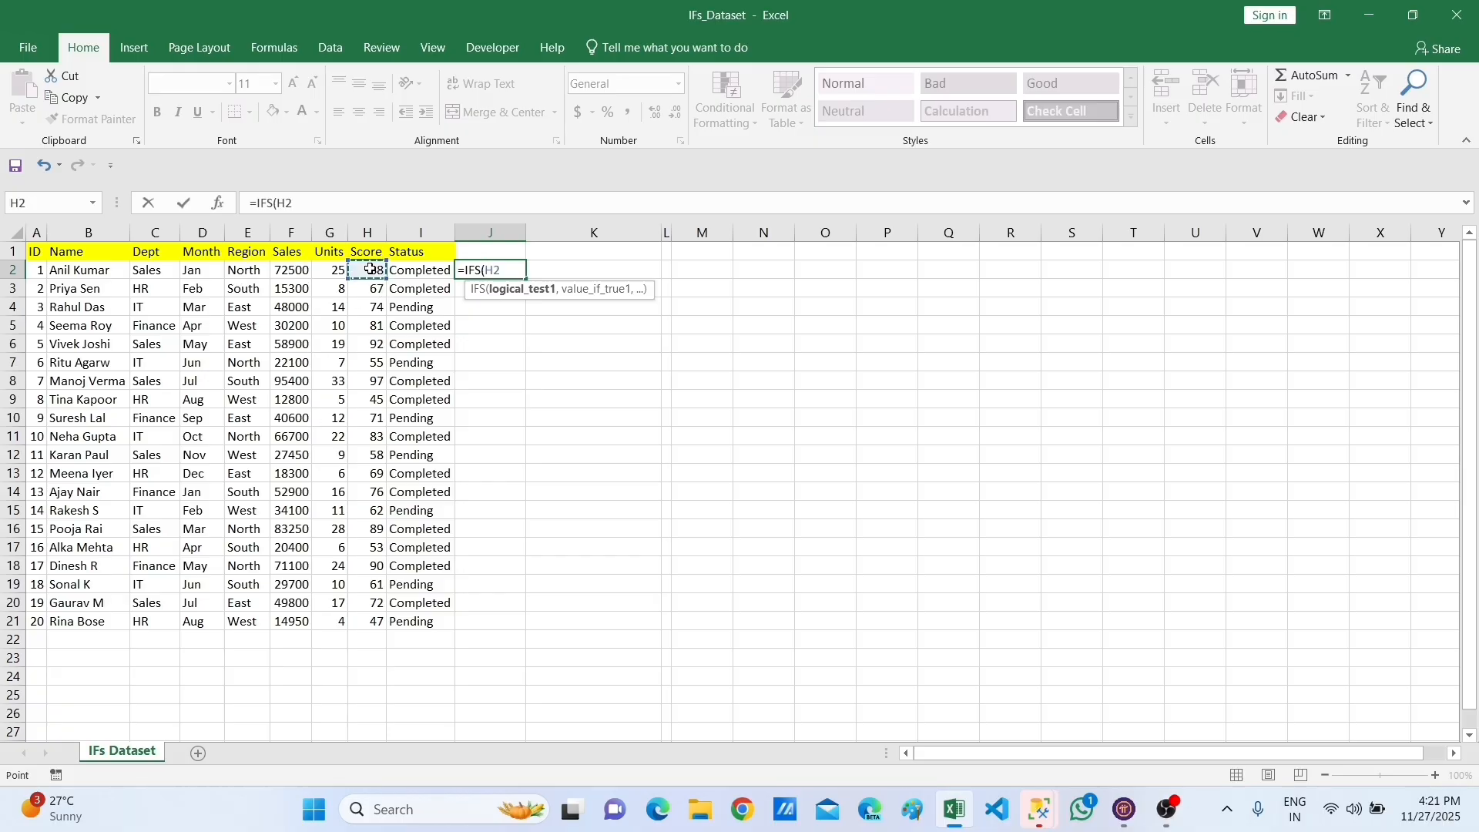
type(">")
type("=90,")
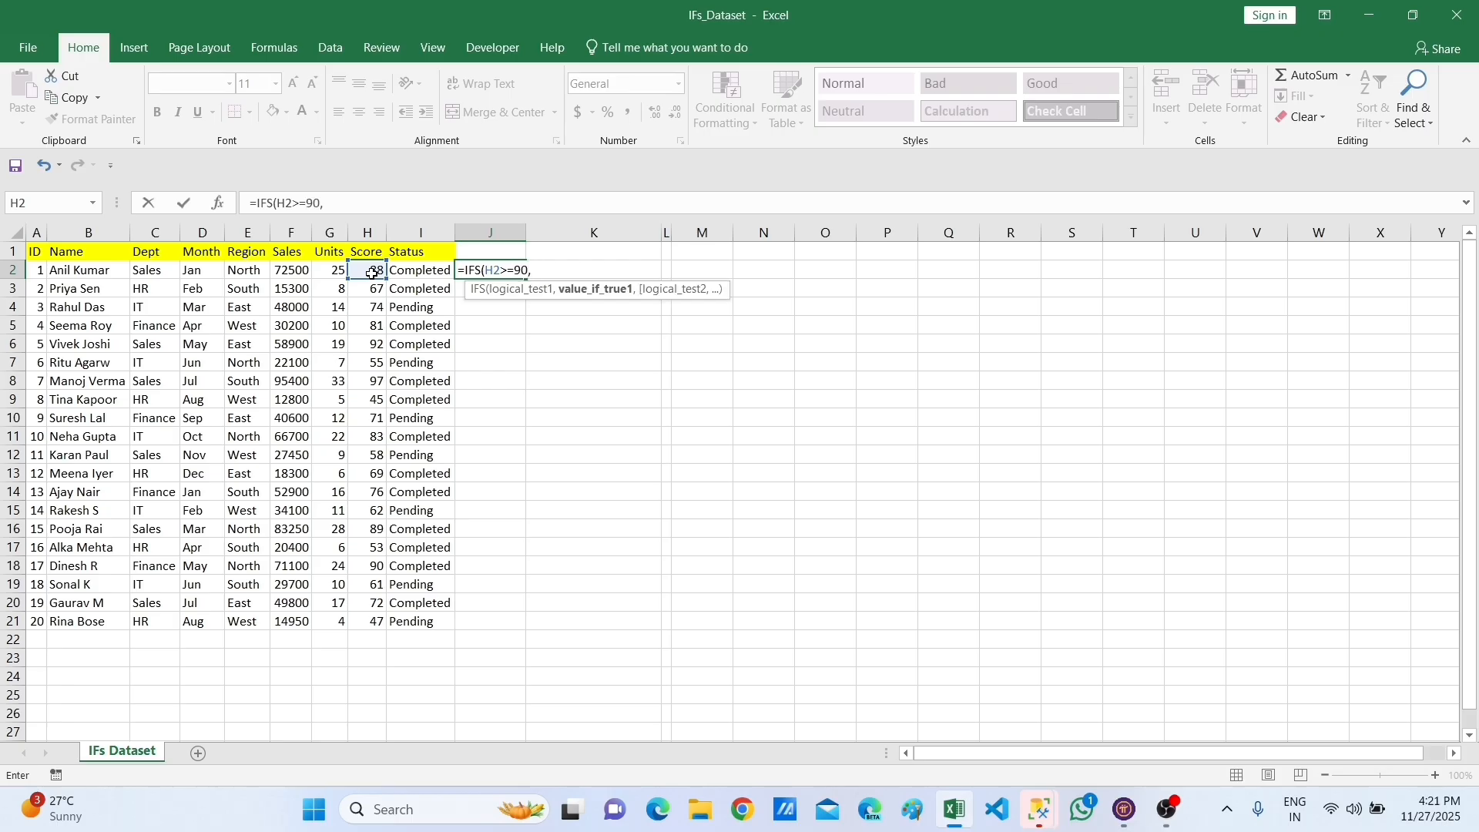
type("\"EXCELLENT\",")
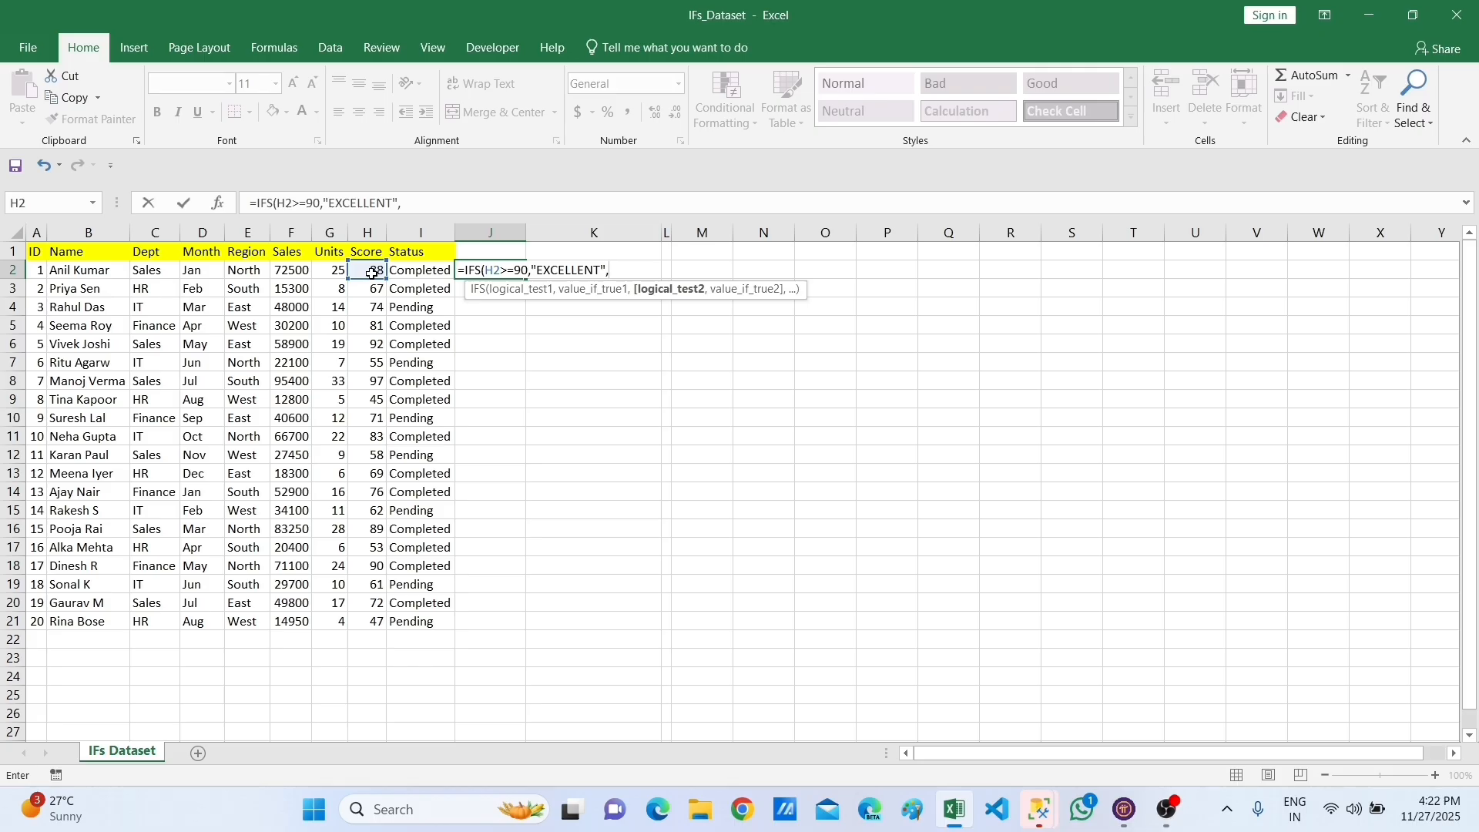
Add two tests to the IFS formula: H2>=75 returning "GOOD" and H2>50 returning "AVERAGE".
left_click(369, 269)
type(">=75,")
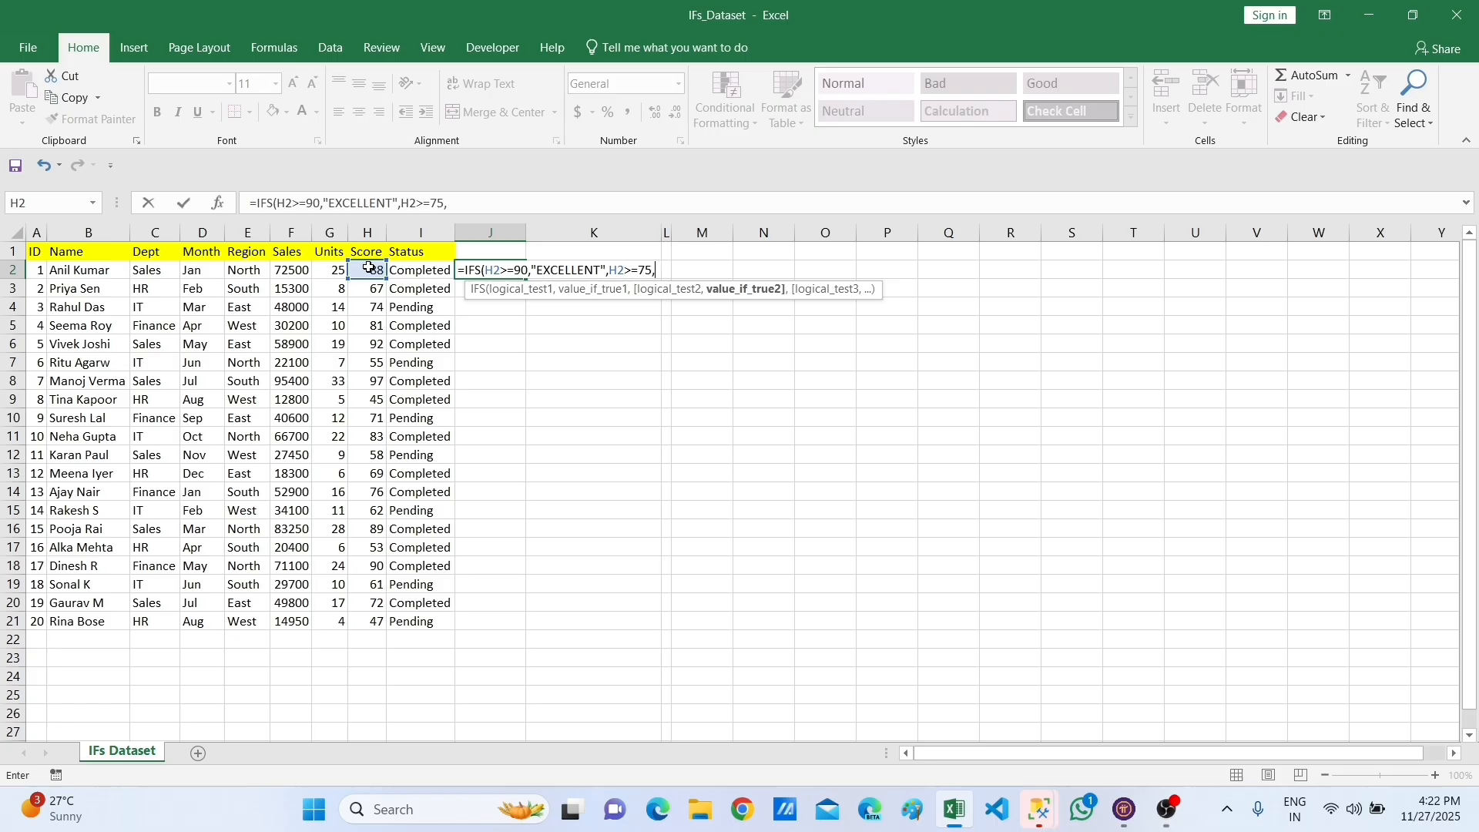
type("\"GOOD\",")
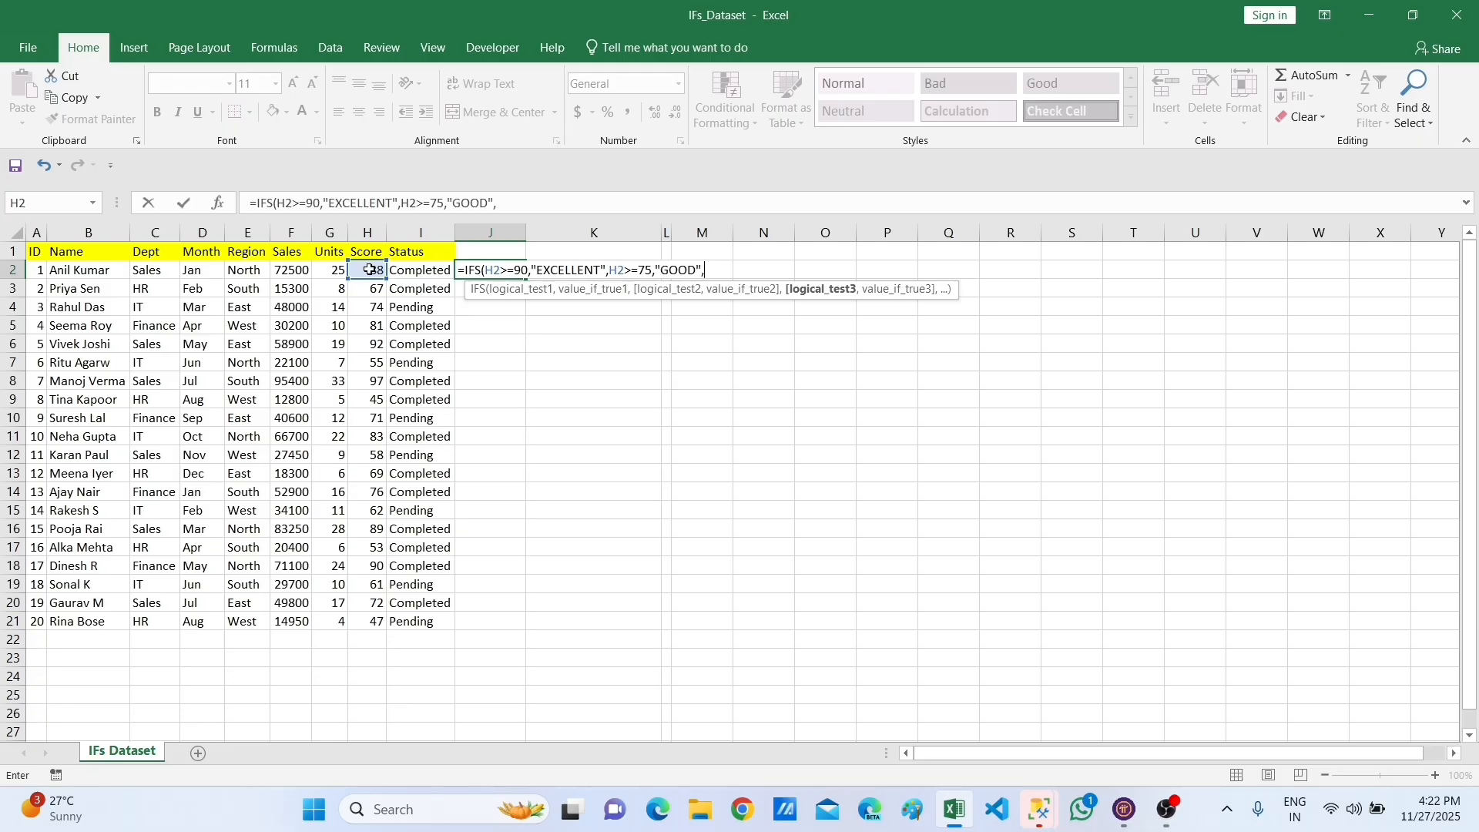
left_click(369, 270)
type(">50,")
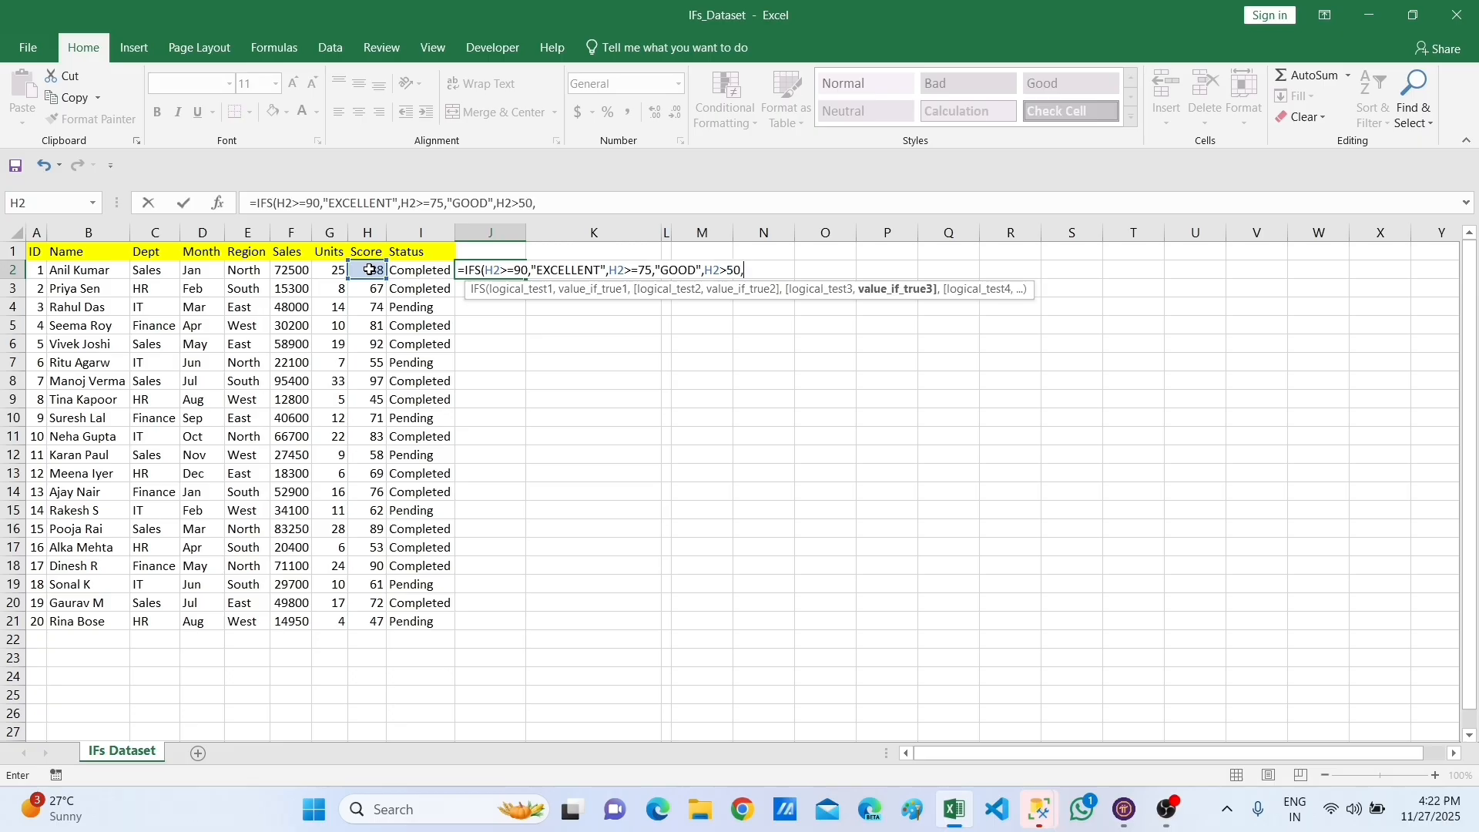
type("\"AVERAGE\",")
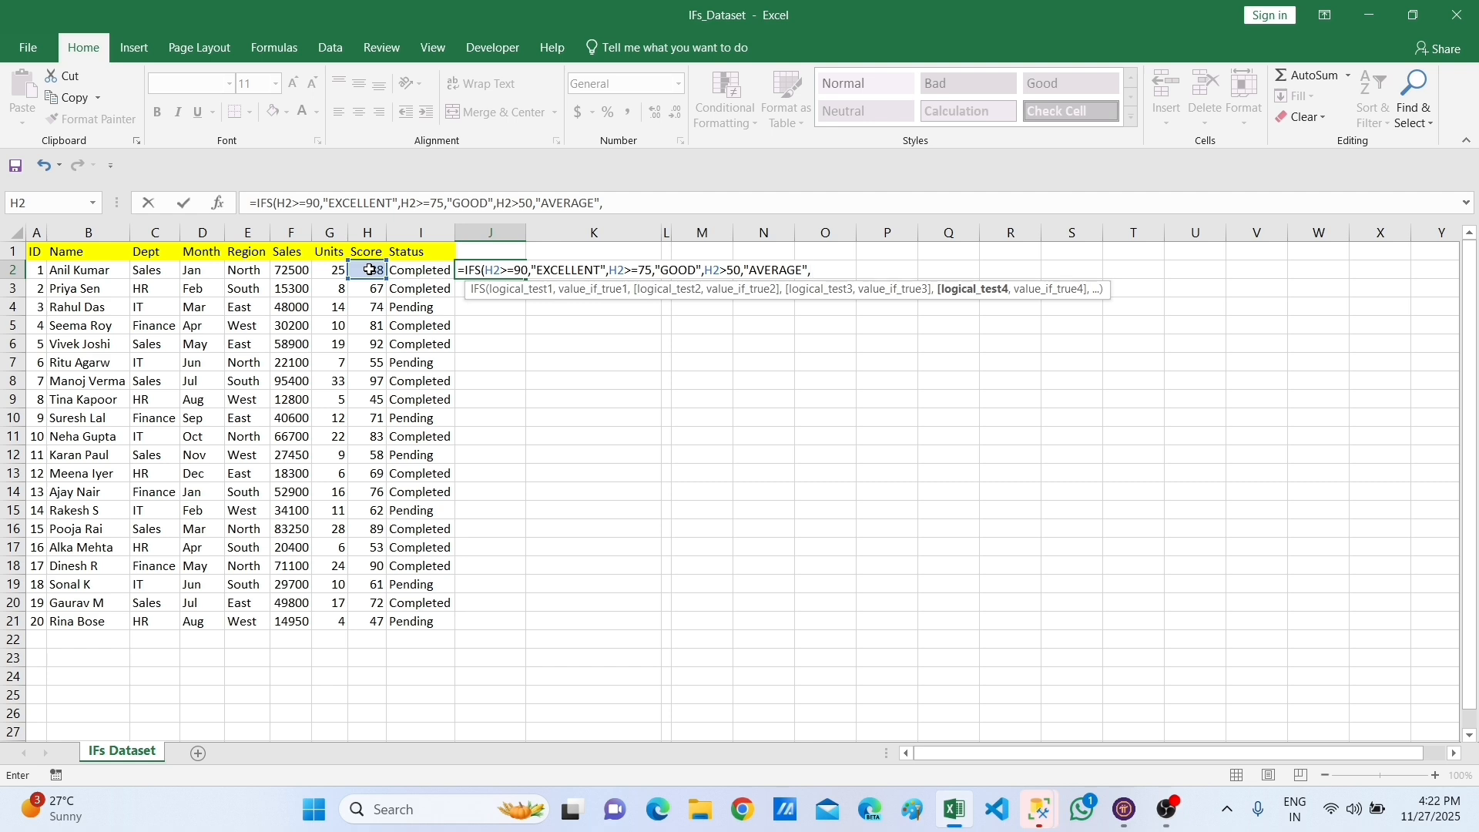
Finish the IFS formula with TRUE returning "POOR" as the fallback and enter it in J2.
type("TRUE")
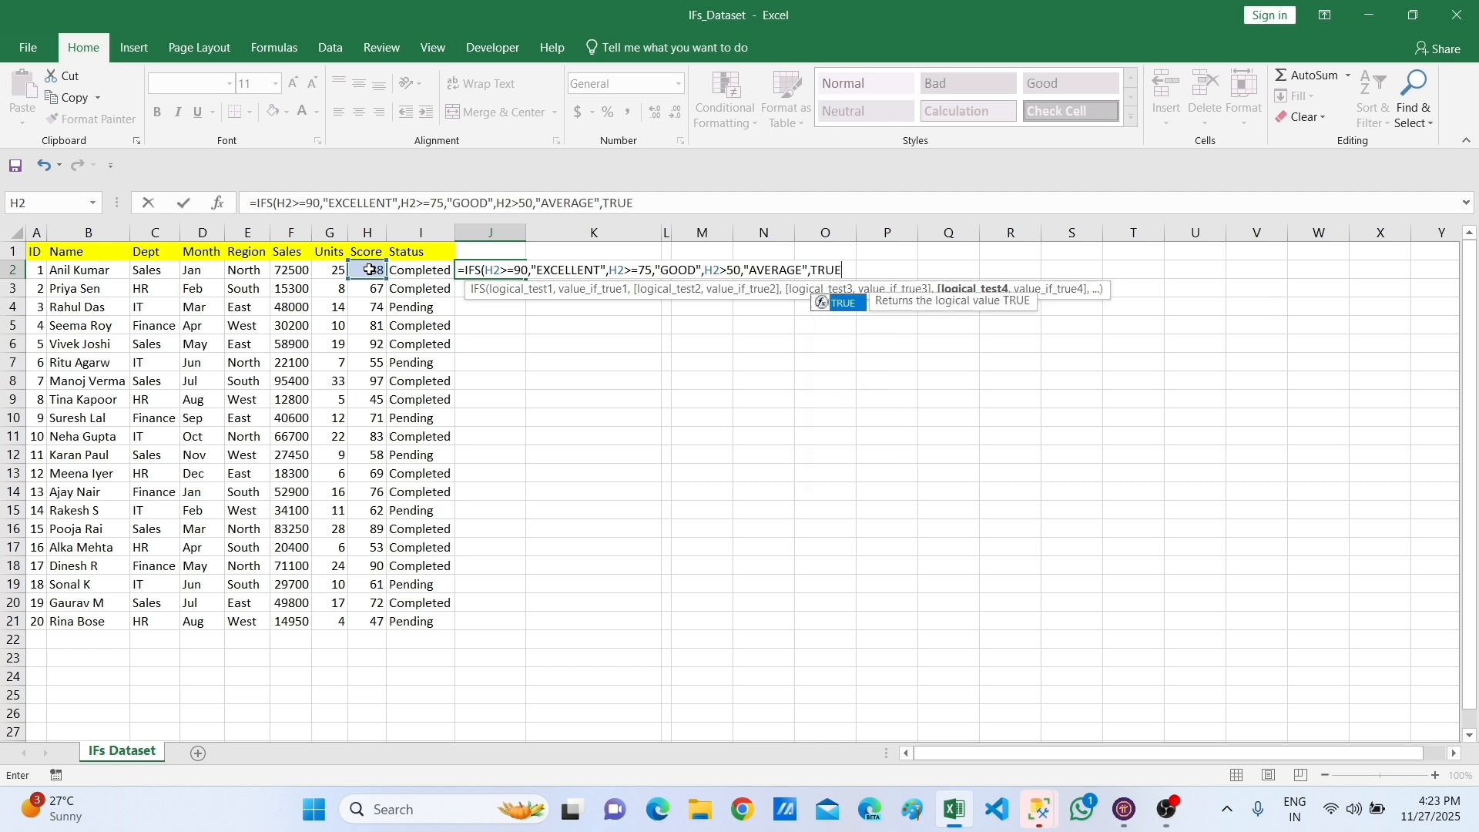
type(",\"")
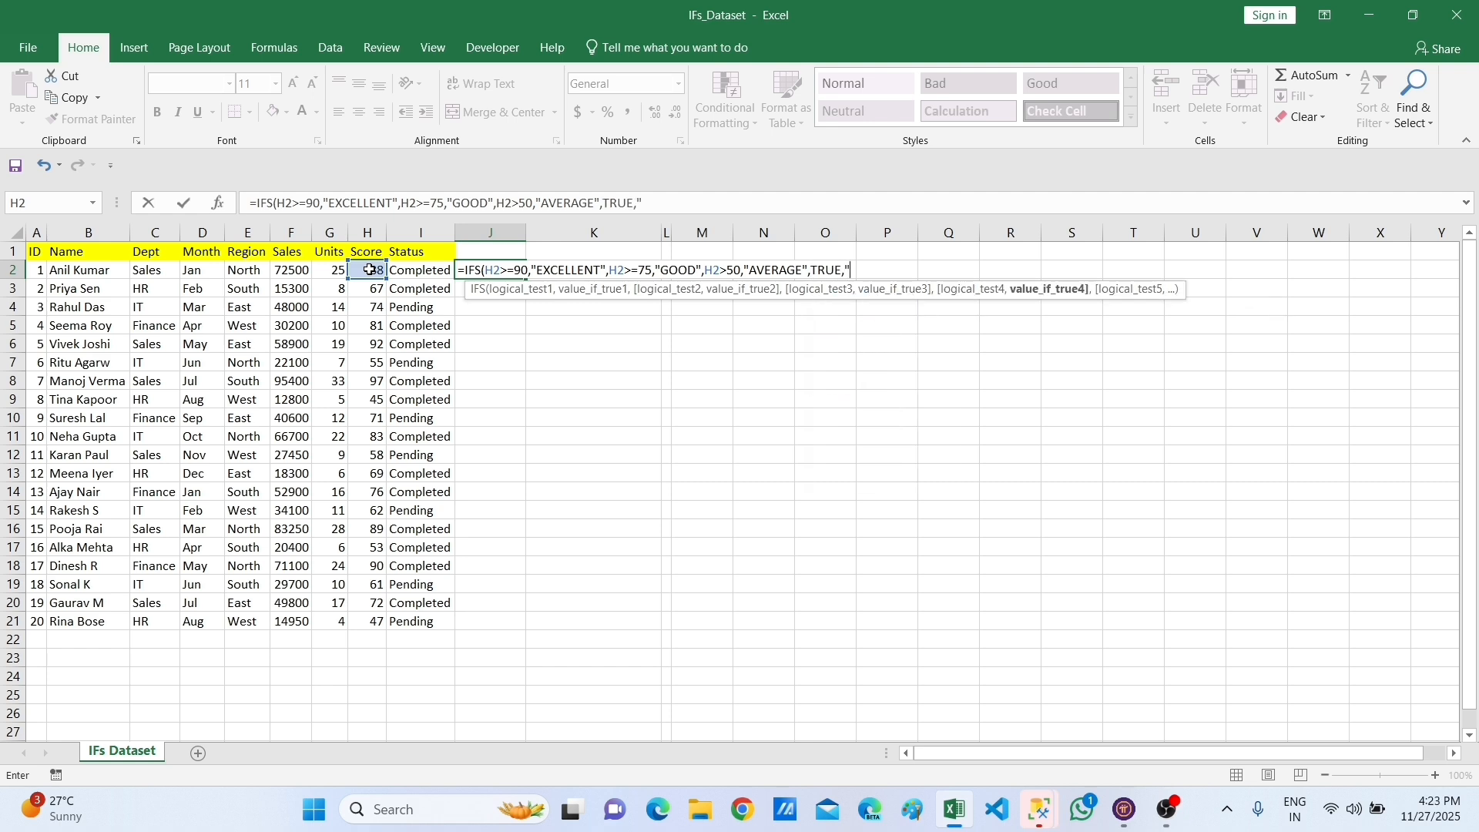
type("POOR\")")
key("Return")
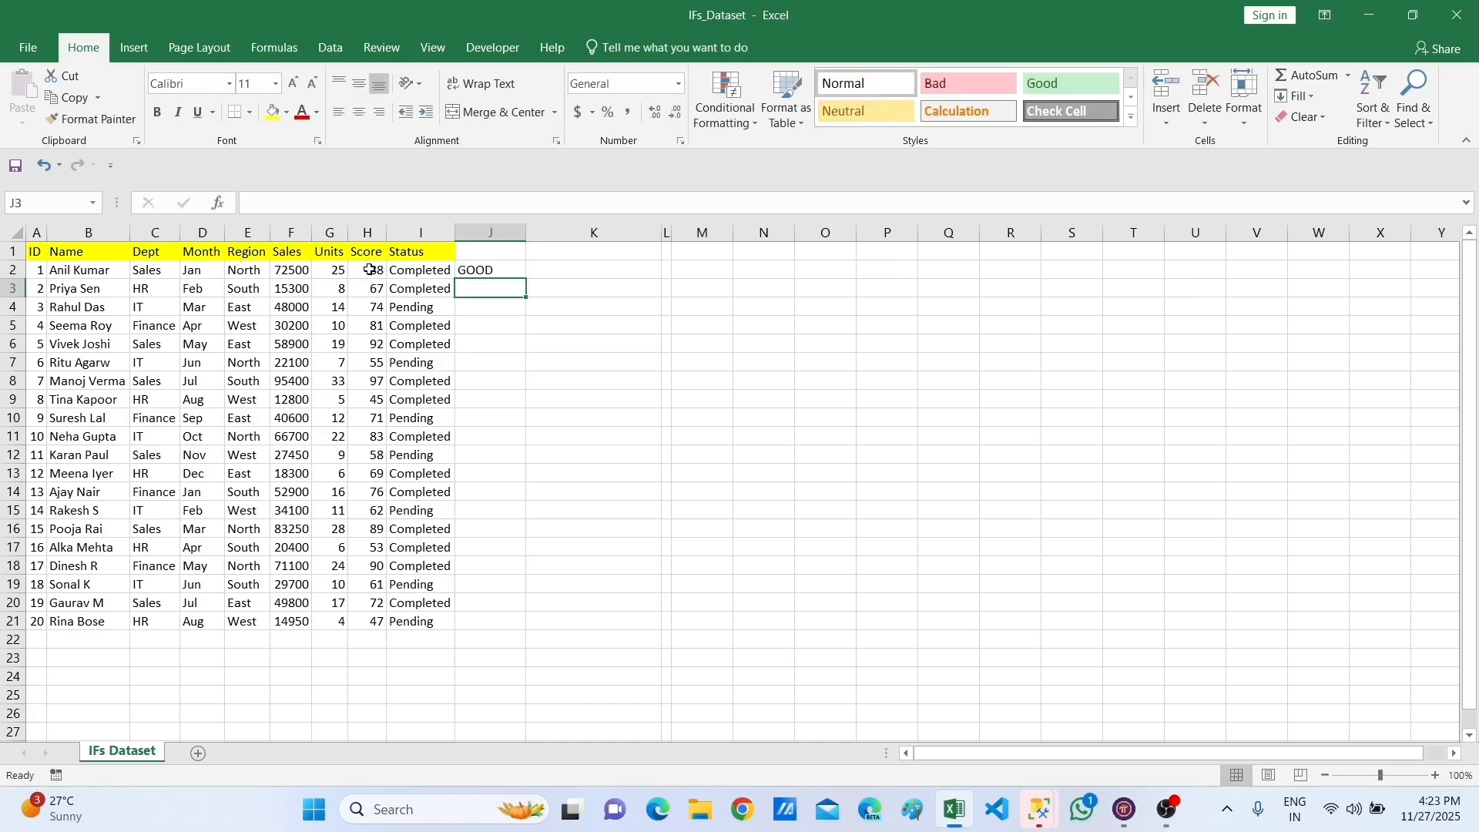
Edit the third test of the IFS formula in J2 to read H2>=50.
key("ctrl+apostrophe")
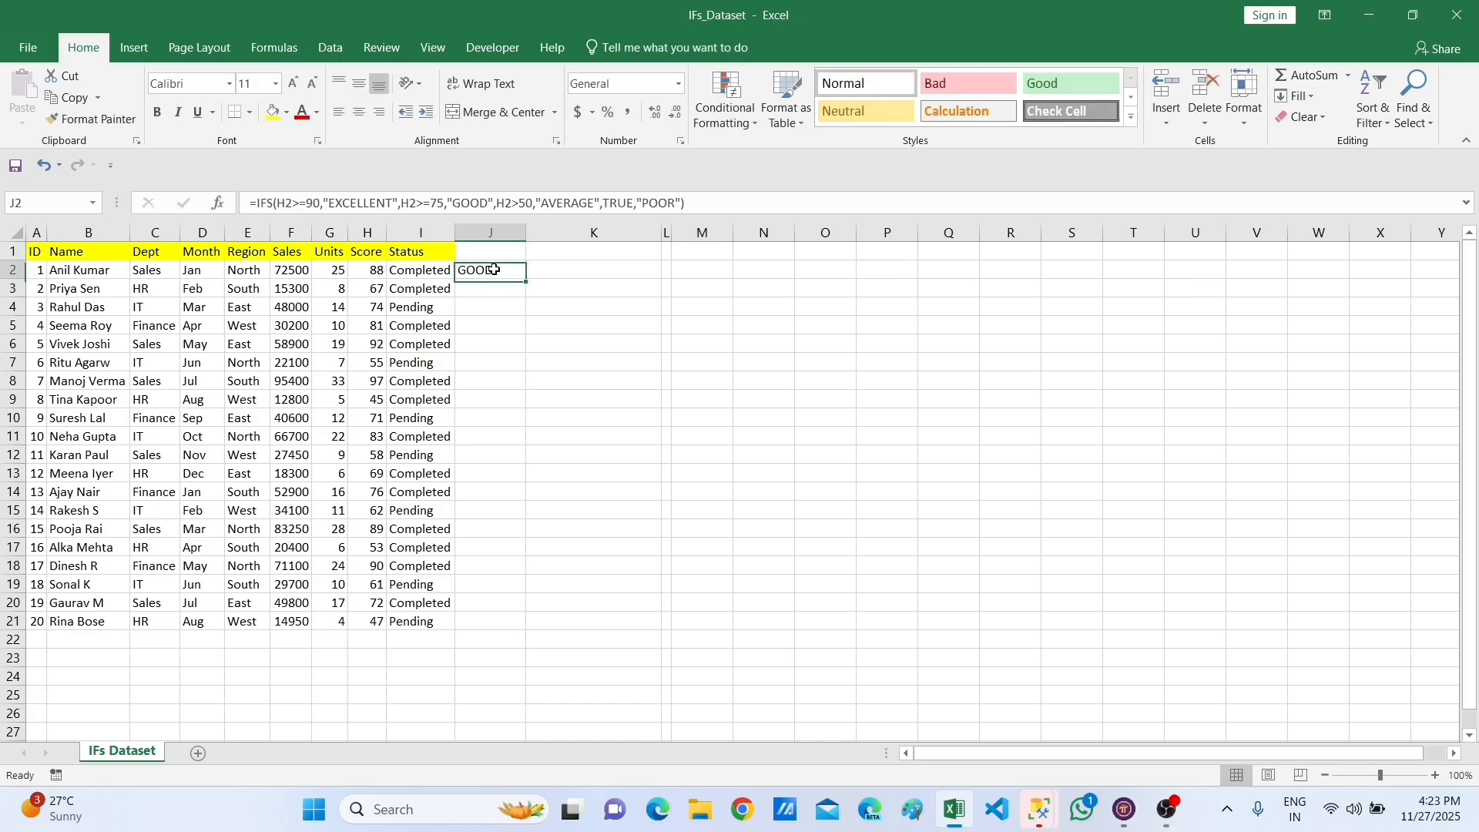
key("Escape")
left_click(504, 271)
left_click(521, 202)
type("=")
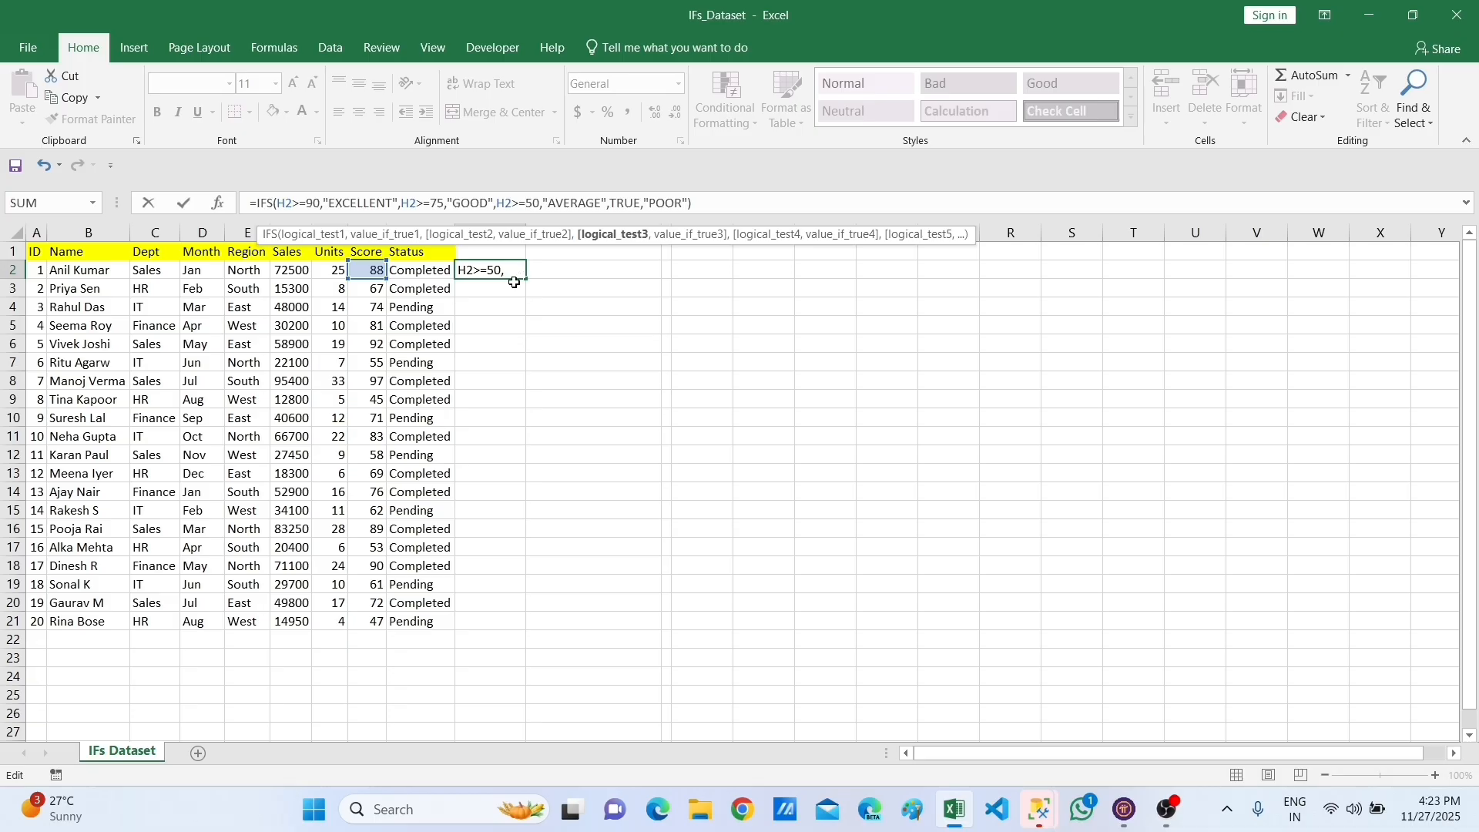
key("Return")
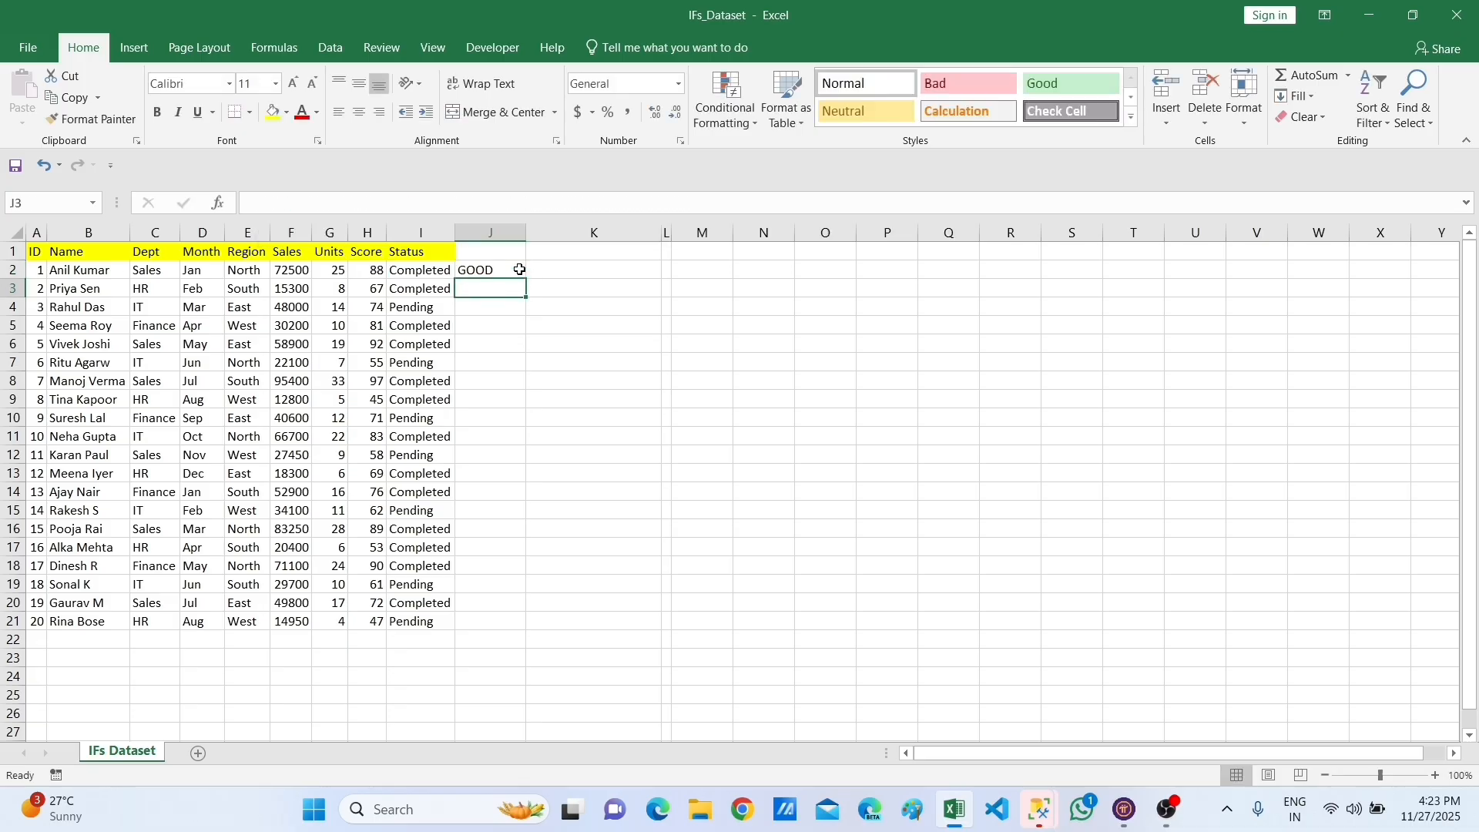
Fill the IFS formula from J2 down through J21.
left_click(519, 269)
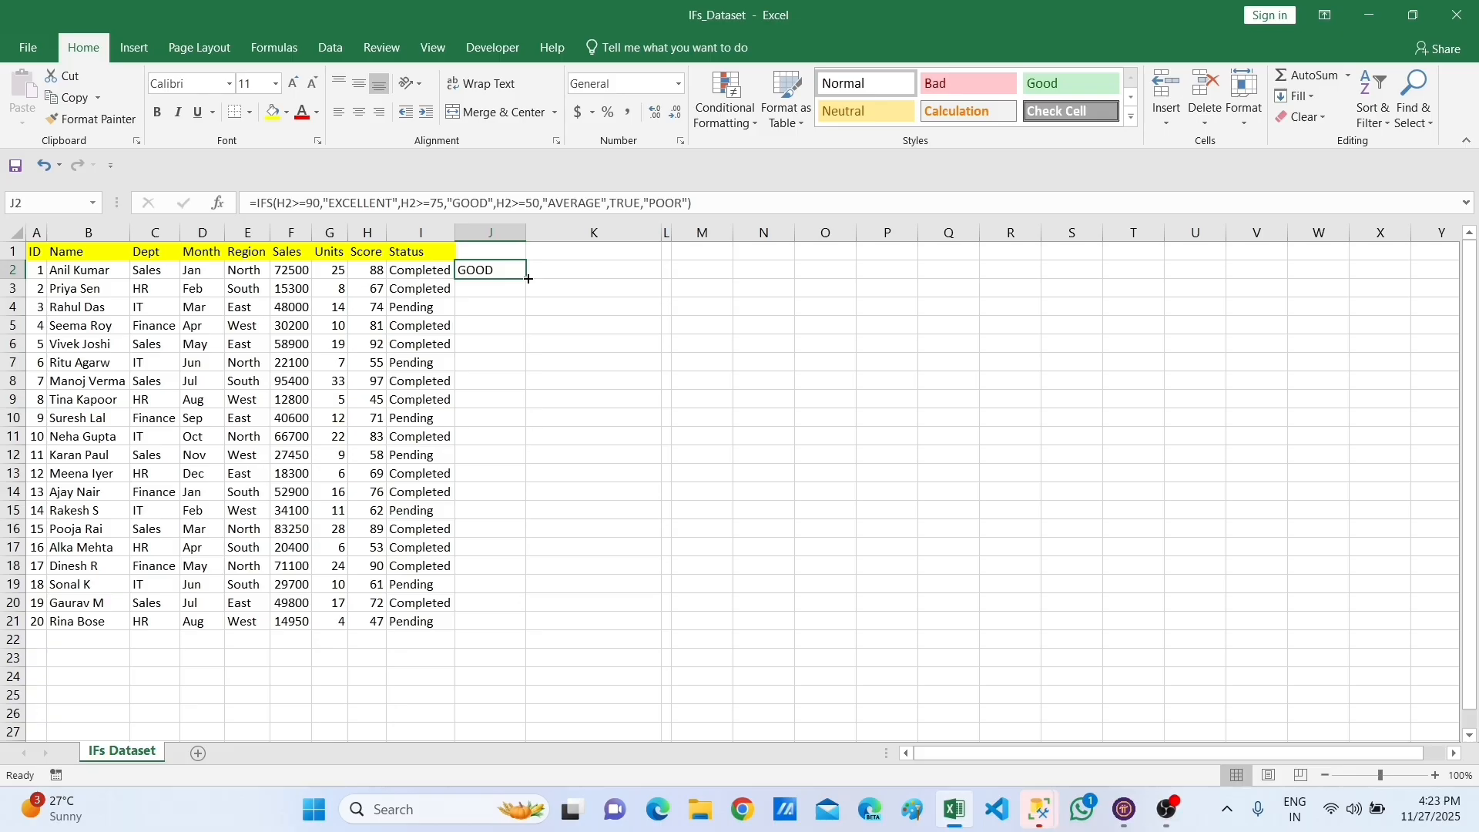
left_click_drag(528, 278, 527, 633)
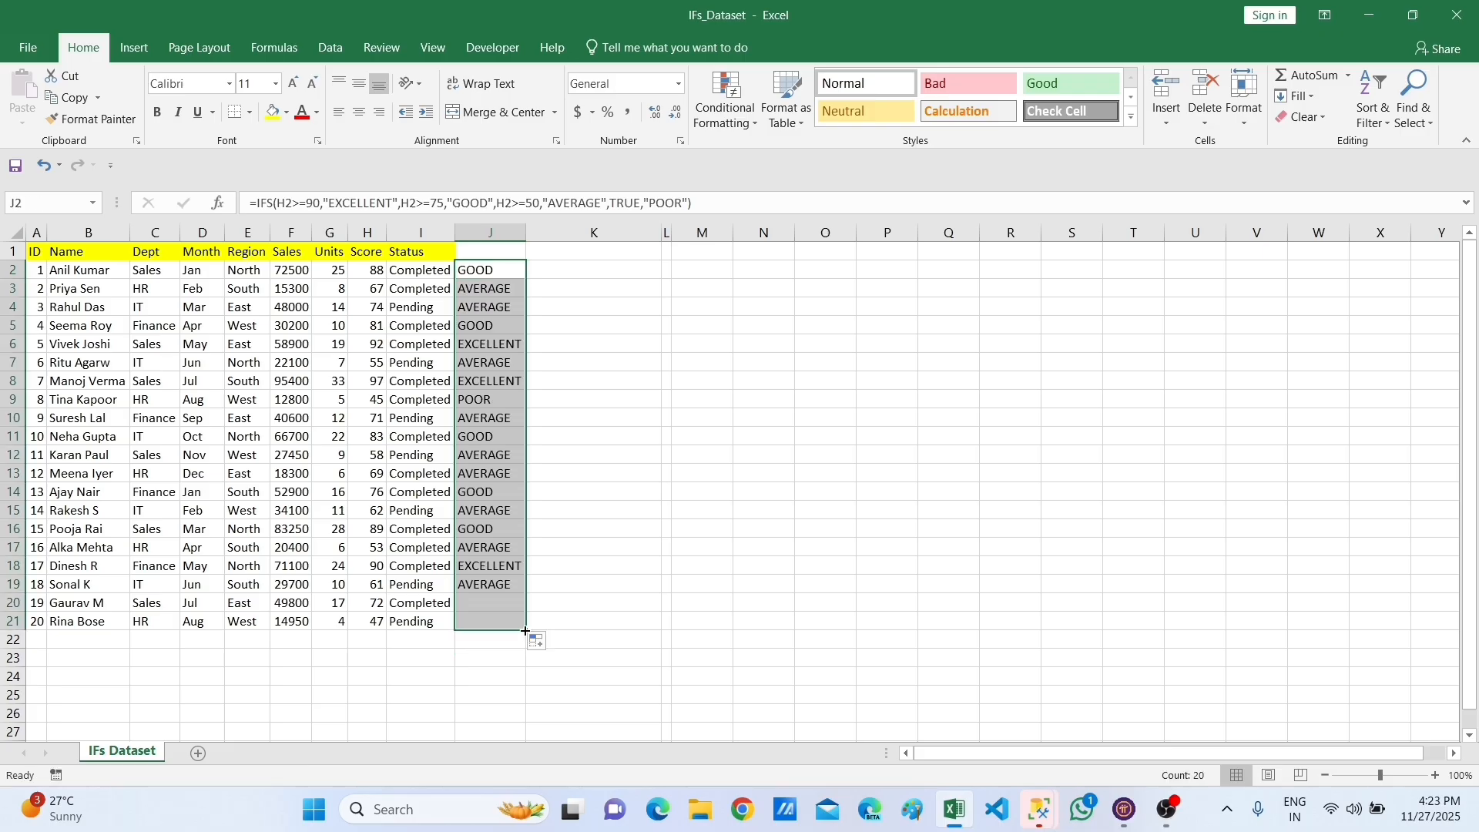
left_click(573, 467)
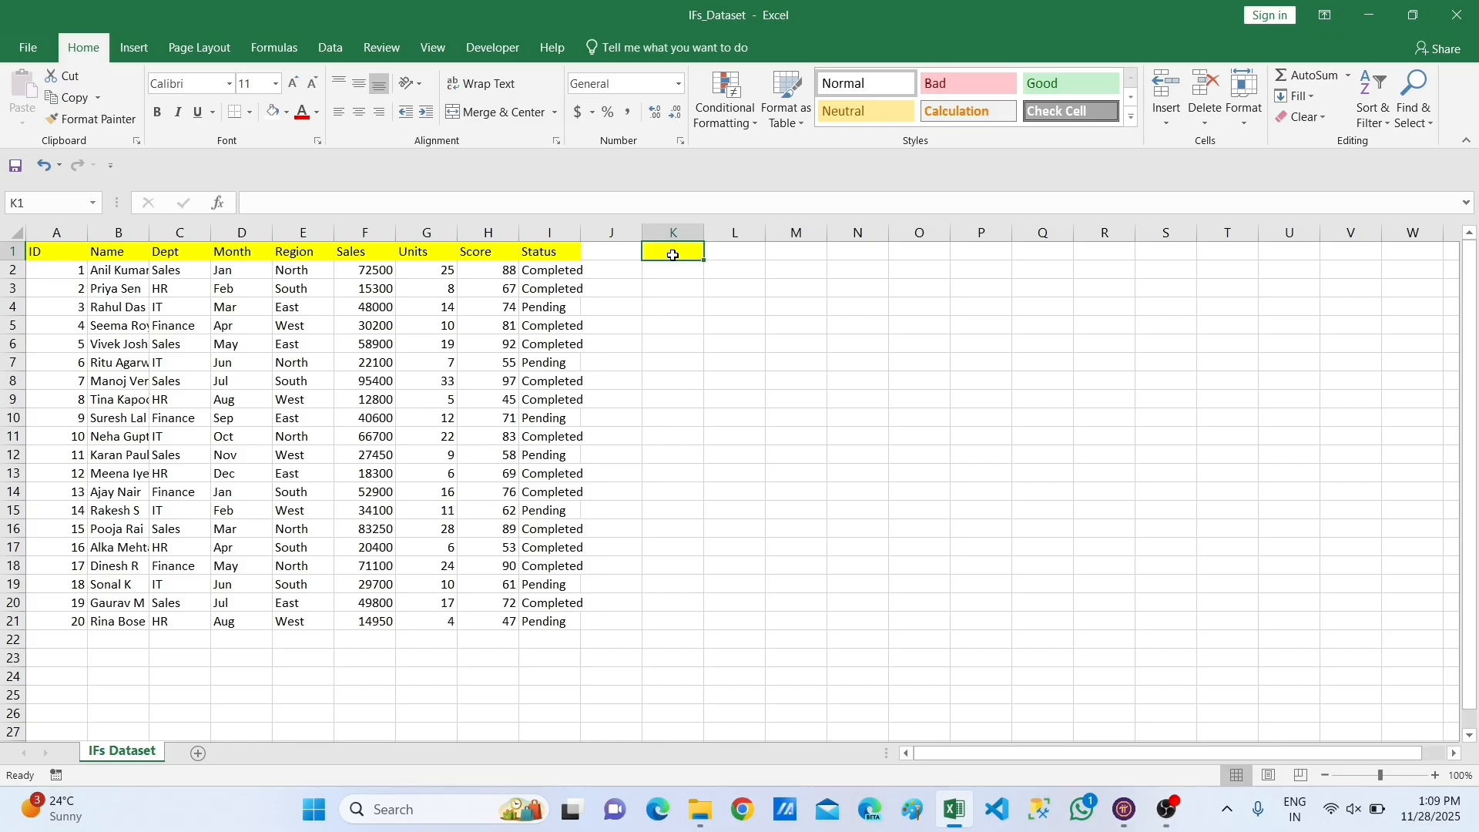
Enter the heading SUMIF in cell K1.
type("SU")
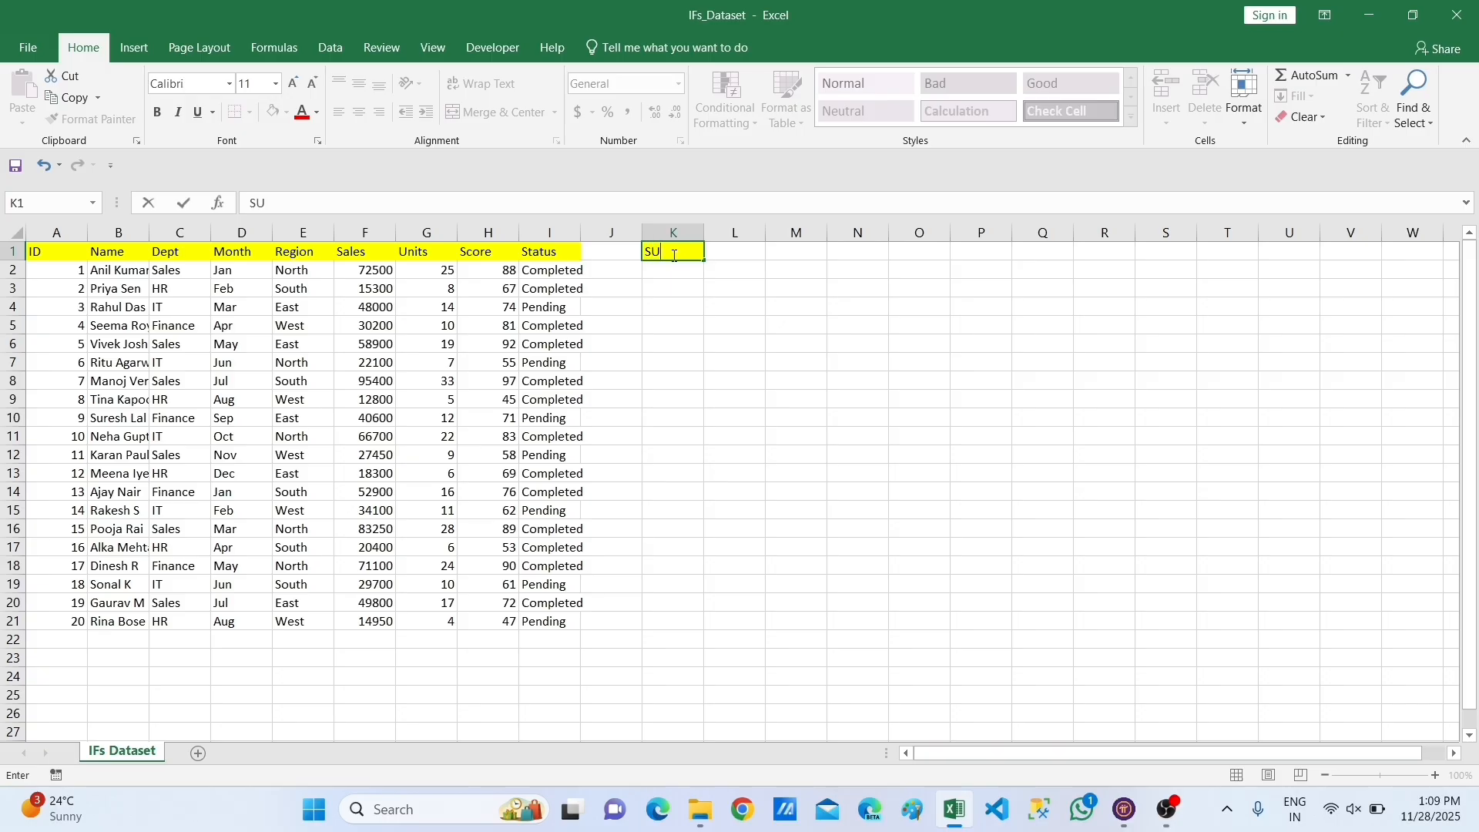
type("MIF")
left_click(671, 271)
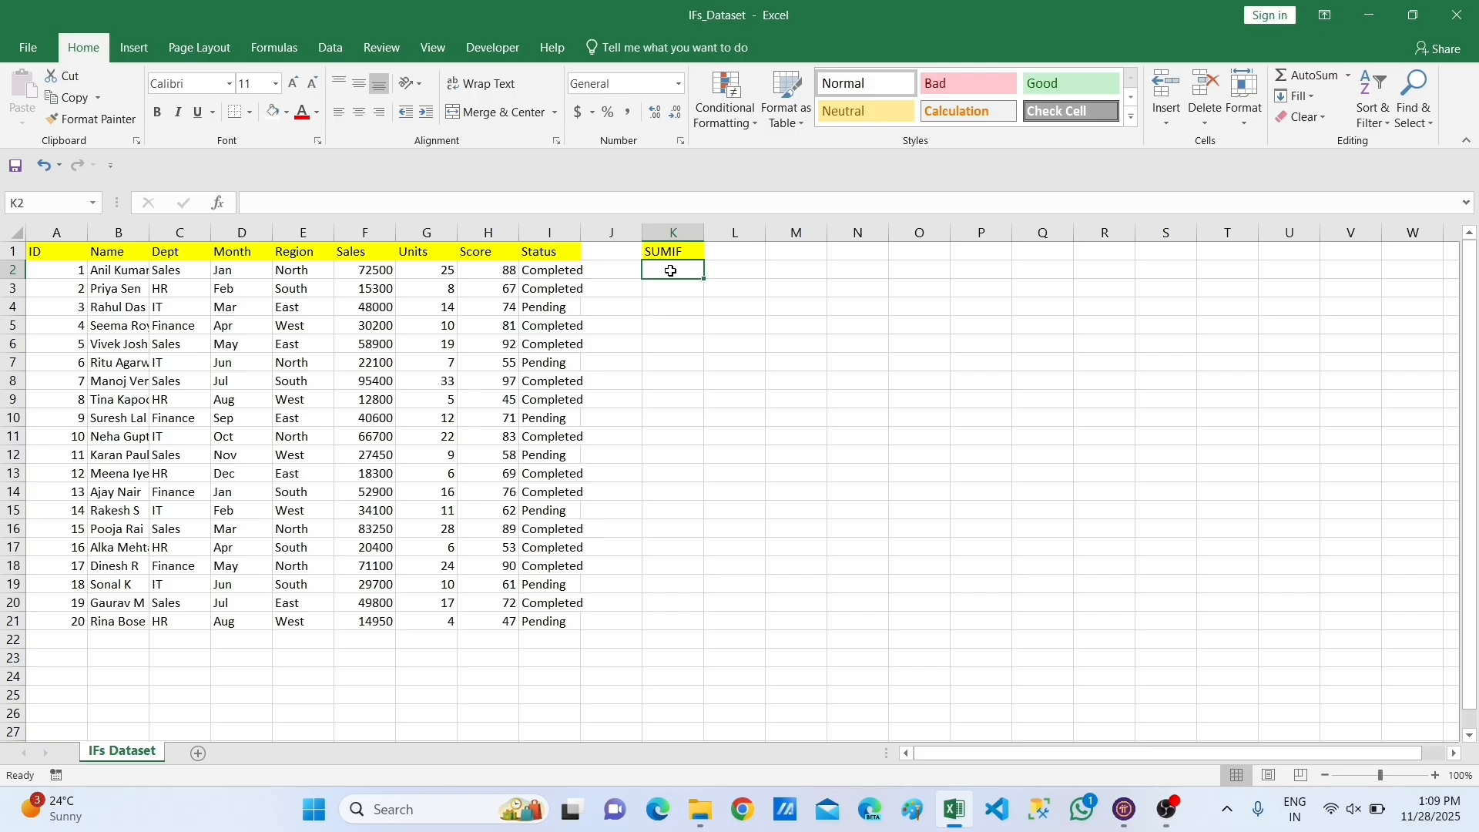
Start a SUMIF formula in K2 with the Dept cells C2:C21 as the range.
type("=SUMI")
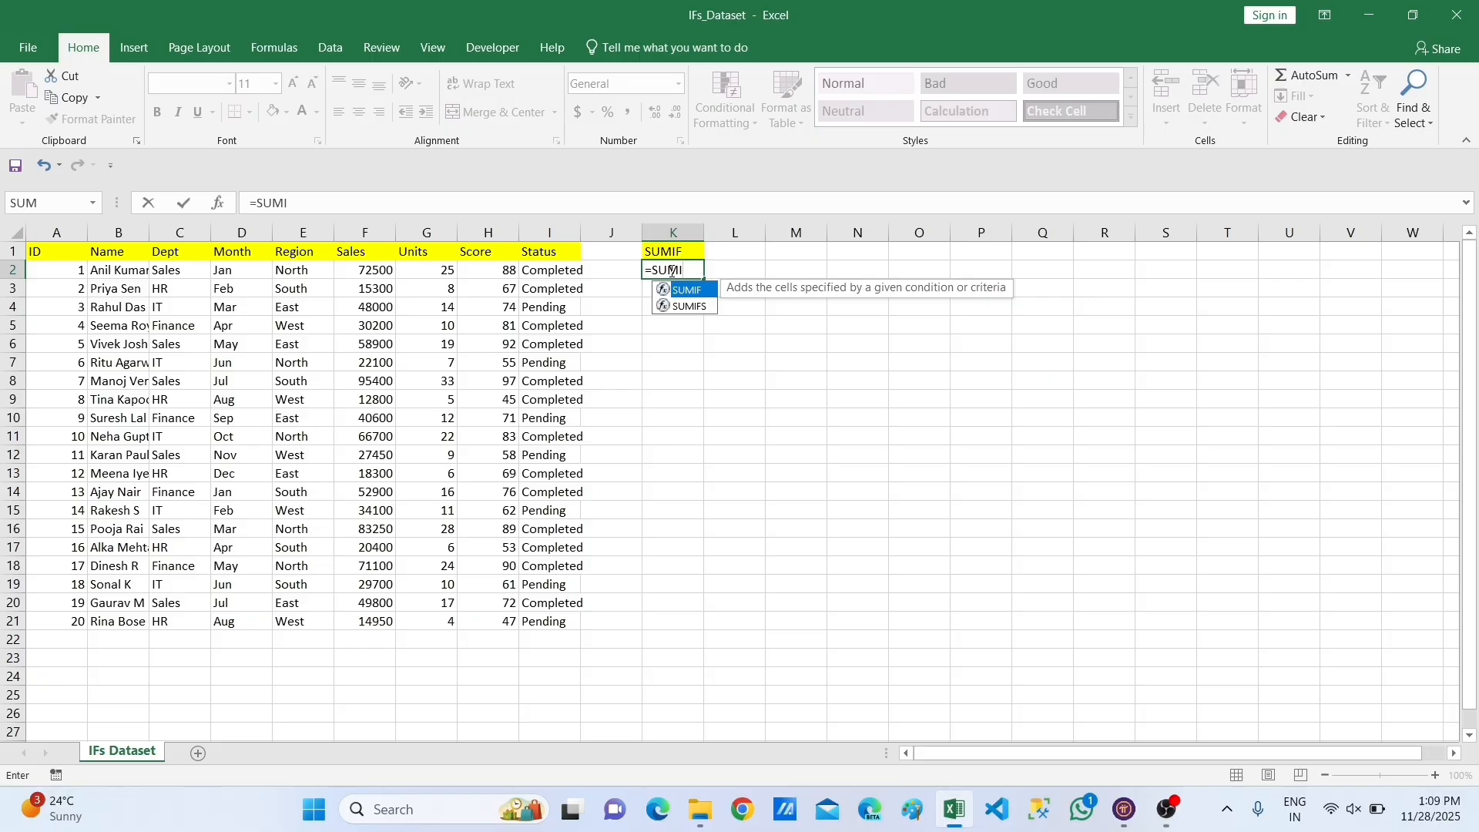
double_click(686, 291)
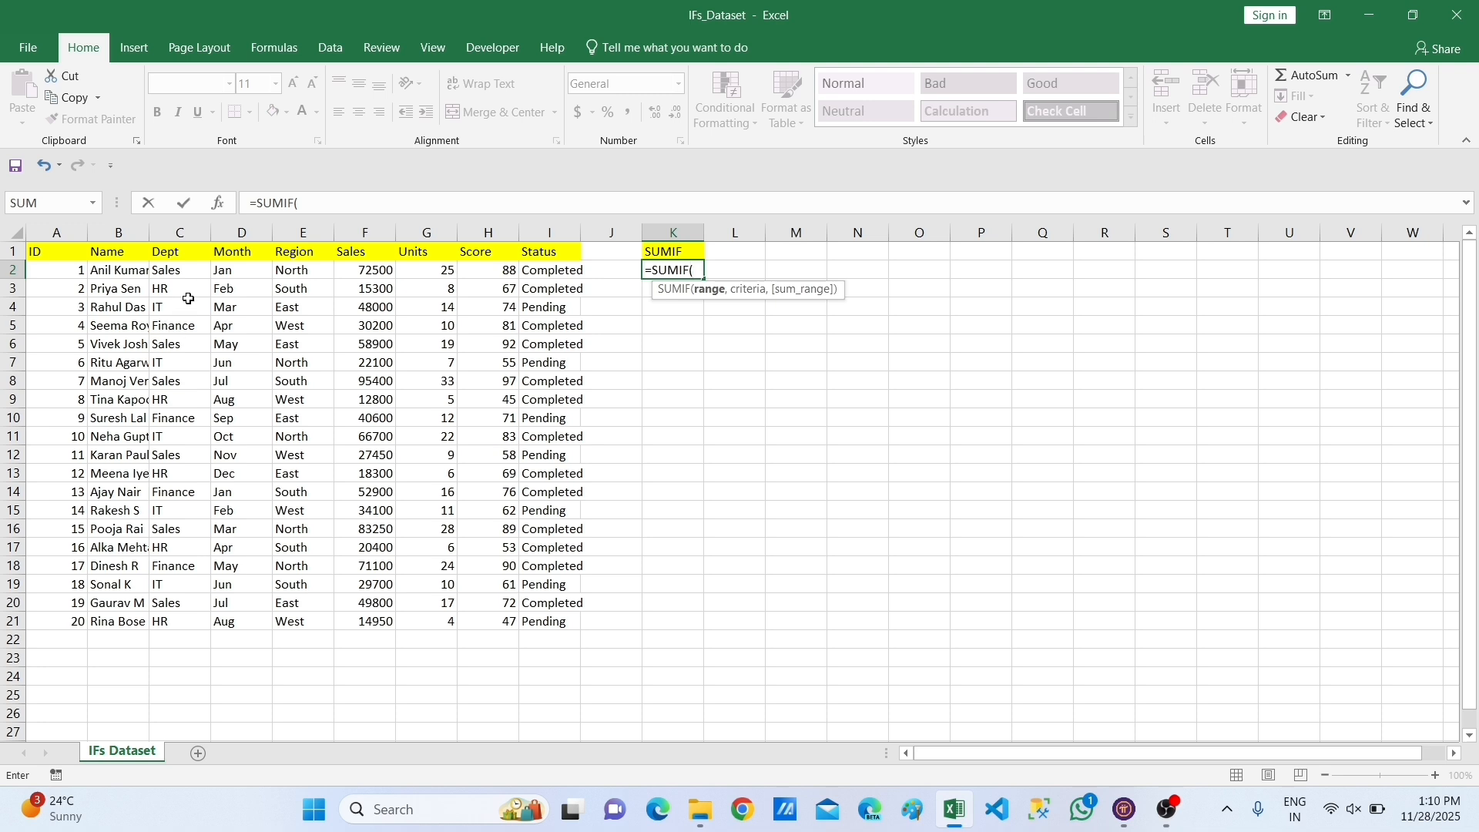
left_click(180, 272)
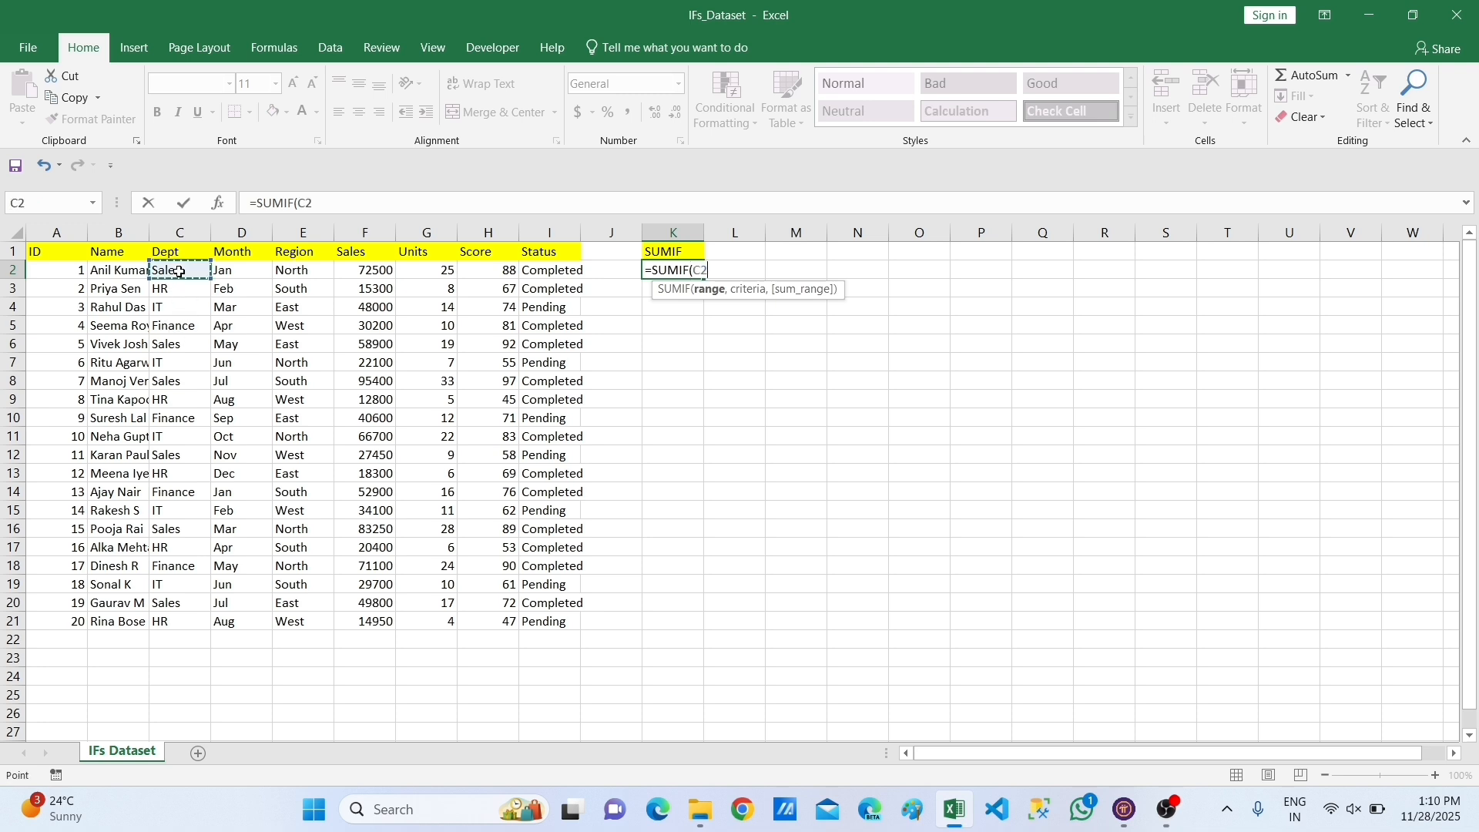
key("shift+Down")
key("shift+Down")
key("shift+Down")
key("shift+Down")
key("shift+Down")
key("shift+Down")
key("shift+Down")
key("shift+Down")
key("shift+Down")
key("shift+Down")
key("shift+Down")
key("shift+Down")
key("shift+Down")
key("shift+Down")
key("shift+Down")
key("shift+Down")
key("shift+Down")
key("shift+Down")
key("shift+Down")
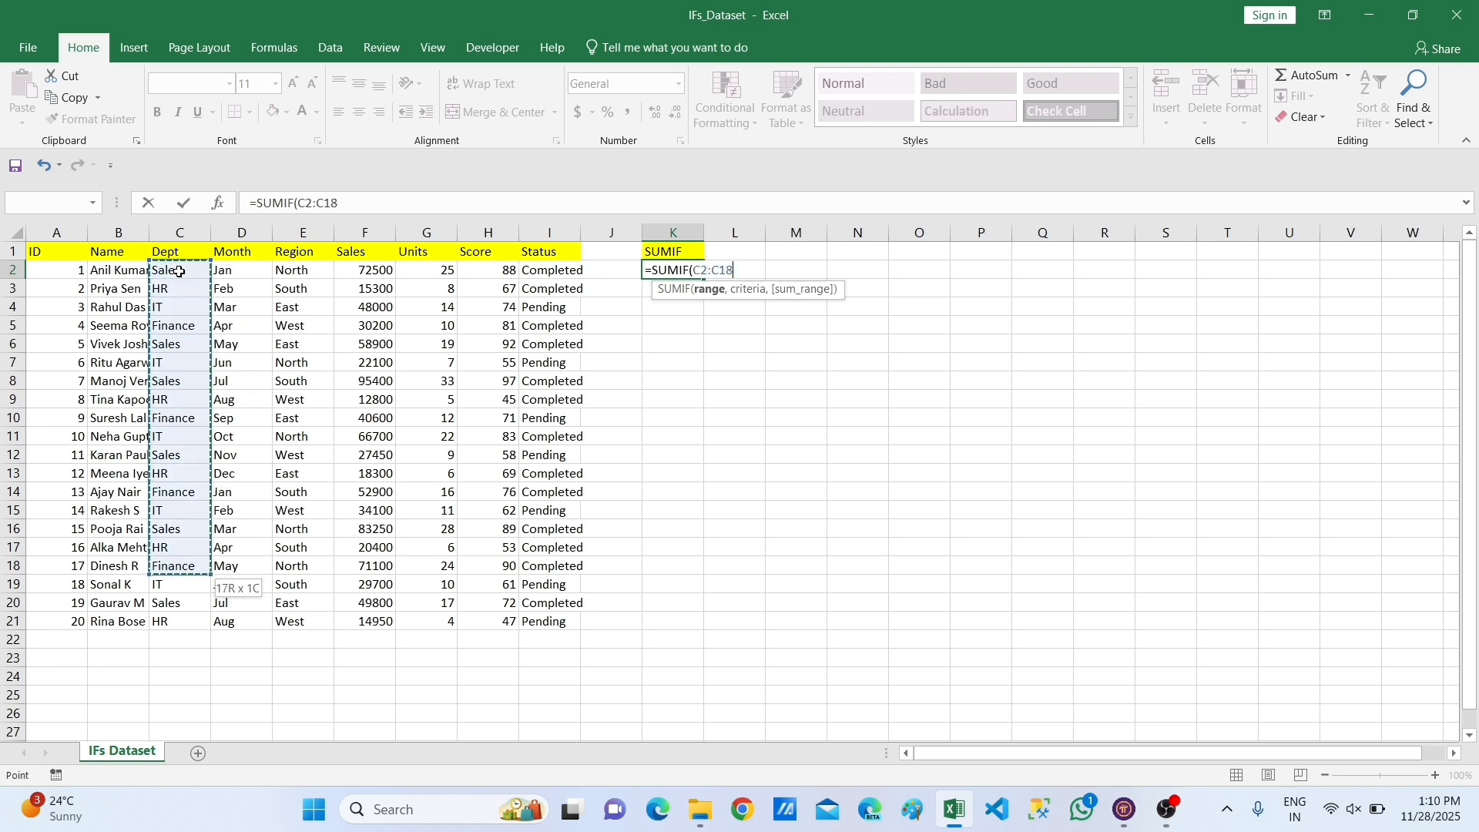
type(",")
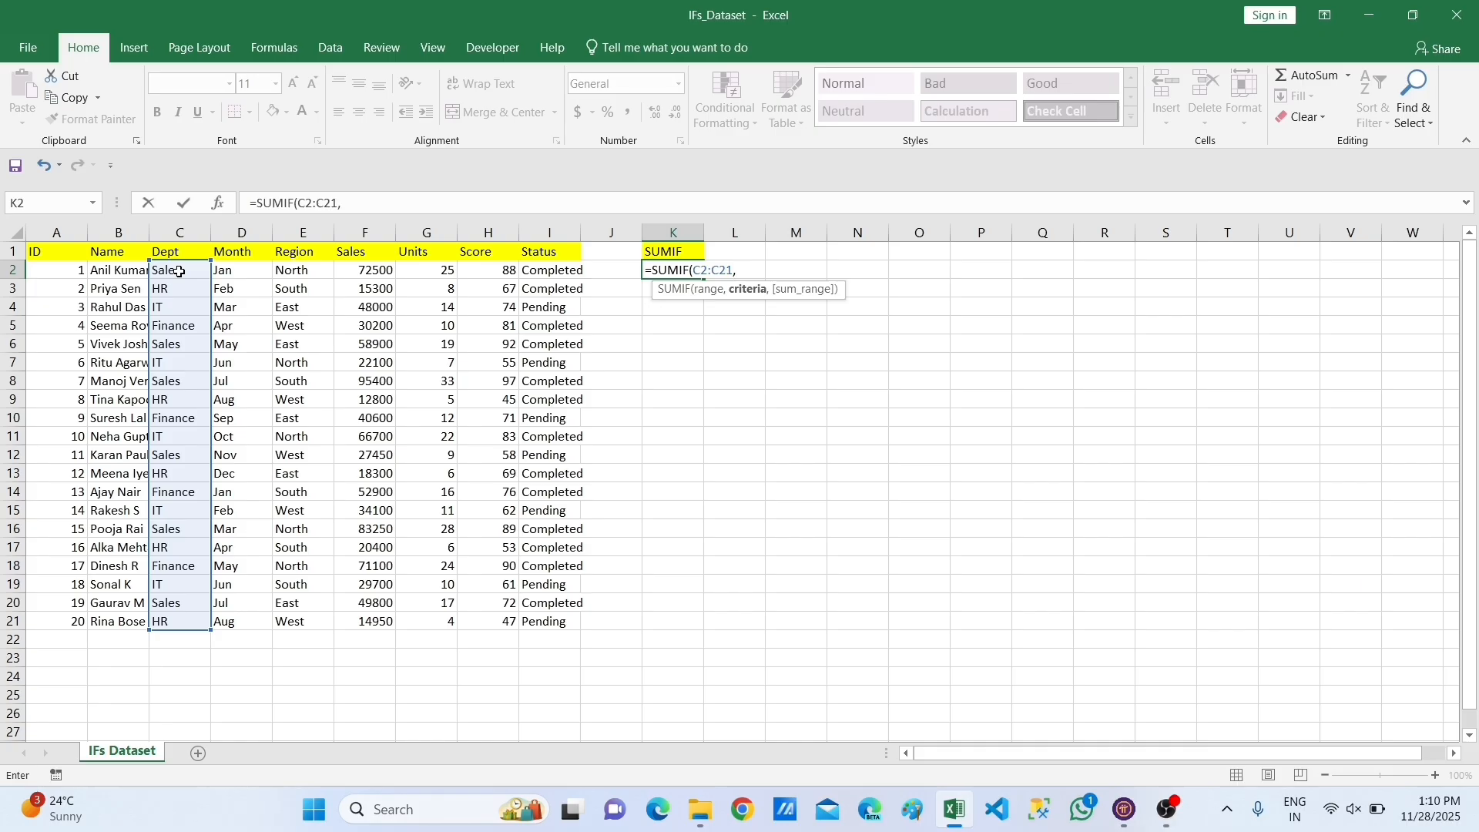
Complete the K2 SUMIF formula with C2 as the criterion and F2:F21 as the sum range.
left_click(182, 271)
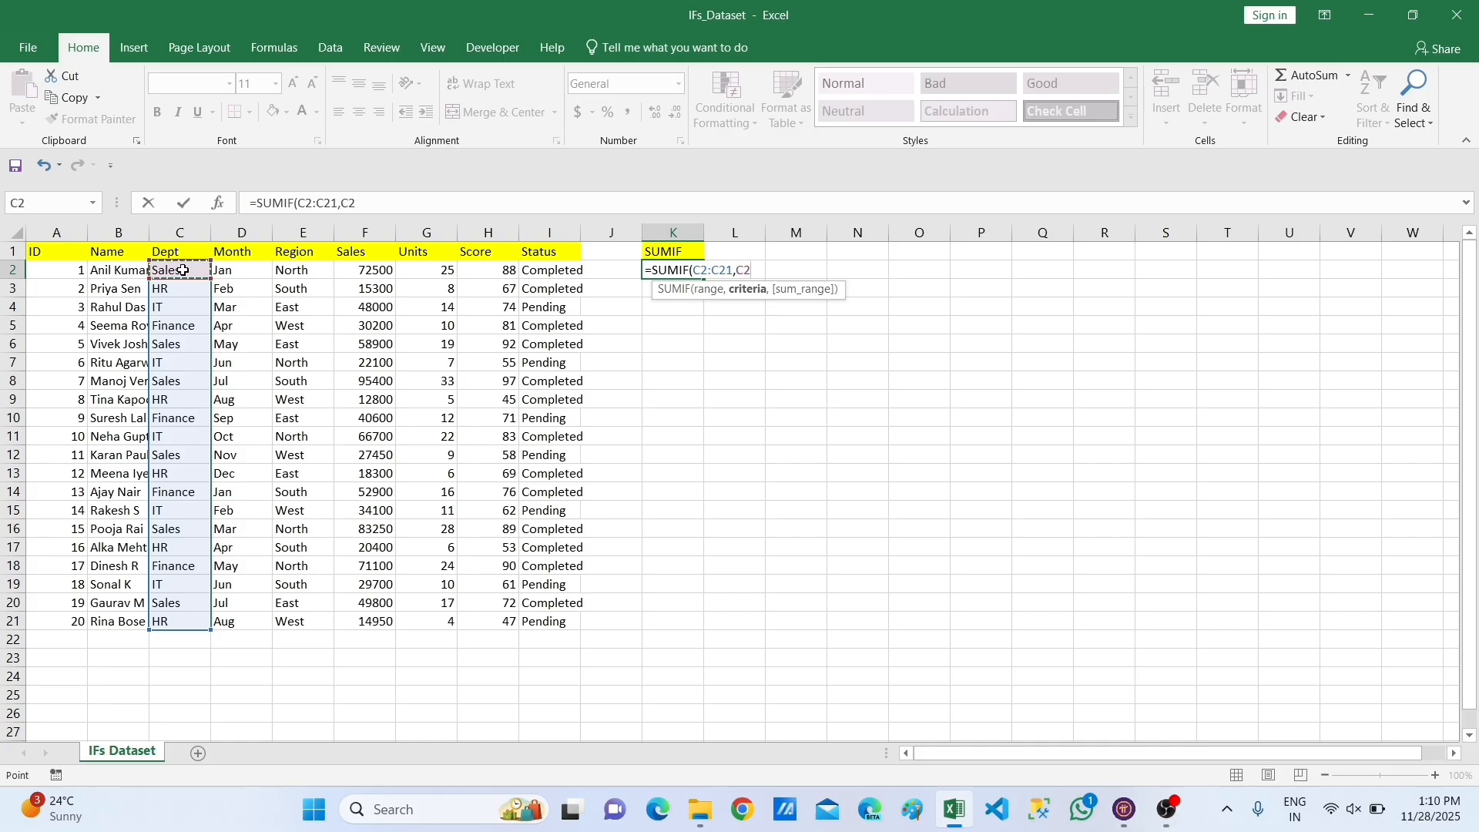
type(",")
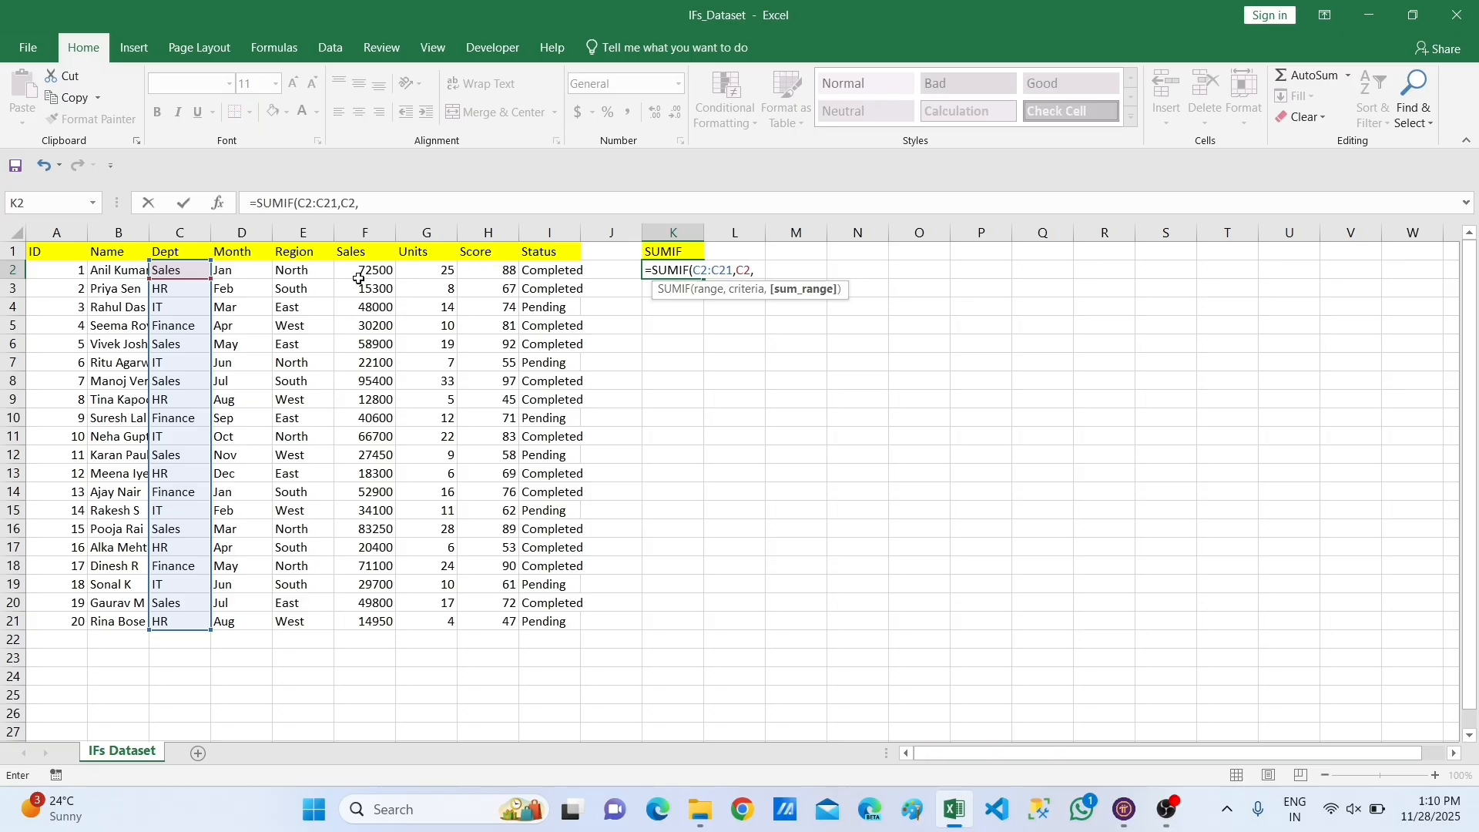
left_click_drag(367, 270, 370, 628)
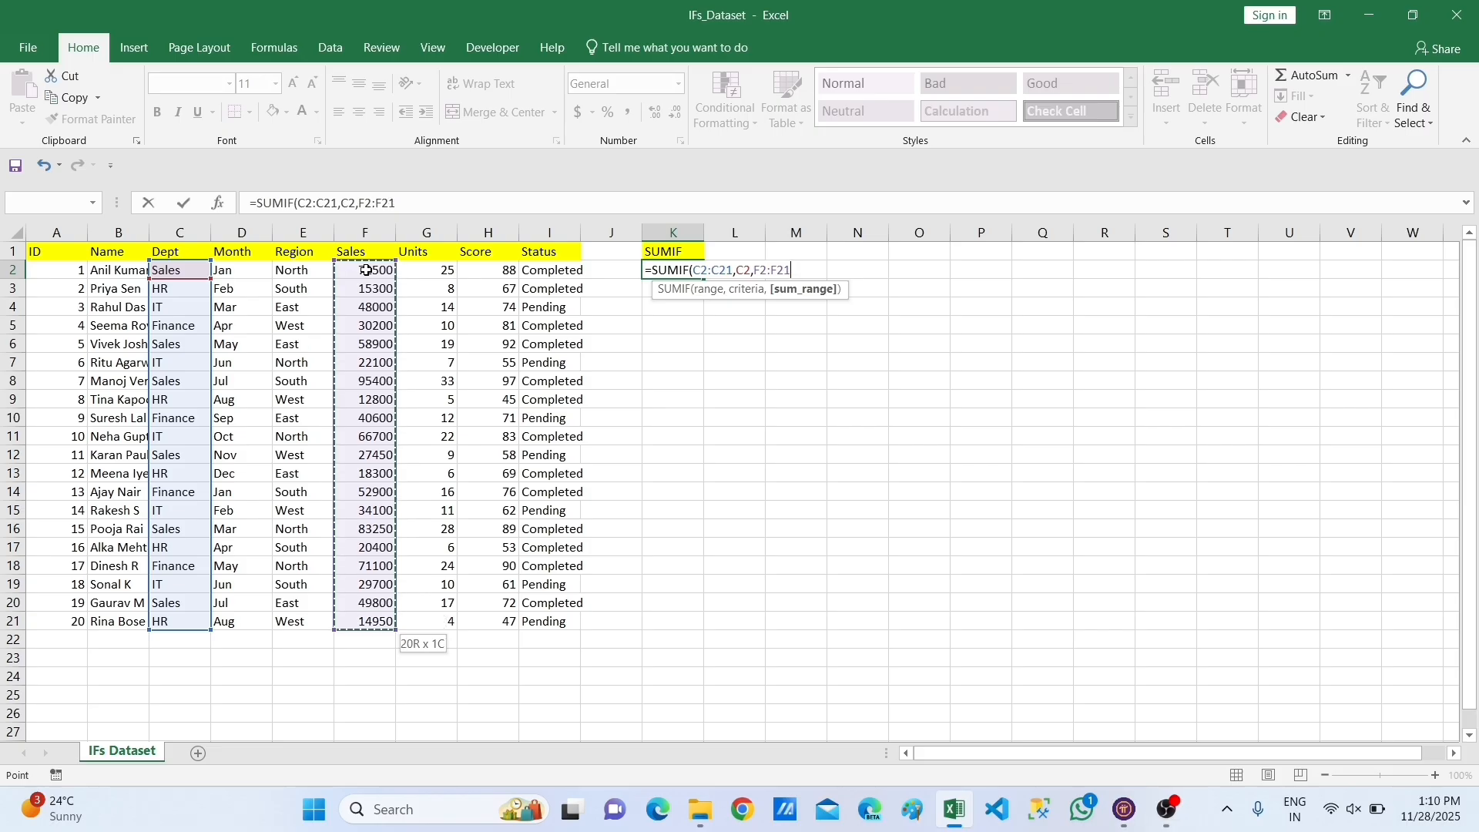
type(")")
key("Return")
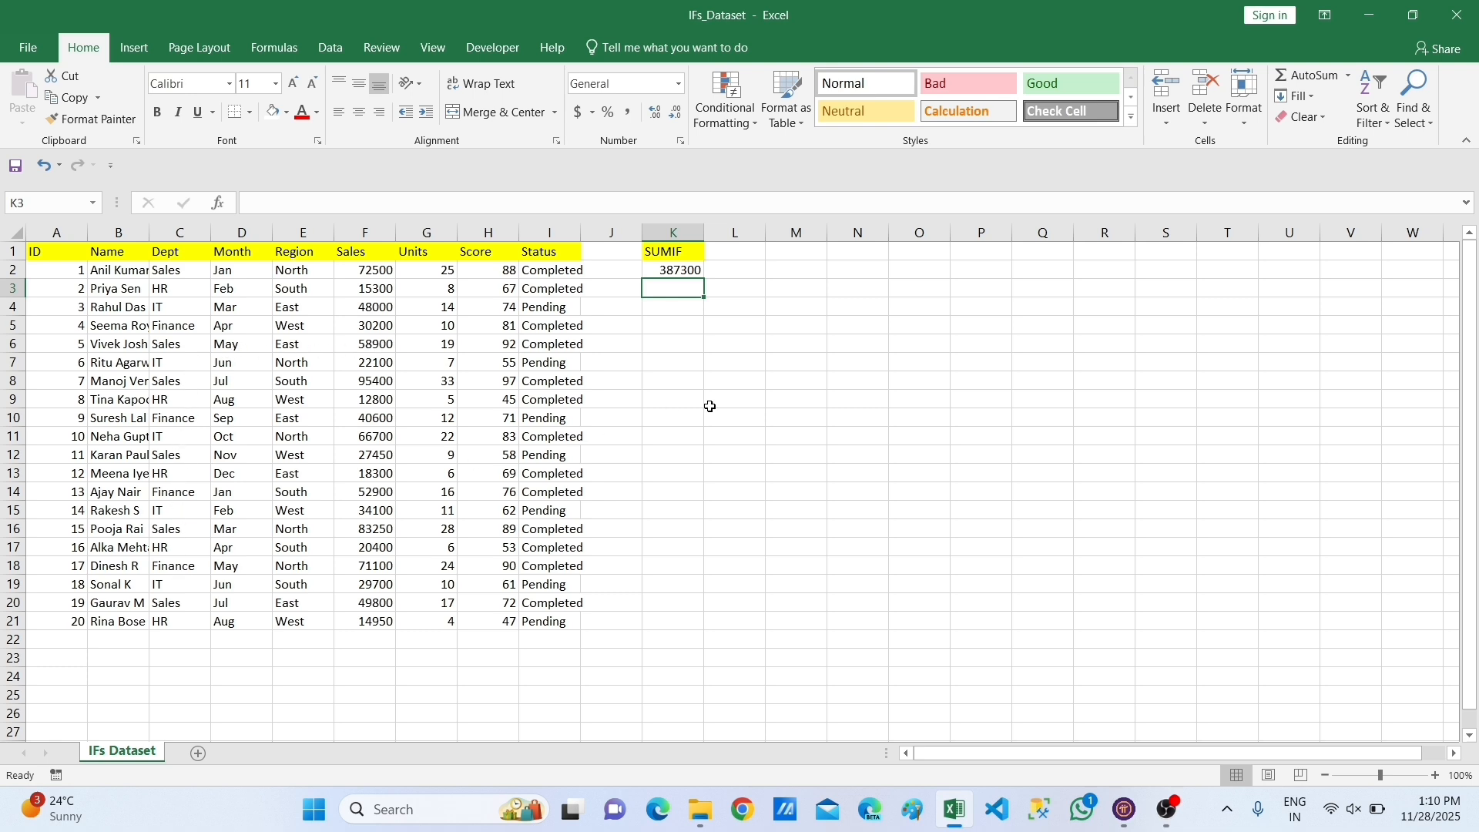
Start a SUMIF formula in K3 with the Region cells E2:E21 as the range.
left_click(774, 390)
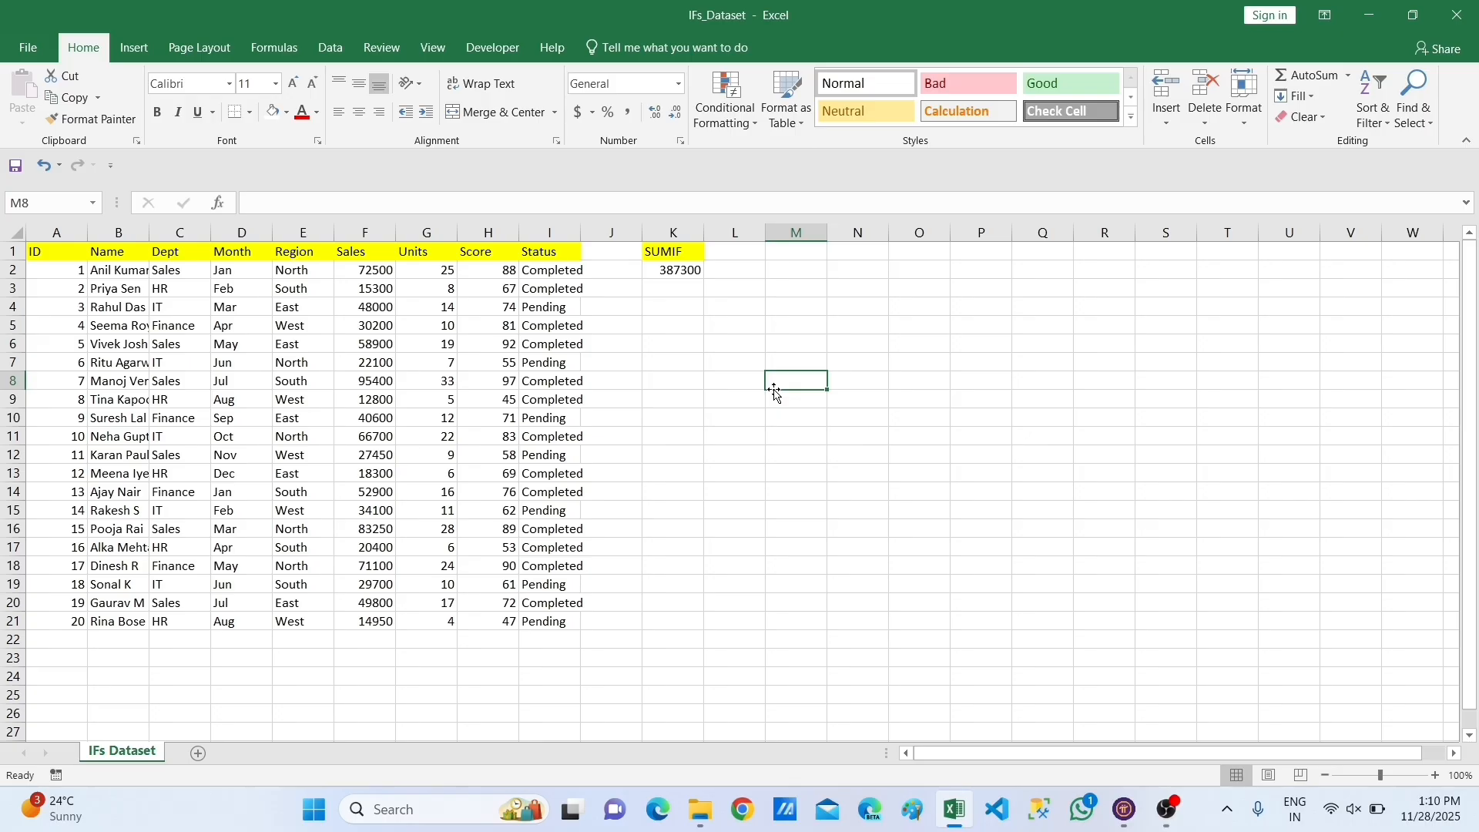
left_click(678, 322)
left_click(678, 290)
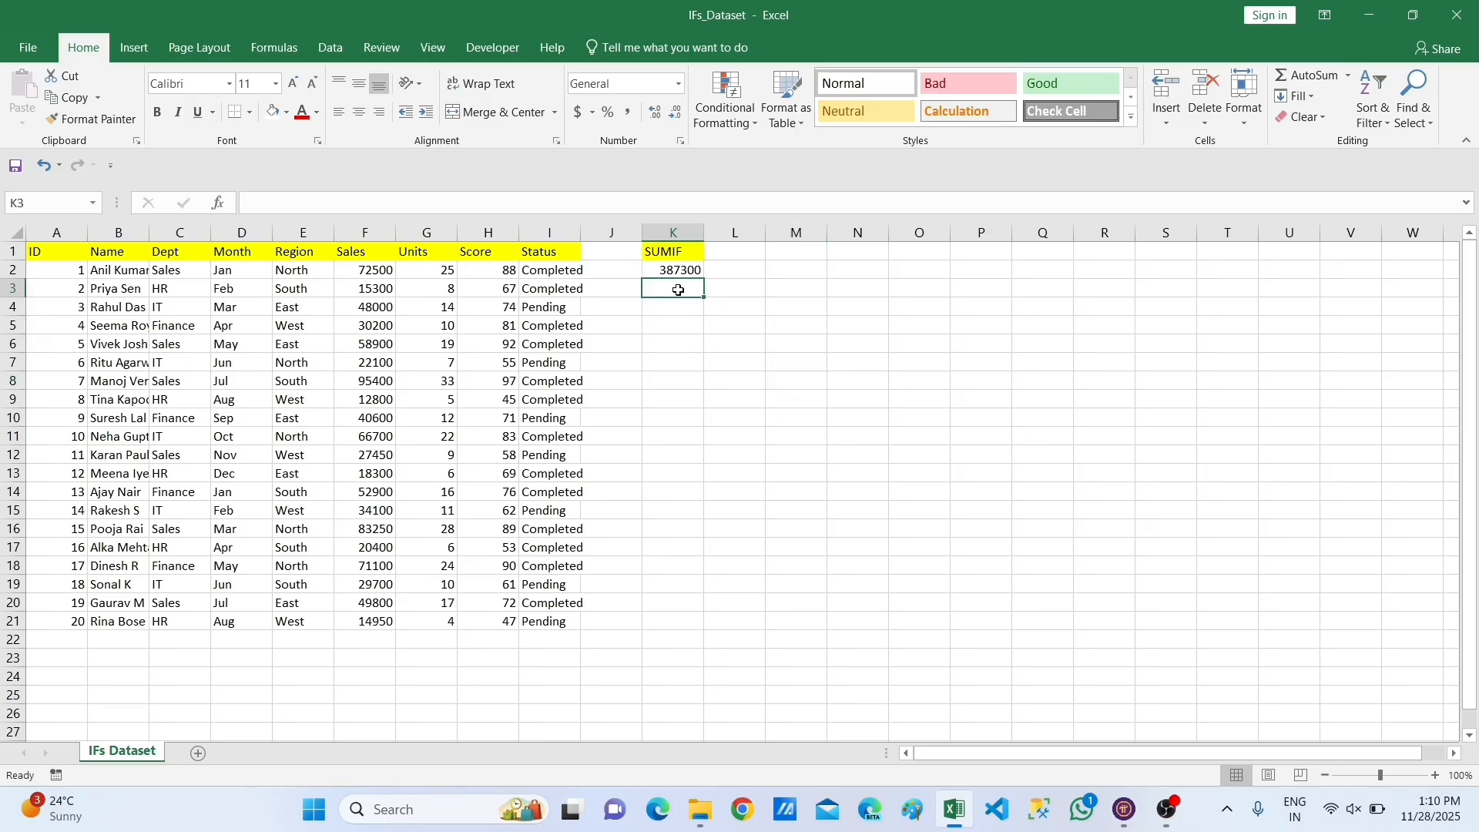
type("=")
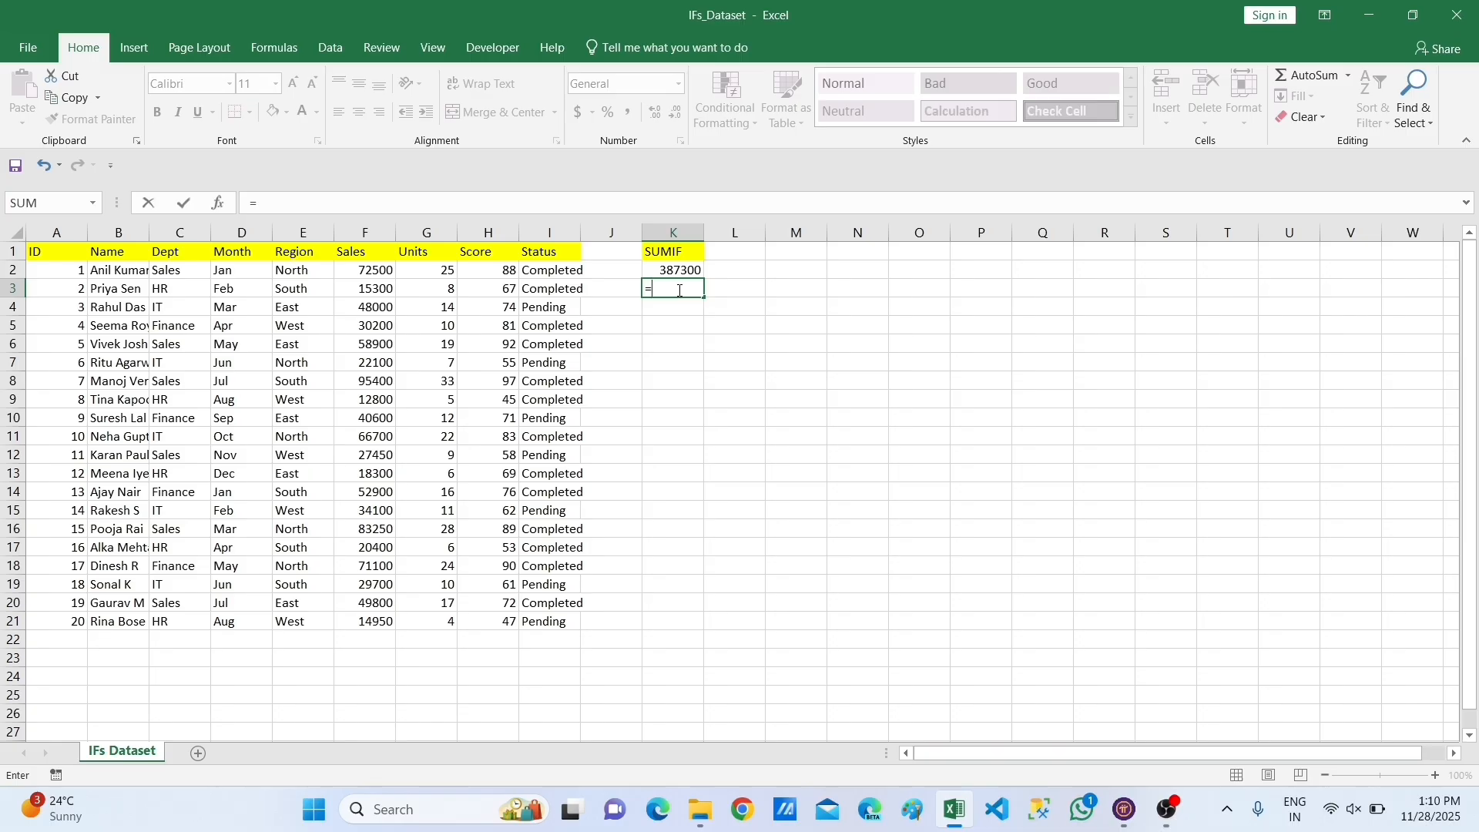
type("SUM")
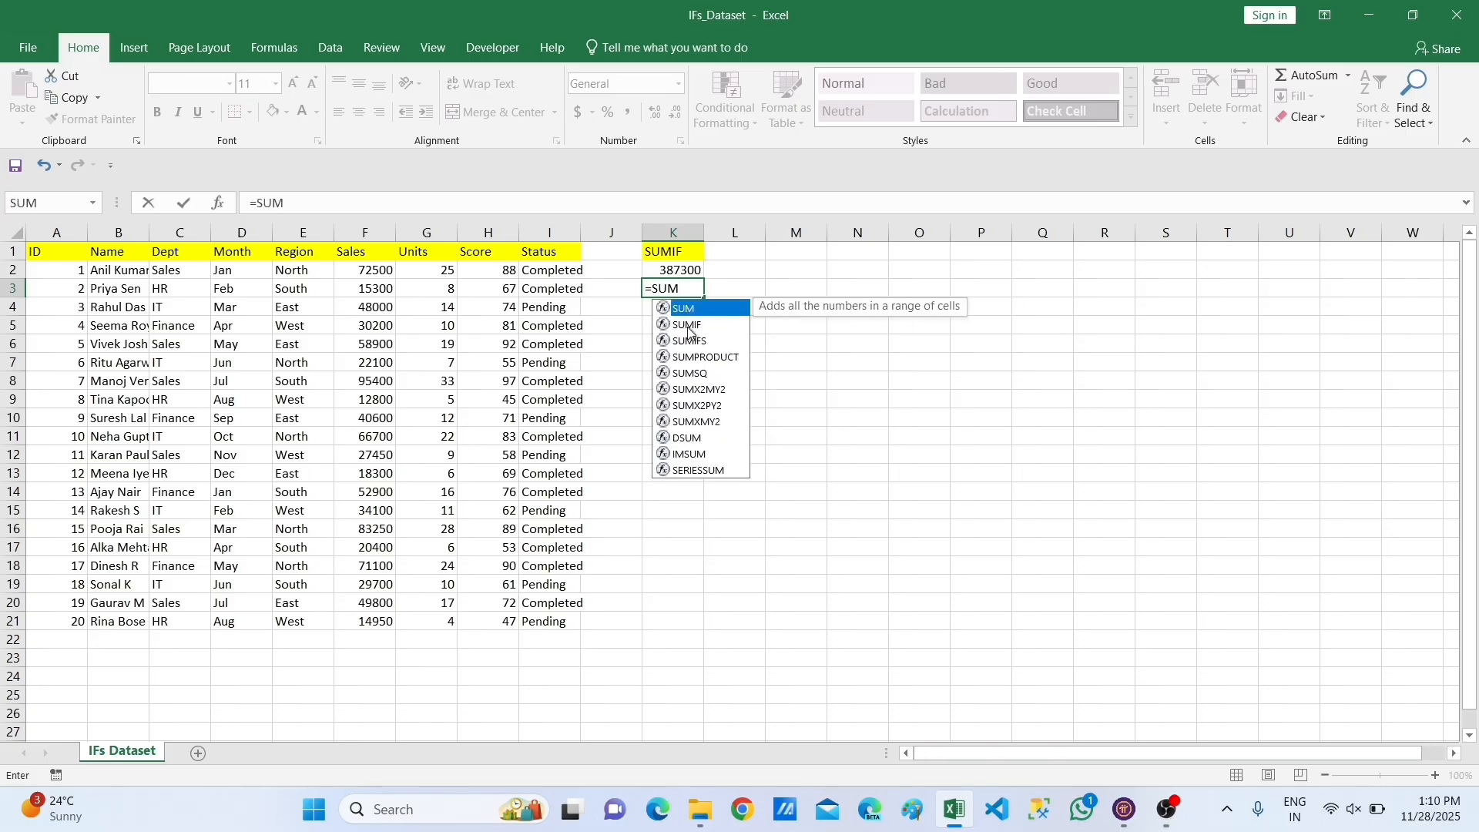
double_click(687, 326)
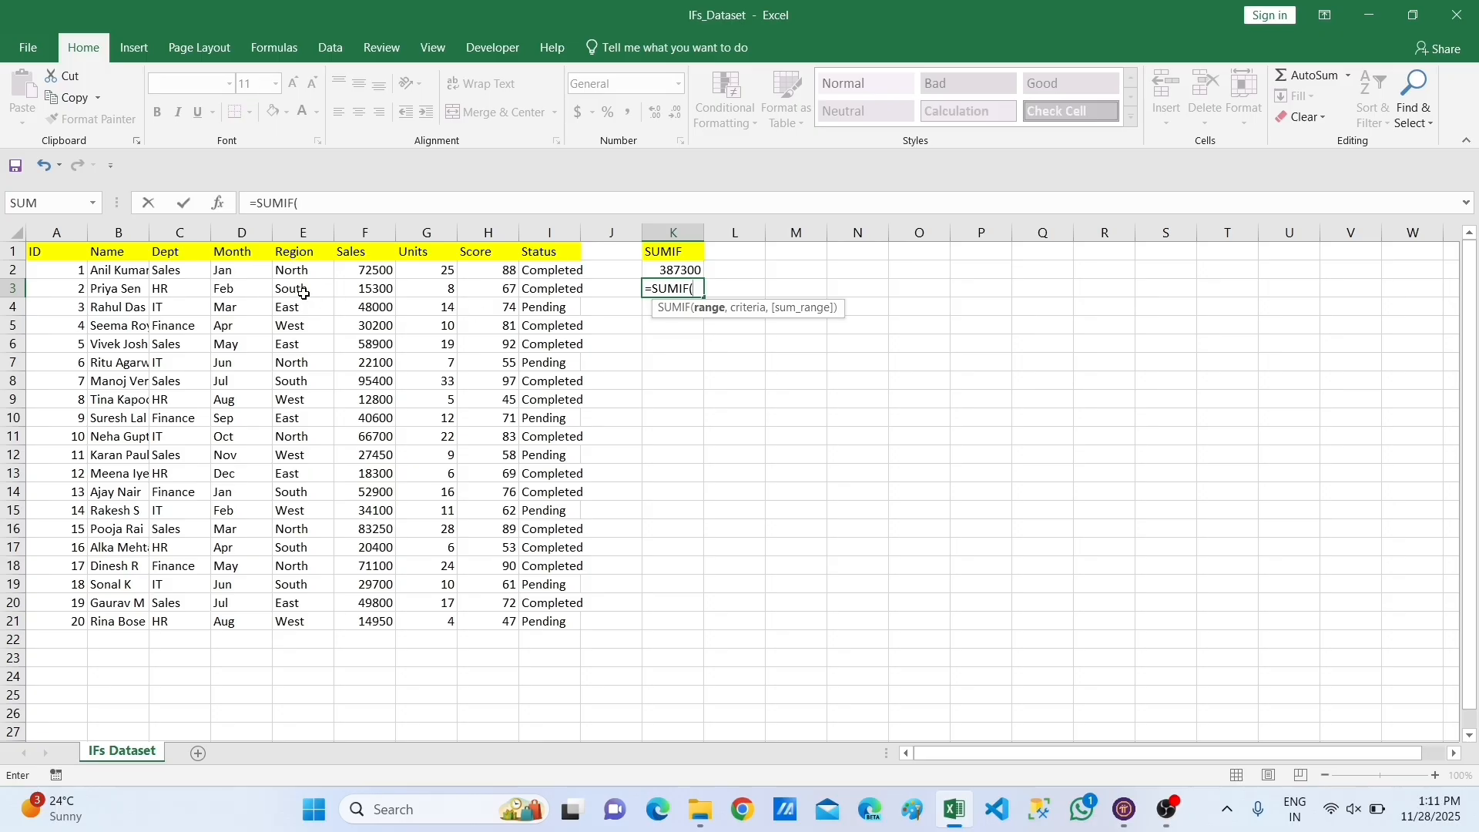
left_click_drag(295, 265, 294, 273)
key("shift+Down")
key("shift+Down")
key("shift+Down")
key("shift+Down")
key("shift+Down")
key("shift+Down")
key("shift+Down")
key("shift+Down")
key("shift+Down")
key("shift+Down")
key("shift+Down")
key("shift+Down")
key("shift+Down")
key("shift+Down")
key("shift+Down")
key("shift+Down")
key("shift+Down")
key("shift+Down")
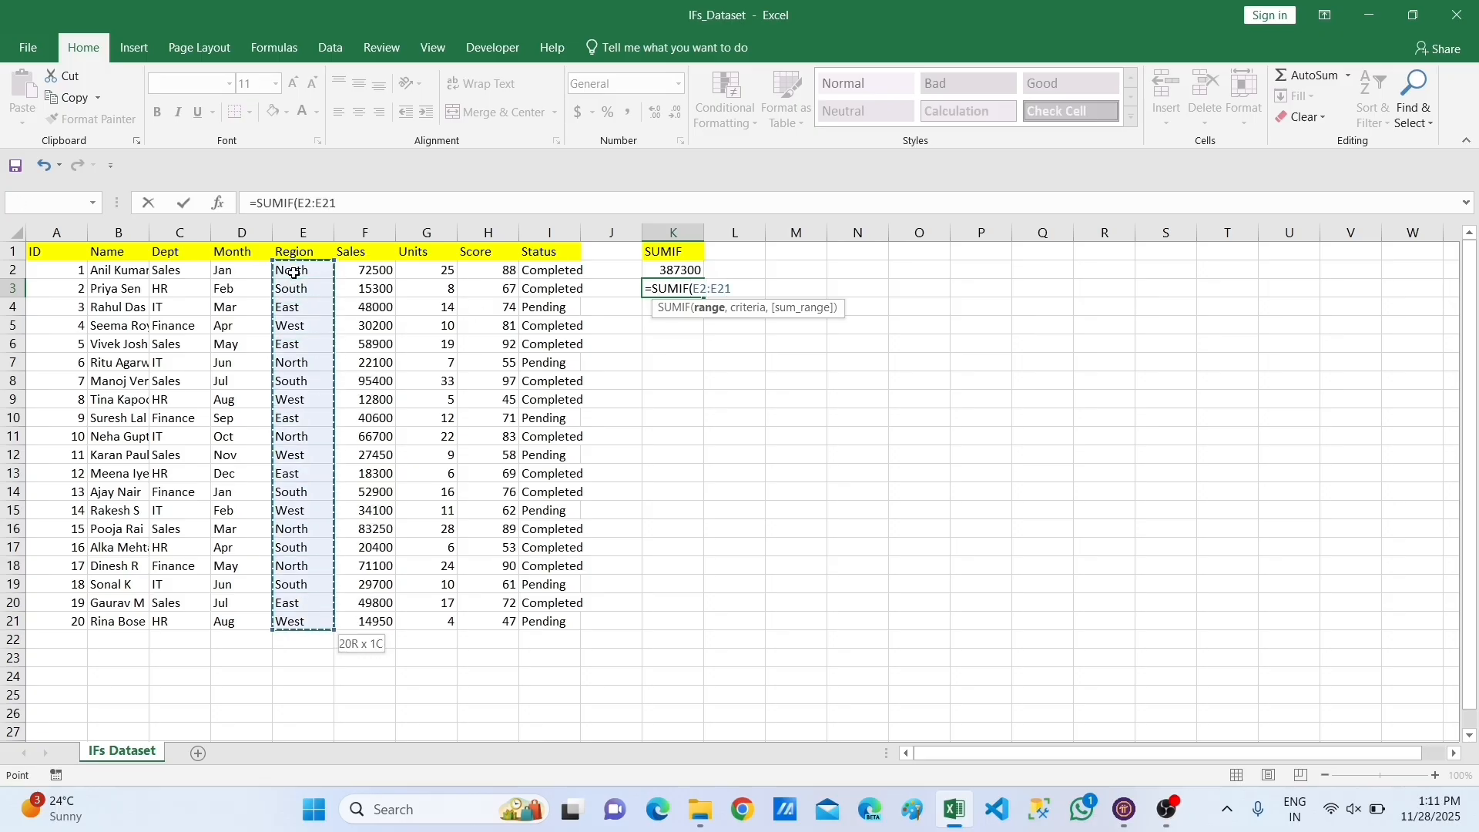
type(",")
Complete the K3 SUMIF formula with E2 as the criterion and the Sales values from F2 down as the sum range.
left_click(304, 272)
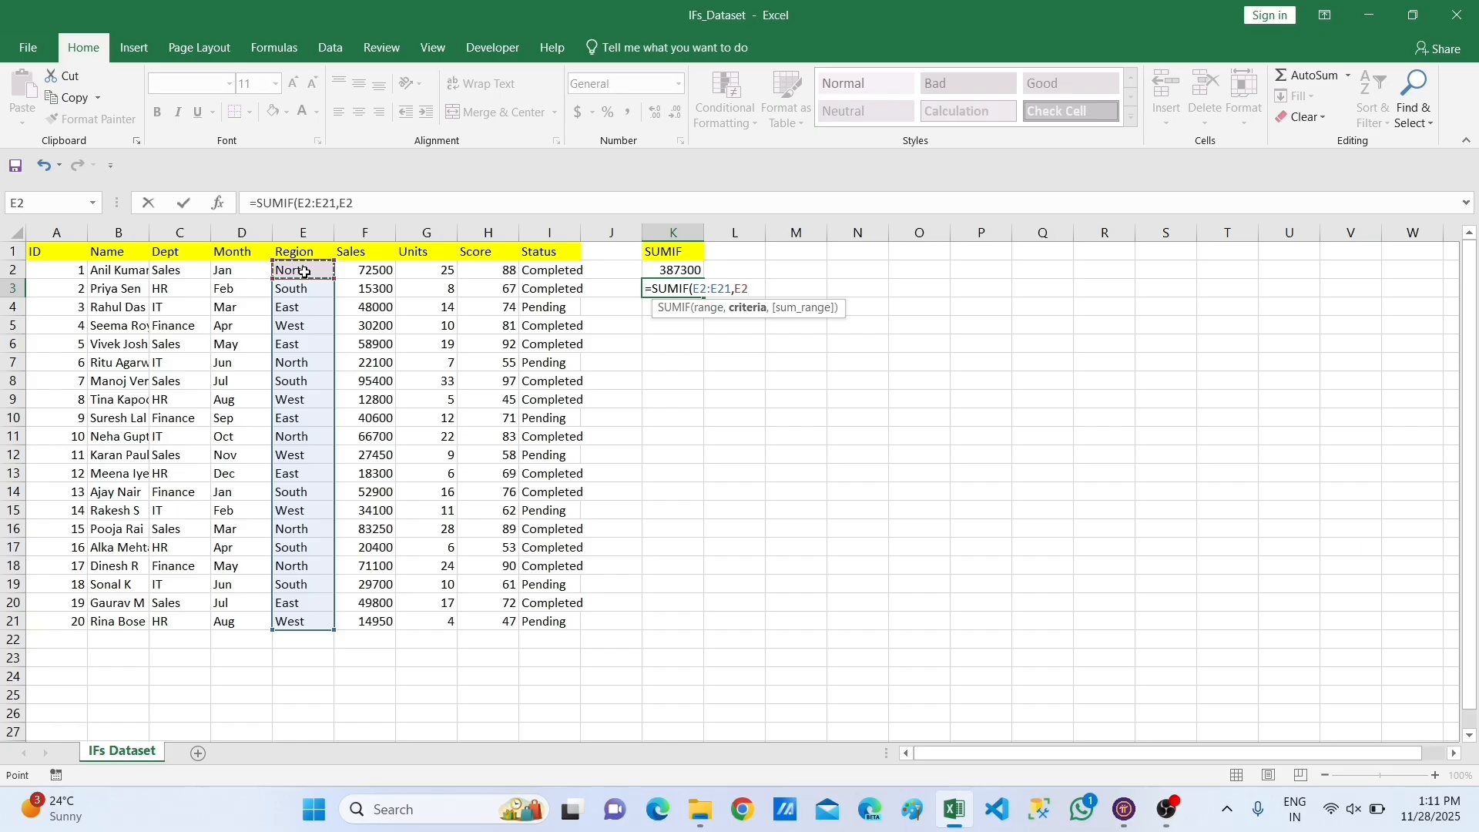
type(",")
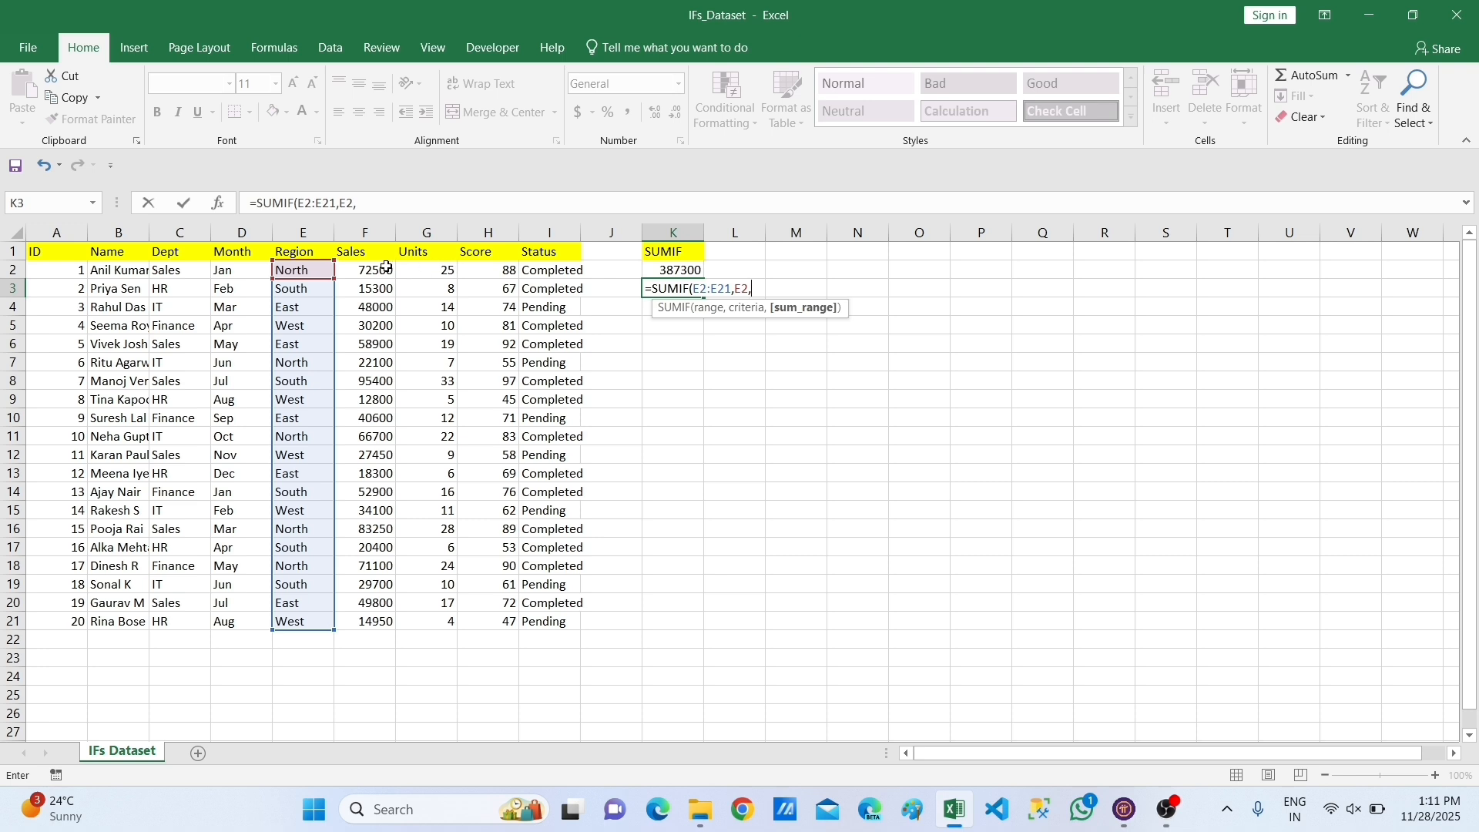
left_click_drag(386, 267, 383, 487)
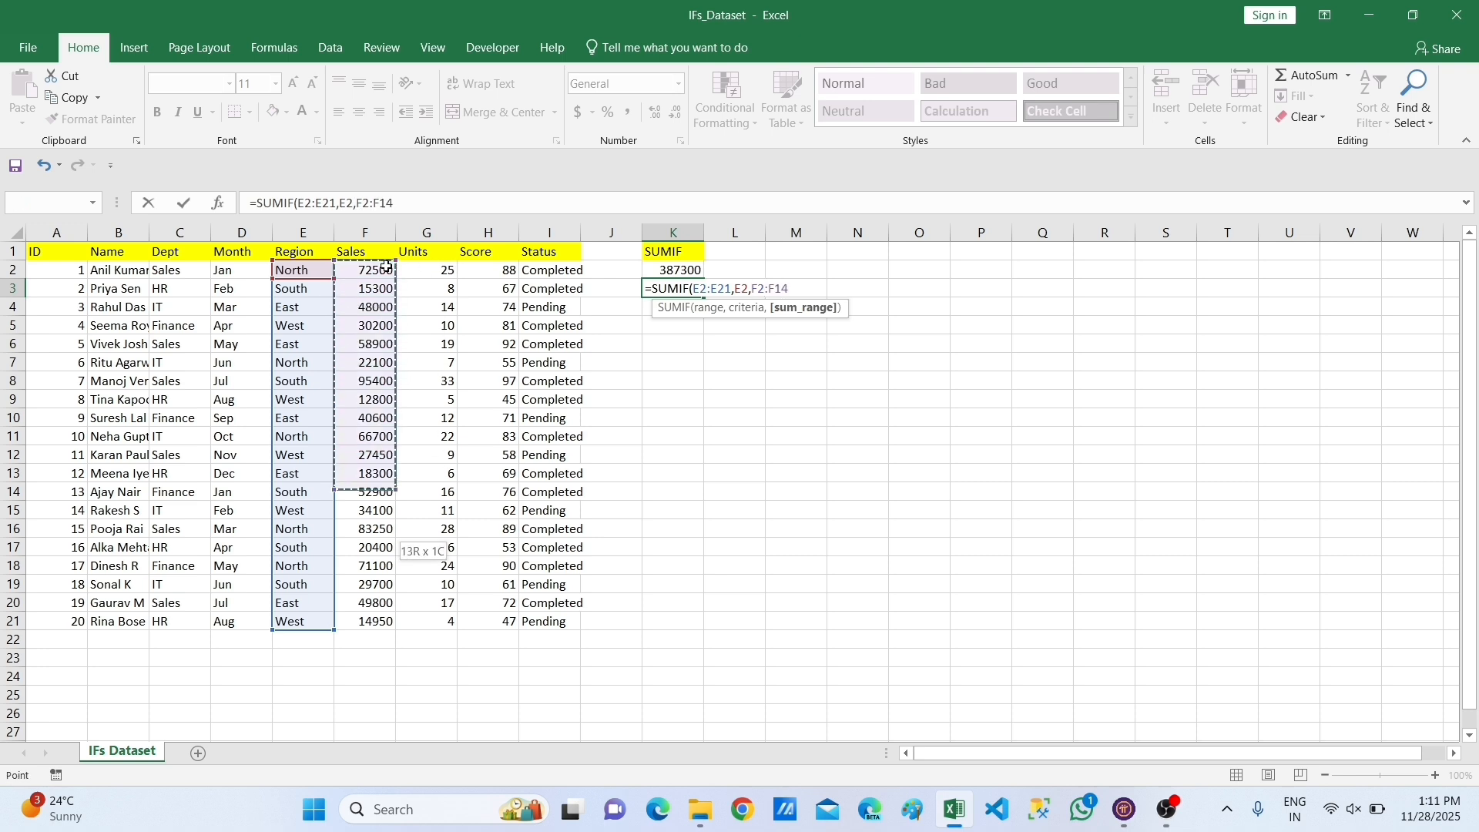
key("Return")
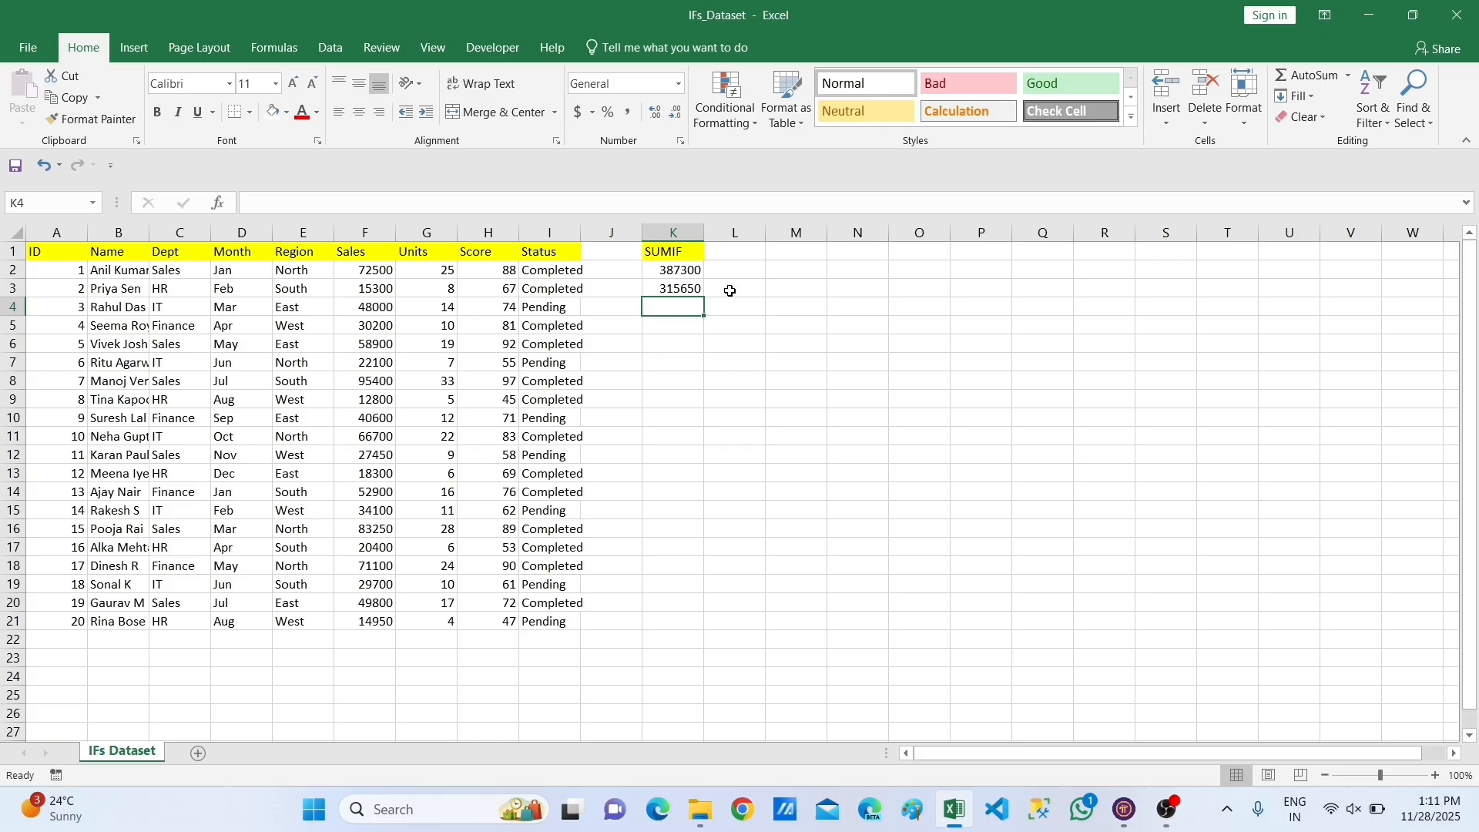
Enter the heading SUMIFS in cell L1.
left_click(734, 256)
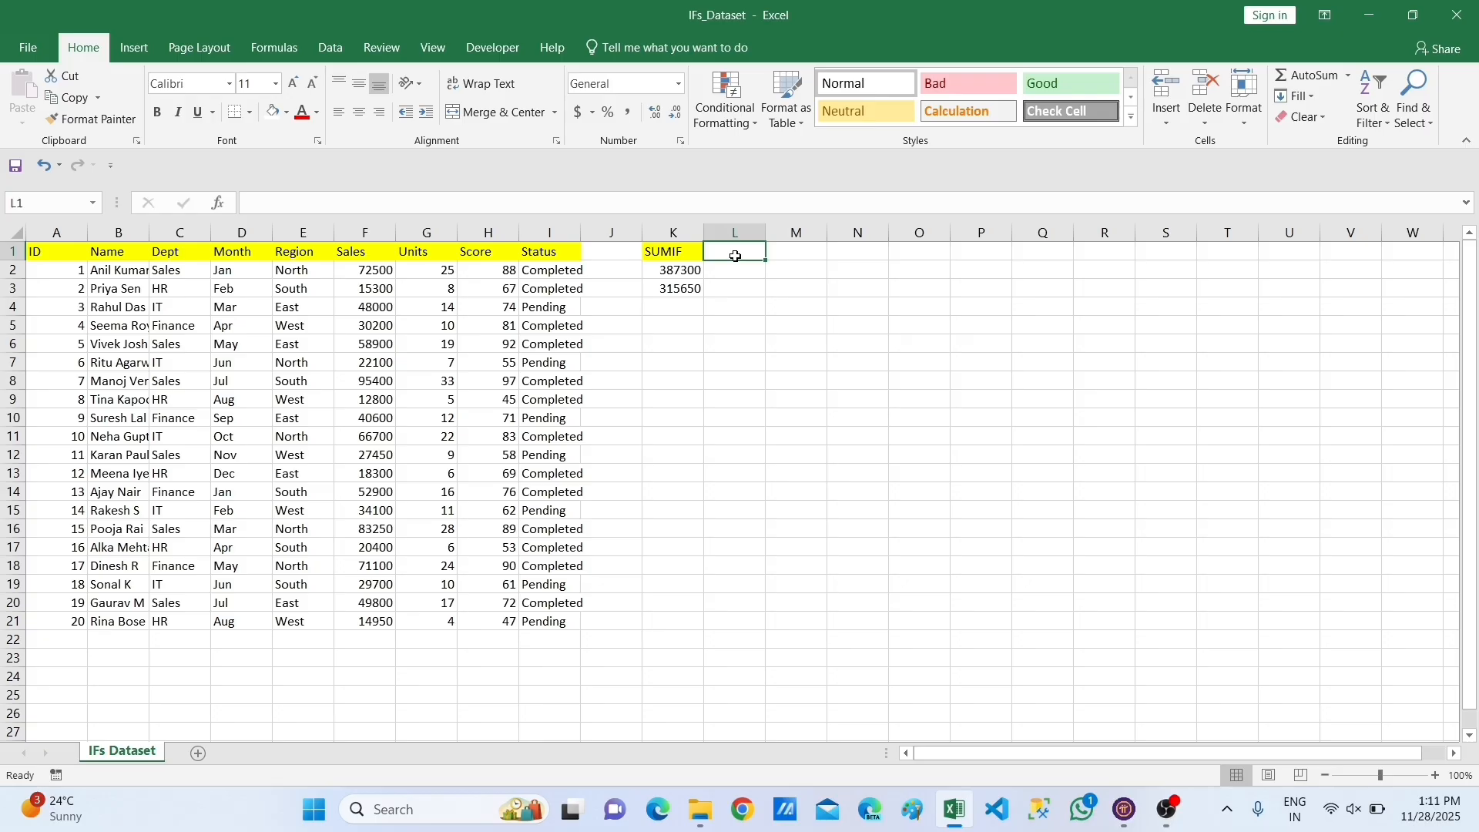
type("SUMIF")
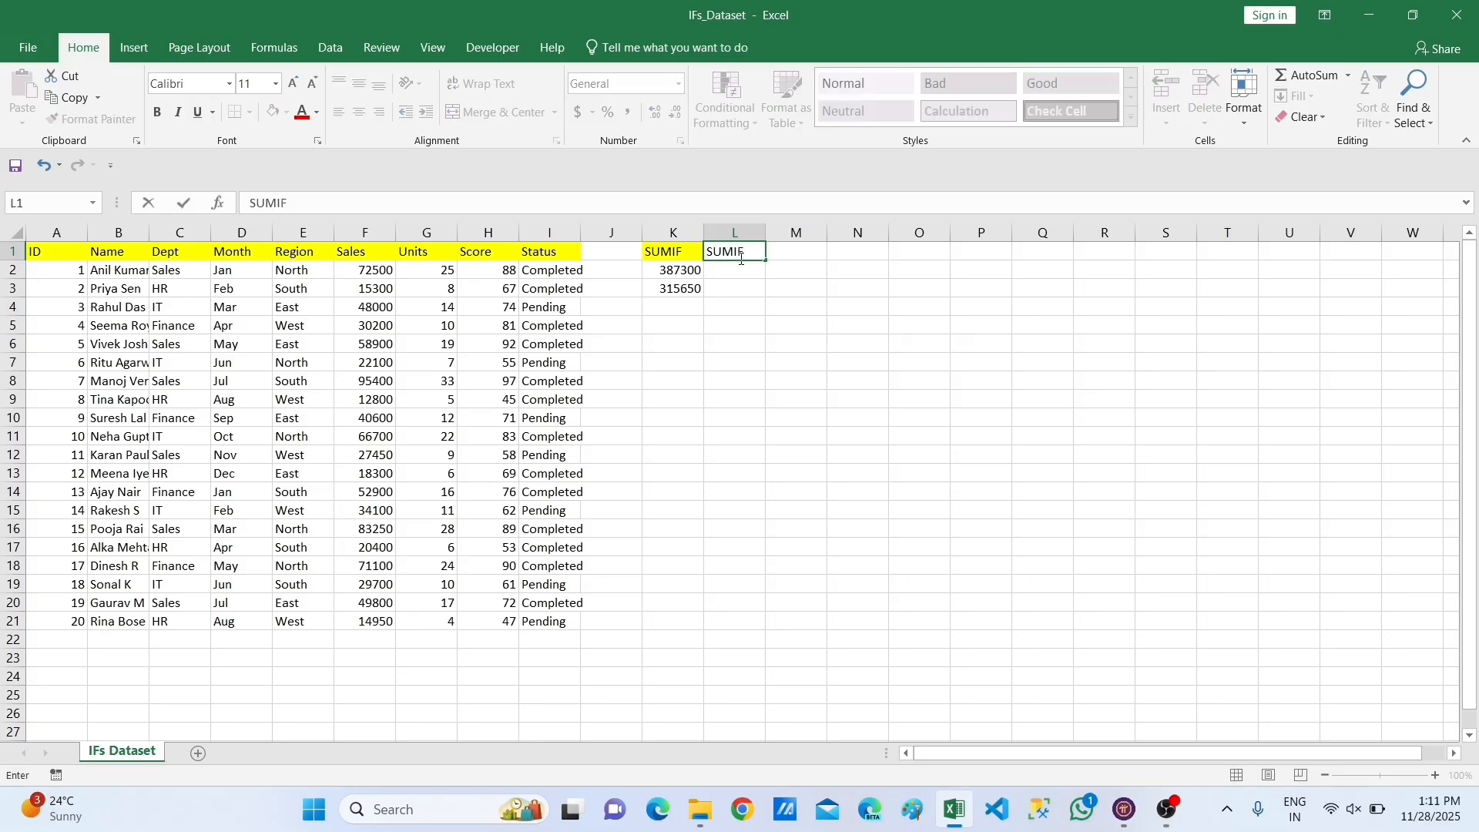
type("S")
key("Return")
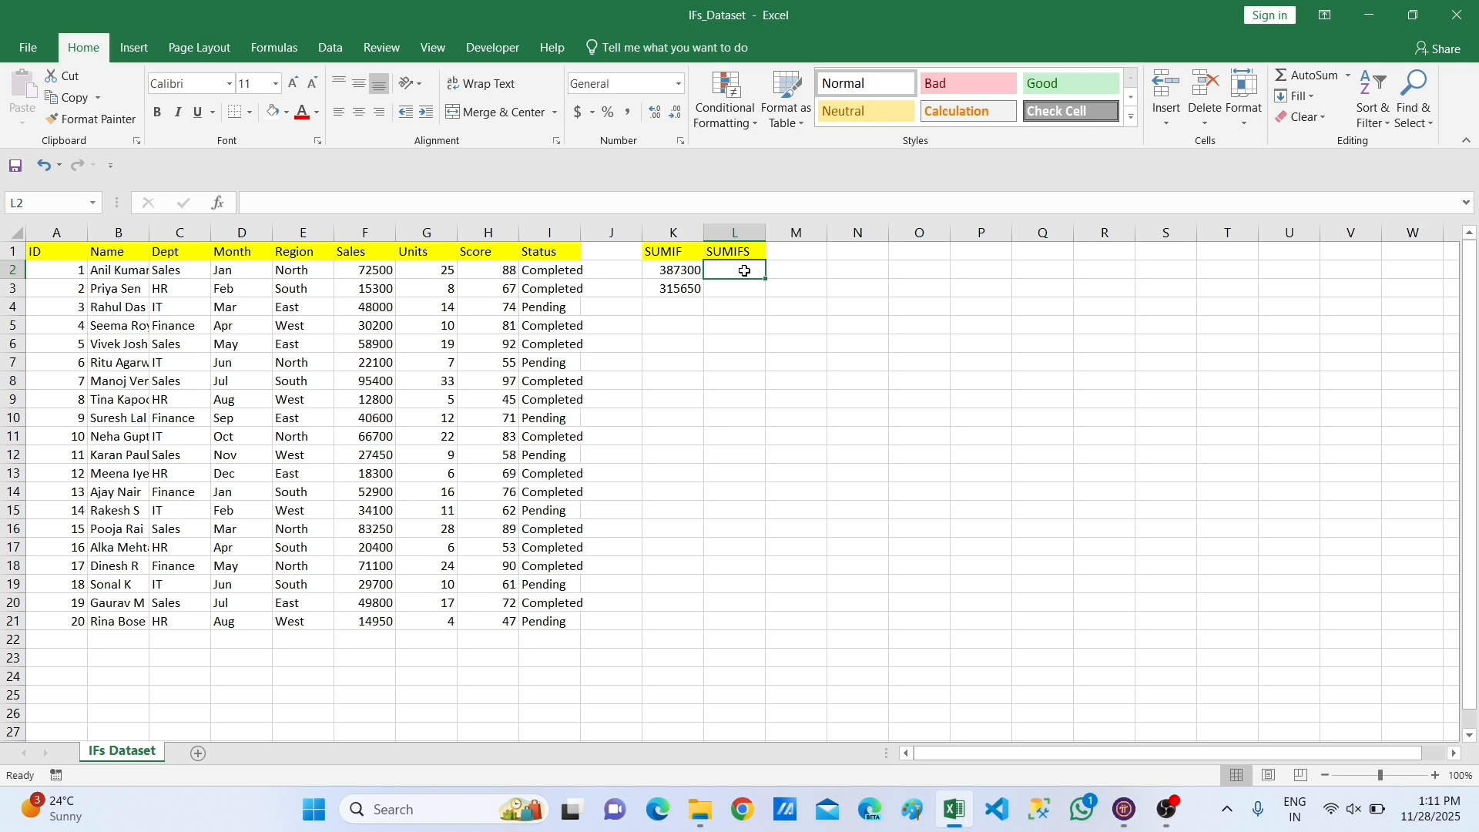
Start a SUMIFS formula in L2 with the Sales cells F2:F21 as the sum range.
type("=SUM")
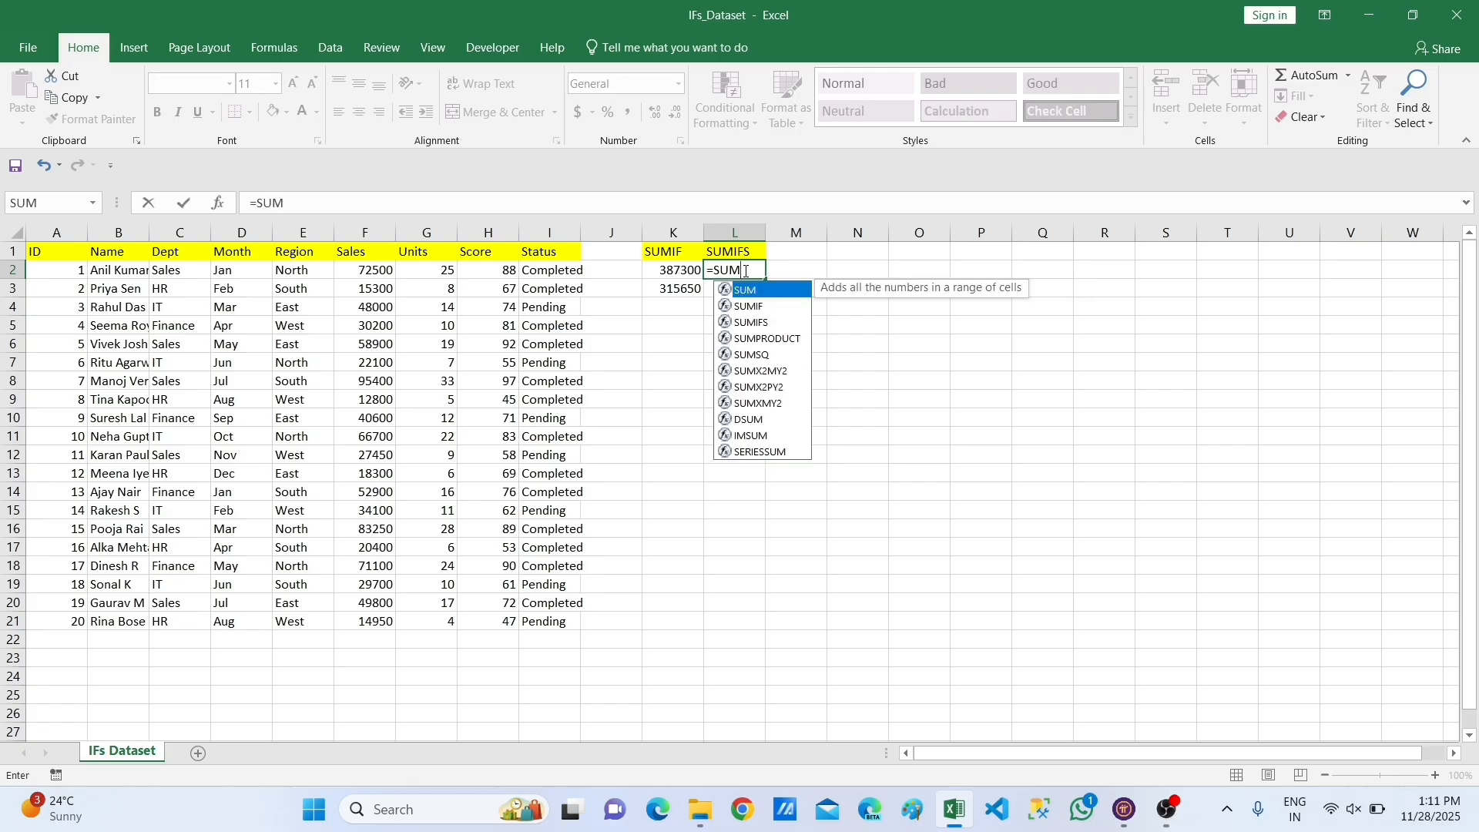
double_click(770, 322)
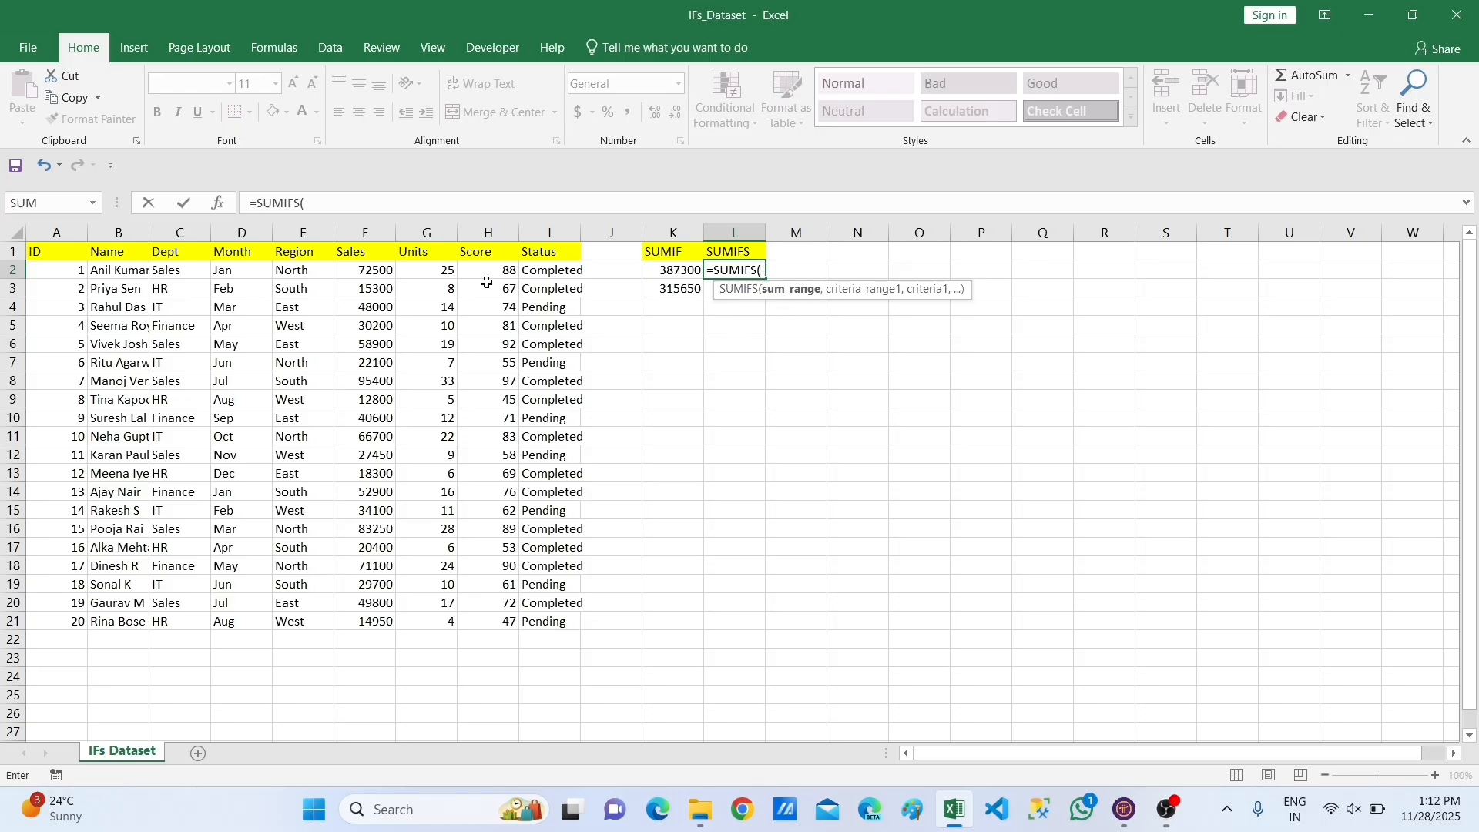
left_click(366, 272)
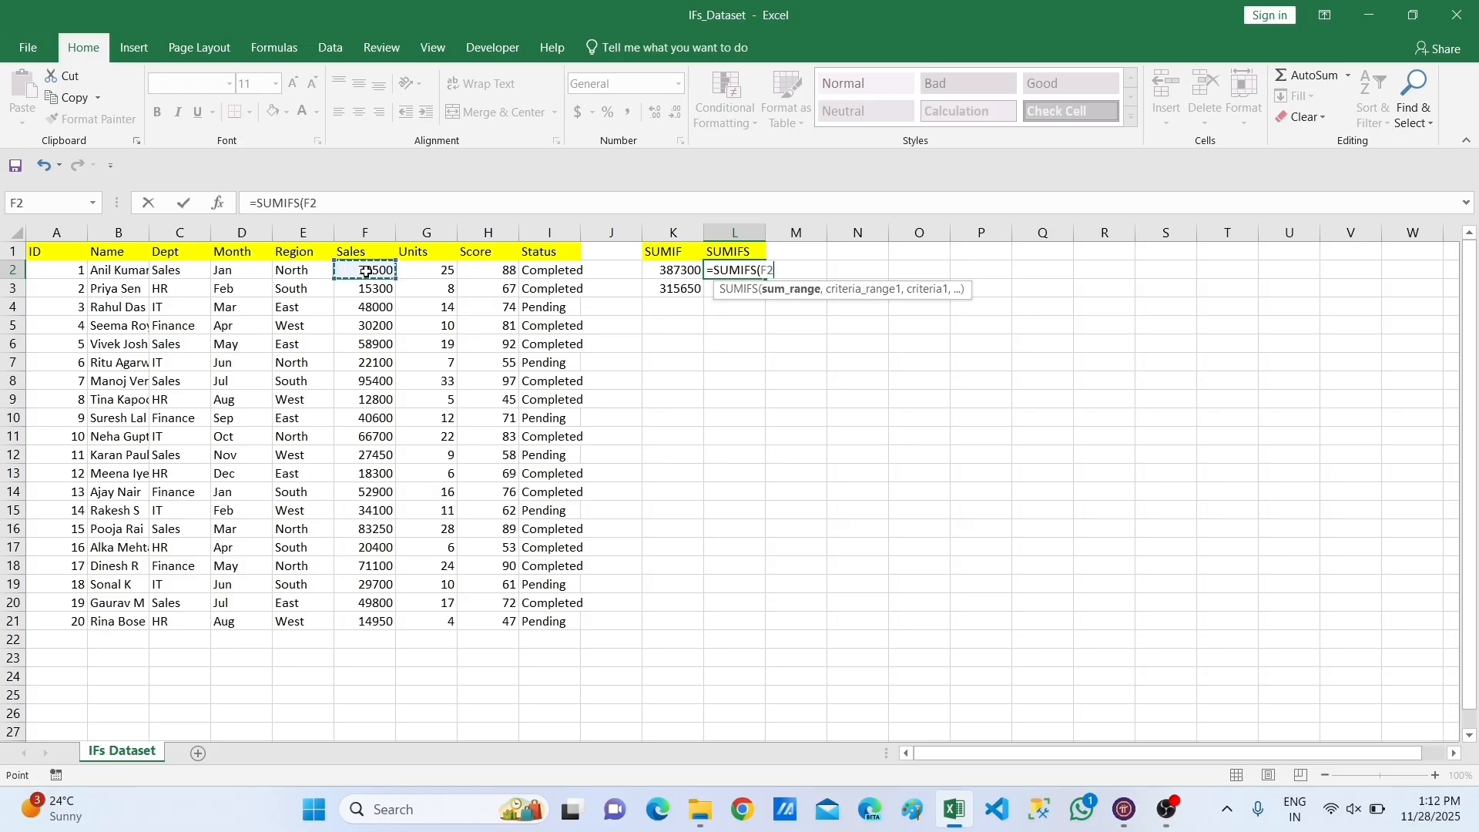
key("shift+Down")
key("shift+Down")
key("shift+Down")
key("shift+Down")
key("shift+Down")
key("shift+Down")
key("shift+Down")
key("shift+Down")
key("shift+Down")
key("shift+Down")
key("shift+Down")
key("shift+Down")
key("shift+Down")
key("shift+Down")
key("shift+Down")
key("shift+Down")
key("shift+Down")
key("shift+Down")
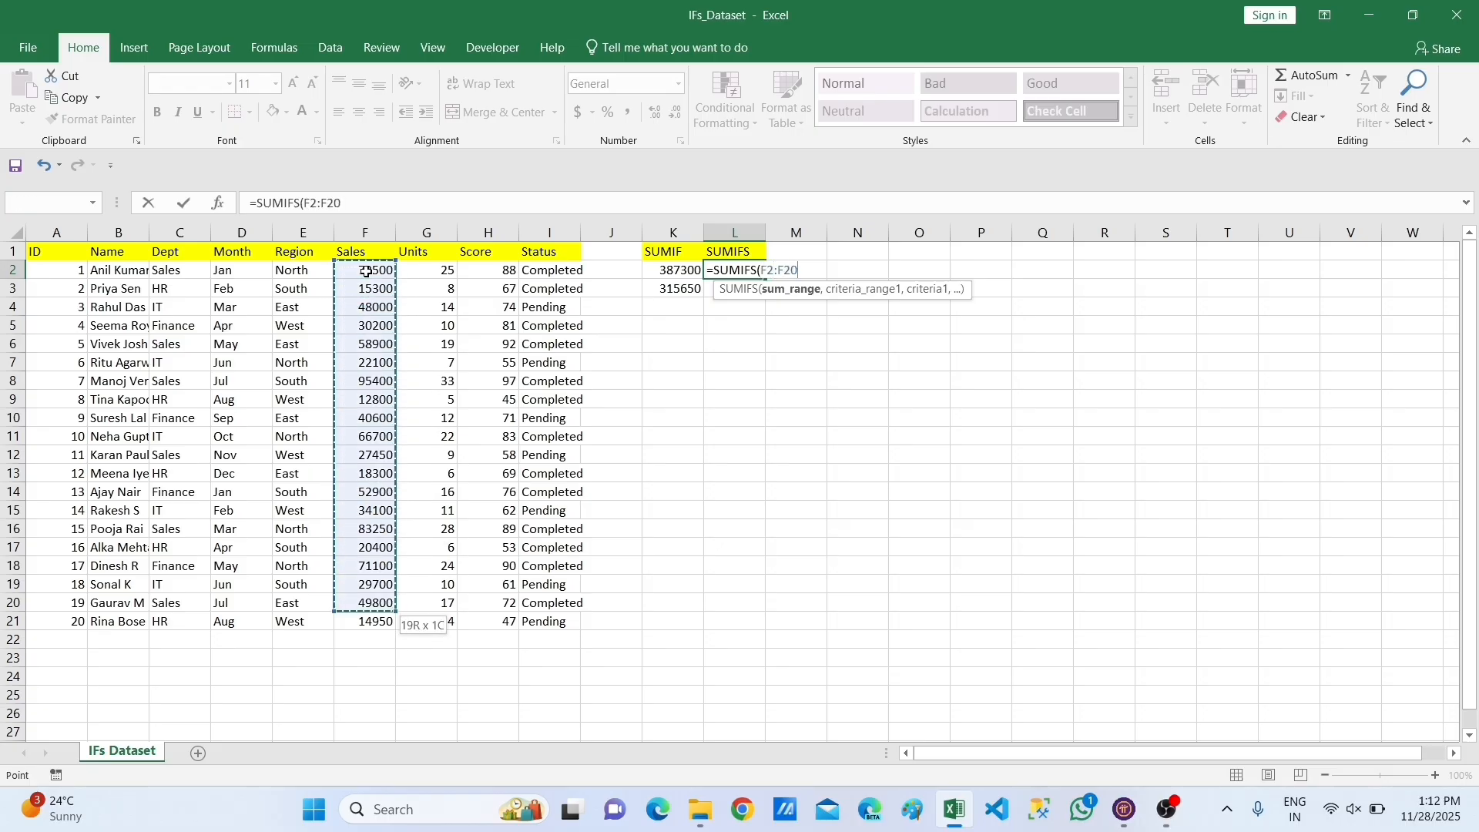
key("shift+Down")
type(",")
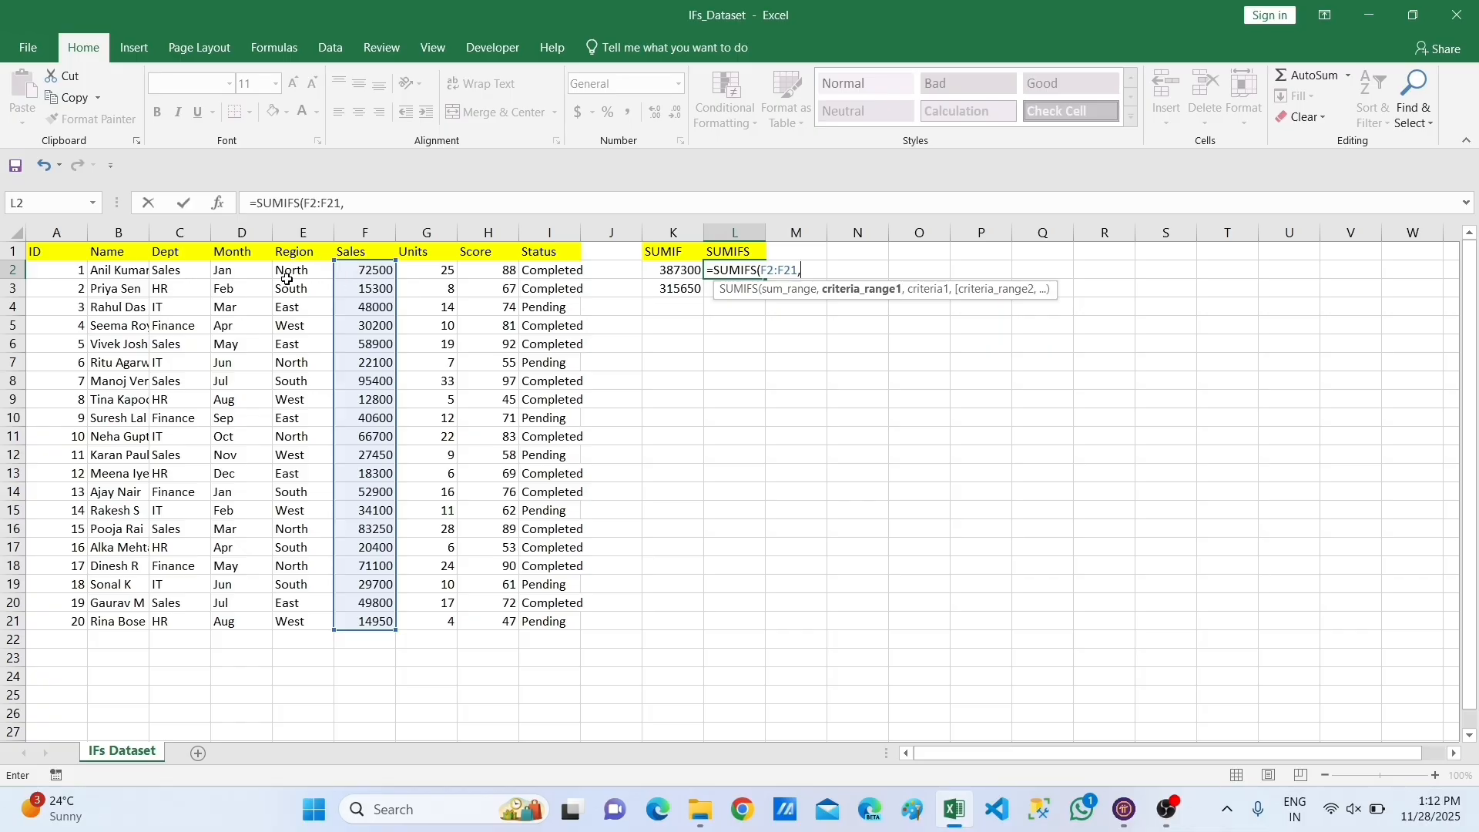
Add the Dept cells C2:C21 as the first criteria range of the SUMIFS formula in L2.
left_click(186, 271)
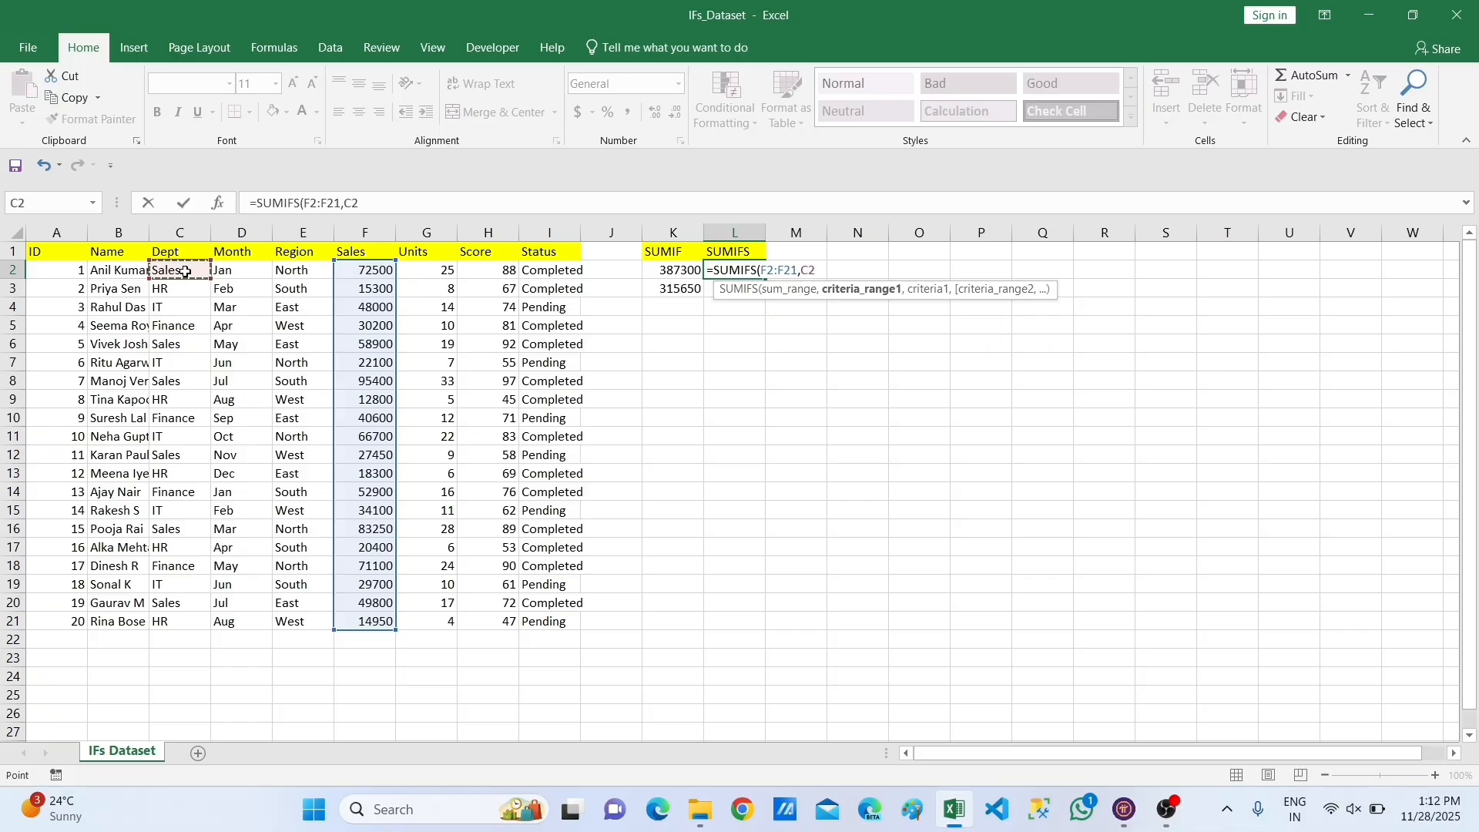
key("Down")
key("Down")
key("Down")
key("Down")
key("Down")
key("Down")
key("Down")
key("Down")
key("Down")
key("Down")
key("Down")
key("Down")
key("Down")
key("Down")
key("Down")
key("Down")
key("Up")
key("Up")
key("Up")
key("Up")
key("Up")
key("Up")
key("Up")
key("Up")
key("Up")
key("Up")
key("Up")
key("Up")
key("Up")
key("Up")
key("Up")
key("Up")
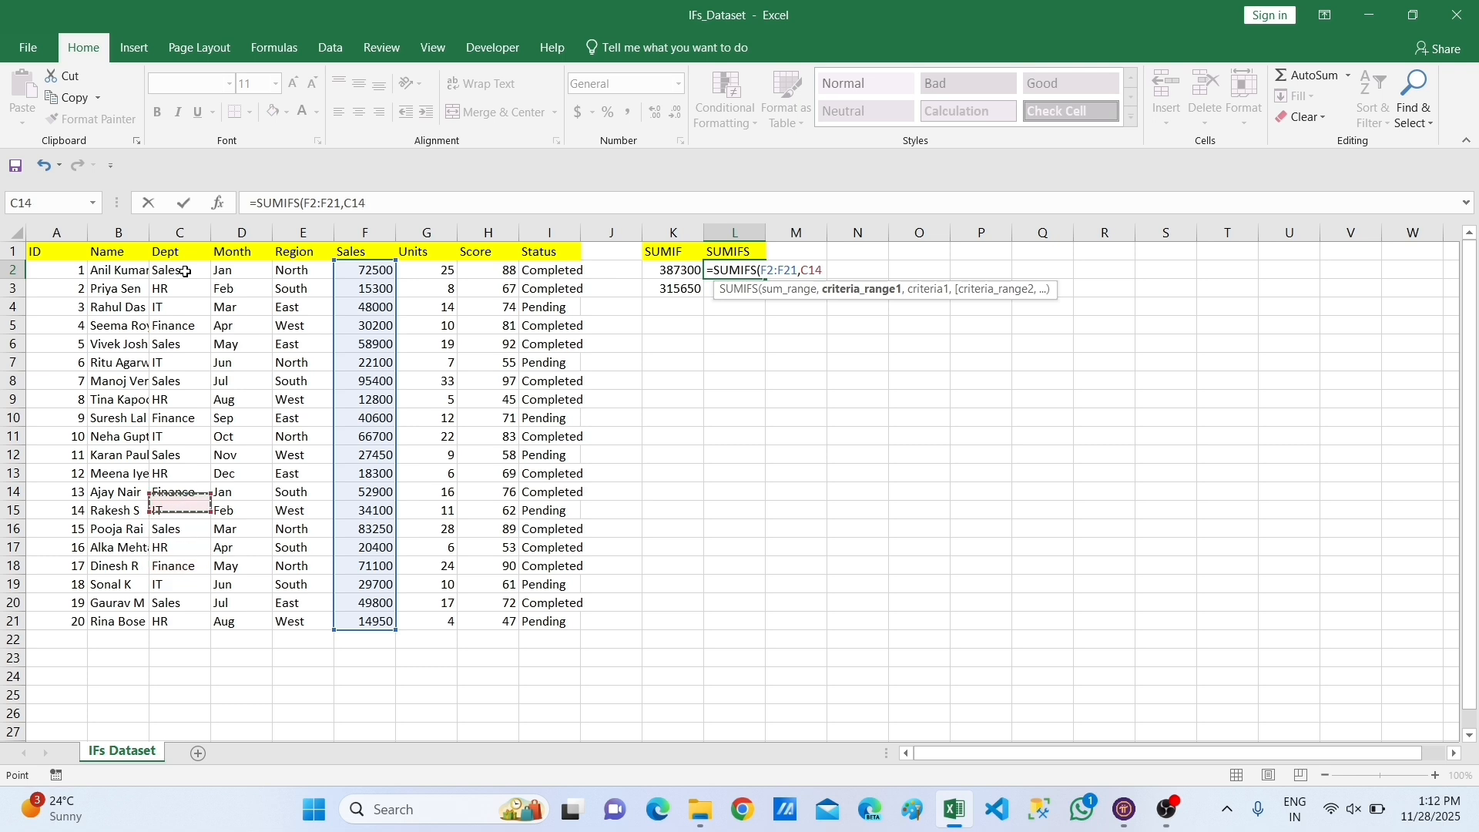
key("shift+Down")
key("shift+Down")
key("shift+Down")
key("shift+Down")
key("shift+Down")
key("shift+Down")
key("shift+Down")
key("shift+Down")
key("shift+Down")
key("shift+Down")
key("shift+Down")
key("shift+Down")
key("shift+Down")
key("shift+Down")
key("shift+Down")
key("shift+Down")
key("shift+Down")
key("shift+Down")
key("shift+Down")
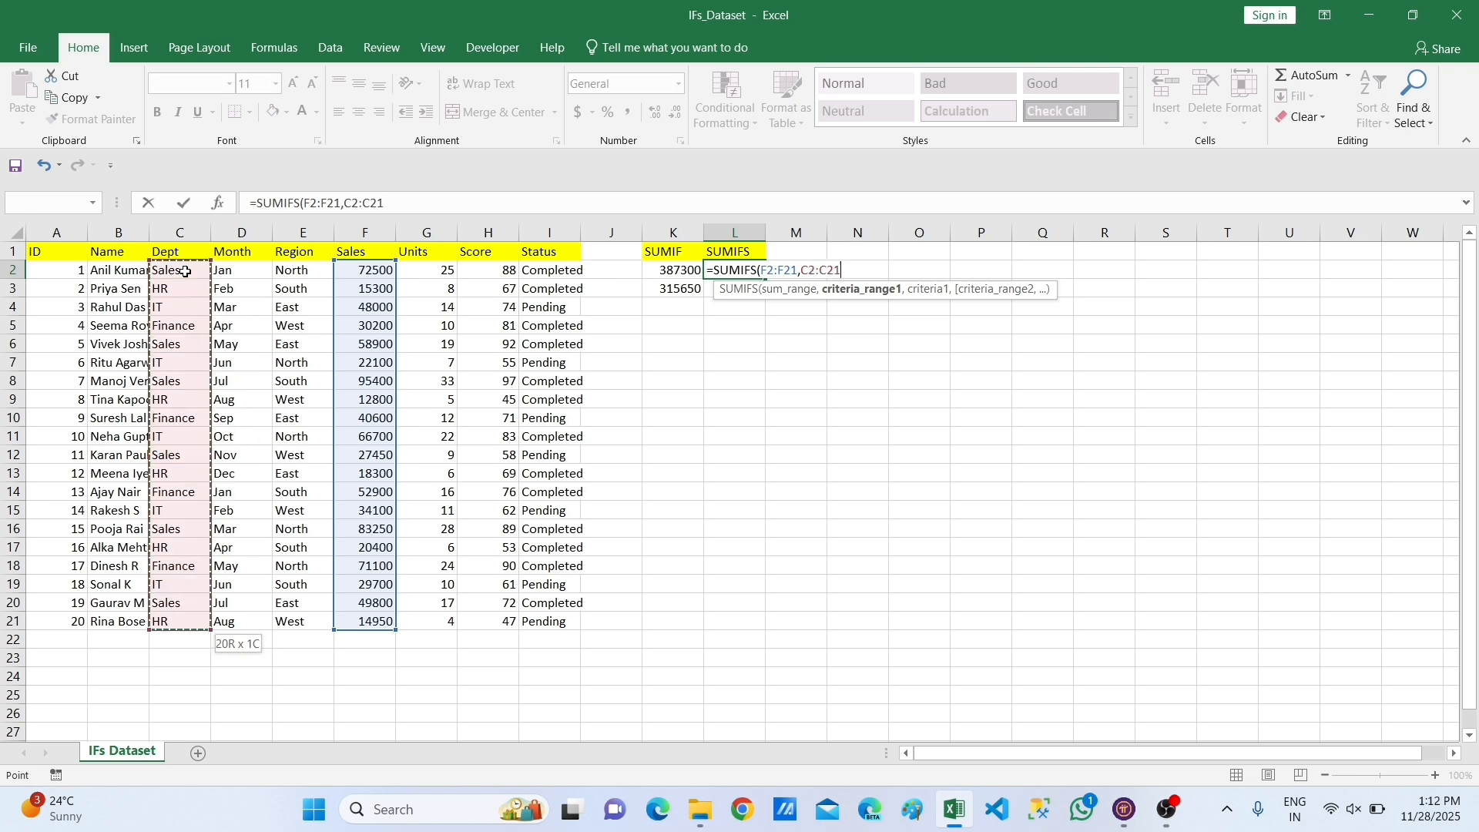
type(",")
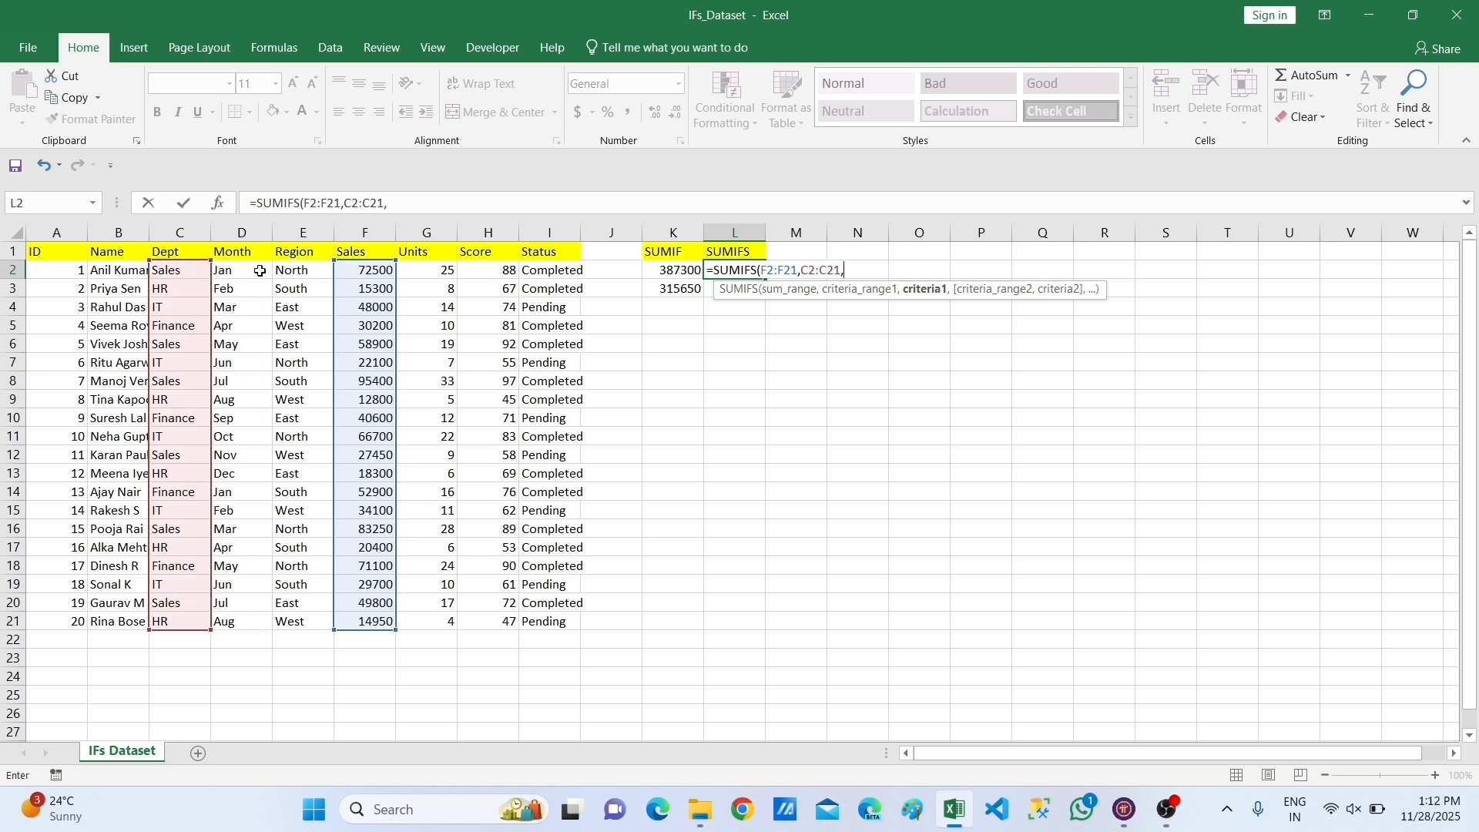
Set C2 as the first criterion of the SUMIFS formula and add the Region cells E2:E21 as the second criteria range.
left_click(299, 271)
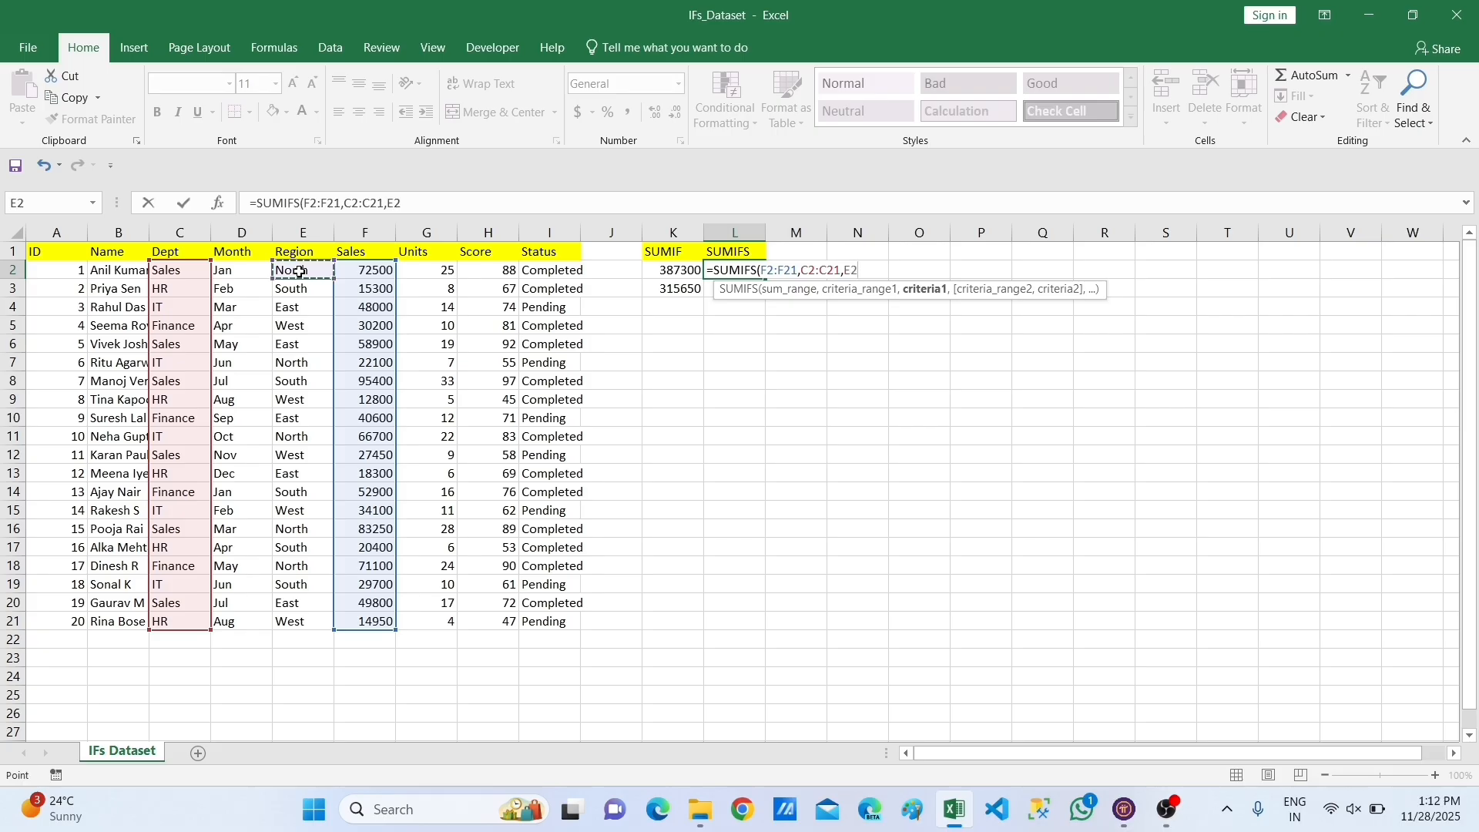
left_click(176, 268)
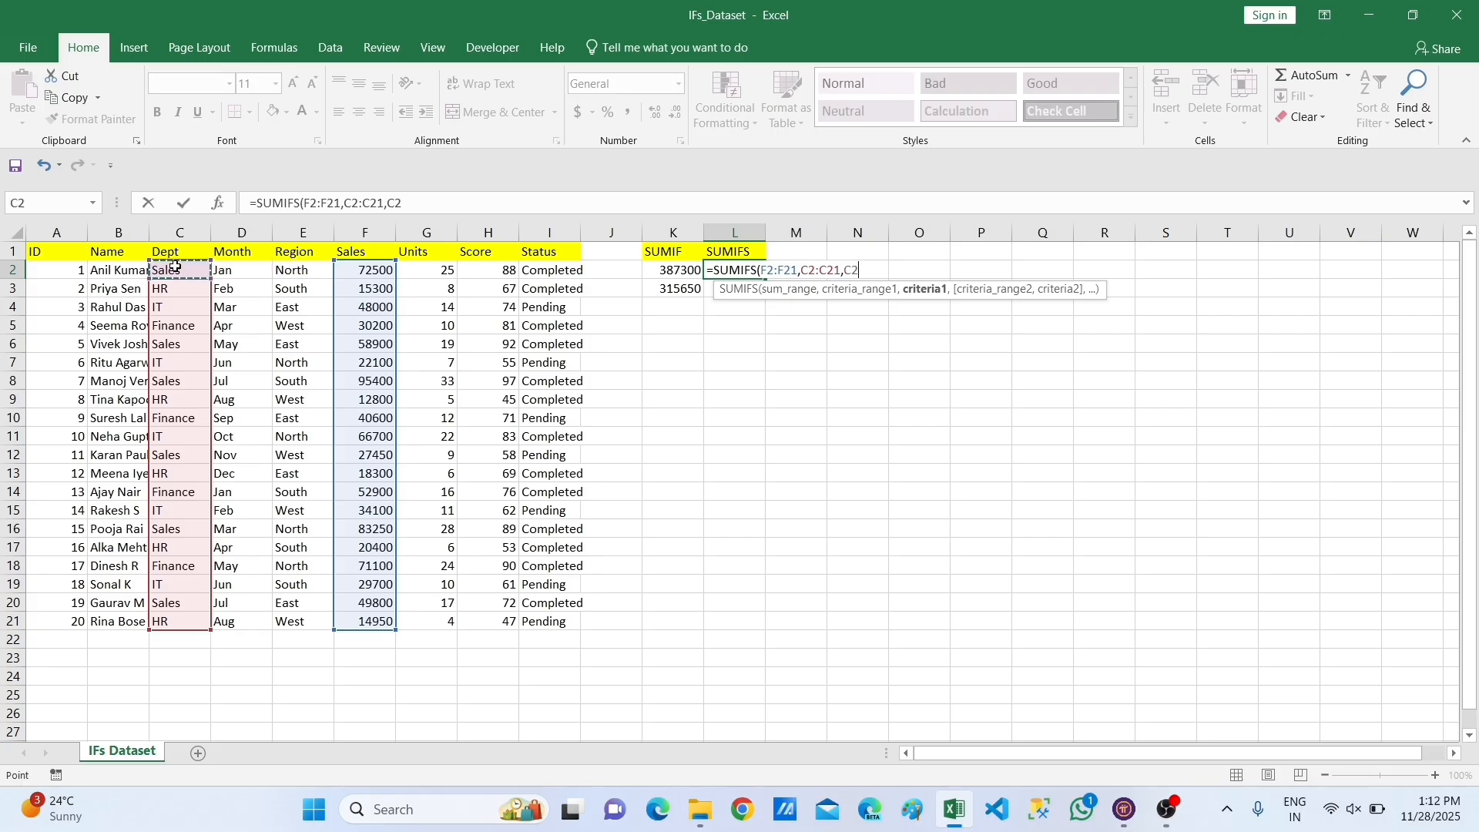
type(",")
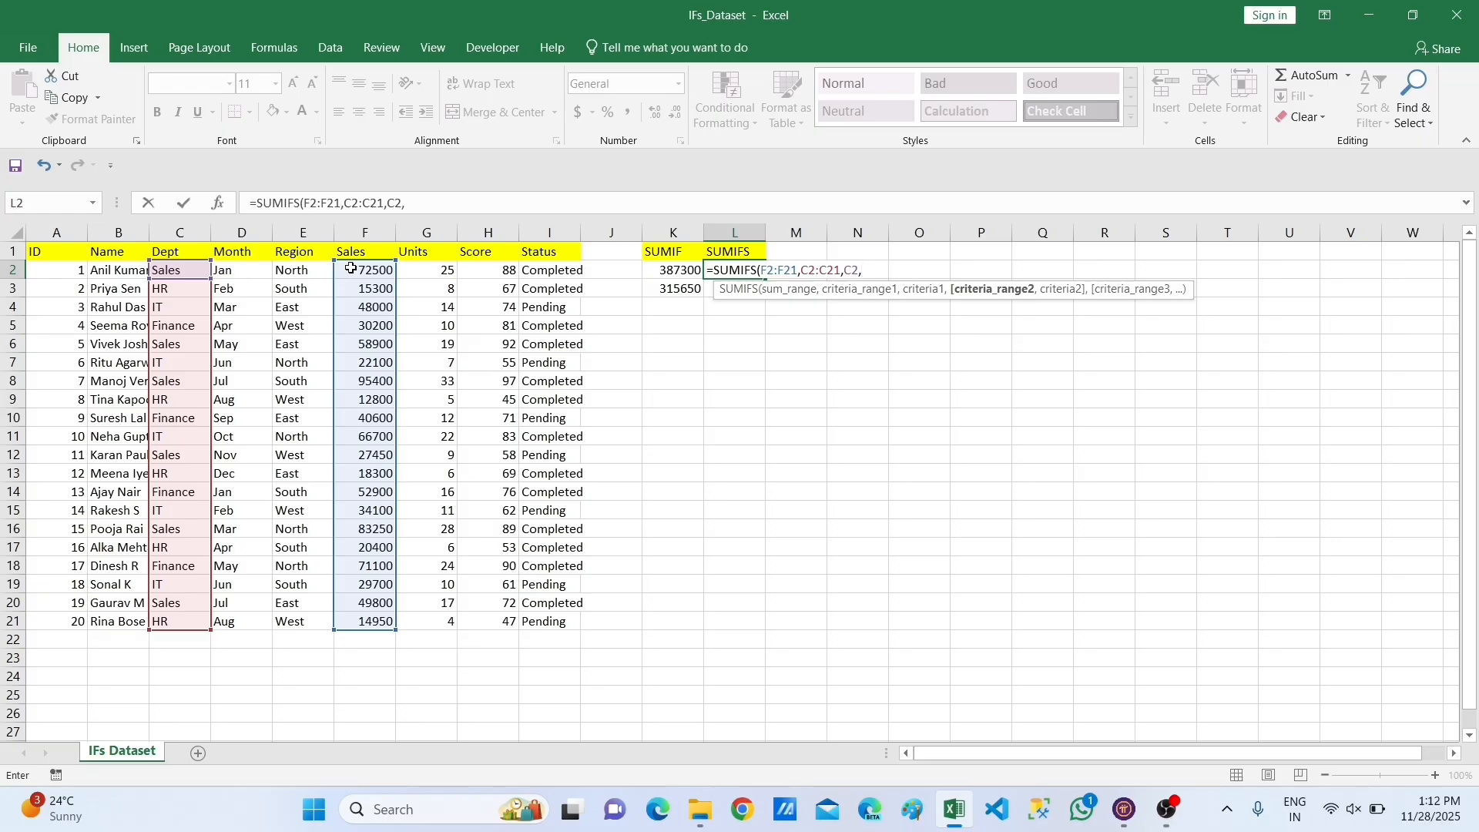
left_click(293, 272)
left_click_drag(292, 271, 304, 623)
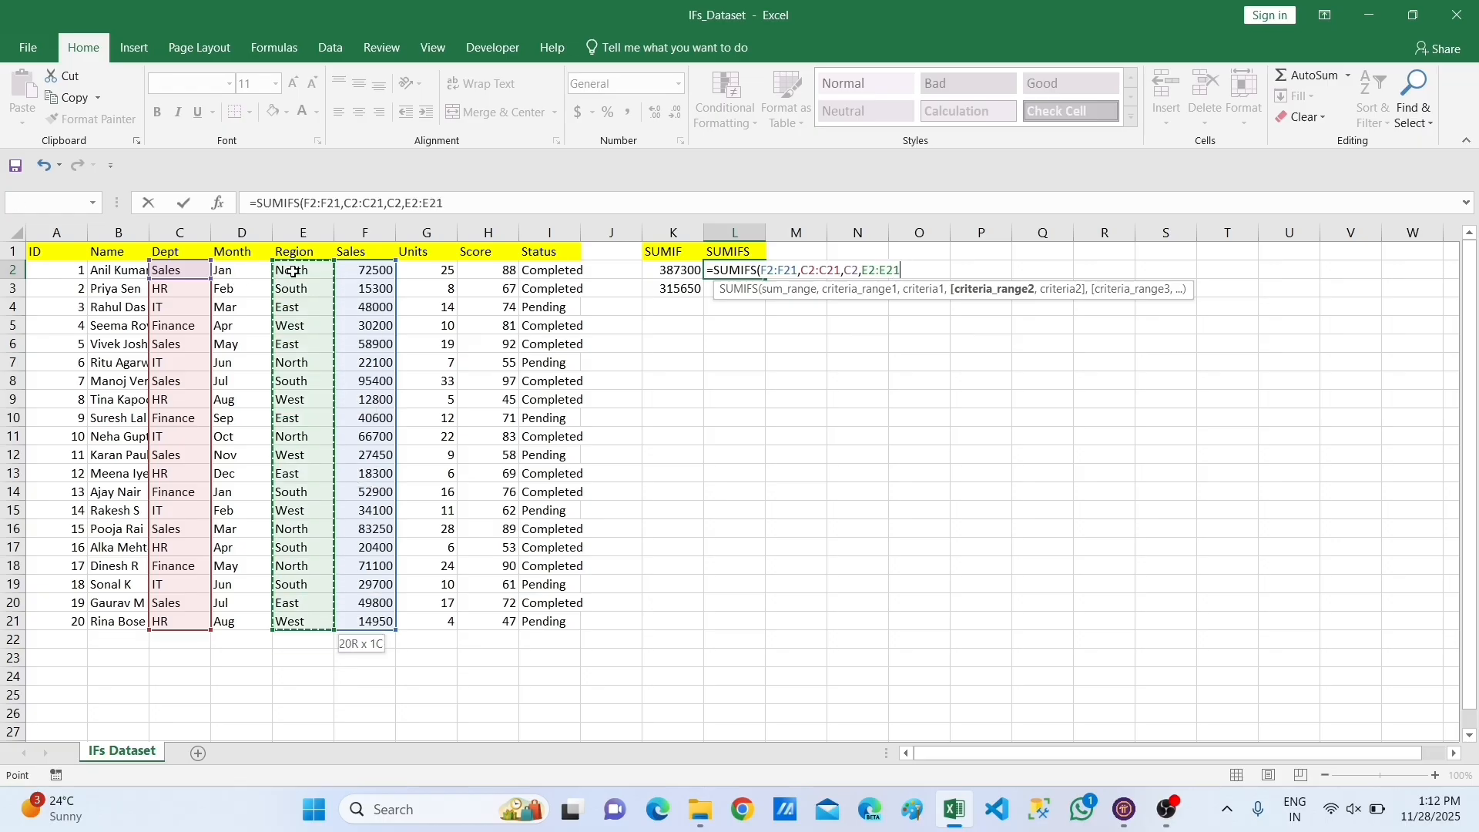
Set E2 as the second criterion and complete the SUMIFS formula in L2.
type(",")
left_click(298, 270)
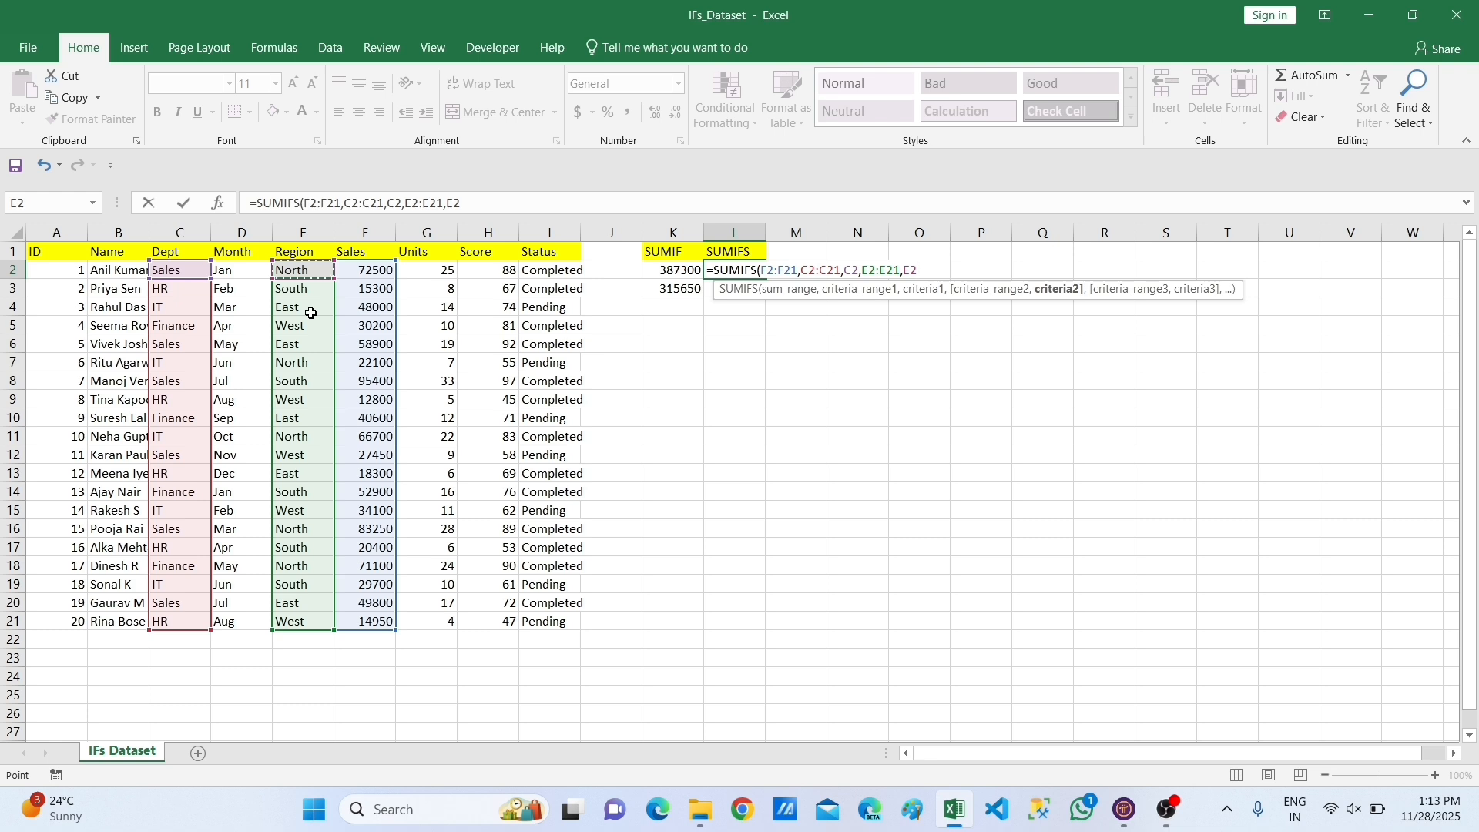
key("Return")
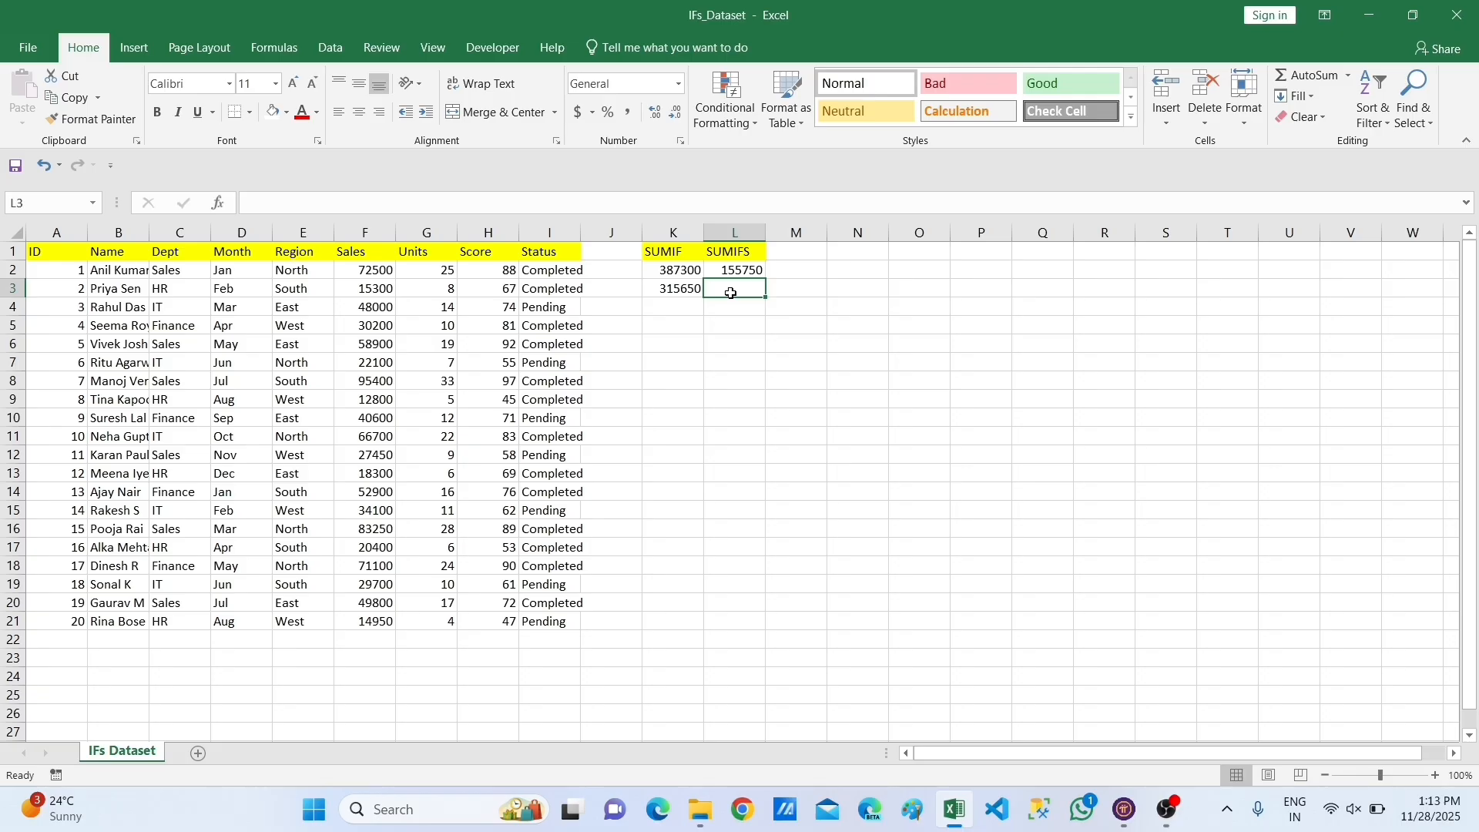
Start a SUMIFS formula in L3 with the Units cells G2:G21 as the sum range.
type("=SUMI")
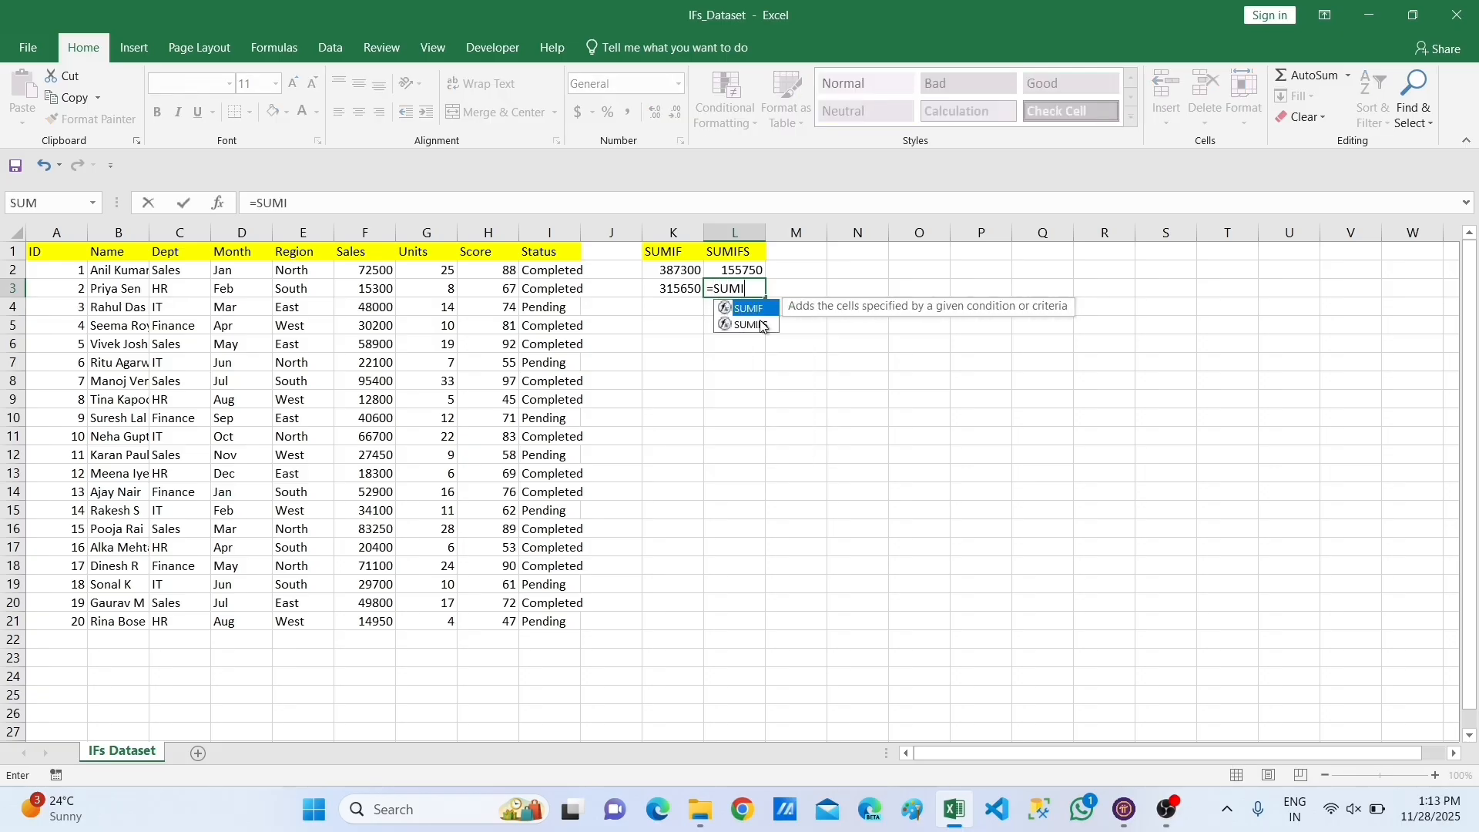
double_click(760, 320)
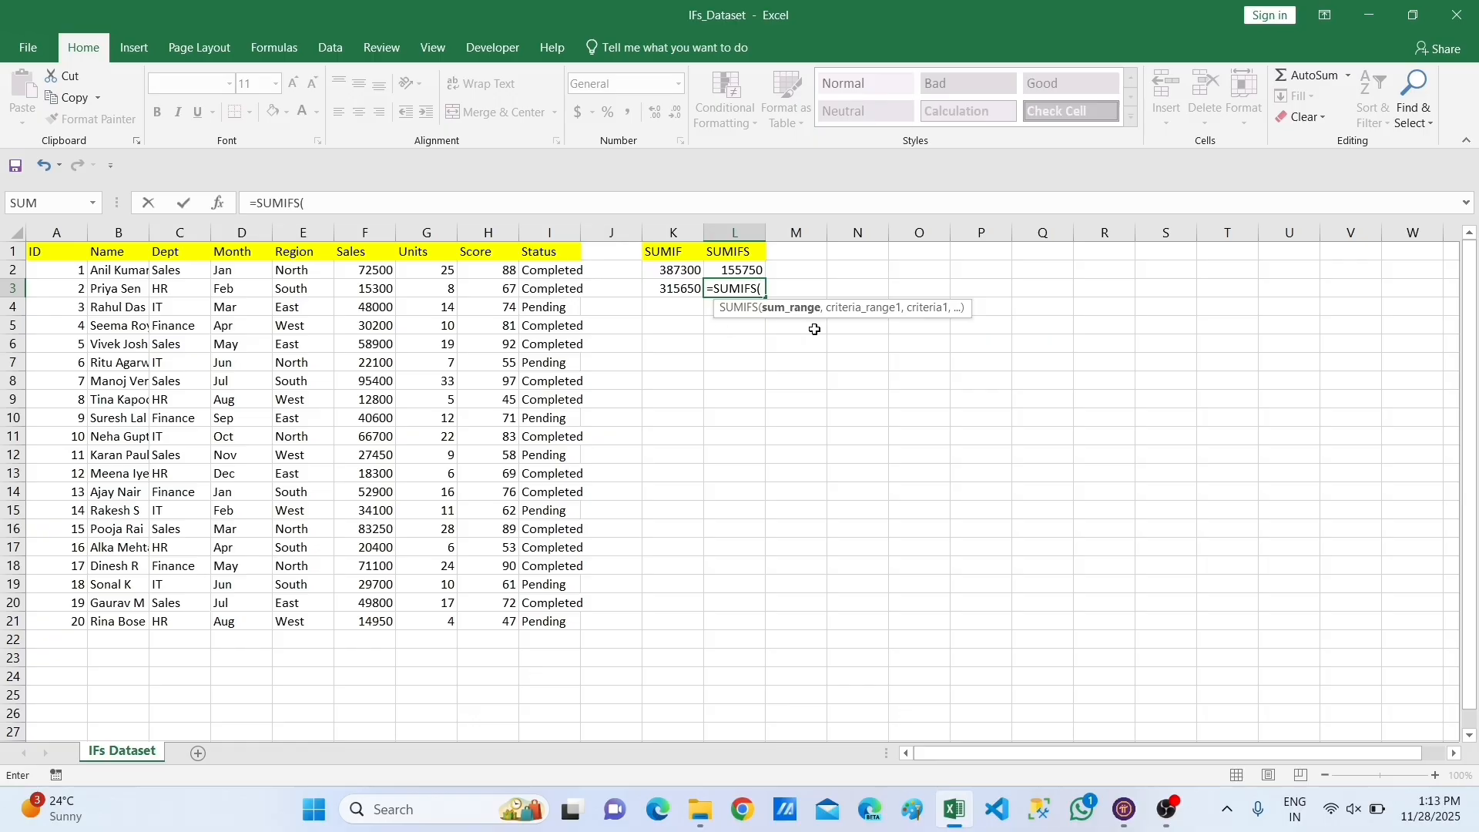
left_click(448, 271)
key("shift+Down")
key("shift+Down")
key("shift+Down")
key("shift+Down")
key("shift+Down")
key("shift+Down")
key("shift+Down")
key("shift+Down")
key("shift+Down")
key("shift+Down")
key("shift+Down")
key("shift+Down")
key("shift+Down")
key("shift+Down")
key("shift+Down")
key("shift+Down")
key("shift+Down")
key("shift+Down")
key("shift+Down")
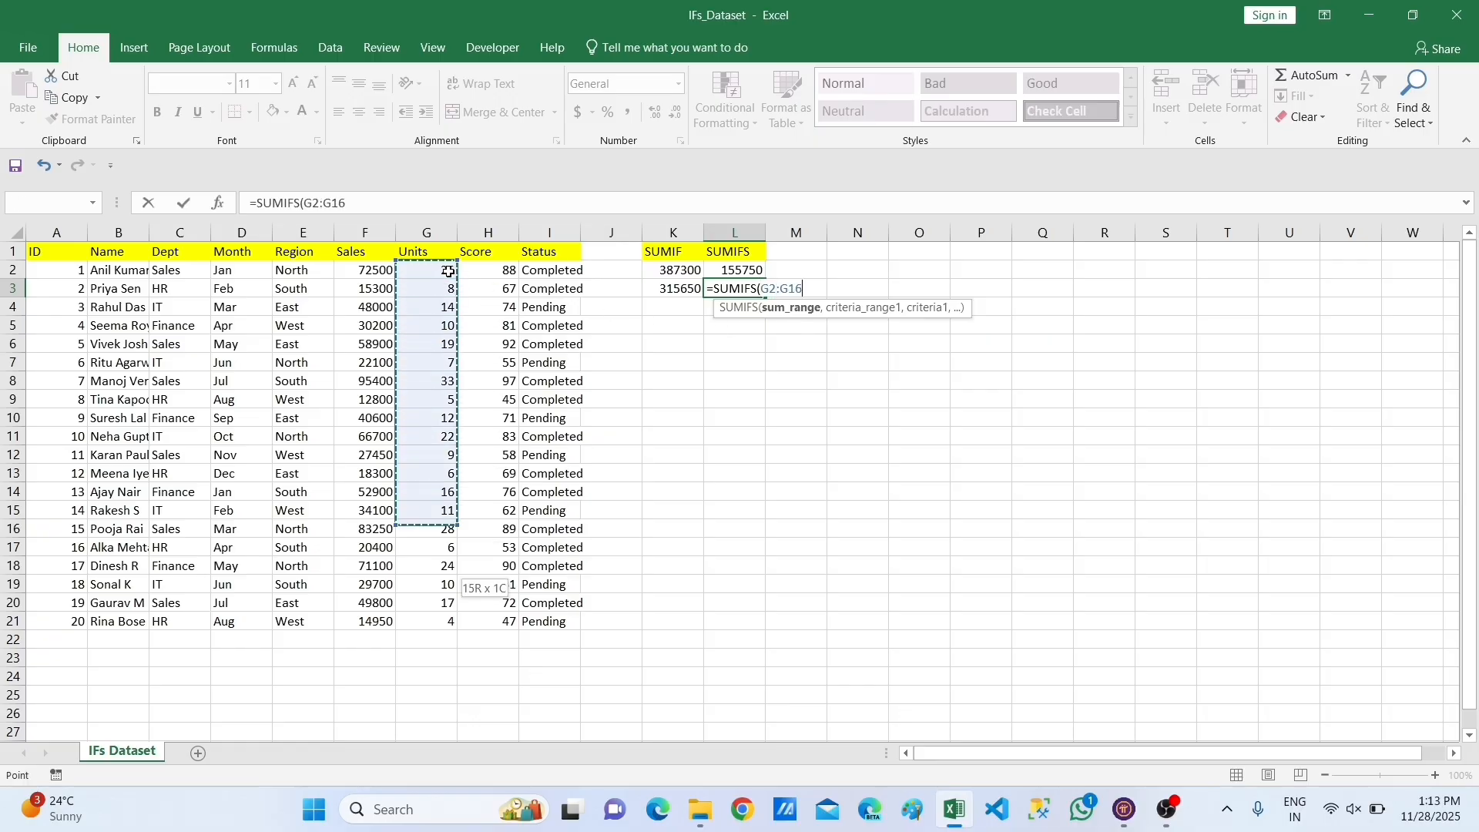
type(",")
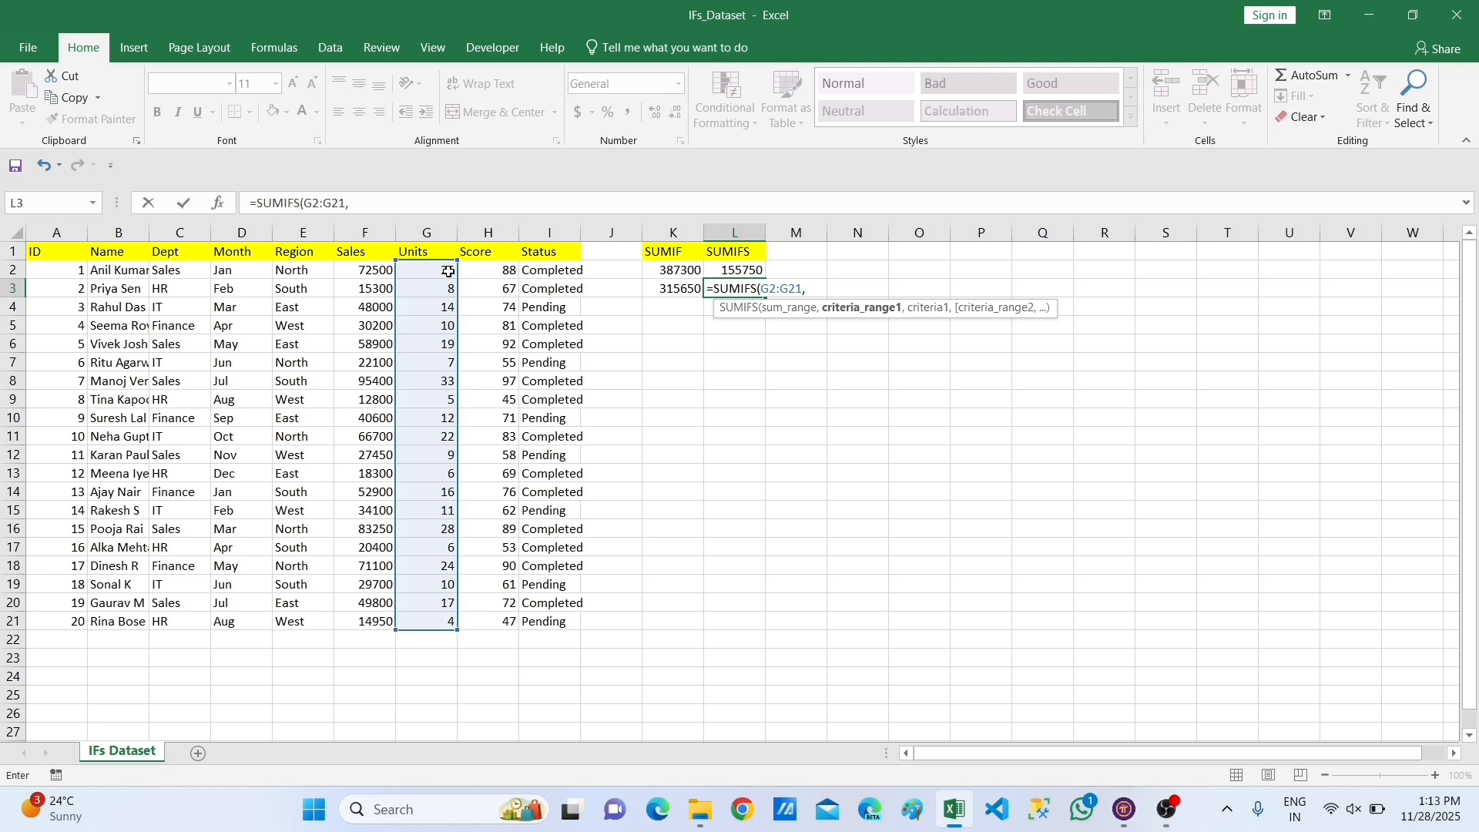
Add the Dept cells C2:C21 as the first criteria range of the L3 formula, with C3 as its criterion.
left_click(176, 268)
key("shift+Down")
key("shift+Down")
key("shift+Down")
key("shift+Down")
key("shift+Down")
key("shift+Down")
key("shift+Down")
key("shift+Down")
key("shift+Down")
key("shift+Down")
key("shift+Down")
key("shift+Down")
key("shift+Down")
key("shift+Down")
key("shift+Down")
key("shift+Down")
key("shift+Down")
key("shift+Down")
key("shift+Down")
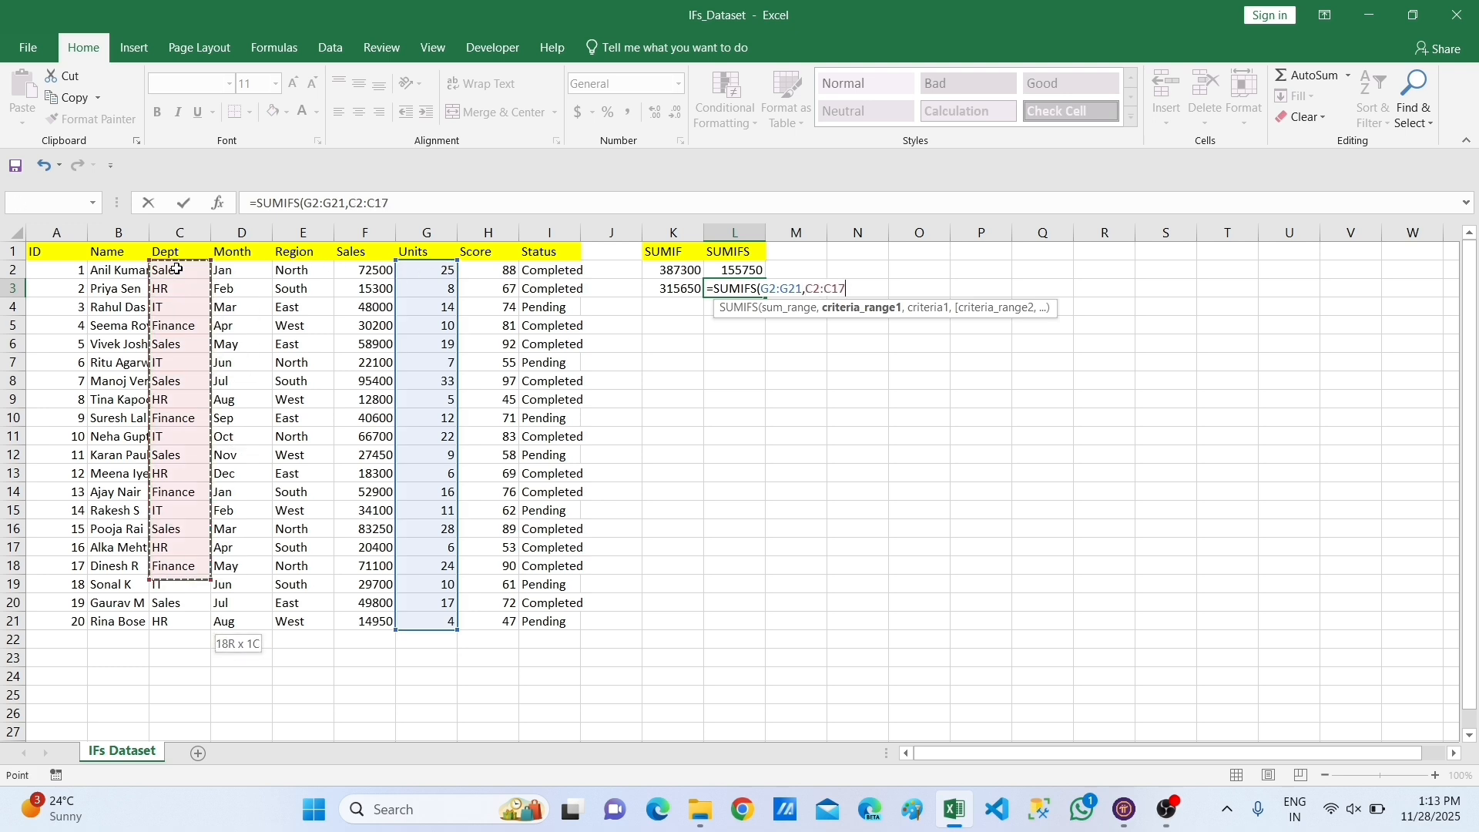
type(",")
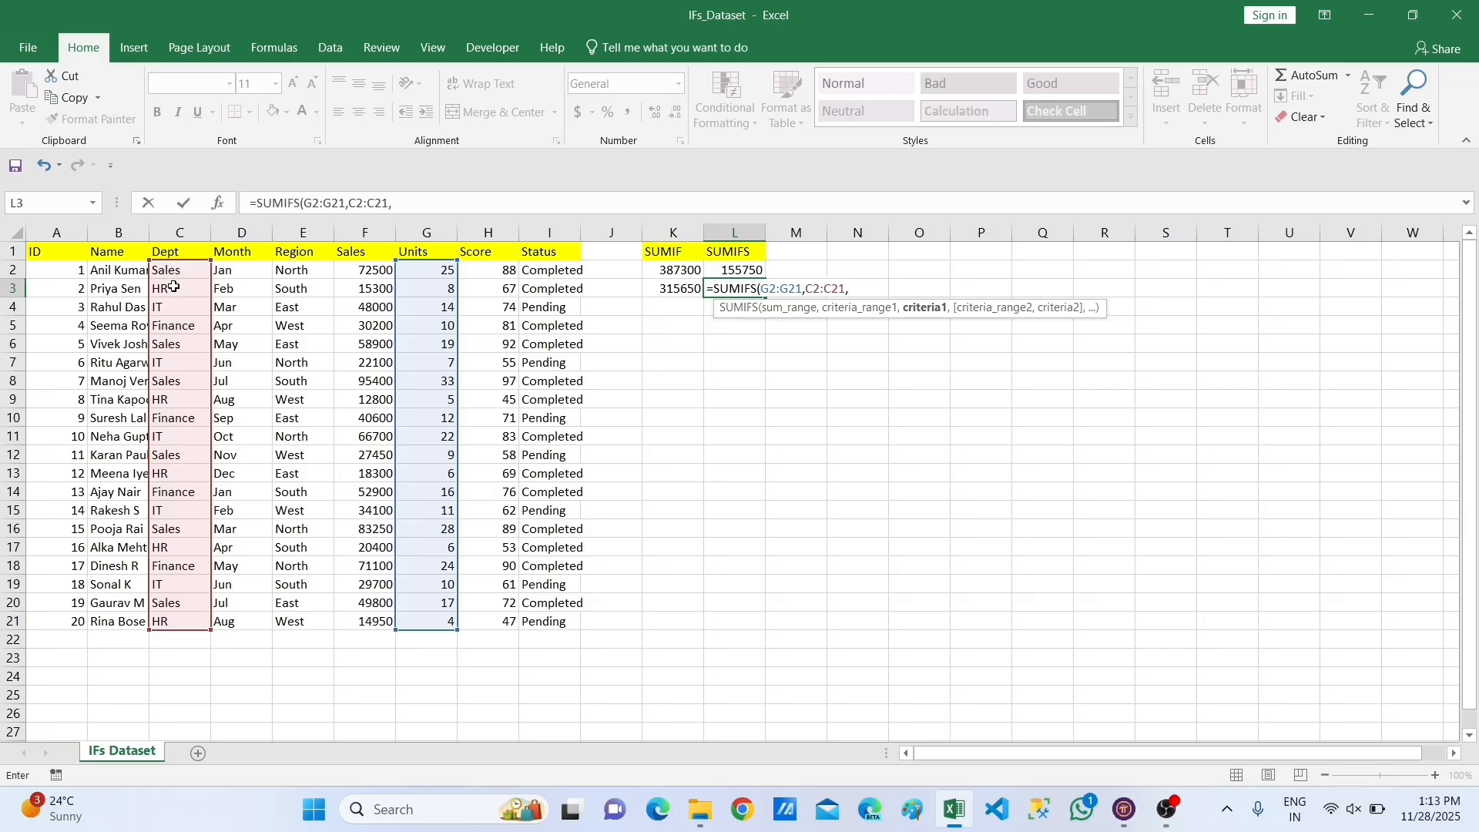
left_click(173, 286)
type(",")
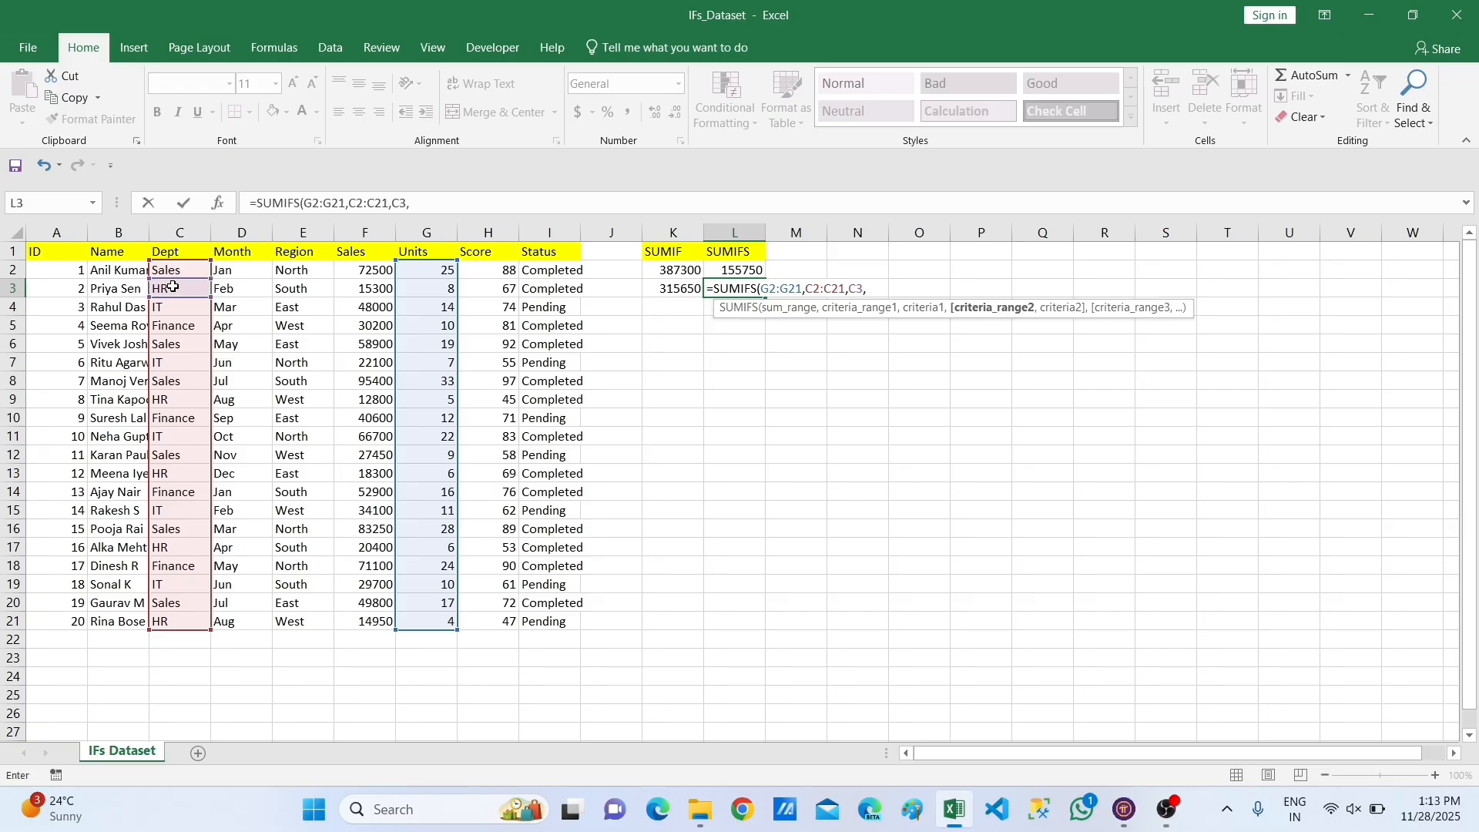
Add the Region cells E2:E21 with criterion E3 as the second condition and complete the SUMIFS formula in L3.
left_click(298, 268)
left_click_drag(298, 269, 304, 548)
key("shift+Down")
key("shift+Down")
key("shift+Down")
key("shift+Down")
type(",")
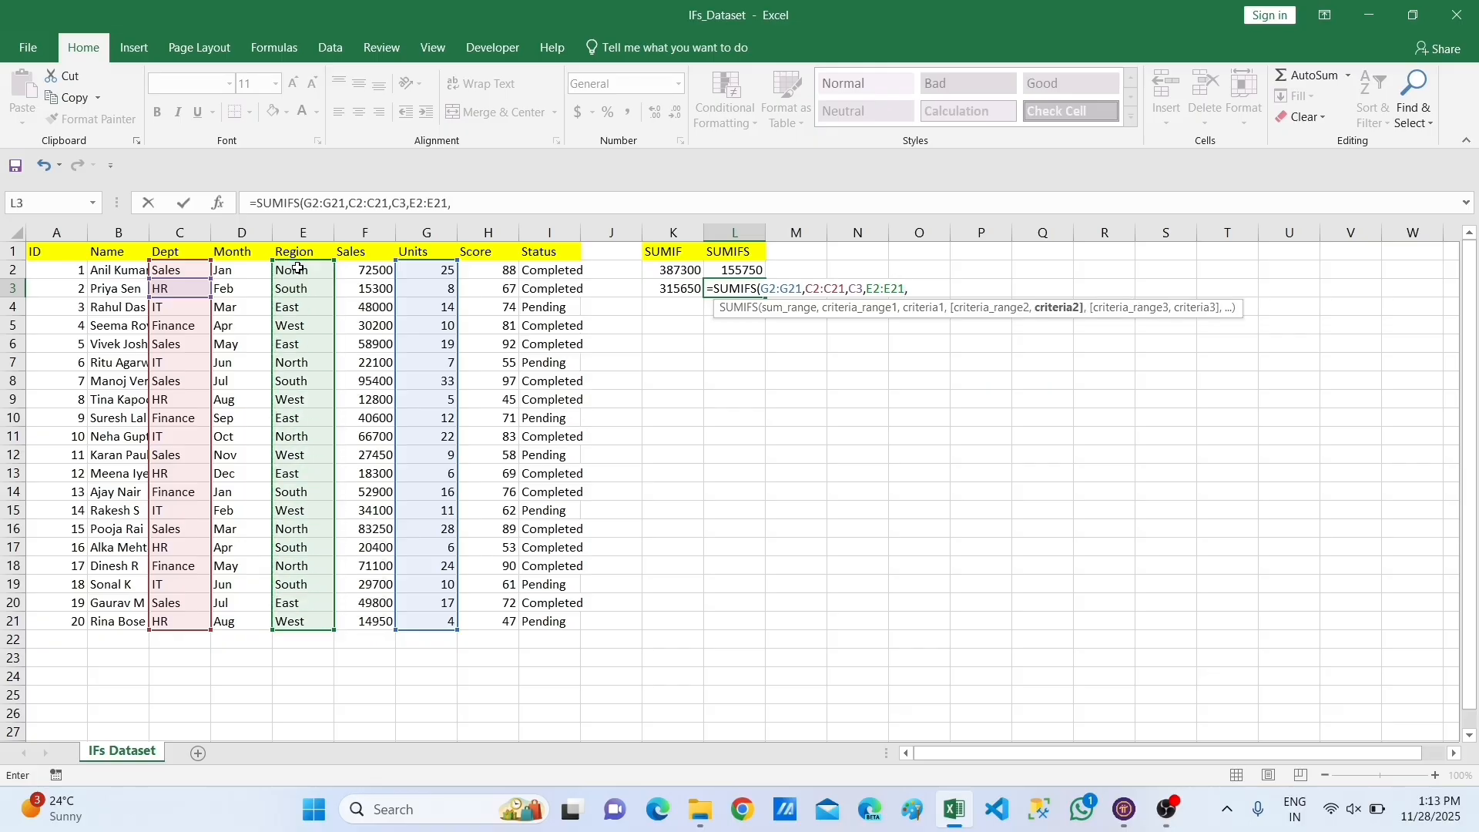
left_click(298, 288)
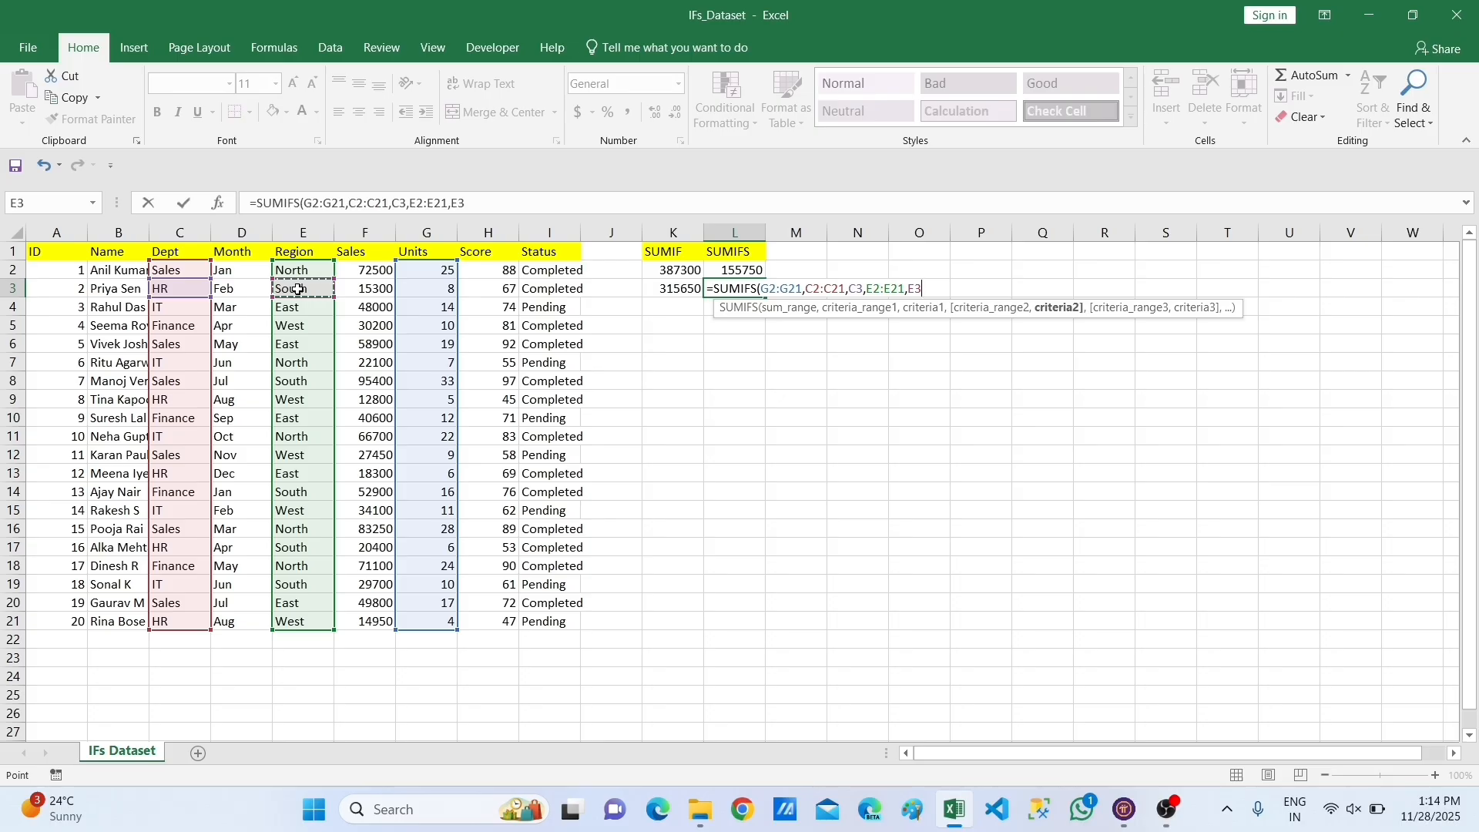
key("Return")
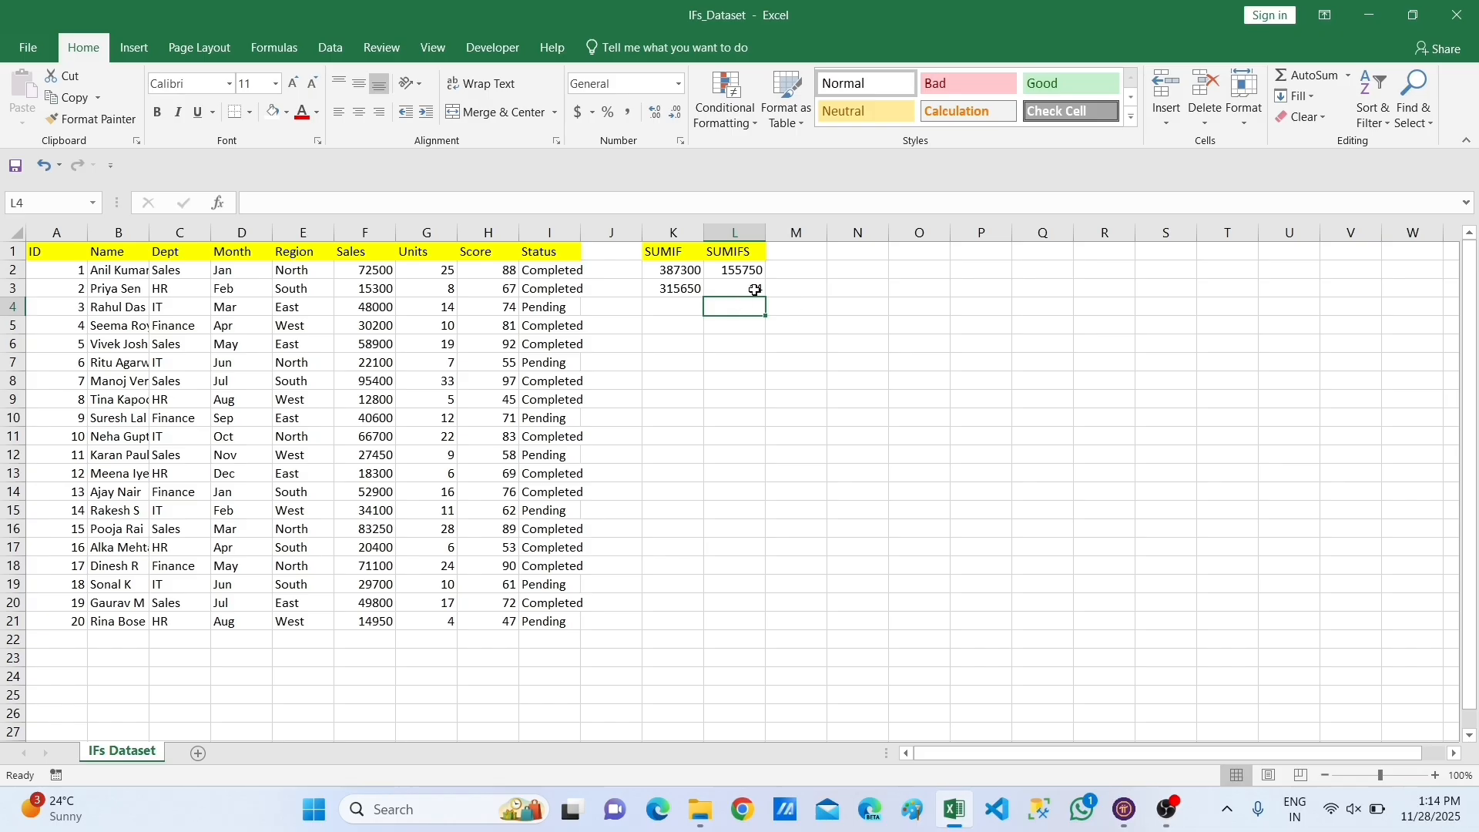
Enter the heading AVERAGEIF in cell M1 and widen column M slightly.
left_click(800, 255)
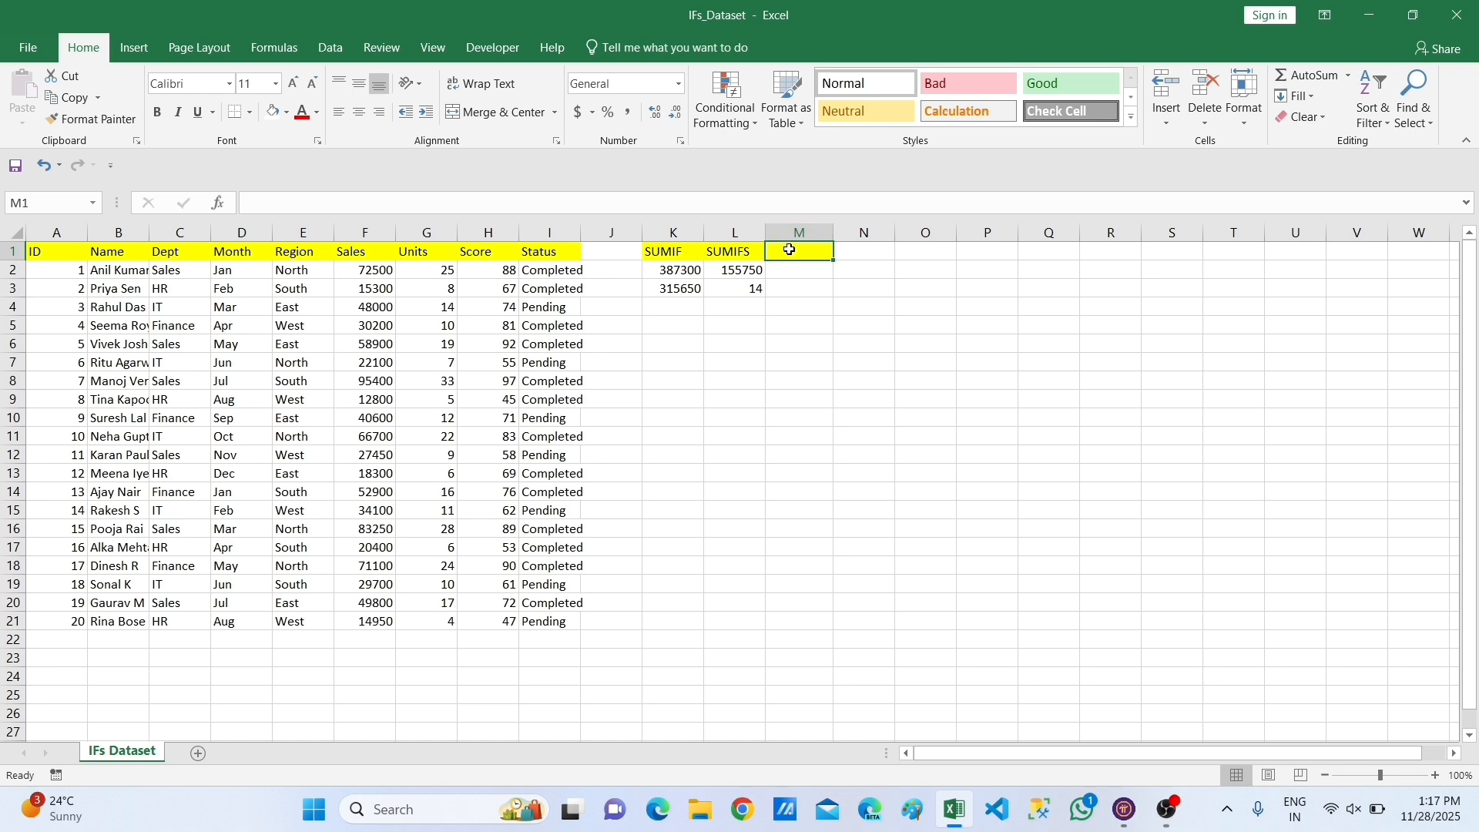
type("AVERAD")
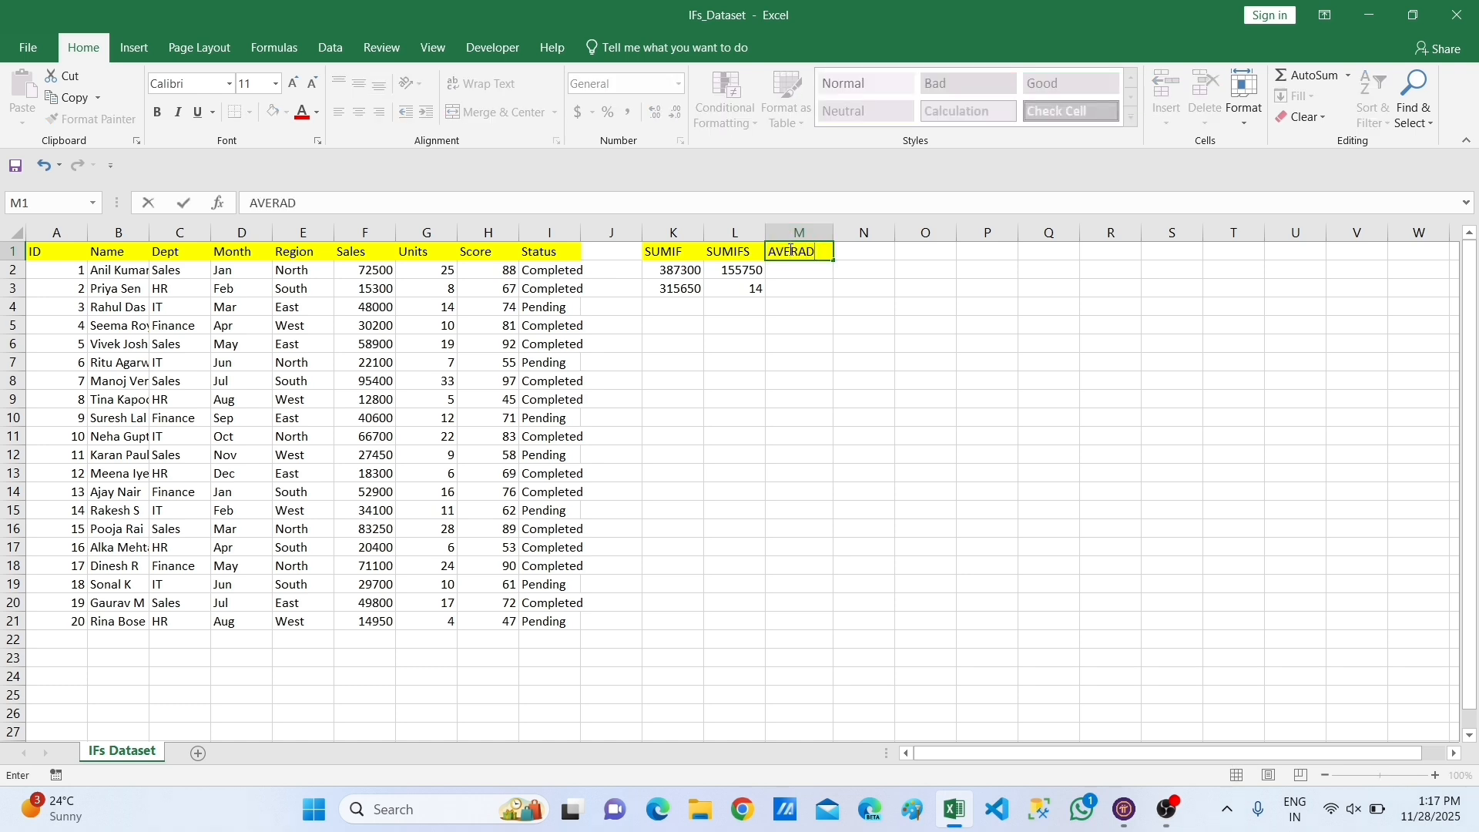
key("BackSpace")
type("GEIF")
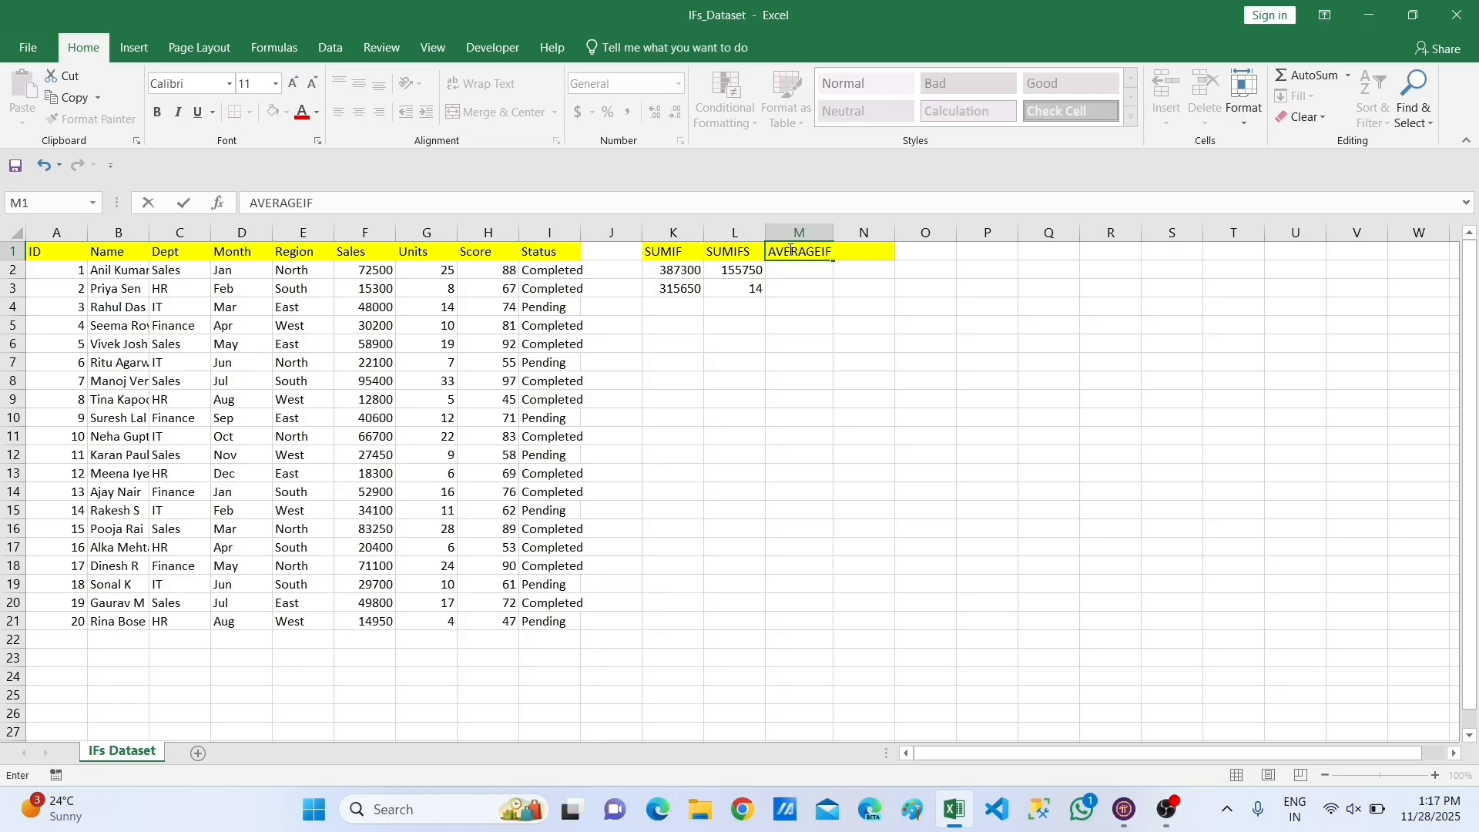
key("Return")
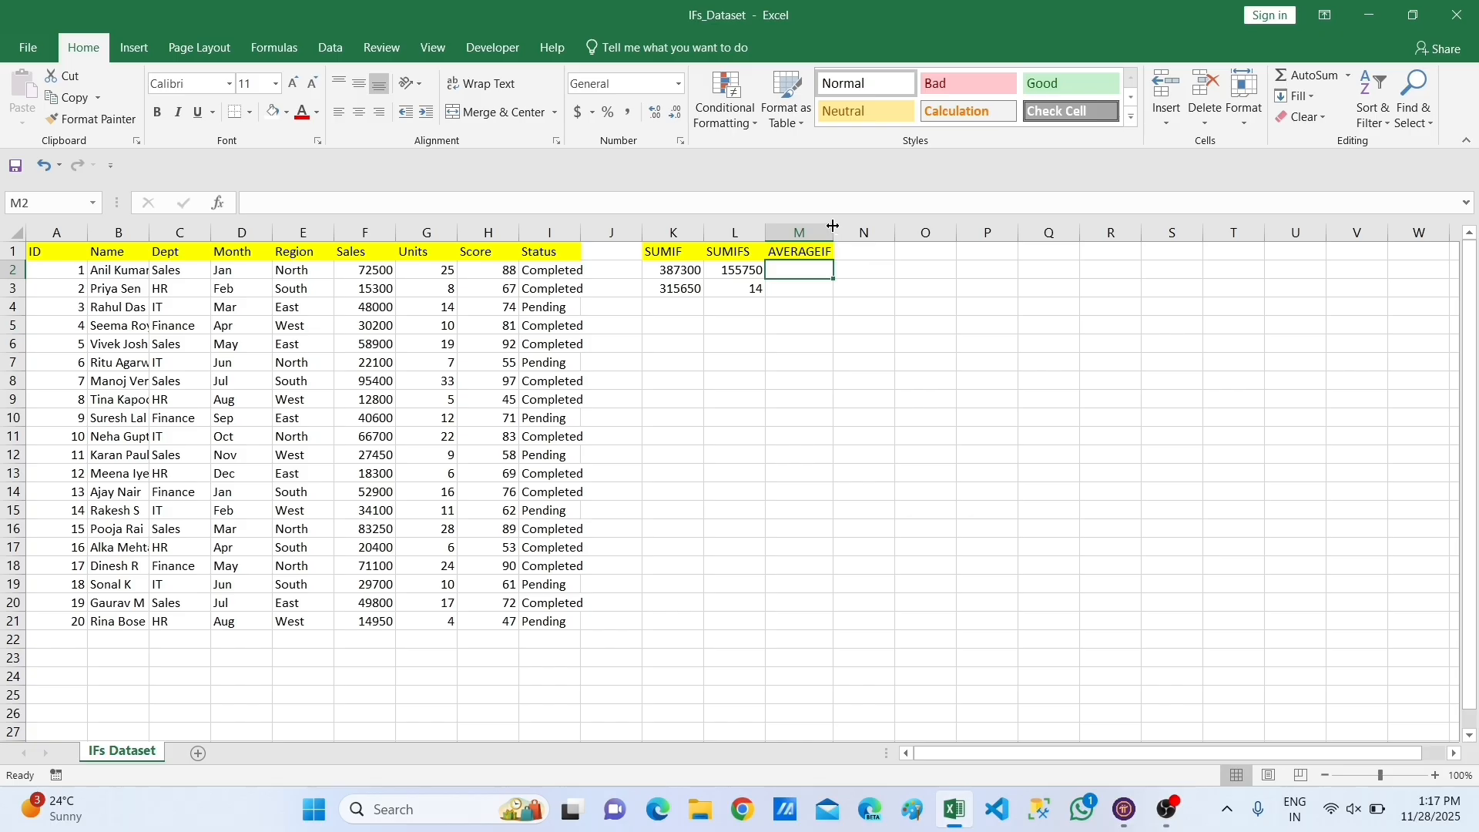
left_click_drag(833, 226, 836, 226)
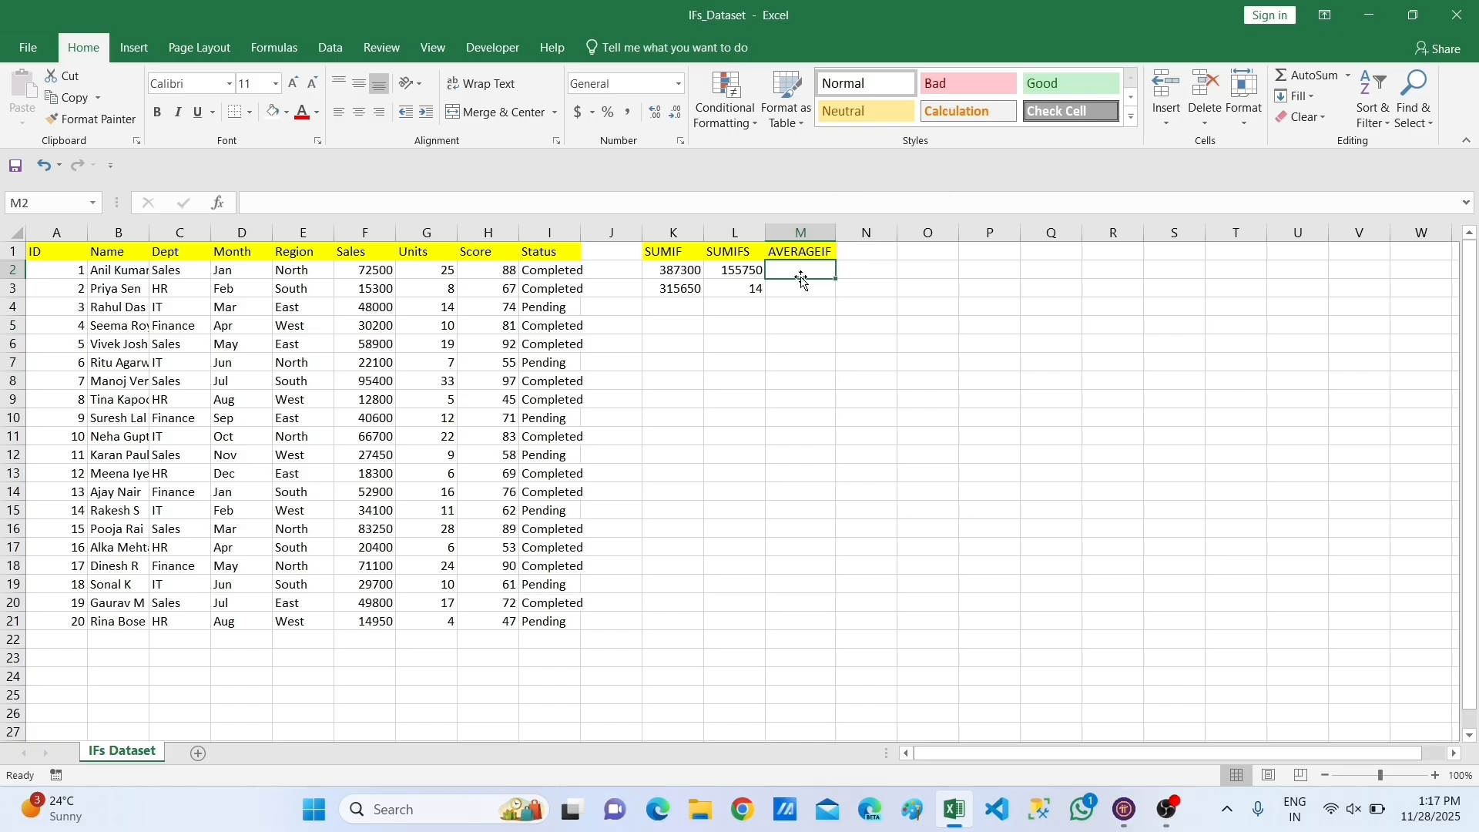
Start an AVERAGEIF formula in M2 with the Dept cells C2:C21 as the criteria range.
type("=")
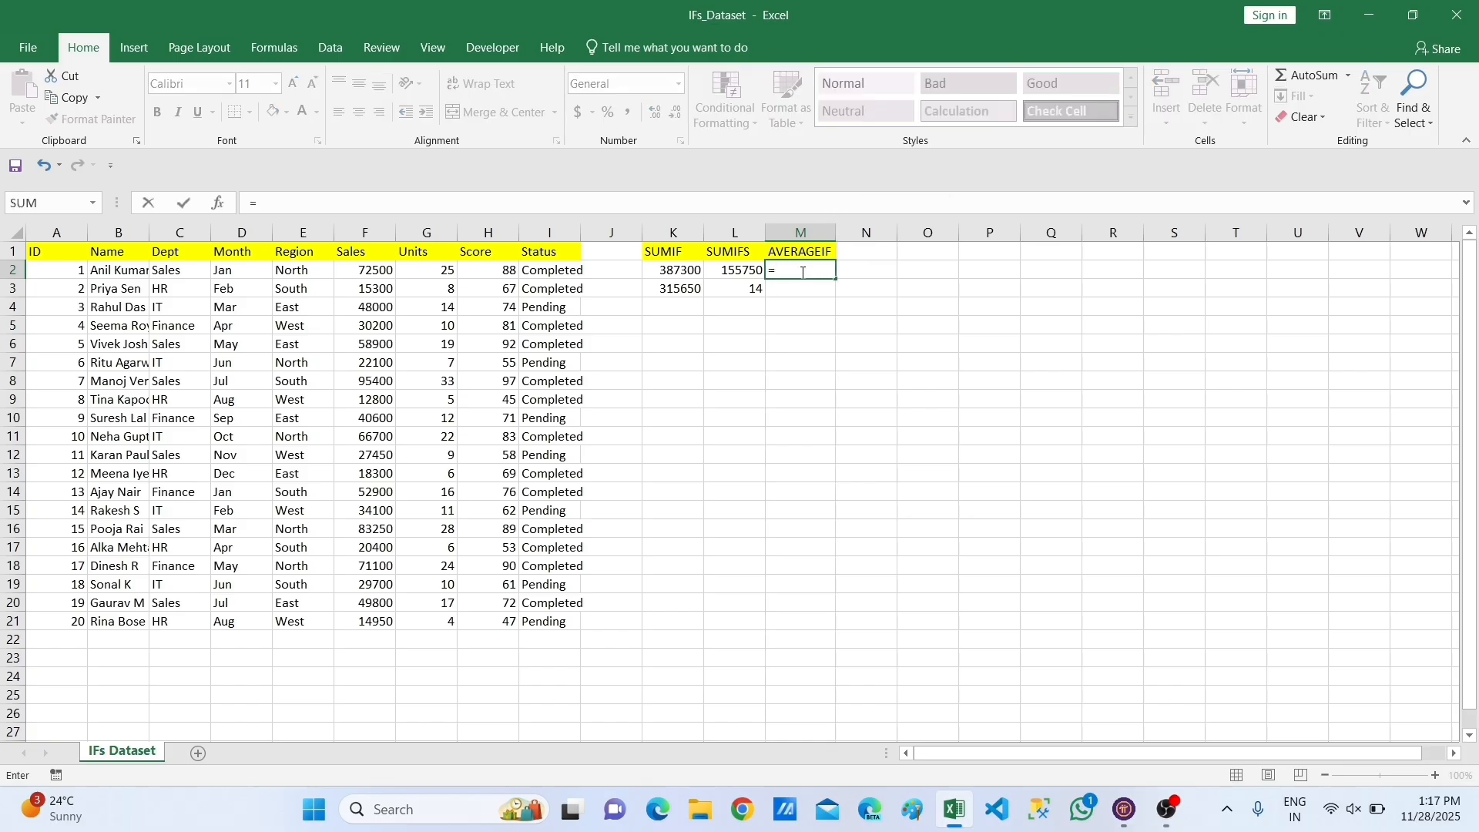
type("AV")
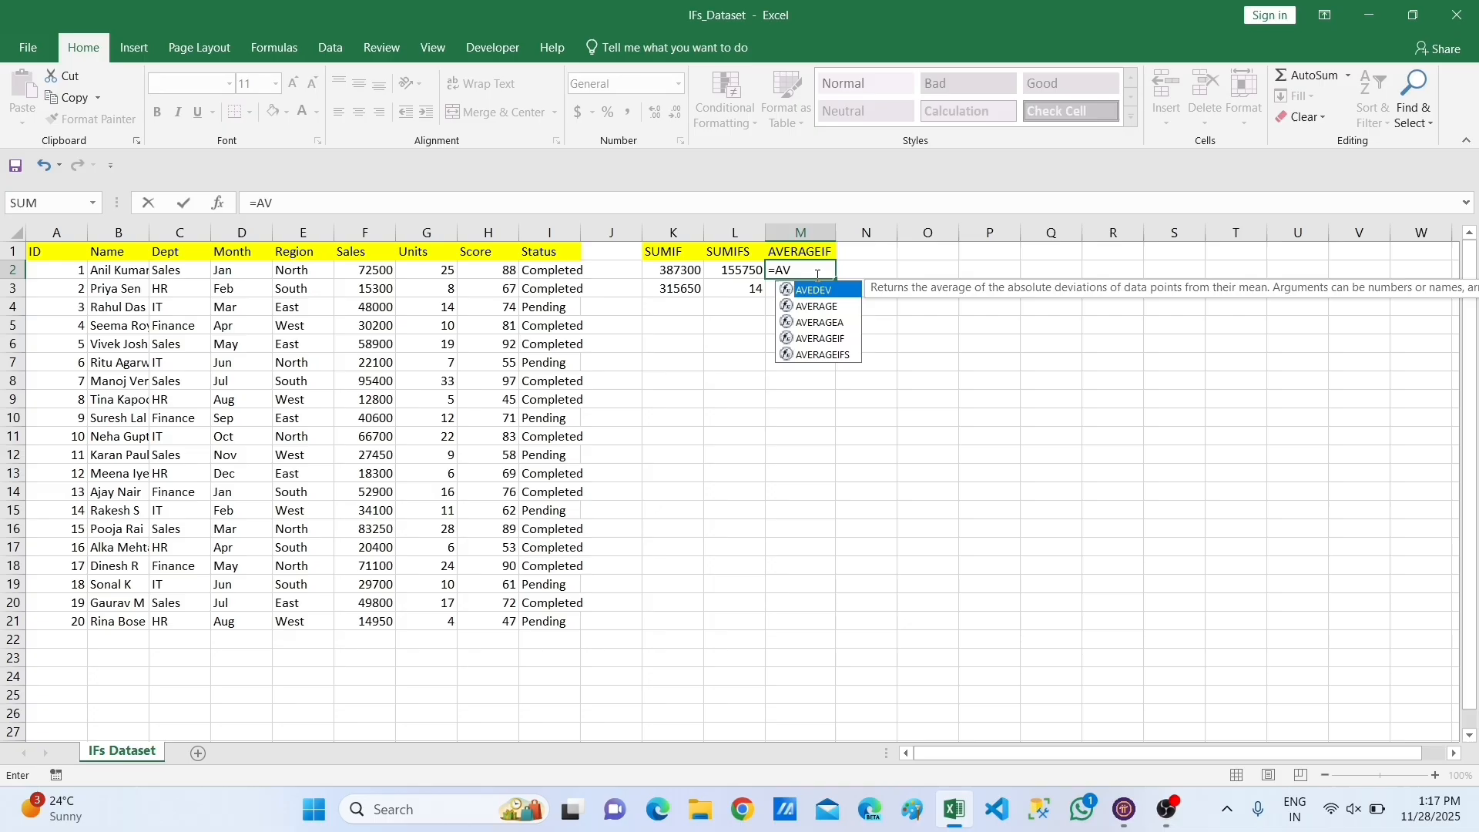
double_click(830, 322)
key("BackSpace")
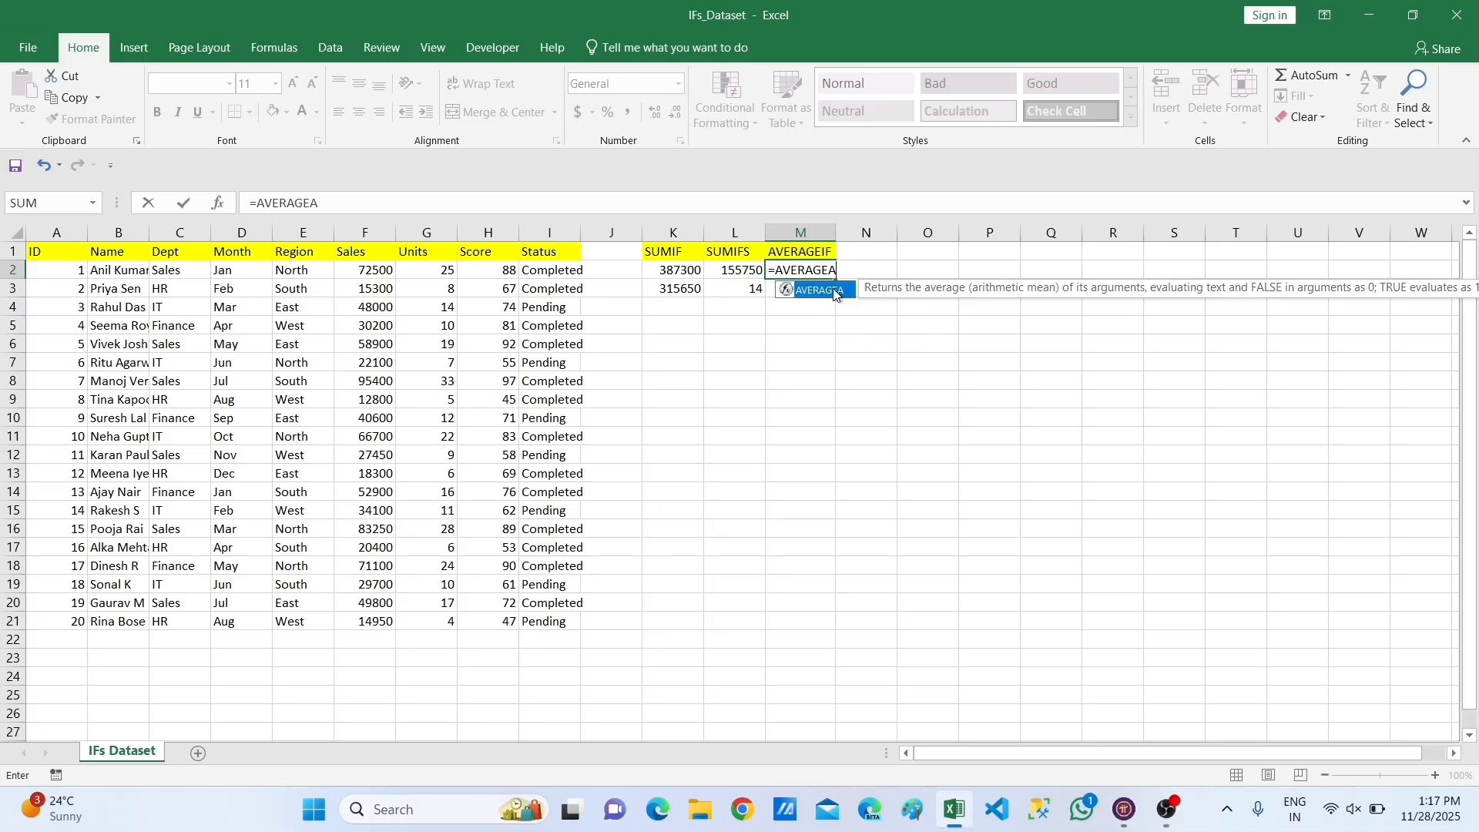
key("BackSpace")
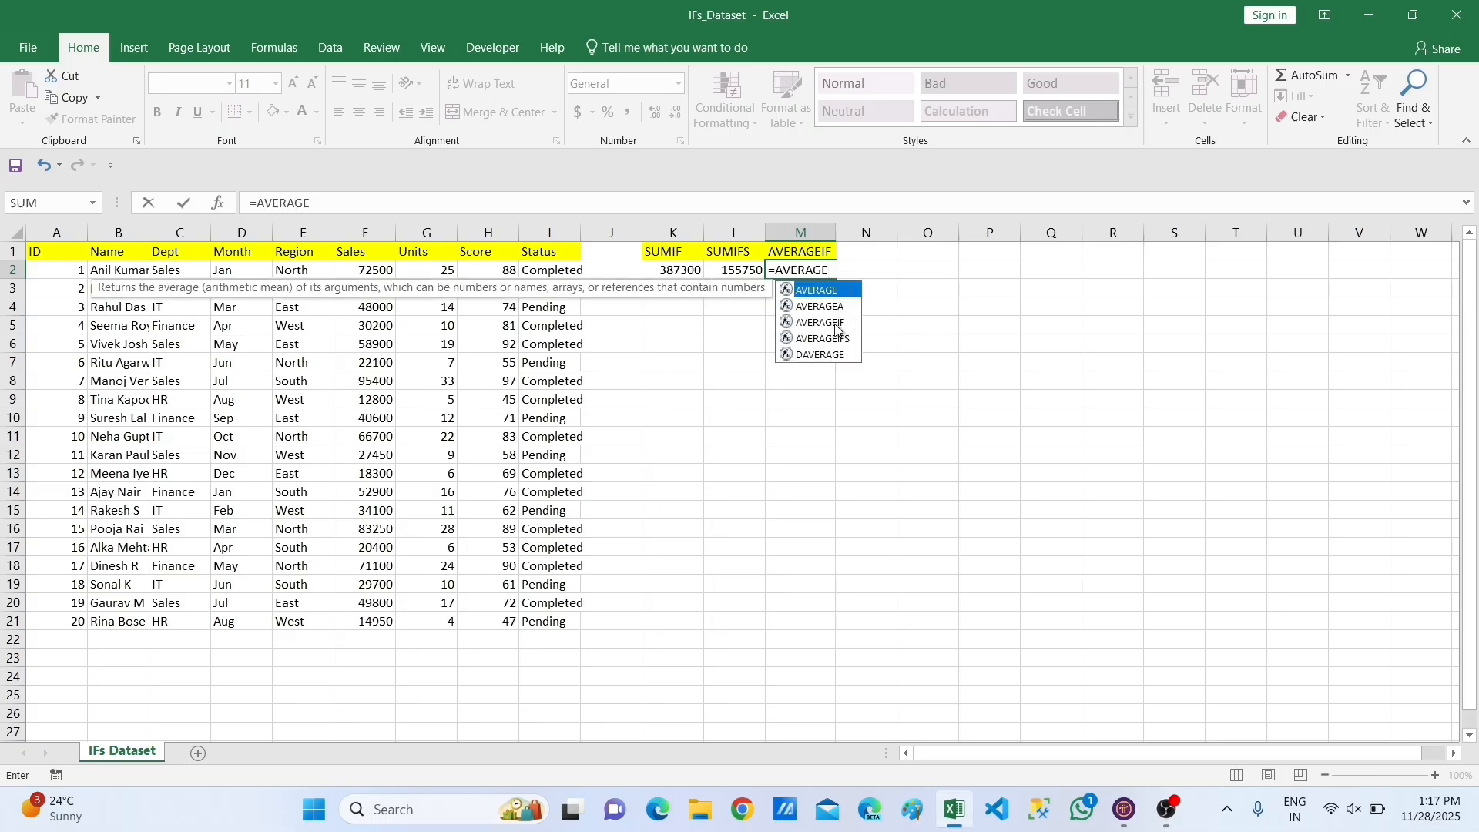
double_click(834, 324)
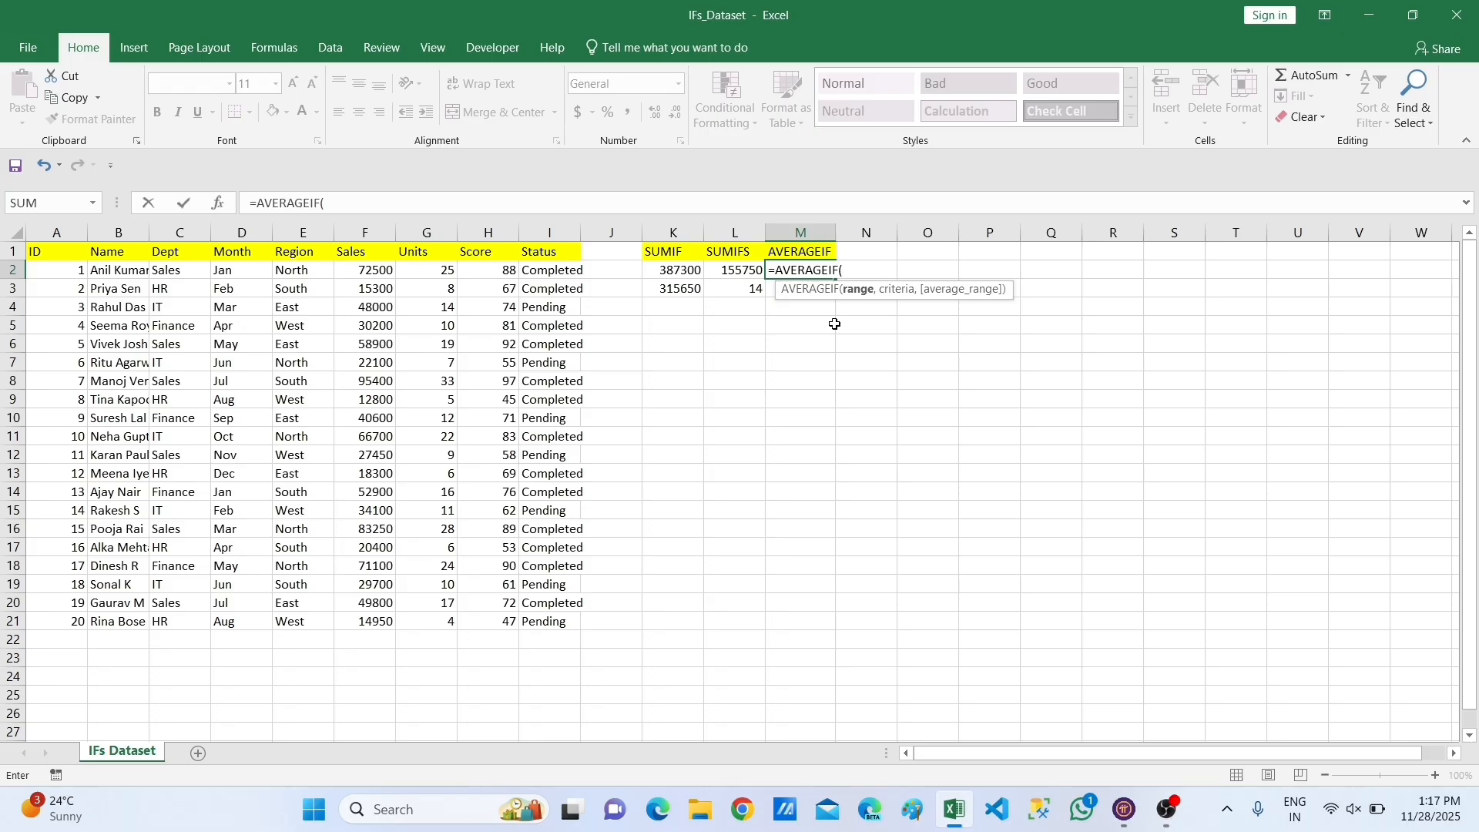
left_click(190, 272)
key("shift+Down")
key("shift+Down")
key("shift+Down")
key("shift+Down")
key("shift+Down")
key("shift+Down")
key("shift+Down")
key("shift+Down")
key("shift+Down")
key("shift+Down")
key("shift+Down")
key("shift+Down")
key("shift+Down")
key("shift+Down")
key("shift+Down")
key("shift+Down")
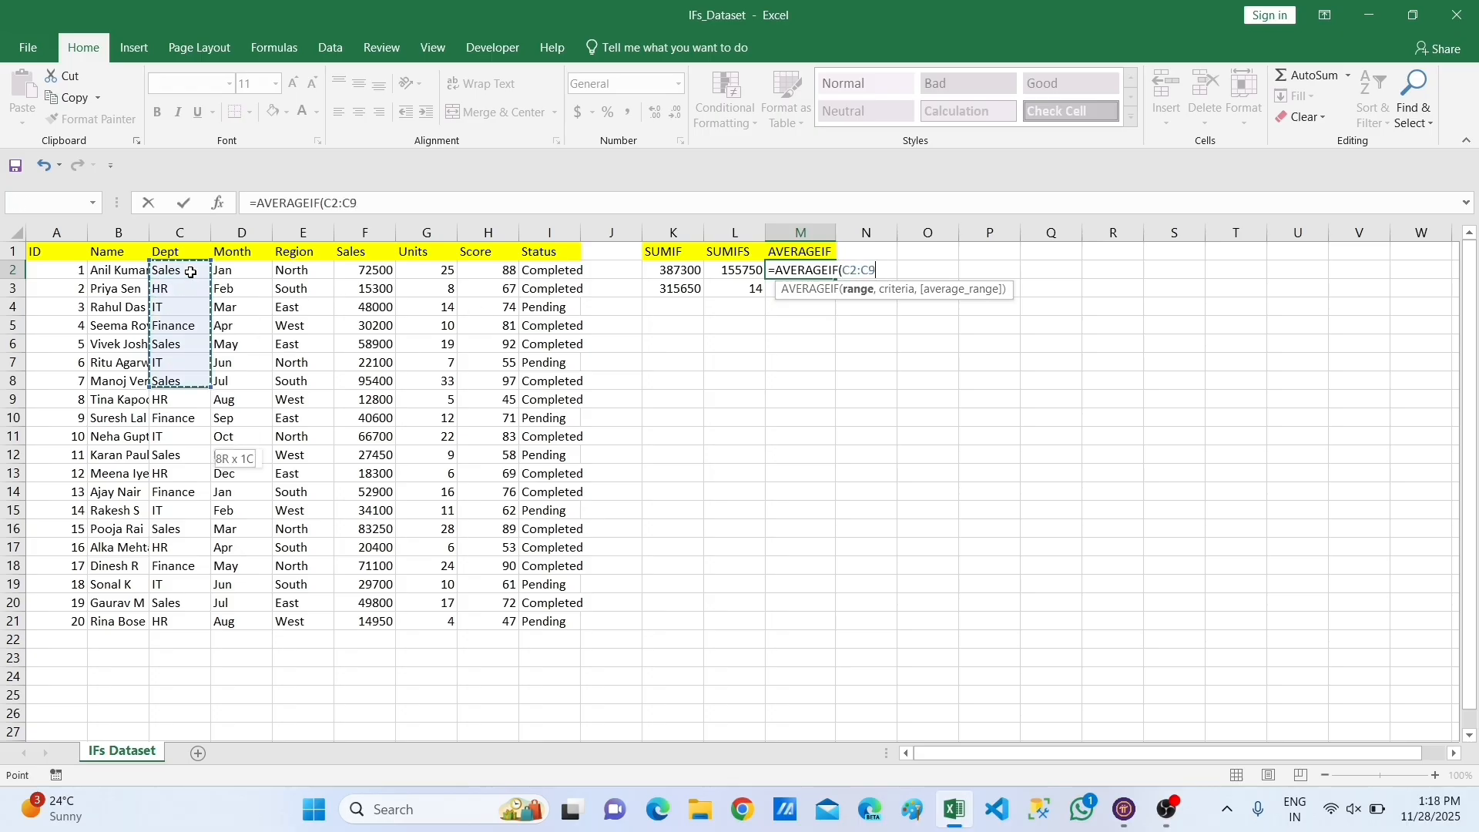
key("shift+Down")
key("shift+Down")
key("shift+Down")
type(",")
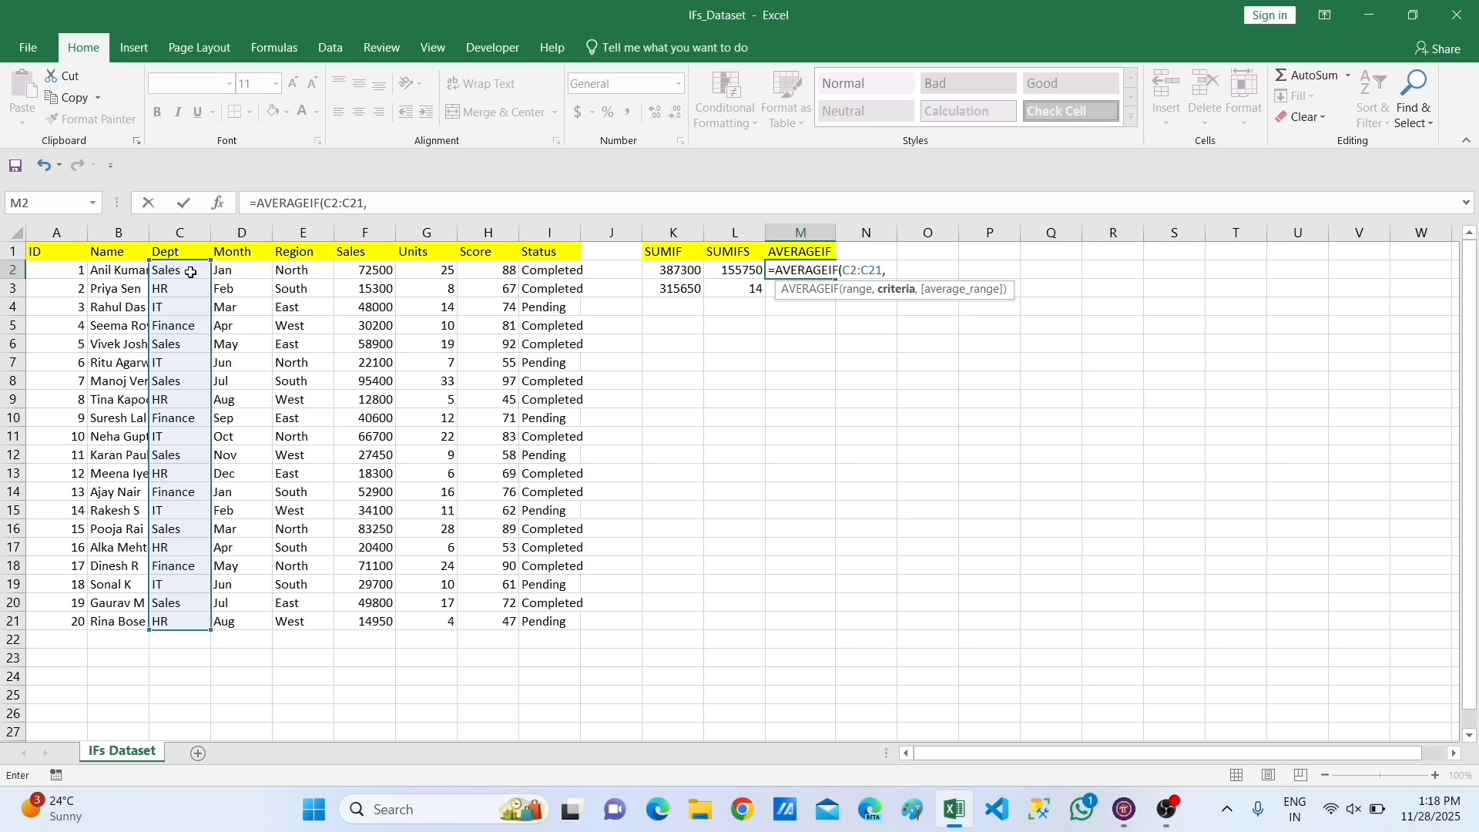
Set C4, the IT department, as the criterion of the AVERAGEIF formula in M2.
left_click(190, 271)
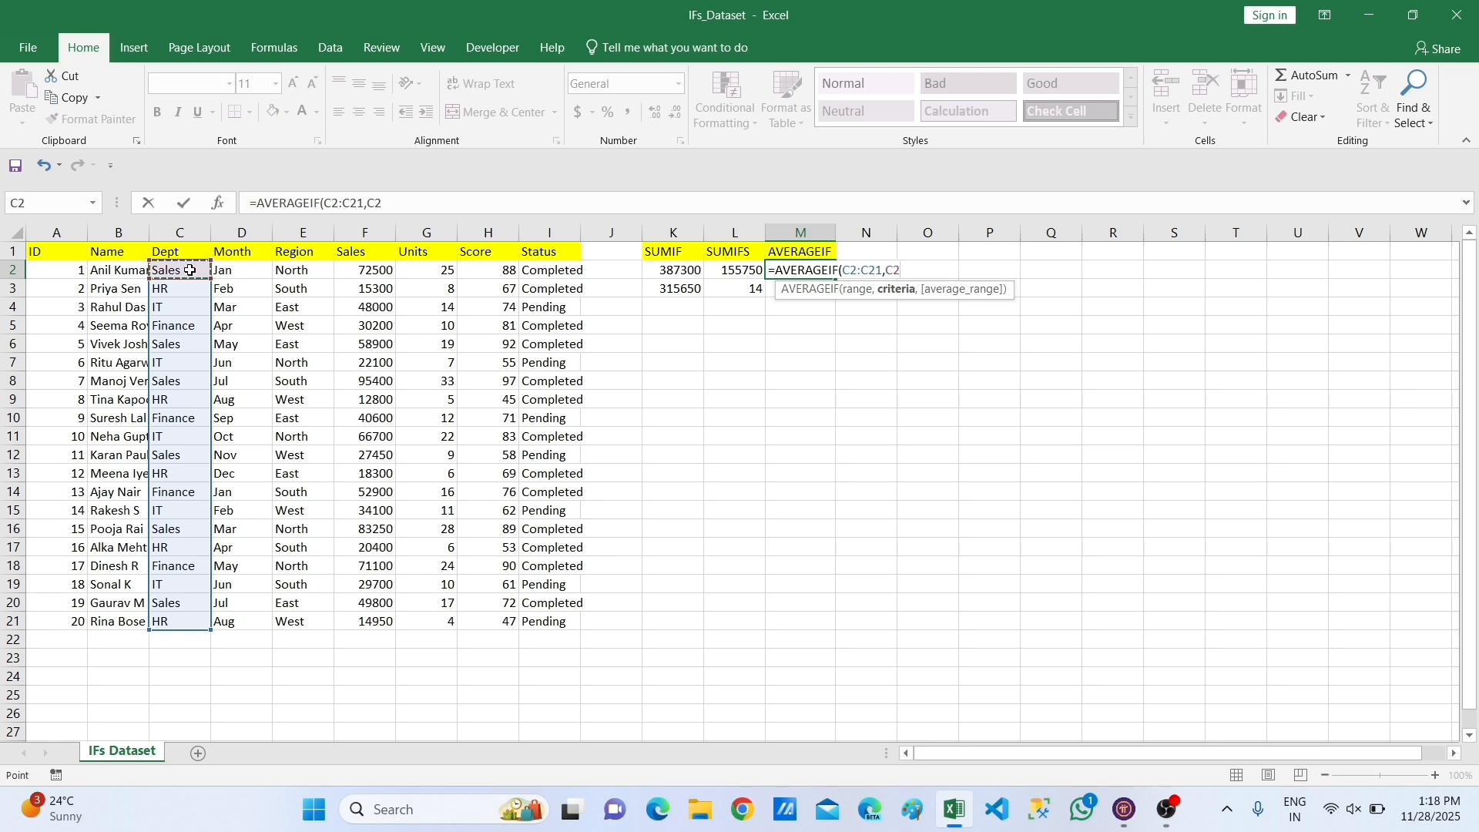
left_click(192, 295)
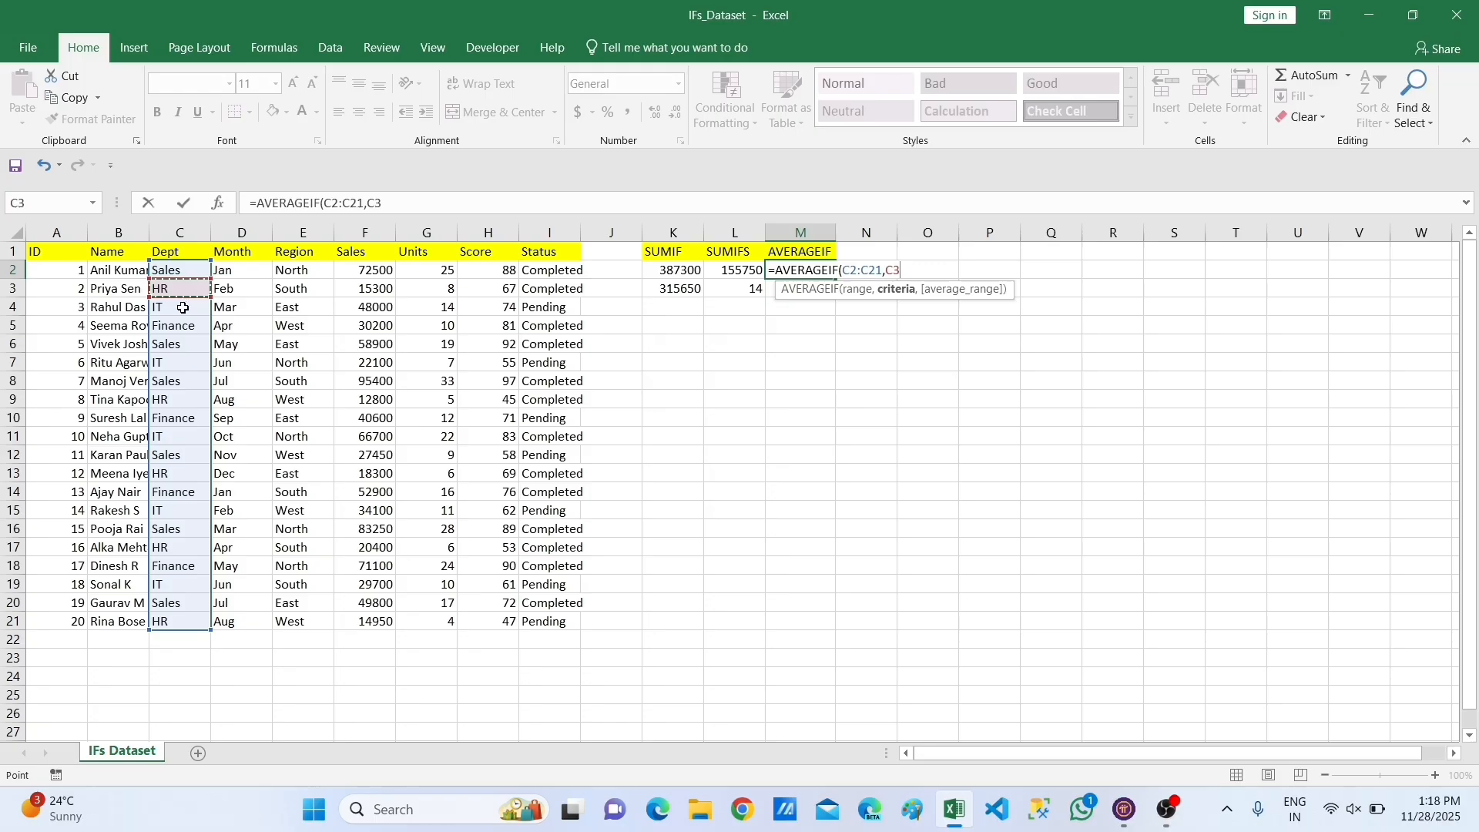
left_click(182, 308)
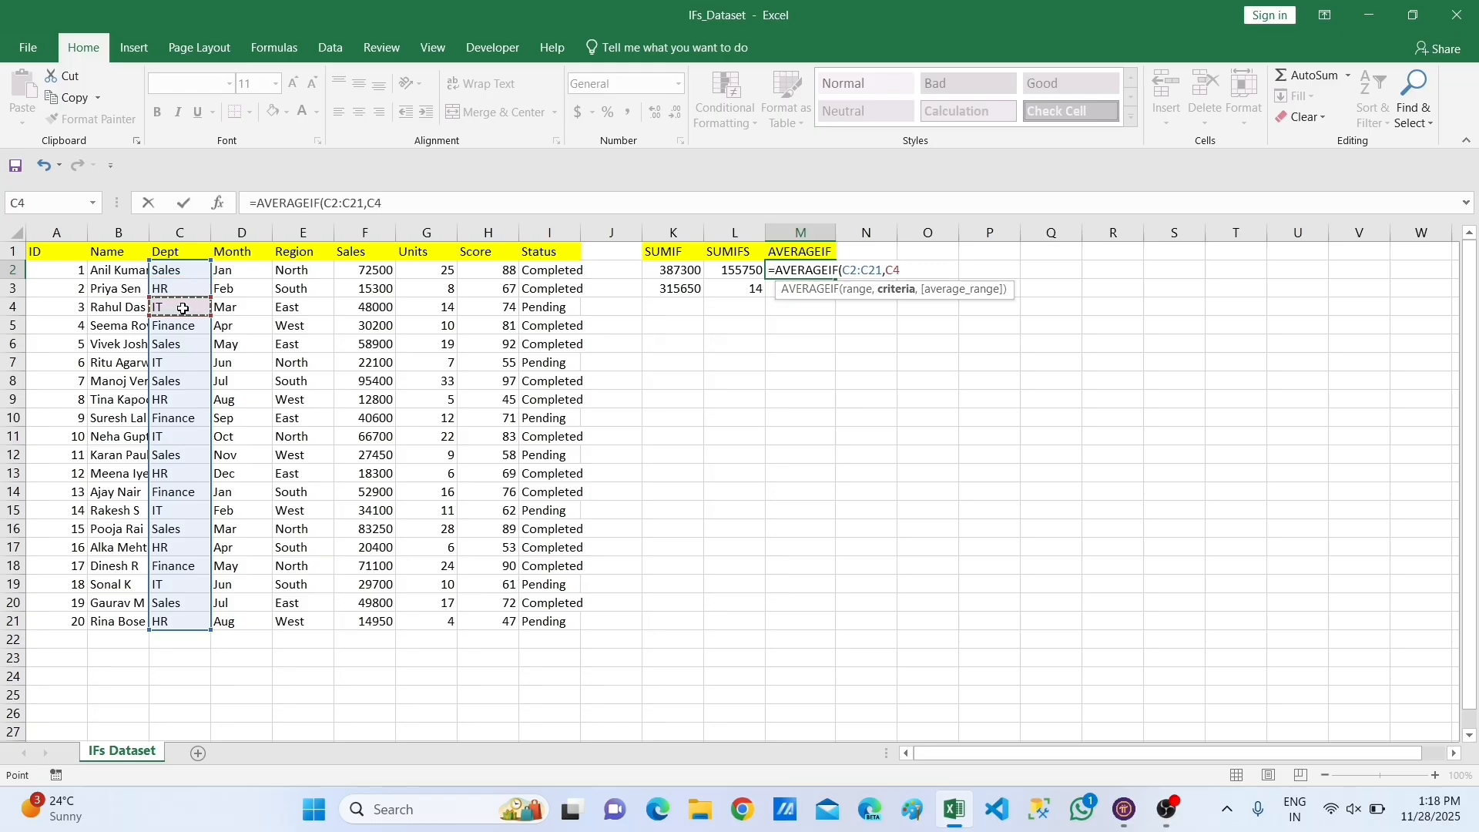
type(",C4,")
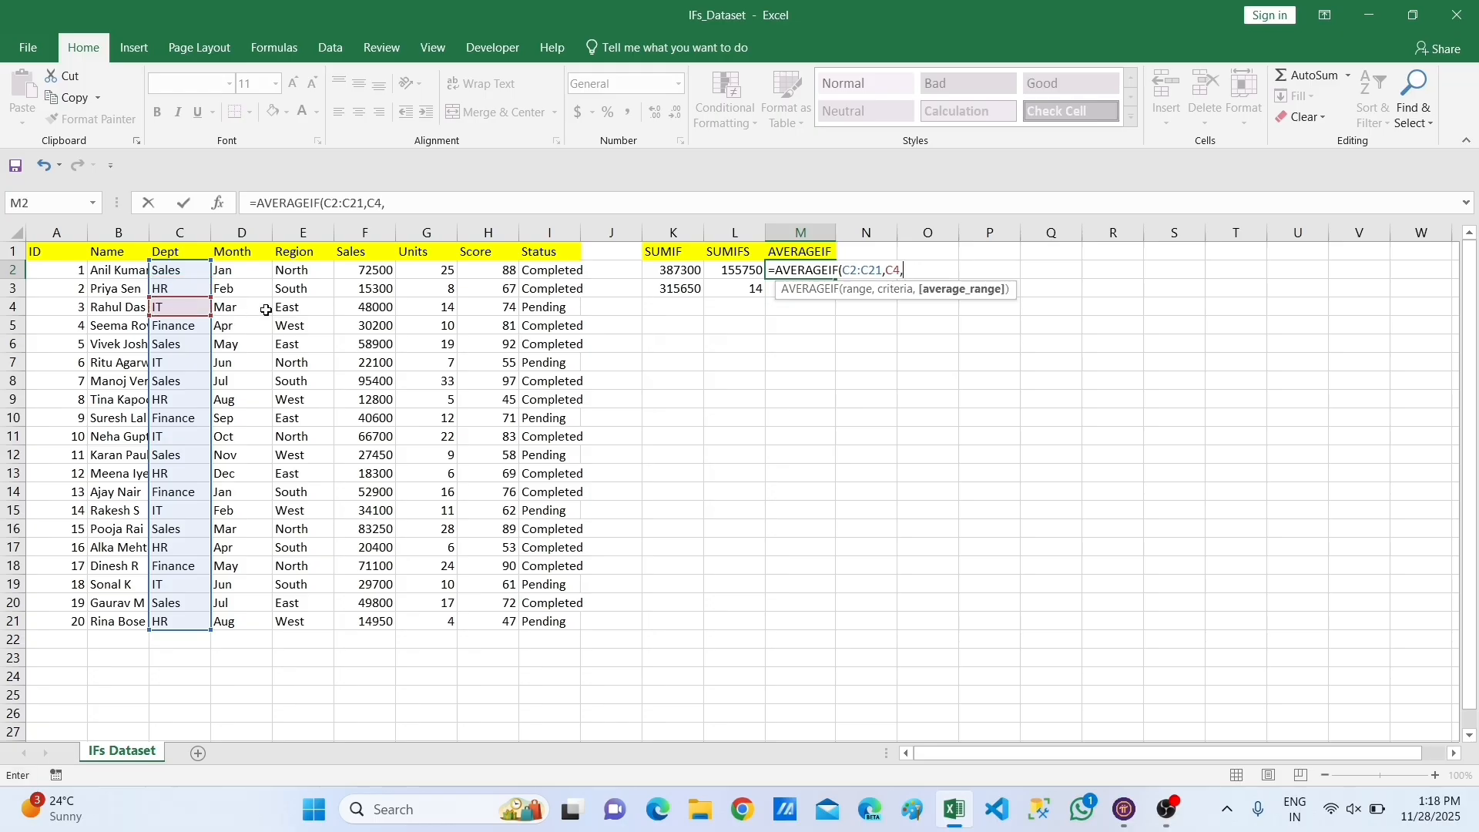
Add the Sales cells F2:F21 as the average range and complete the AVERAGEIF formula in M2.
left_click(372, 268)
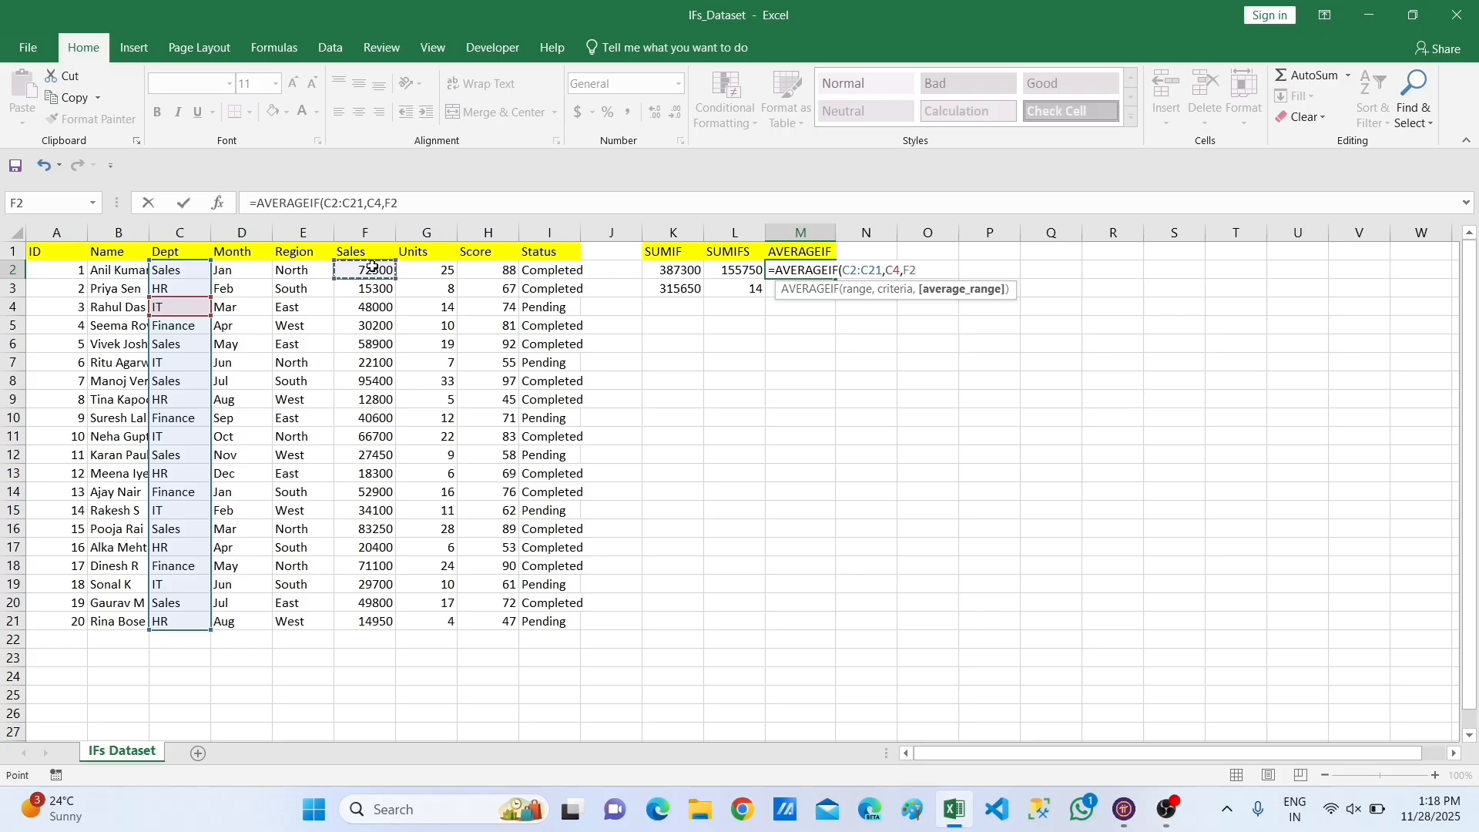
key("shift+Down")
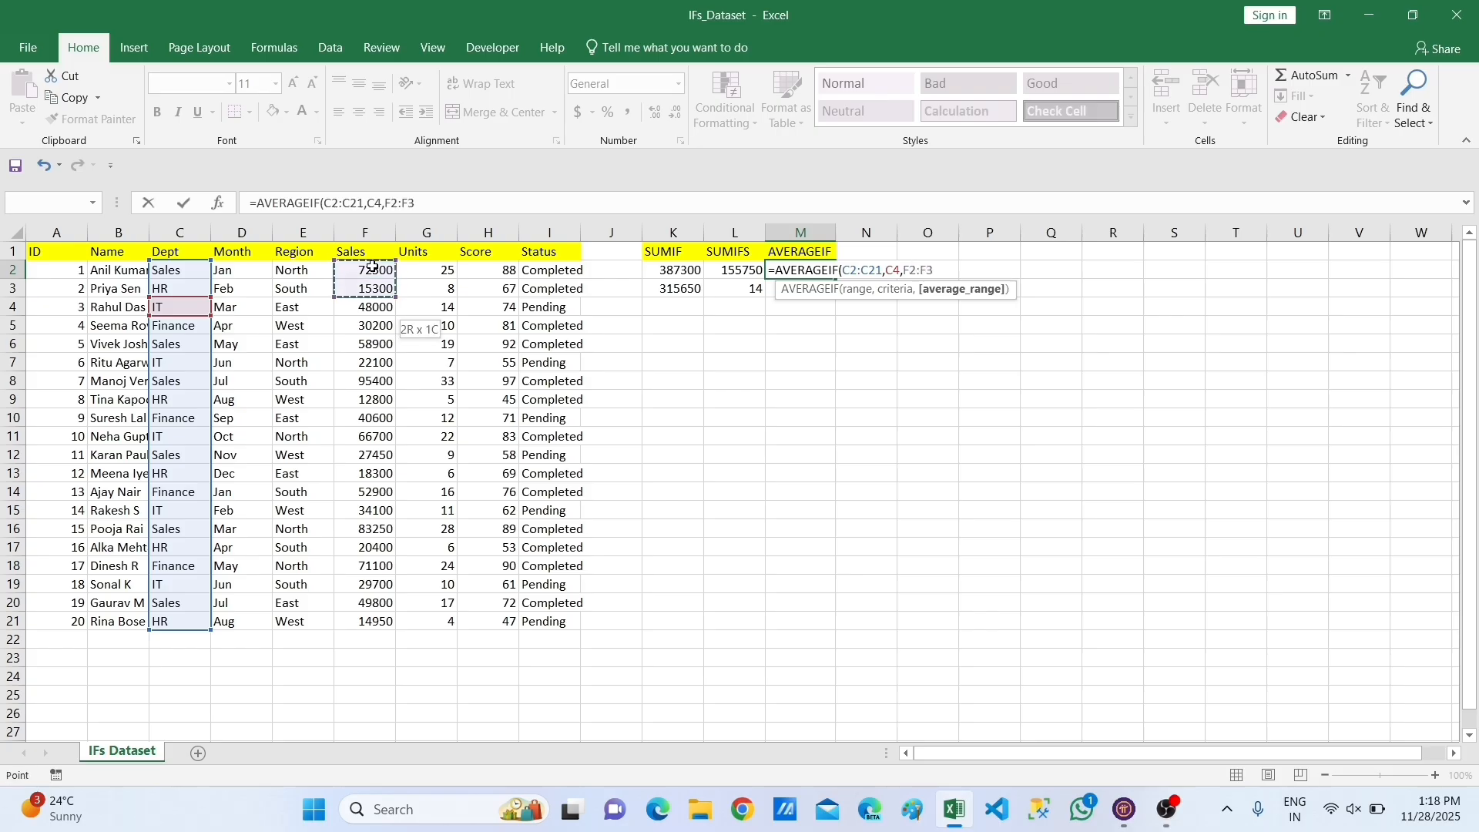
key("shift+Down")
key("shift+Down")
key("shift+Down")
key("shift+Down")
key("shift+Down")
key("shift+Down")
key("shift+Down")
key("shift+Down")
key("shift+Down")
key("shift+Down")
key("shift+Down")
key("shift+Down")
key("shift+Down")
key("shift+Down")
key("shift+Down")
key("shift+Down")
key("shift+Down")
key("shift+Down")
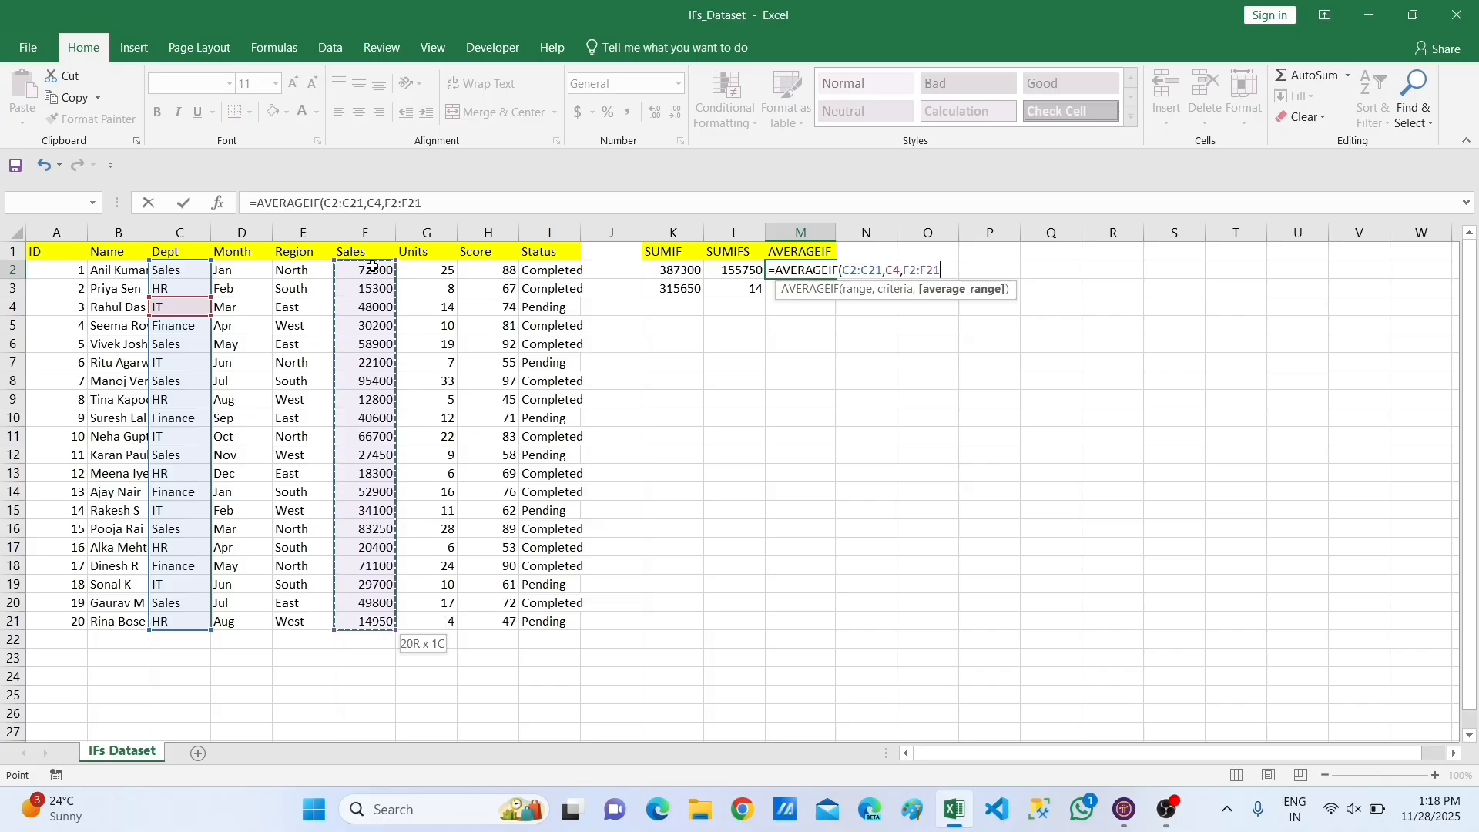
key("Return")
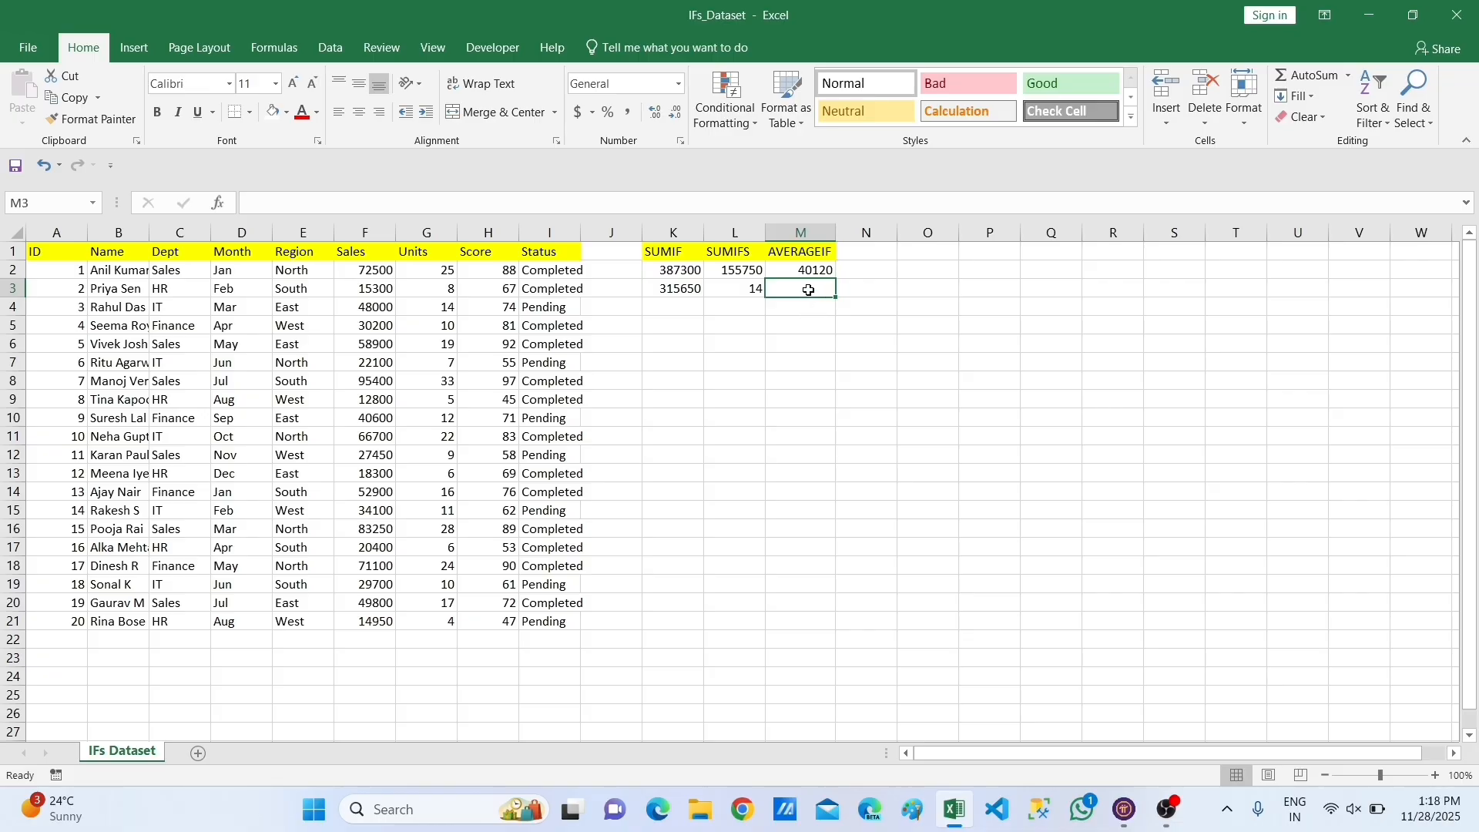
Start an AVERAGEIF formula in M3 with the Region cells E2:E21 as the criteria range.
type("=")
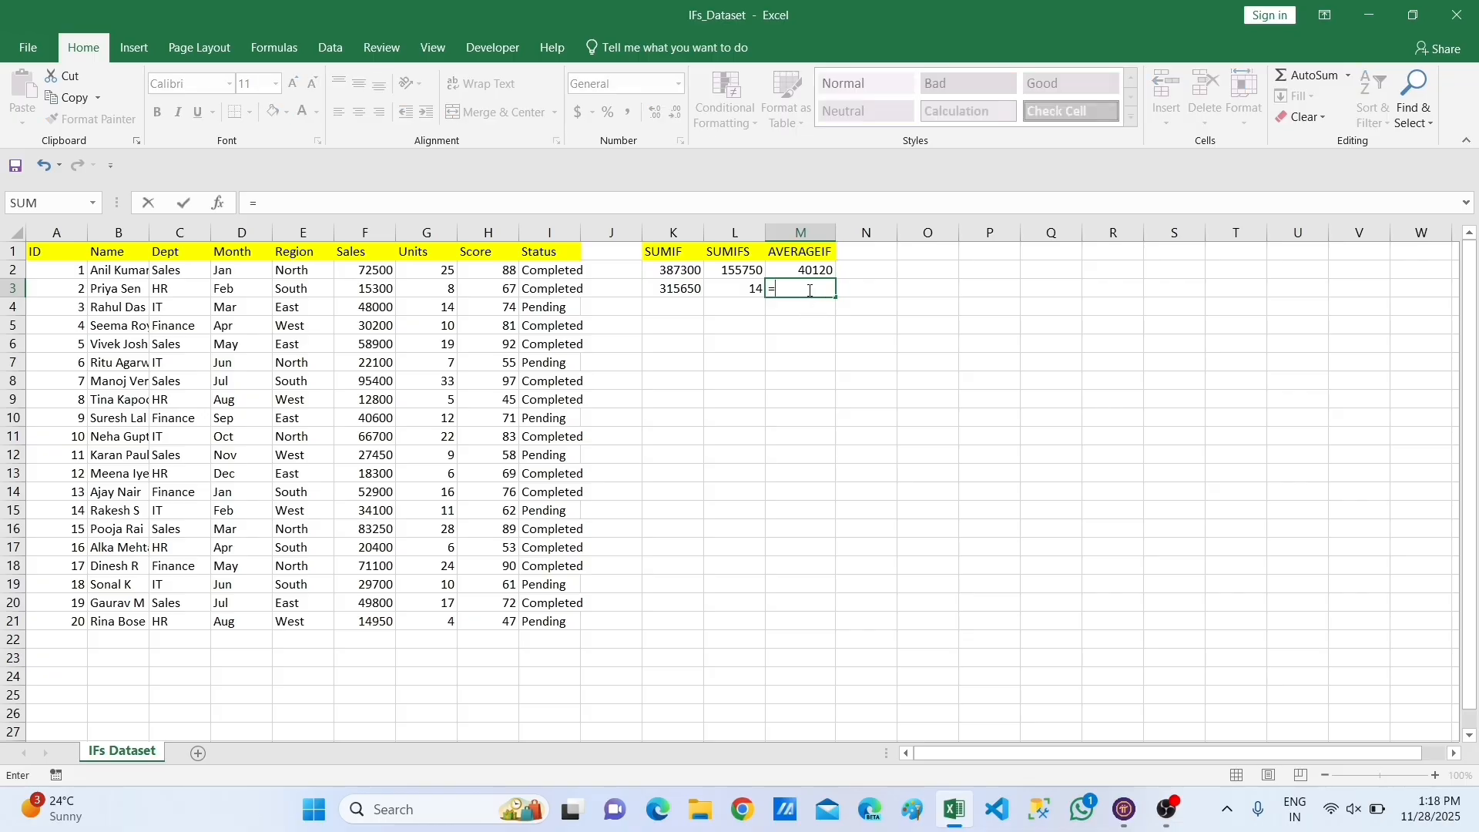
type("AVER")
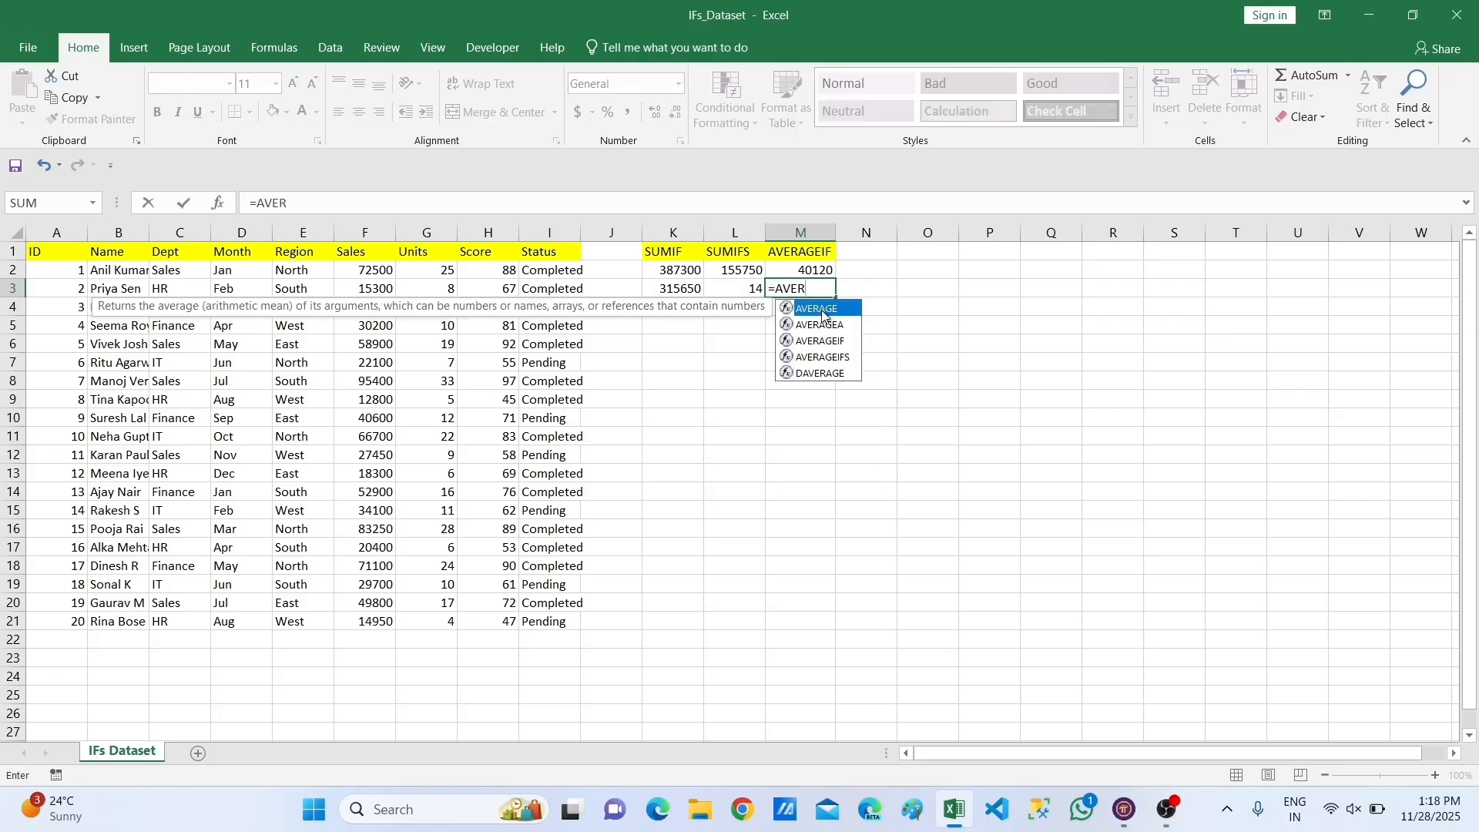
double_click(824, 339)
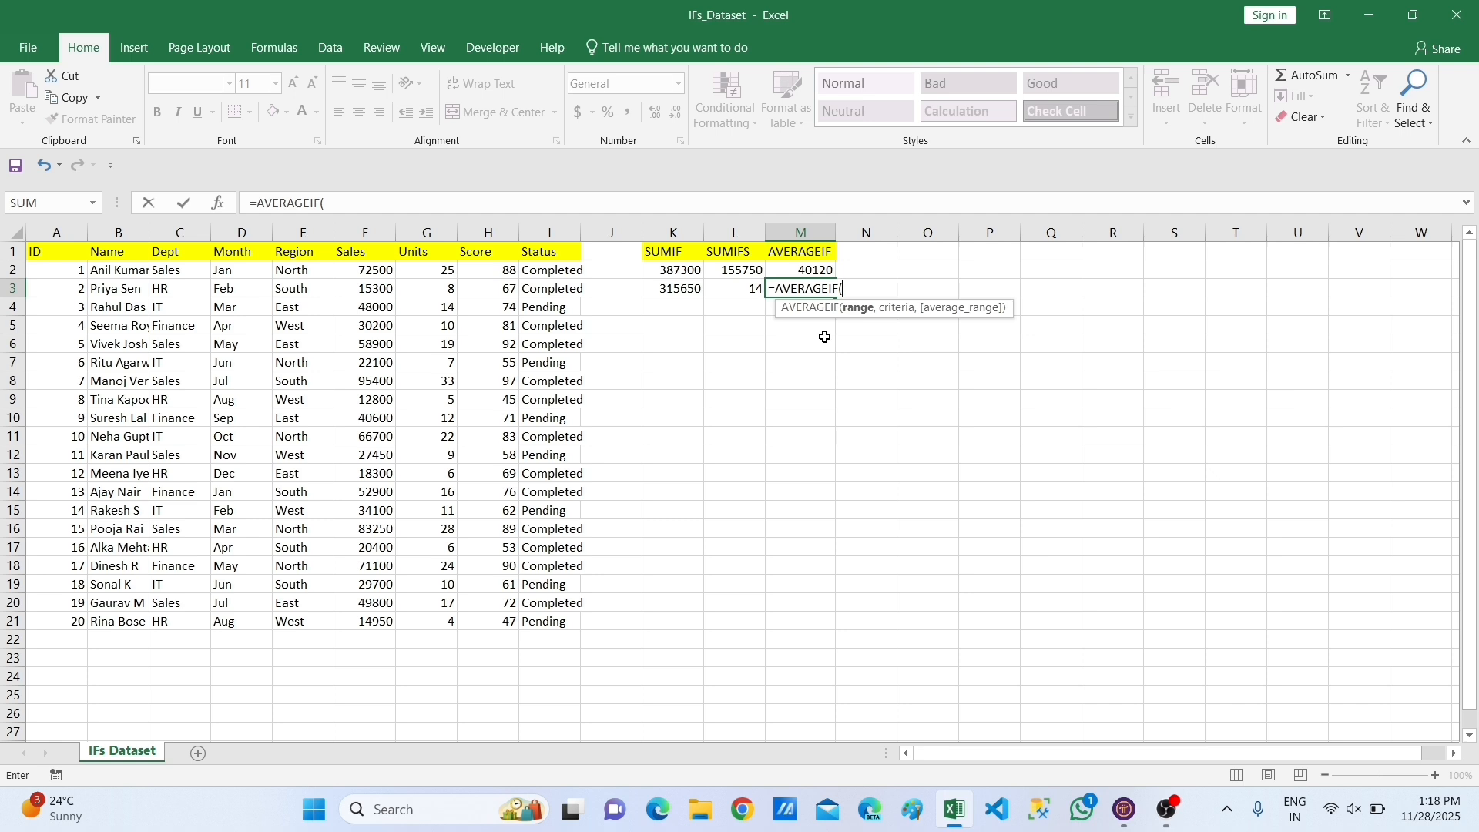
left_click(305, 271)
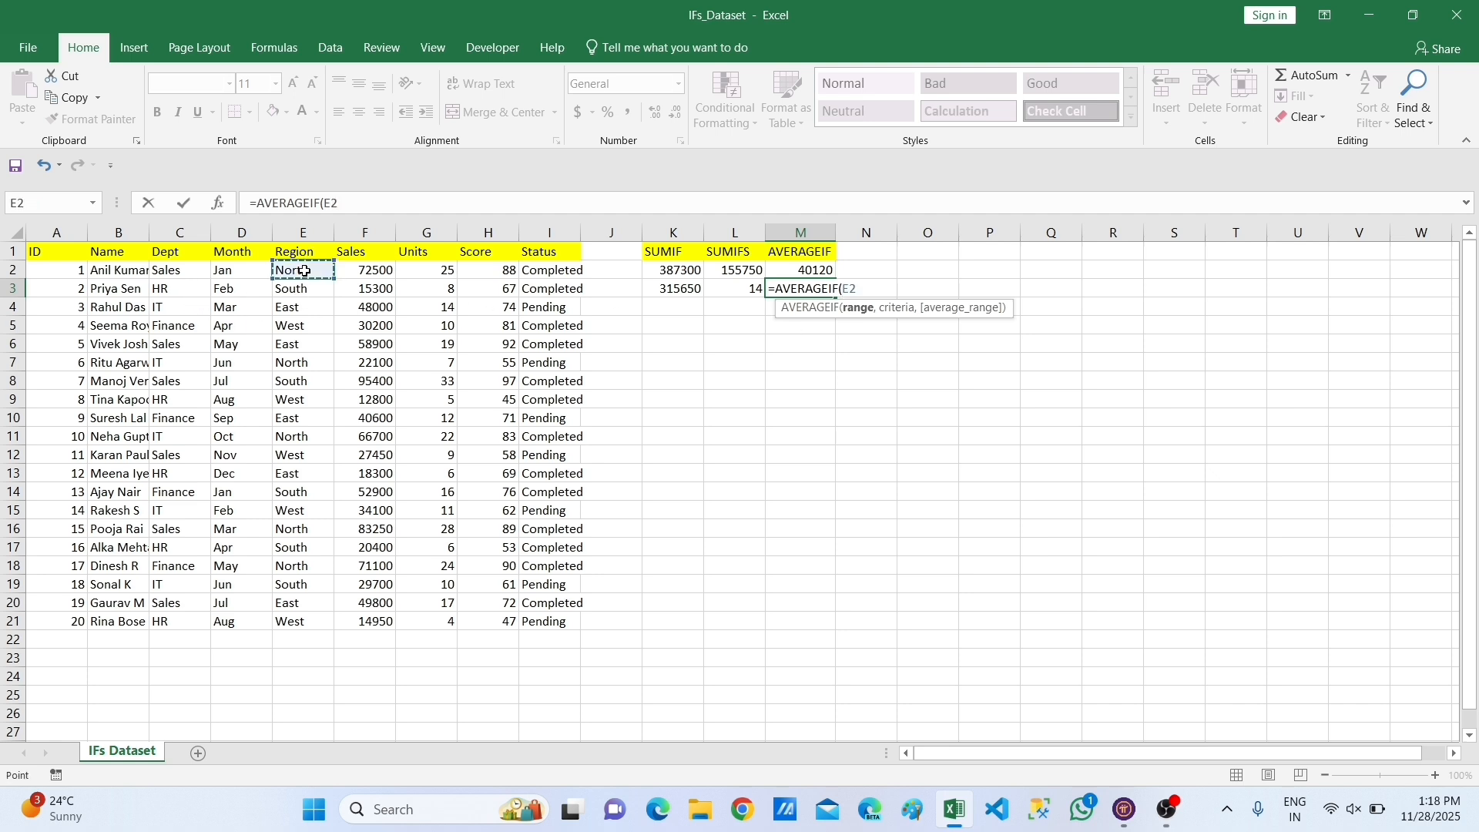
key("shift+Down")
key("shift+Down")
key("shift+Down")
key("shift+Down")
key("shift+Down")
key("shift+Down")
key("shift+Down")
key("shift+Down")
key("shift+Down")
key("shift+Down")
key("shift+Down")
key("shift+Down")
key("shift+Down")
key("shift+Down")
key("shift+Down")
key("shift+Down")
key("shift+Down")
key("shift+Down")
key("shift+Down")
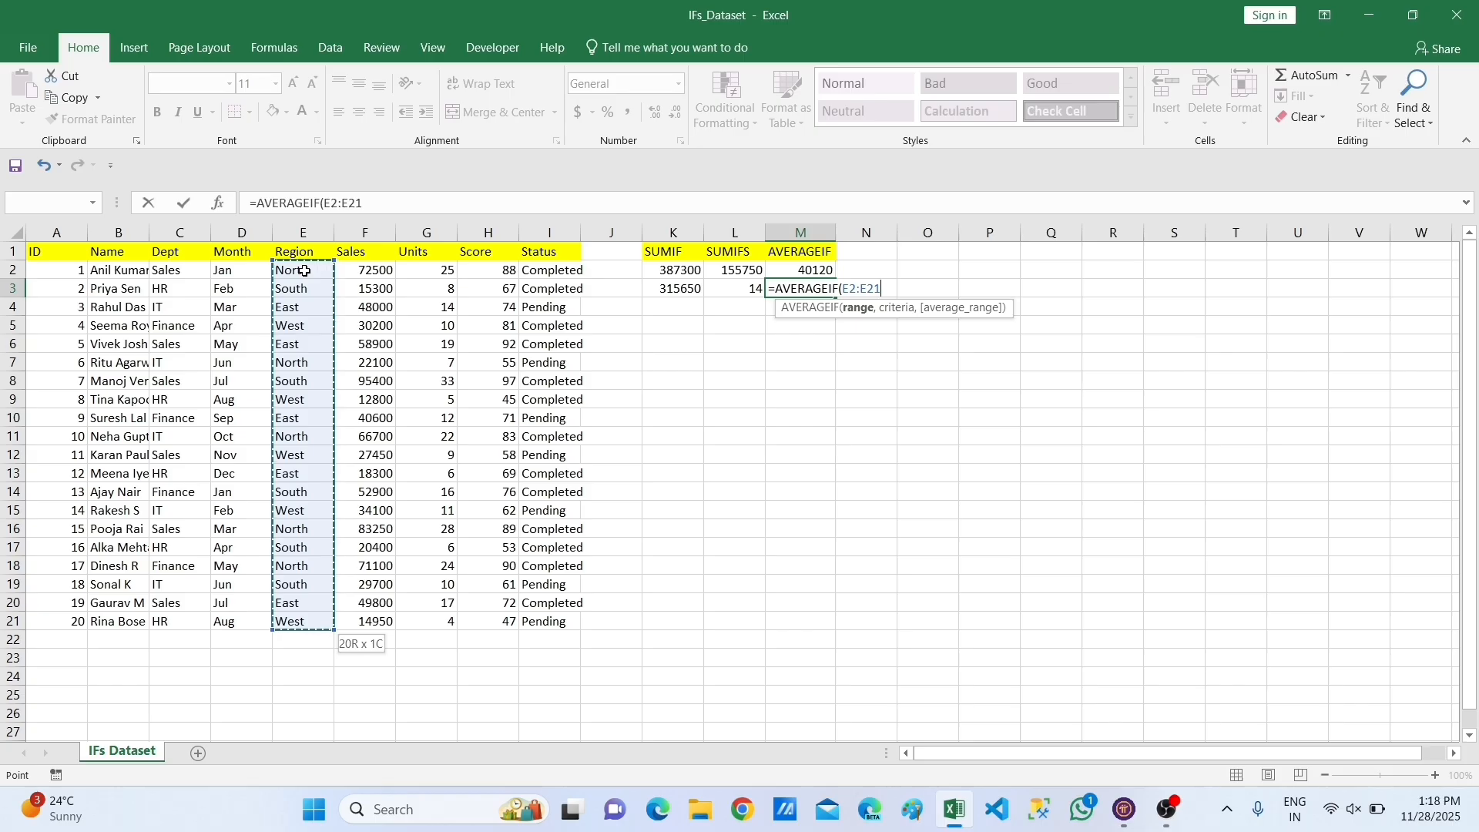
type(",")
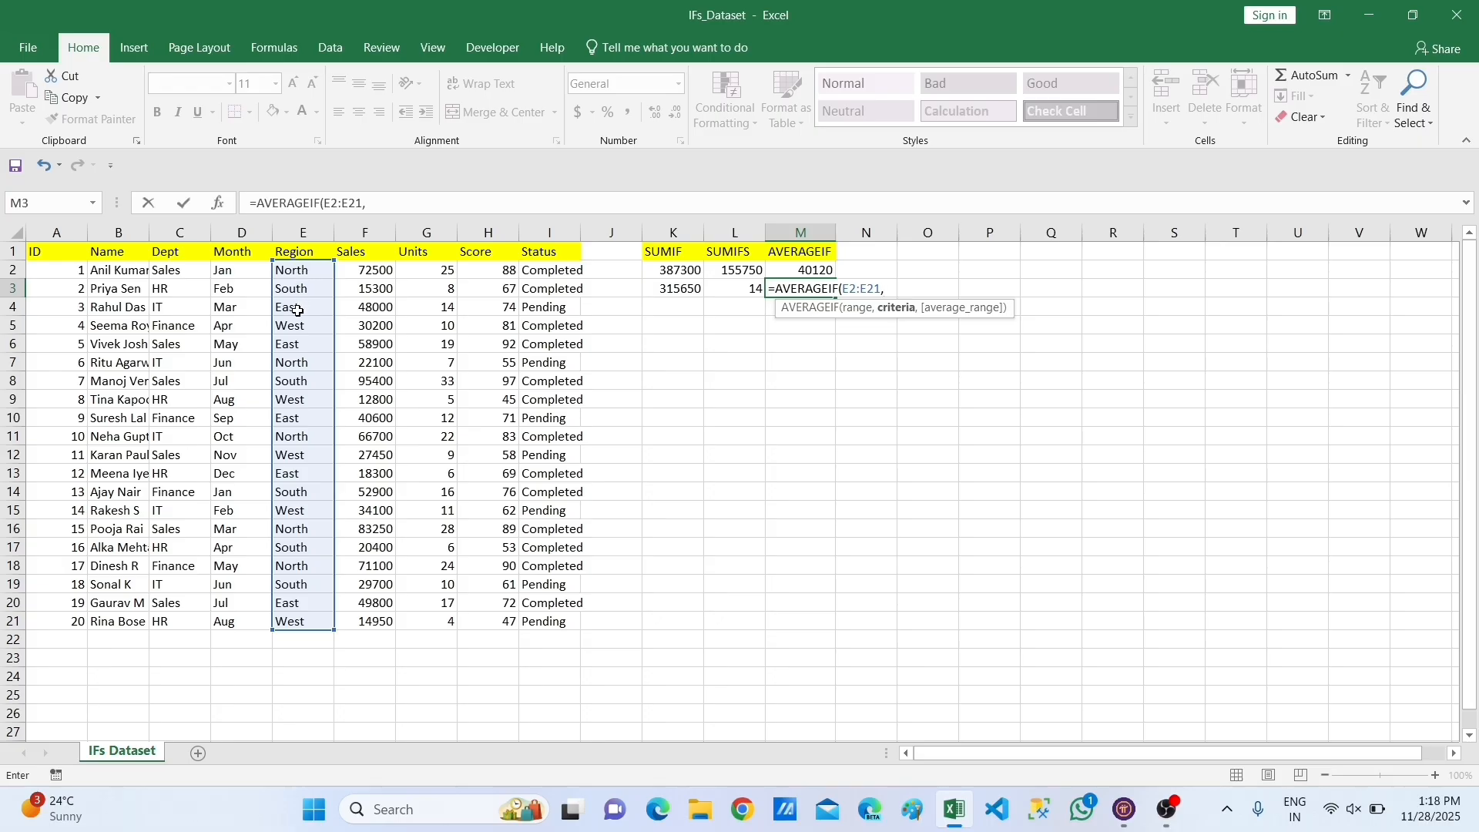
Set E2, the North region, as the criterion and F2:F21 as the average range, completing the AVERAGEIF formula in M3.
left_click(304, 274)
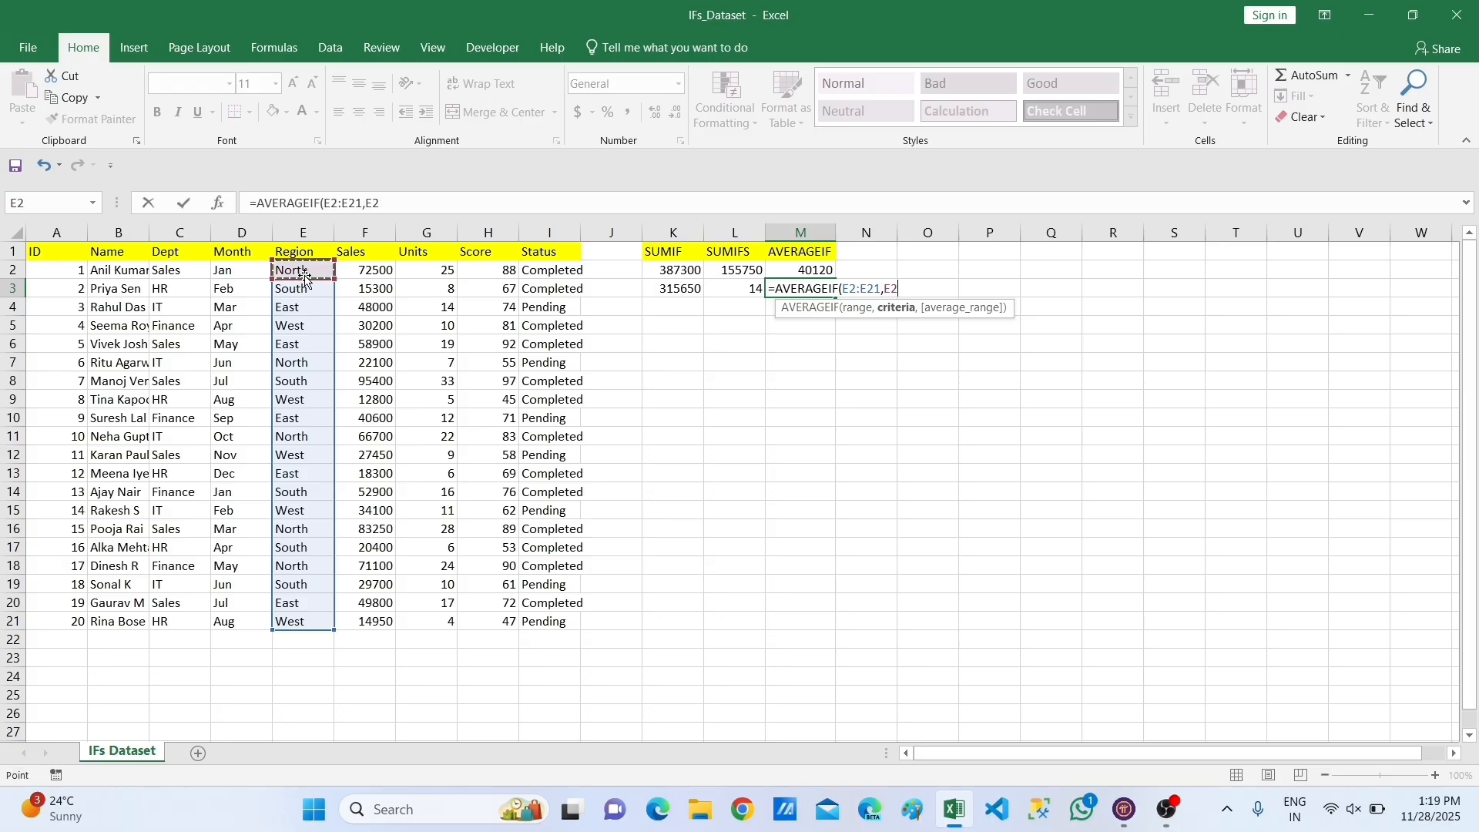
type(",")
left_click(368, 276)
left_click_drag(368, 276, 368, 623)
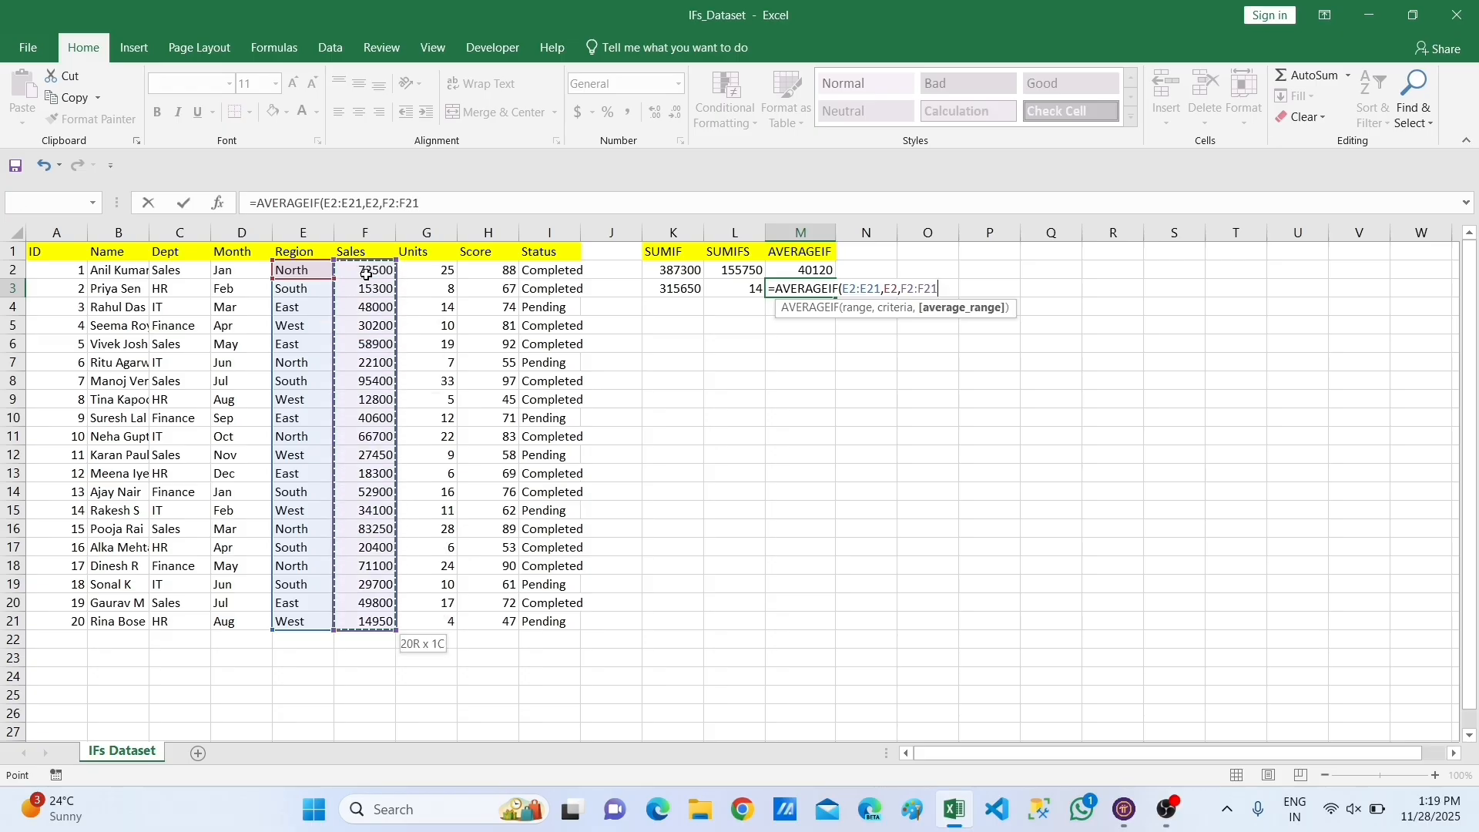
key("Return")
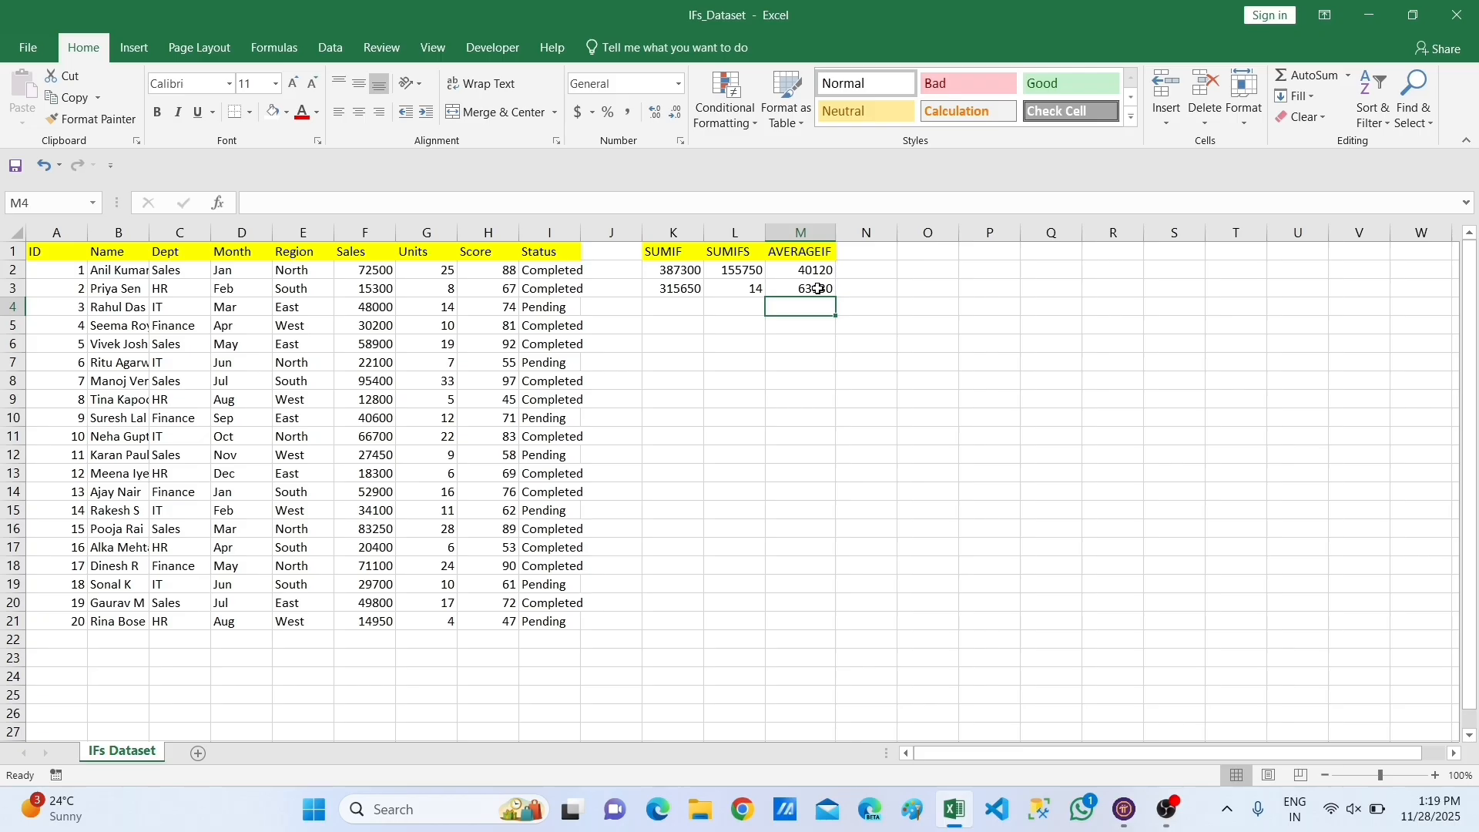
Enter the heading AVERAGEIFS in cell N1 and fit column N to its width.
left_click(879, 259)
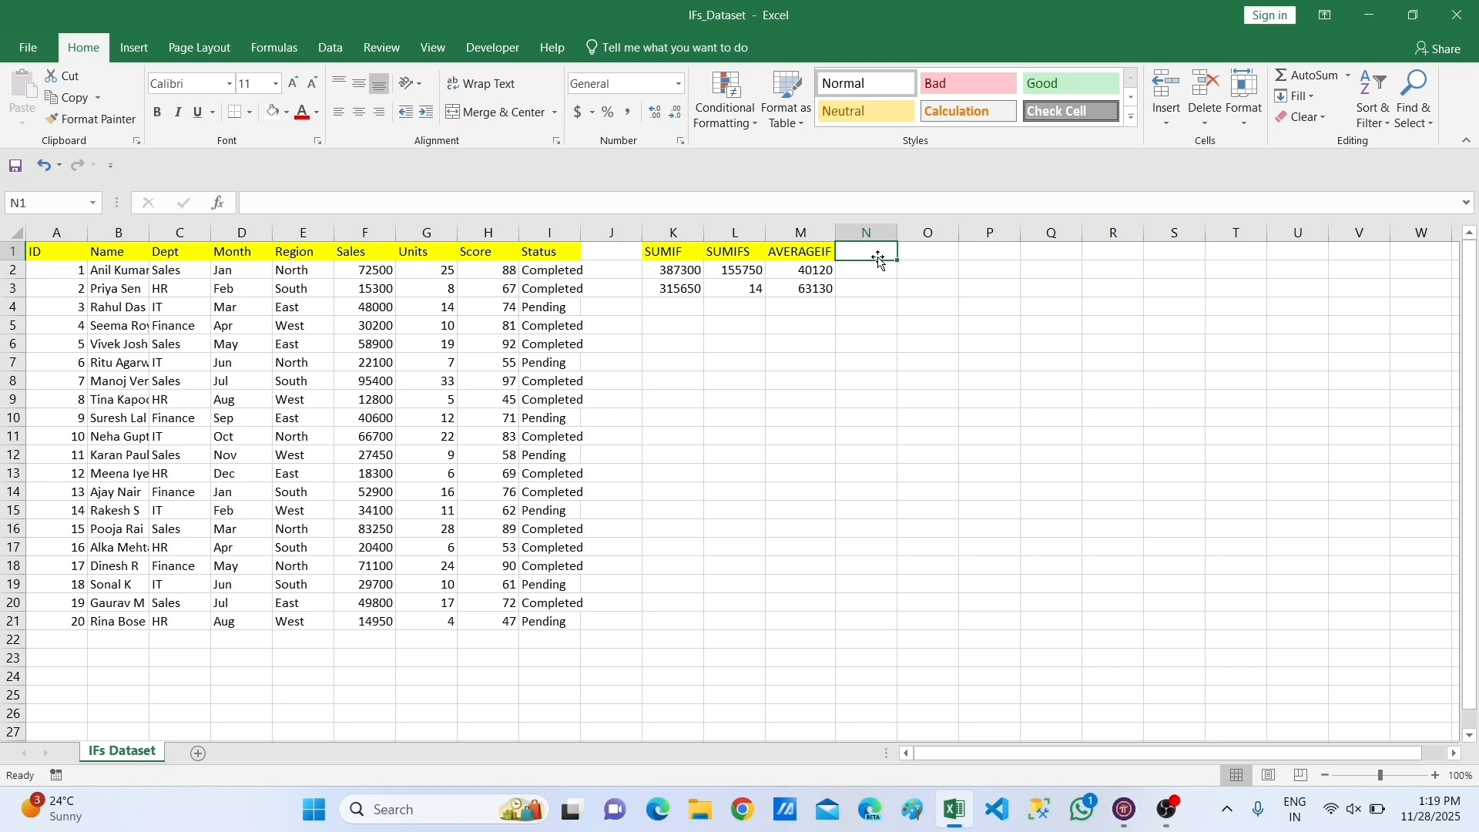
double_click(879, 258)
type("A")
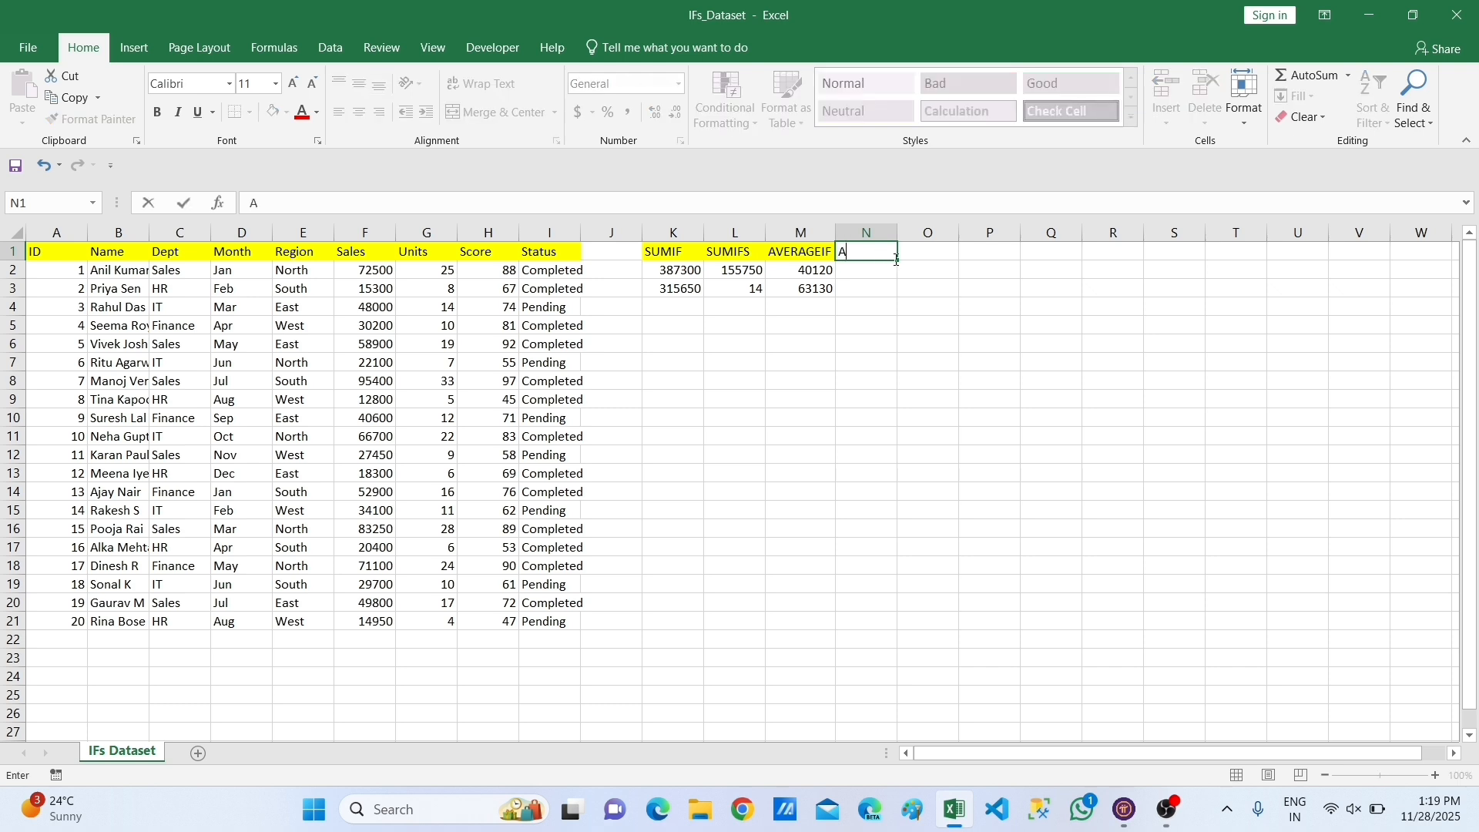
type("VERAGEIFS")
key("Return")
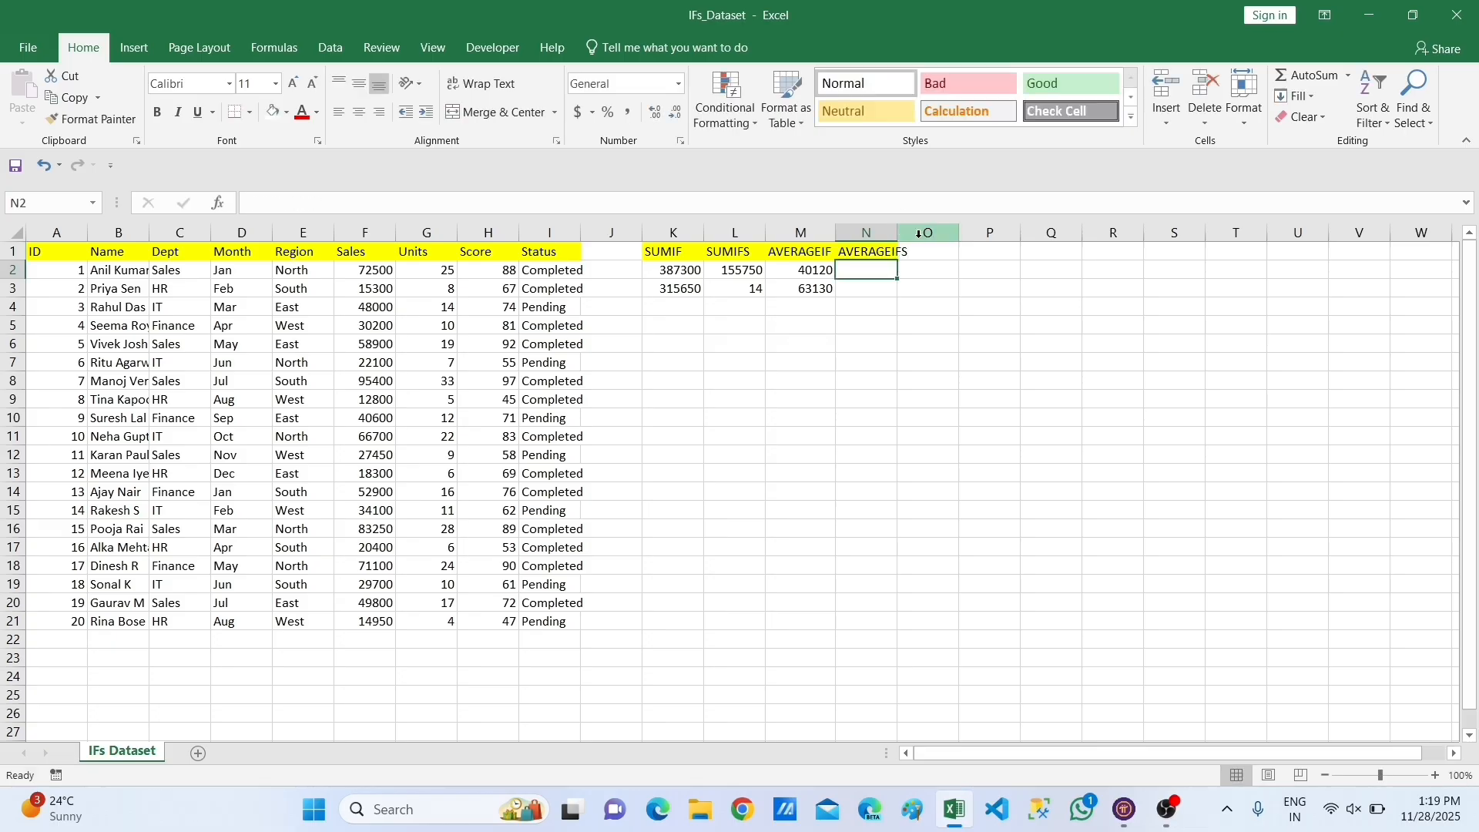
double_click(897, 233)
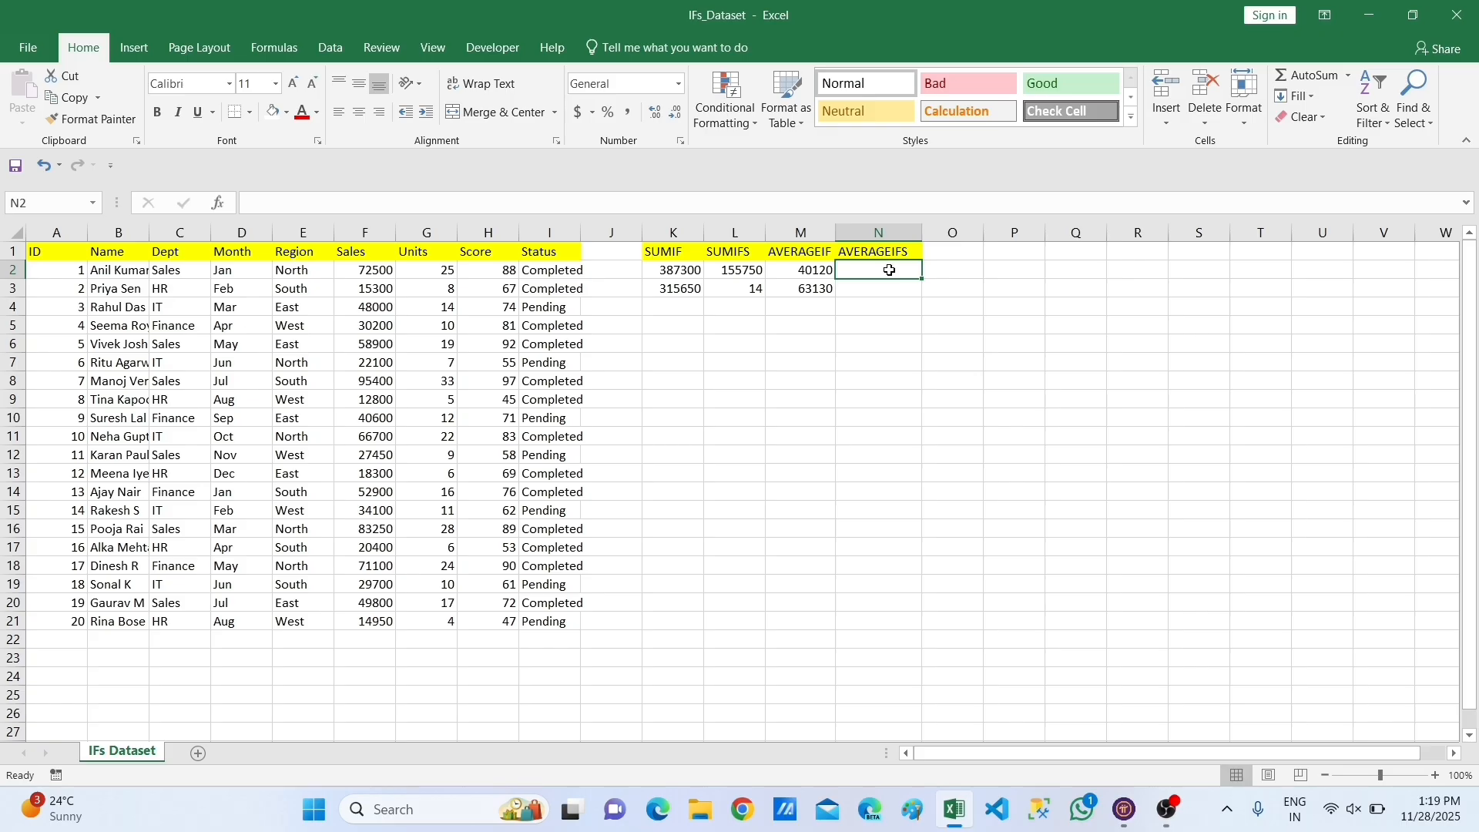
Start an AVERAGEIFS formula in N2 with the Sales cells F2:F21 as the average range.
type("=AV")
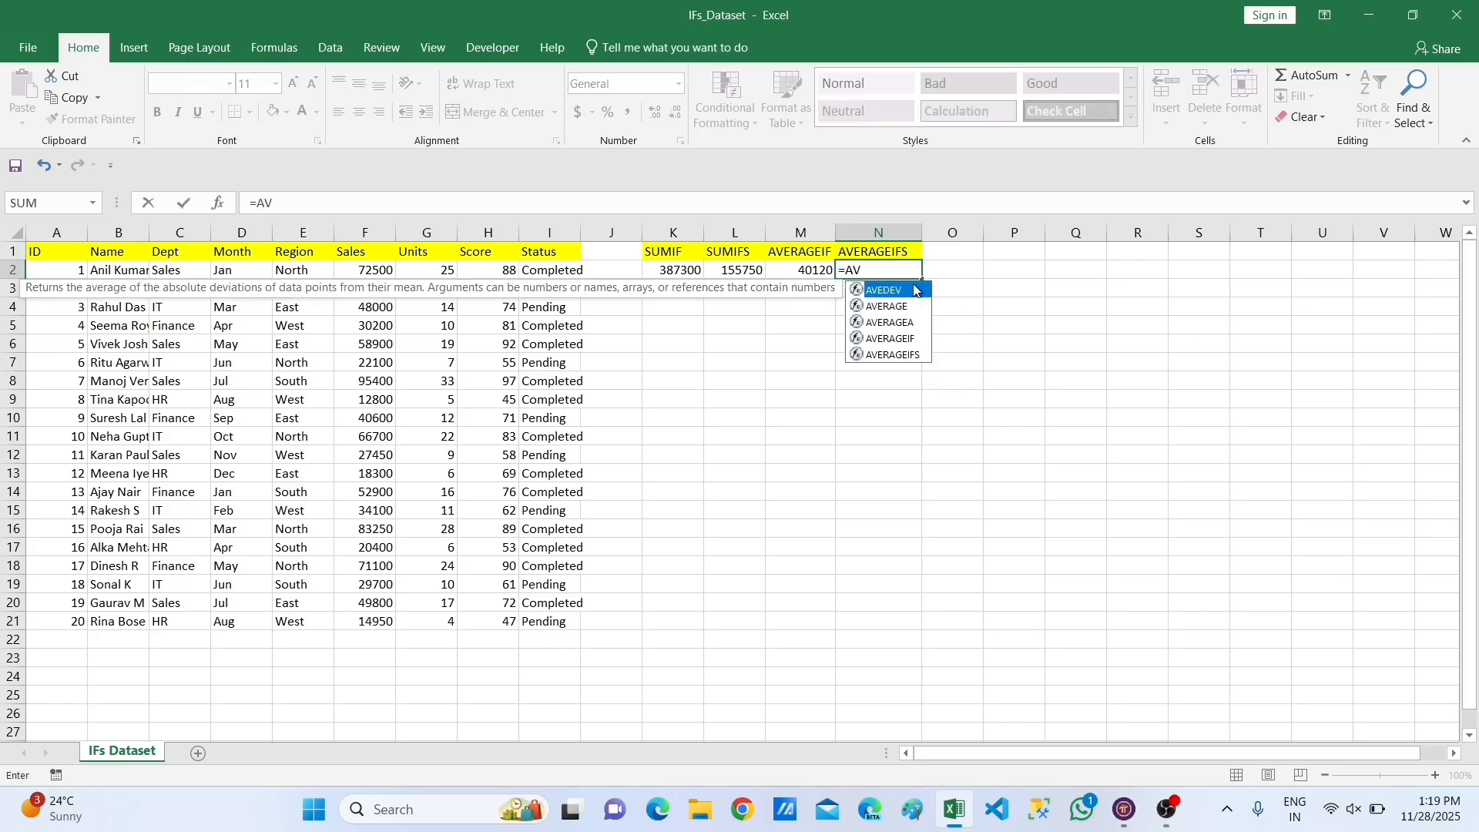
type("ERA")
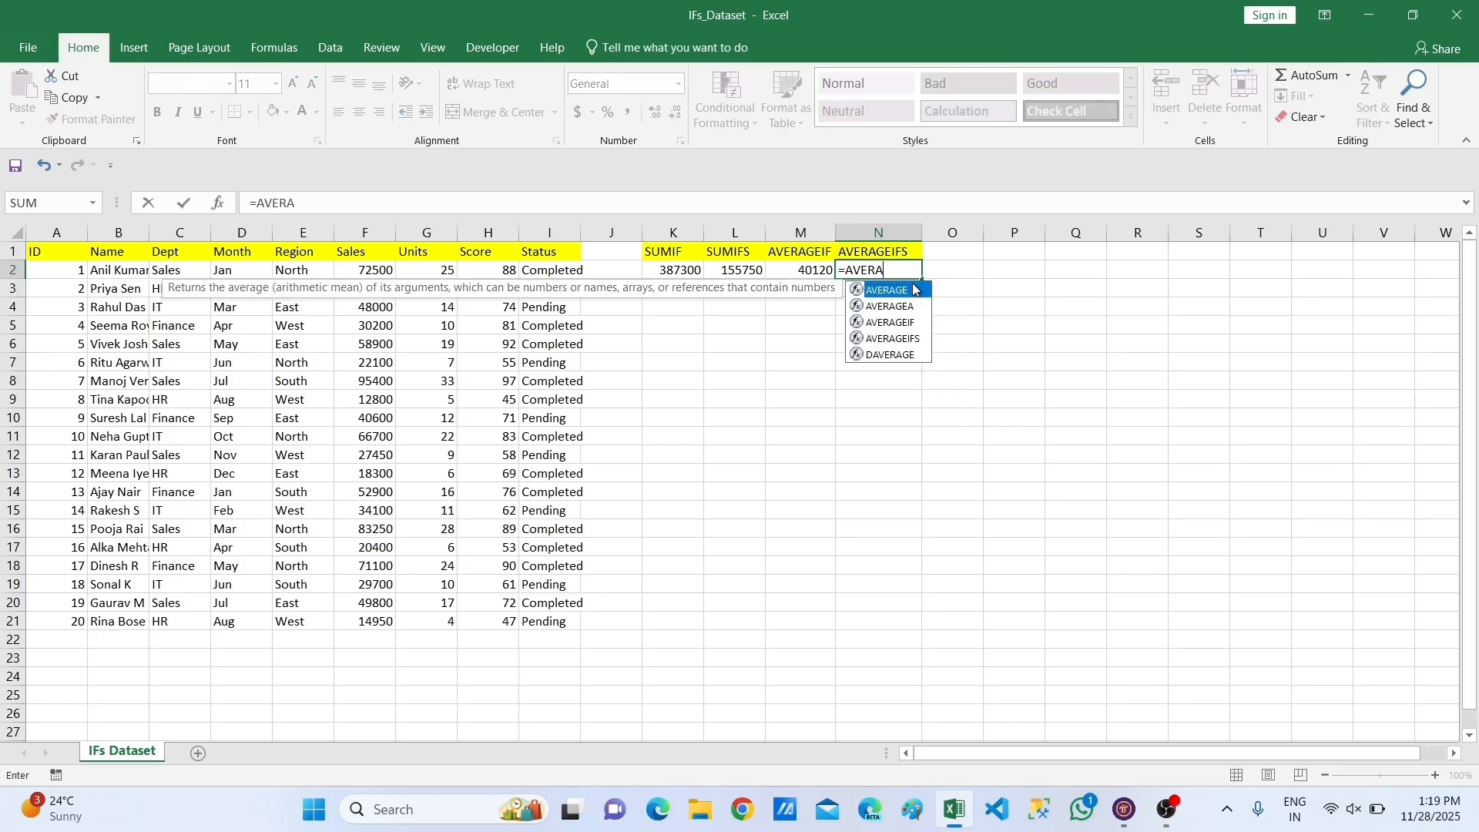
double_click(912, 334)
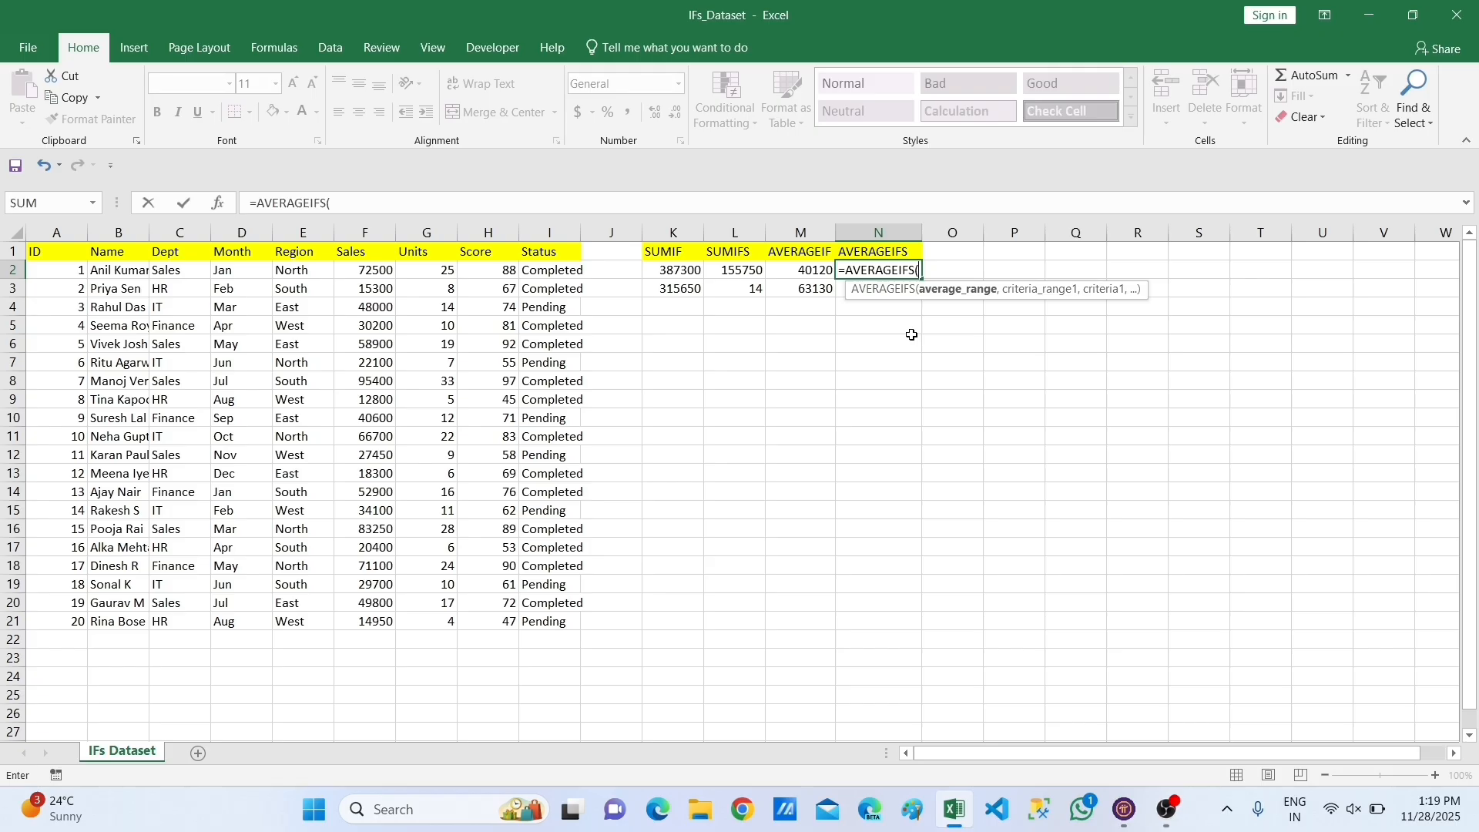
left_click(368, 270)
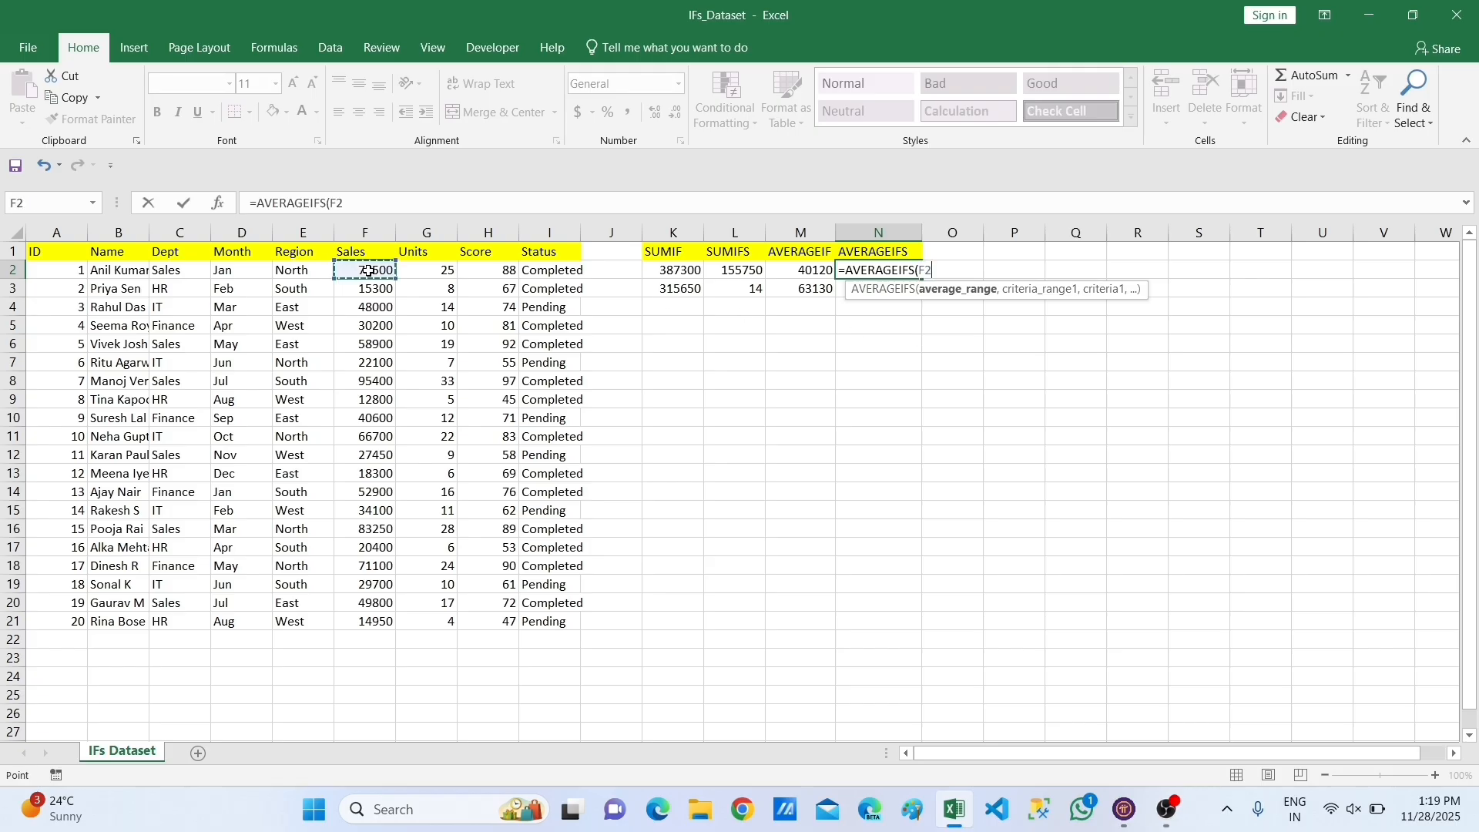
key("shift+Down")
key("shift+Down")
key("shift+Down")
key("shift+Down")
key("shift+Down")
key("shift+Down")
key("shift+Down")
key("shift+Down")
key("shift+Down")
key("shift+Down")
key("shift+Down")
key("shift+Down")
key("shift+Down")
key("shift+Down")
key("shift+Down")
key("shift+Down")
key("shift+Down")
key("shift+Down")
key("shift+Down")
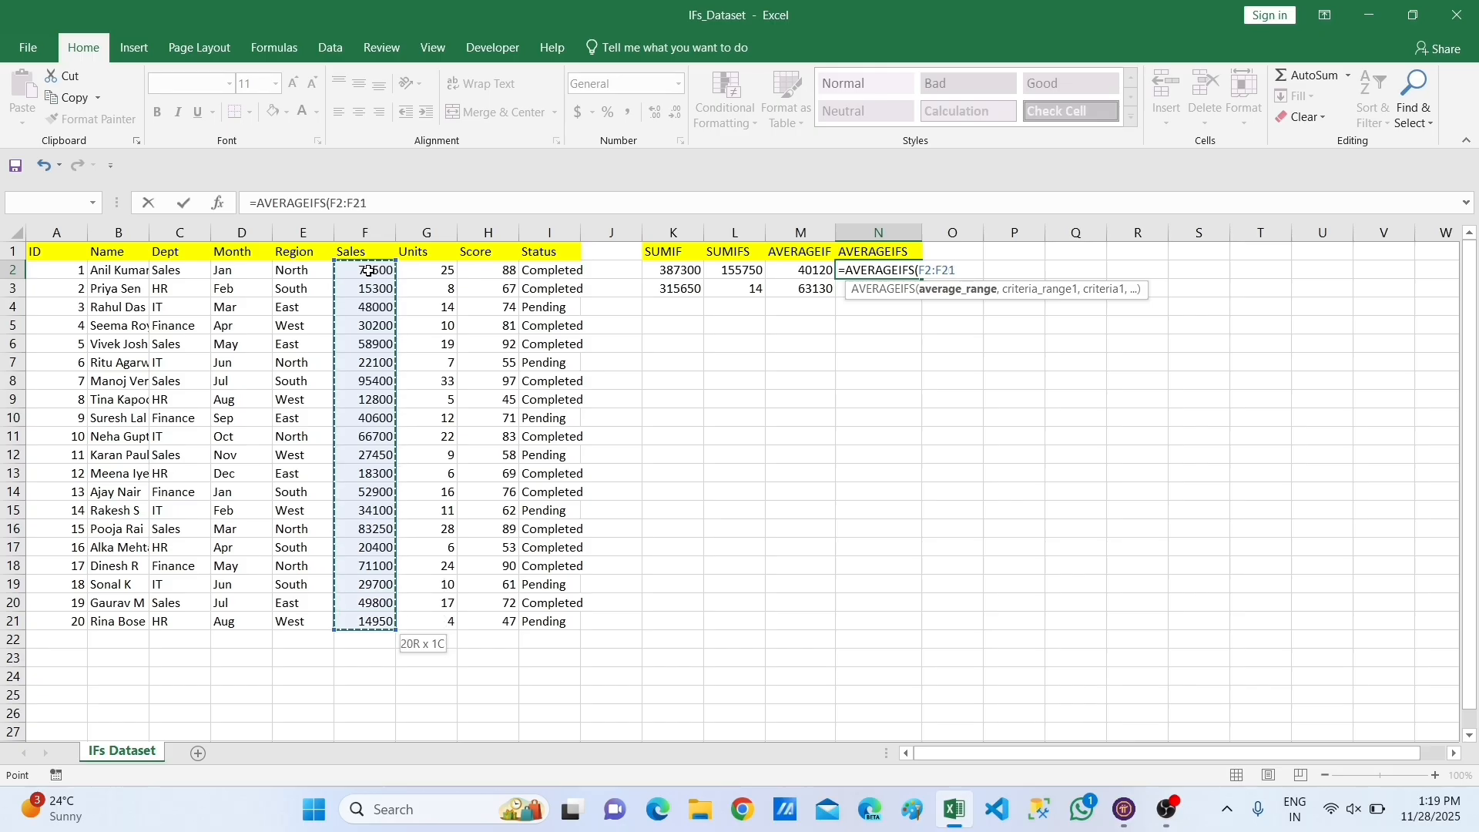
type(",")
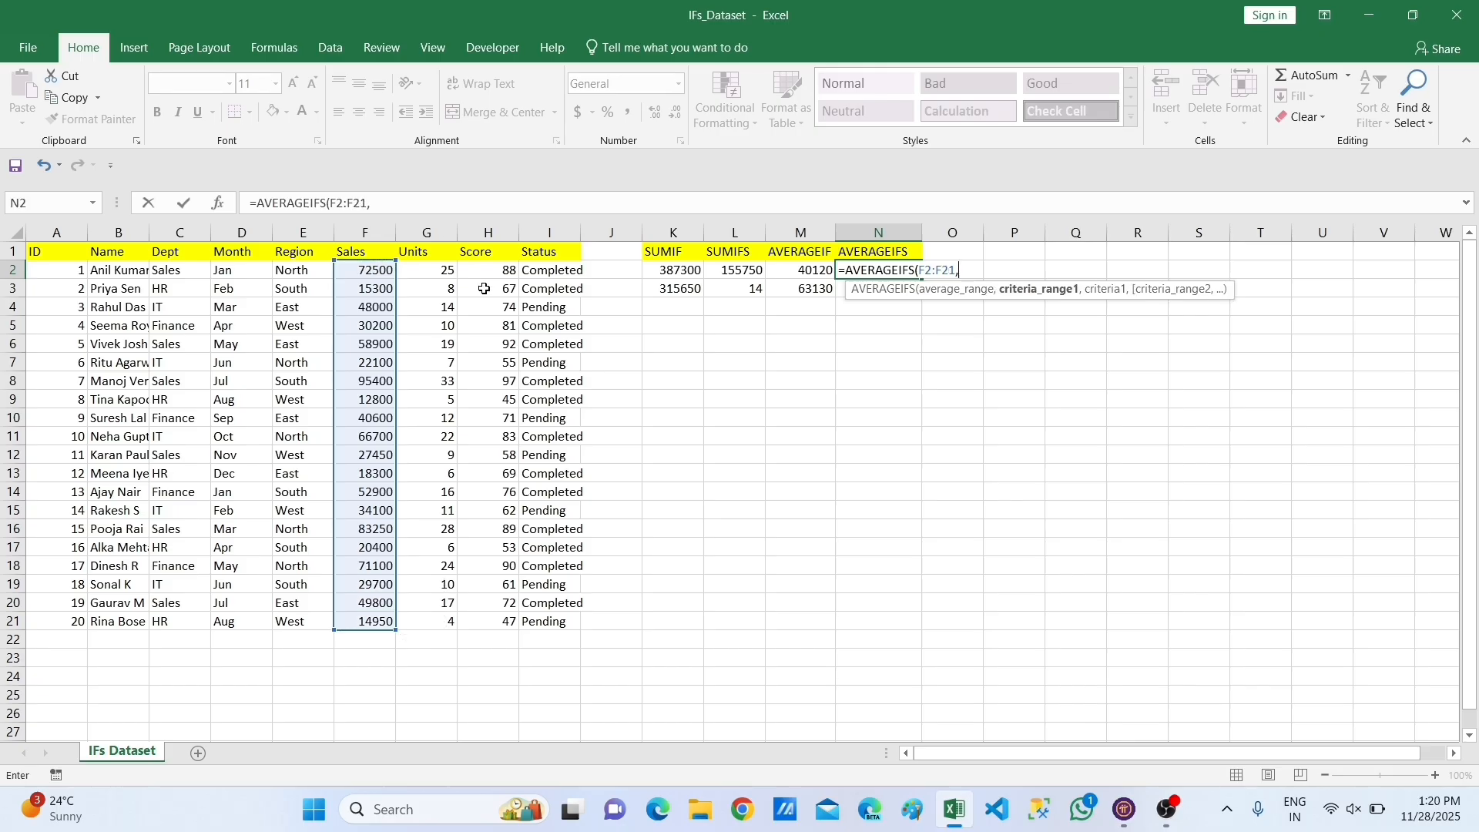
Add the Dept cells C2:C21 as the first criteria range in N2, with C2, the Sales department, as its criterion.
left_click(182, 275)
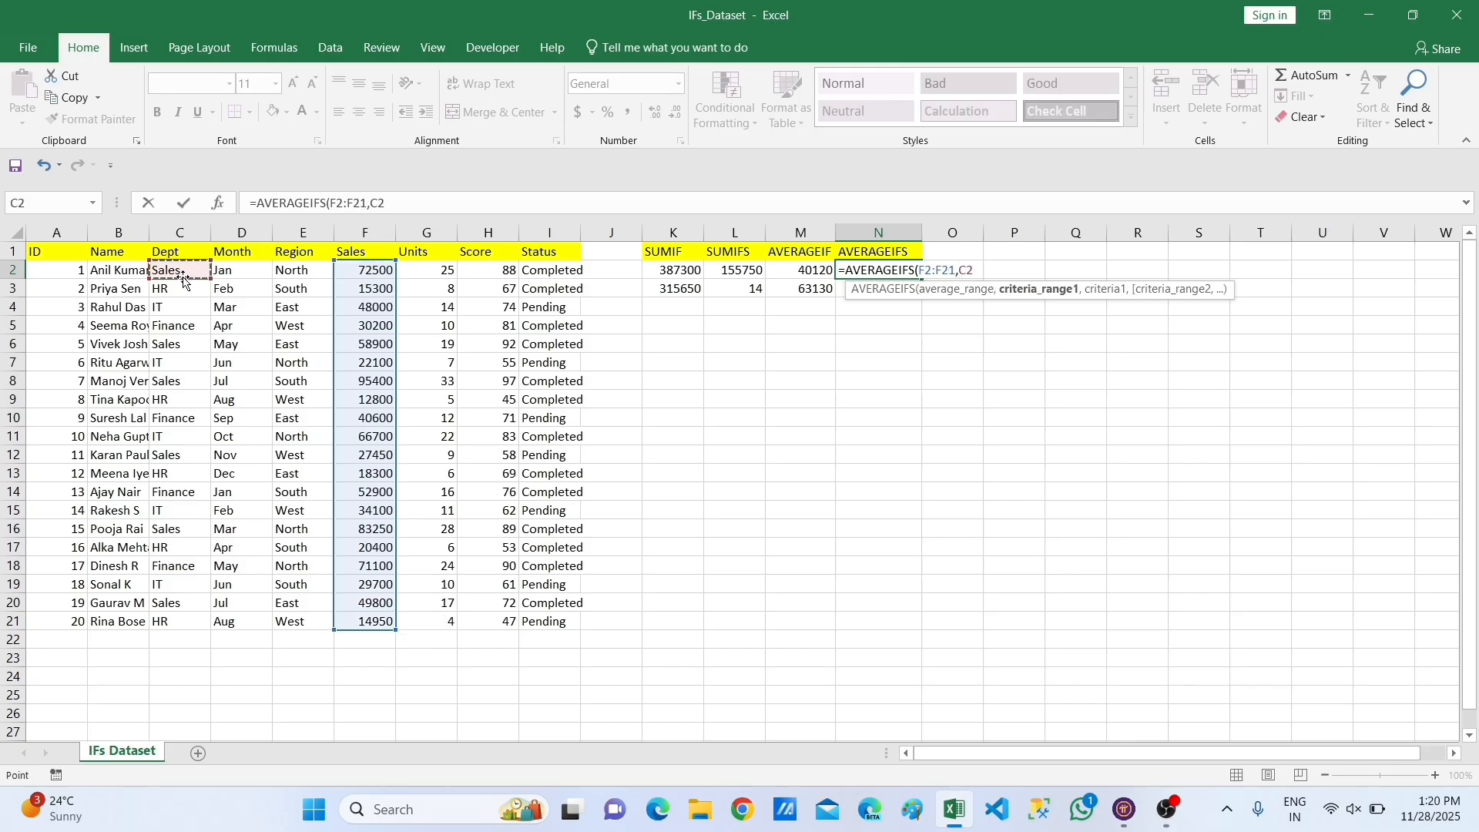
key("shift+Down")
key("shift+Down")
key("shift+Down")
key("shift+Down")
key("shift+Down")
key("shift+Down")
key("shift+Down")
key("shift+Down")
key("shift+Down")
key("shift+Down")
key("shift+Down")
key("shift+Down")
key("shift+Down")
key("shift+Down")
key("shift+Down")
key("shift+Down")
key("shift+Down")
key("shift+Down")
key("shift+Down")
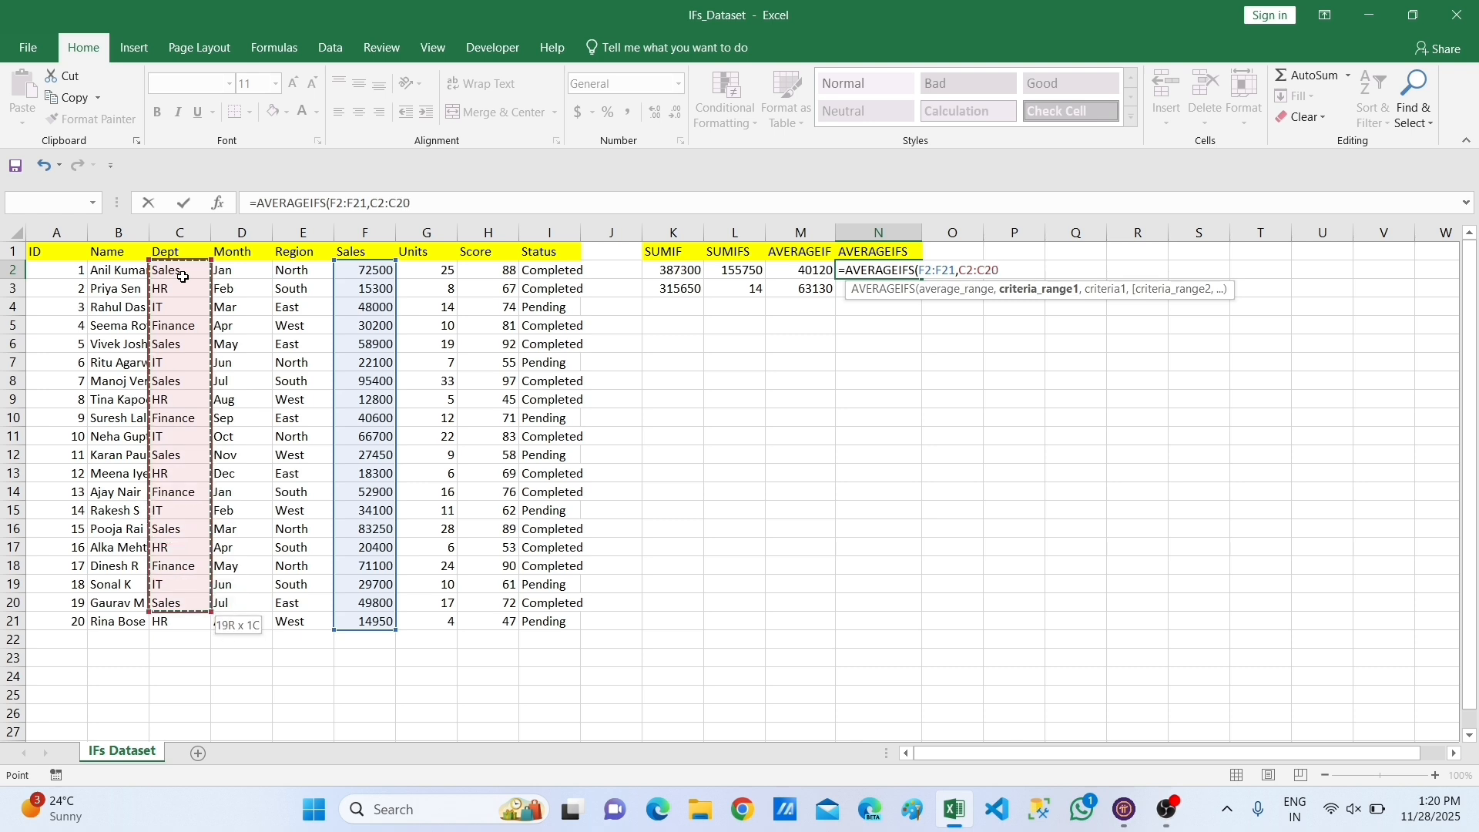
type(",")
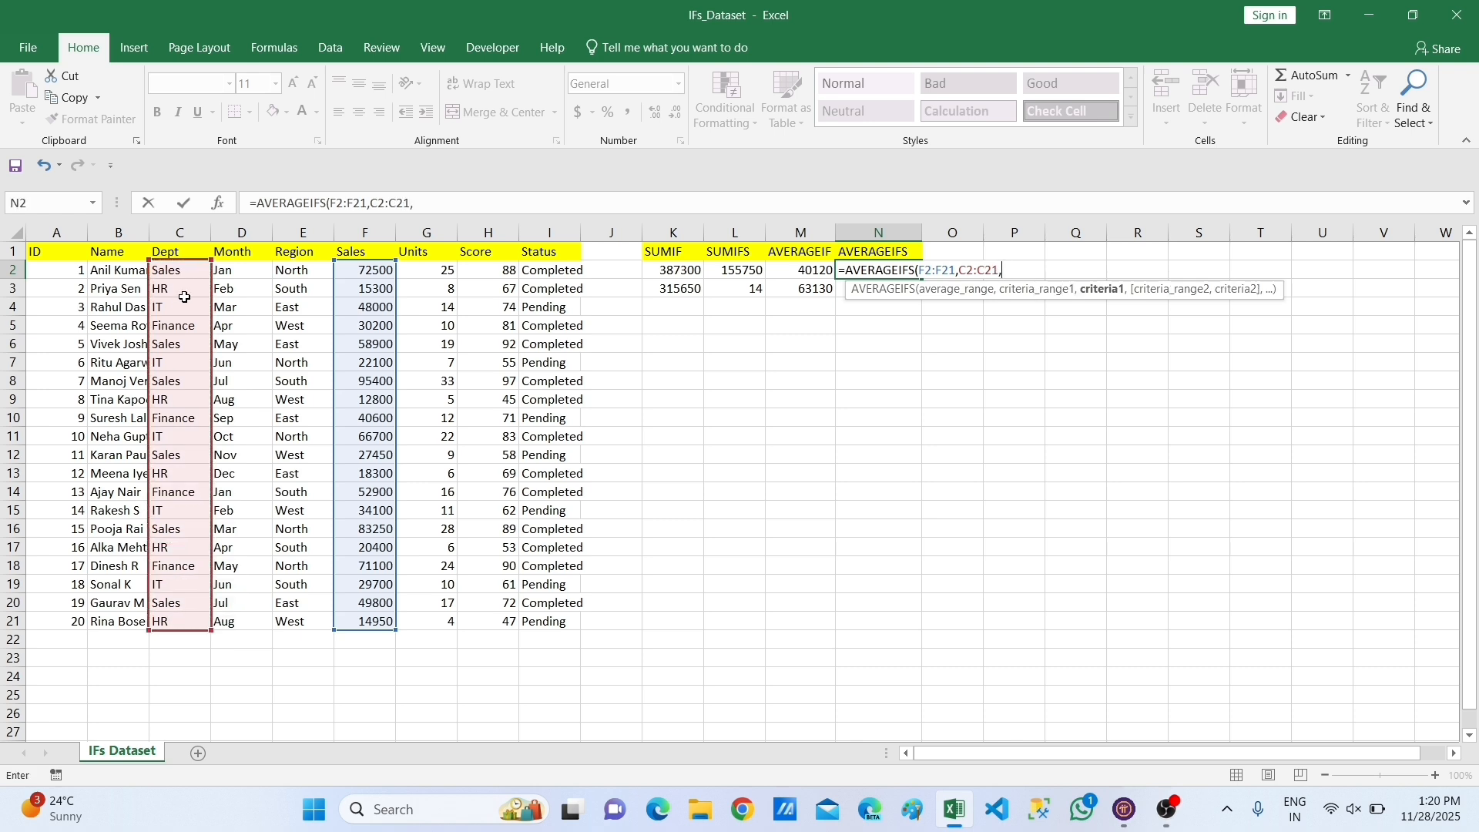
left_click(184, 272)
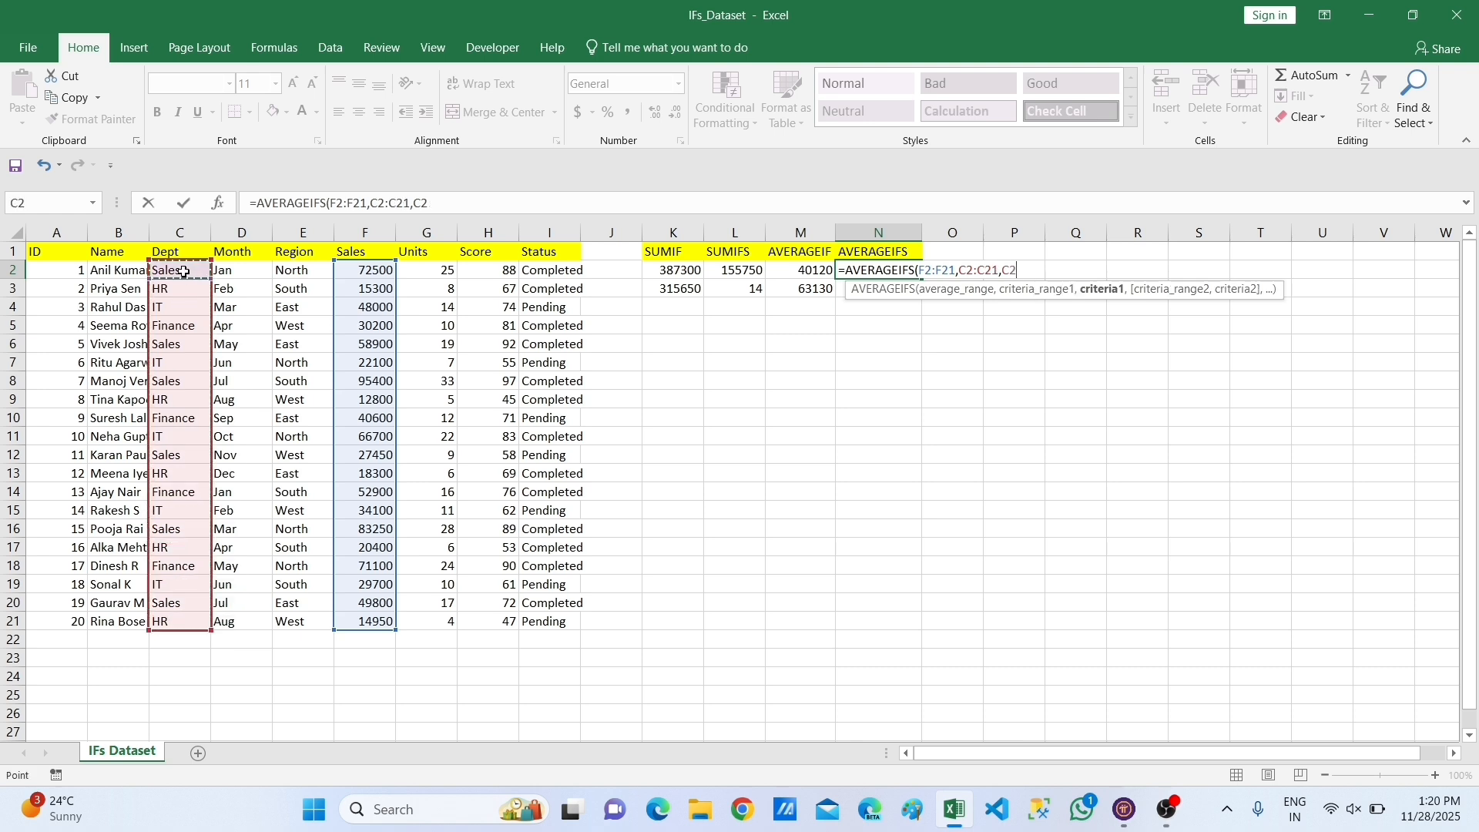
type(",")
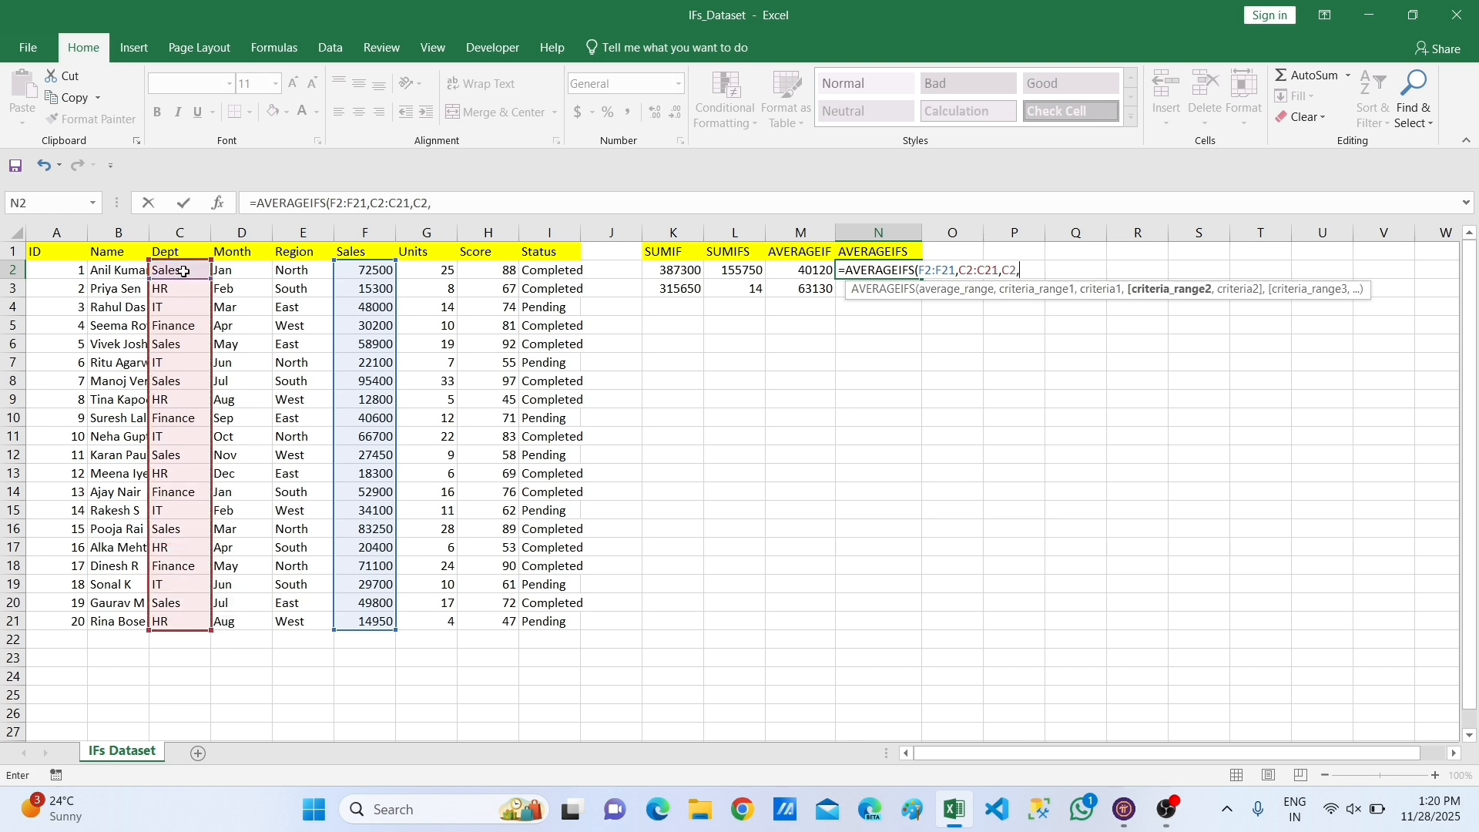
Add the Region cells E2:E21 with E2, North, as the second criterion and complete the AVERAGEIFS formula in N2.
left_click(308, 270)
key("shift+Down")
key("shift+Down")
key("shift+Down")
key("shift+Down")
key("shift+Down")
key("shift+Down")
key("shift+Down")
key("shift+Down")
key("shift+Down")
key("shift+Down")
key("shift+Down")
key("shift+Down")
key("shift+Down")
key("shift+Down")
key("shift+Down")
key("shift+Down")
key("shift+Down")
key("shift+Down")
key("shift+Down")
key("shift+Down")
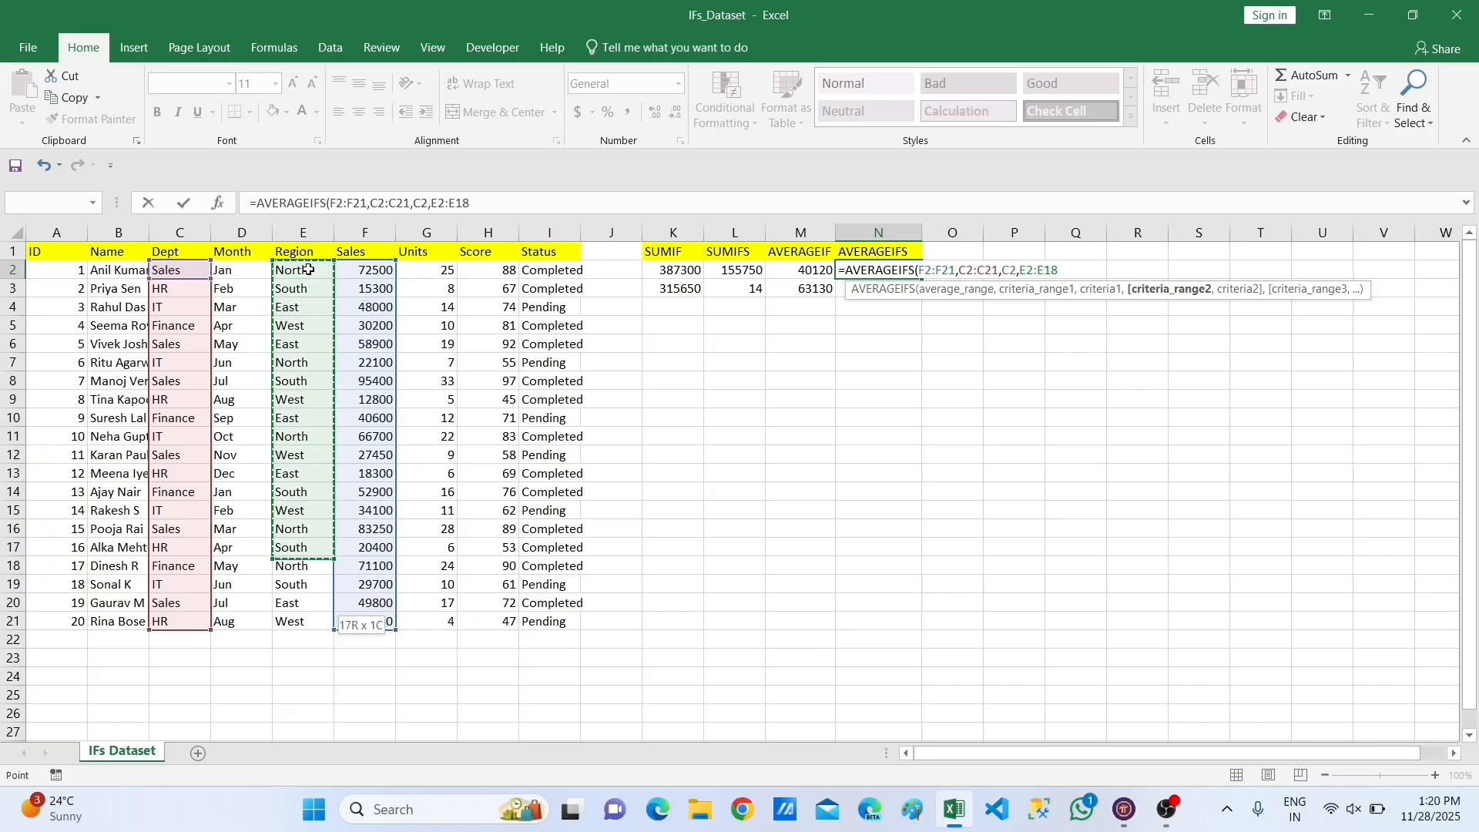
key("shift+Up")
type(",")
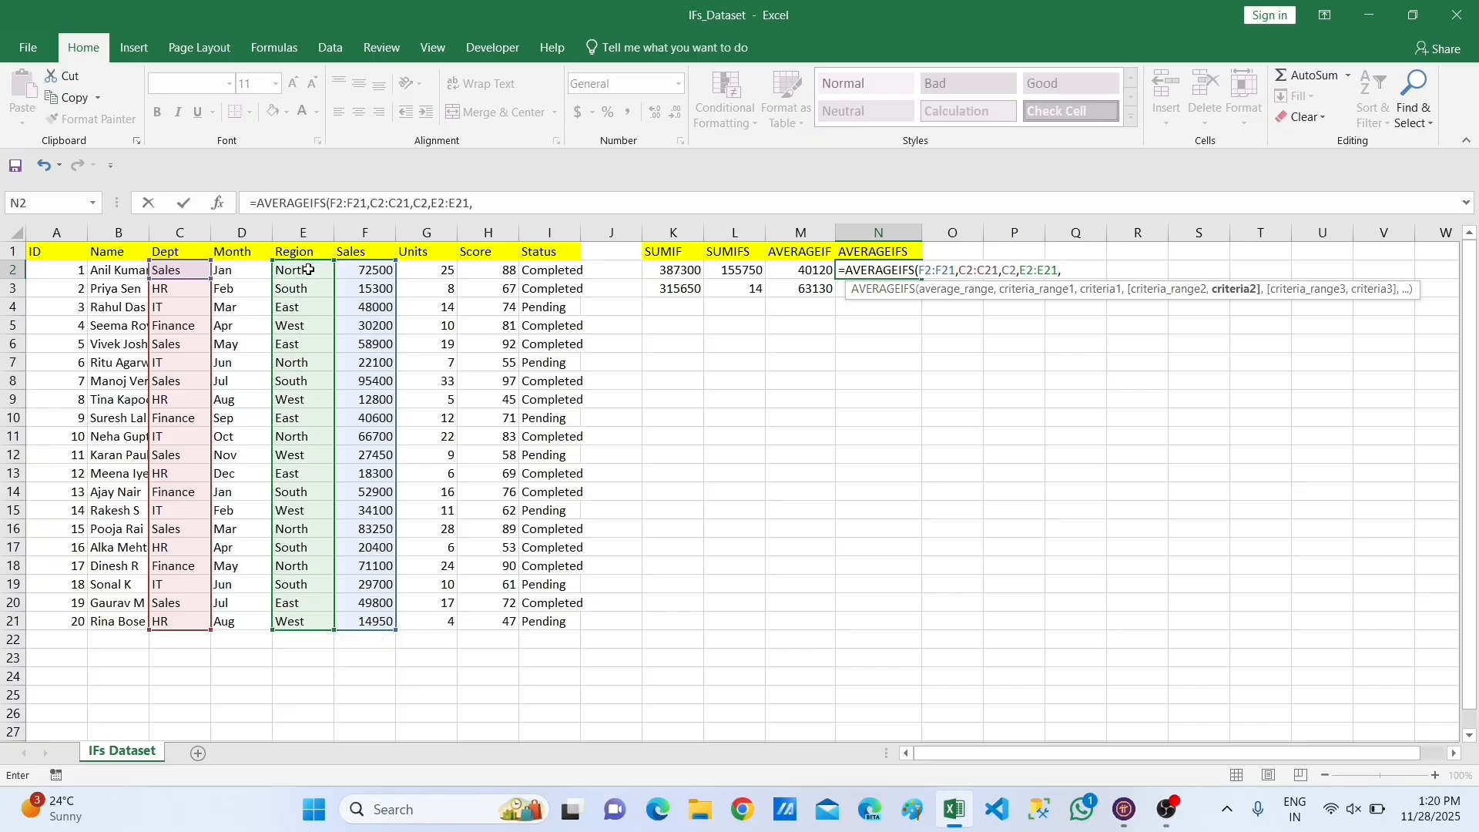
left_click(304, 271)
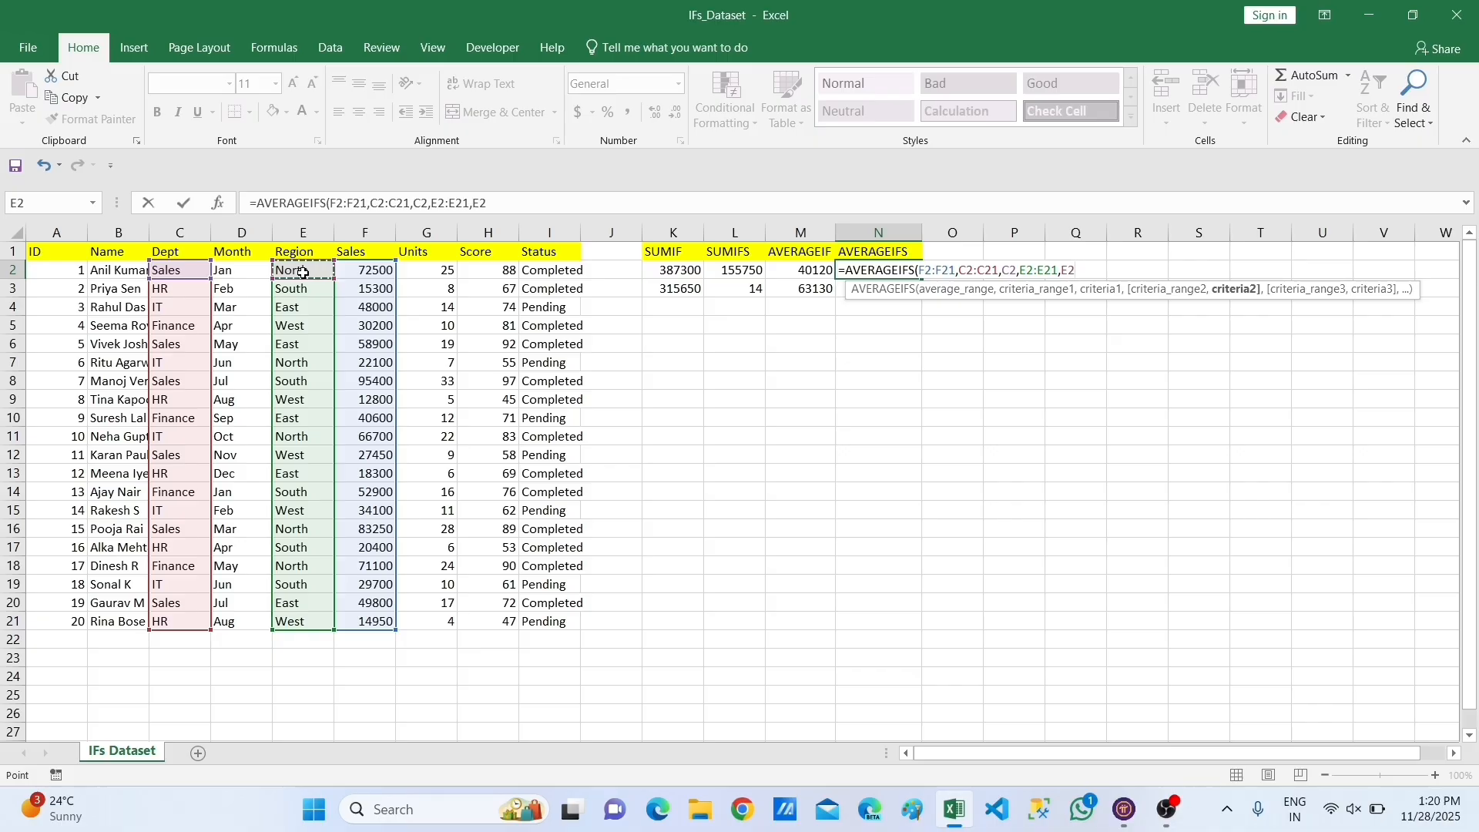
key("Return")
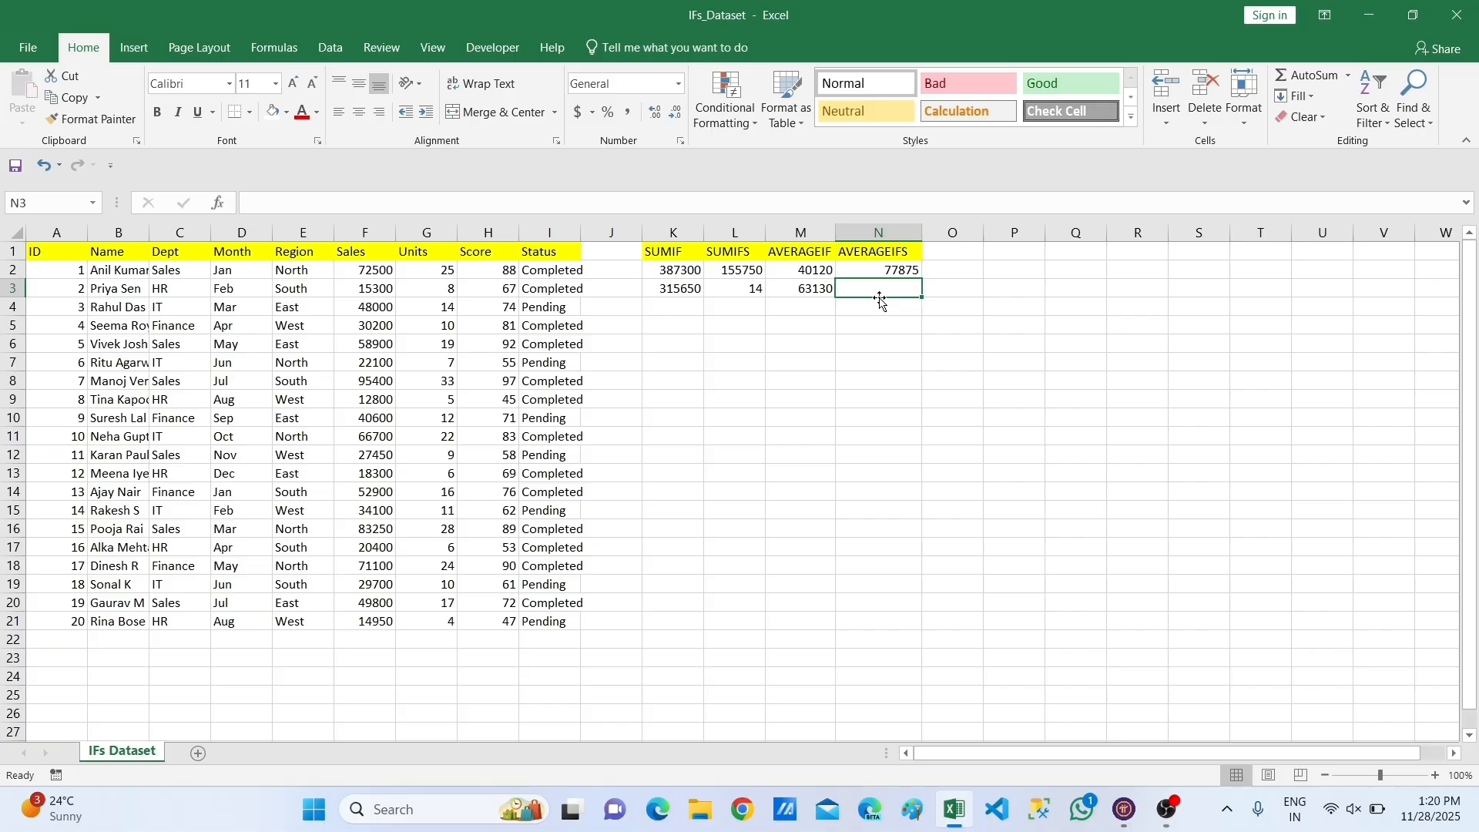
Start an AVERAGEIFS formula in N3 with the Units cells G2:G21 as the average range.
type("=AVER")
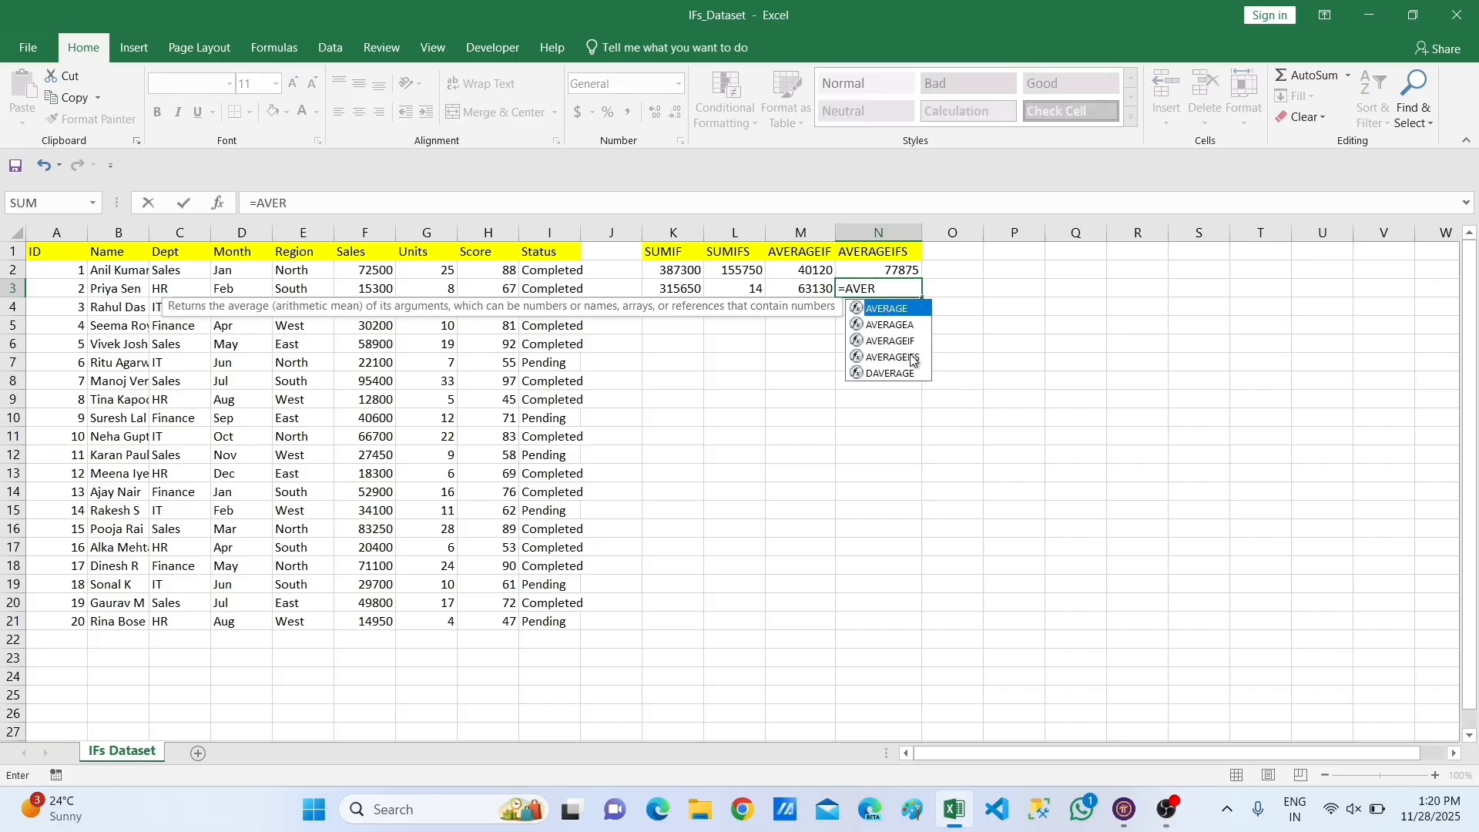
double_click(913, 358)
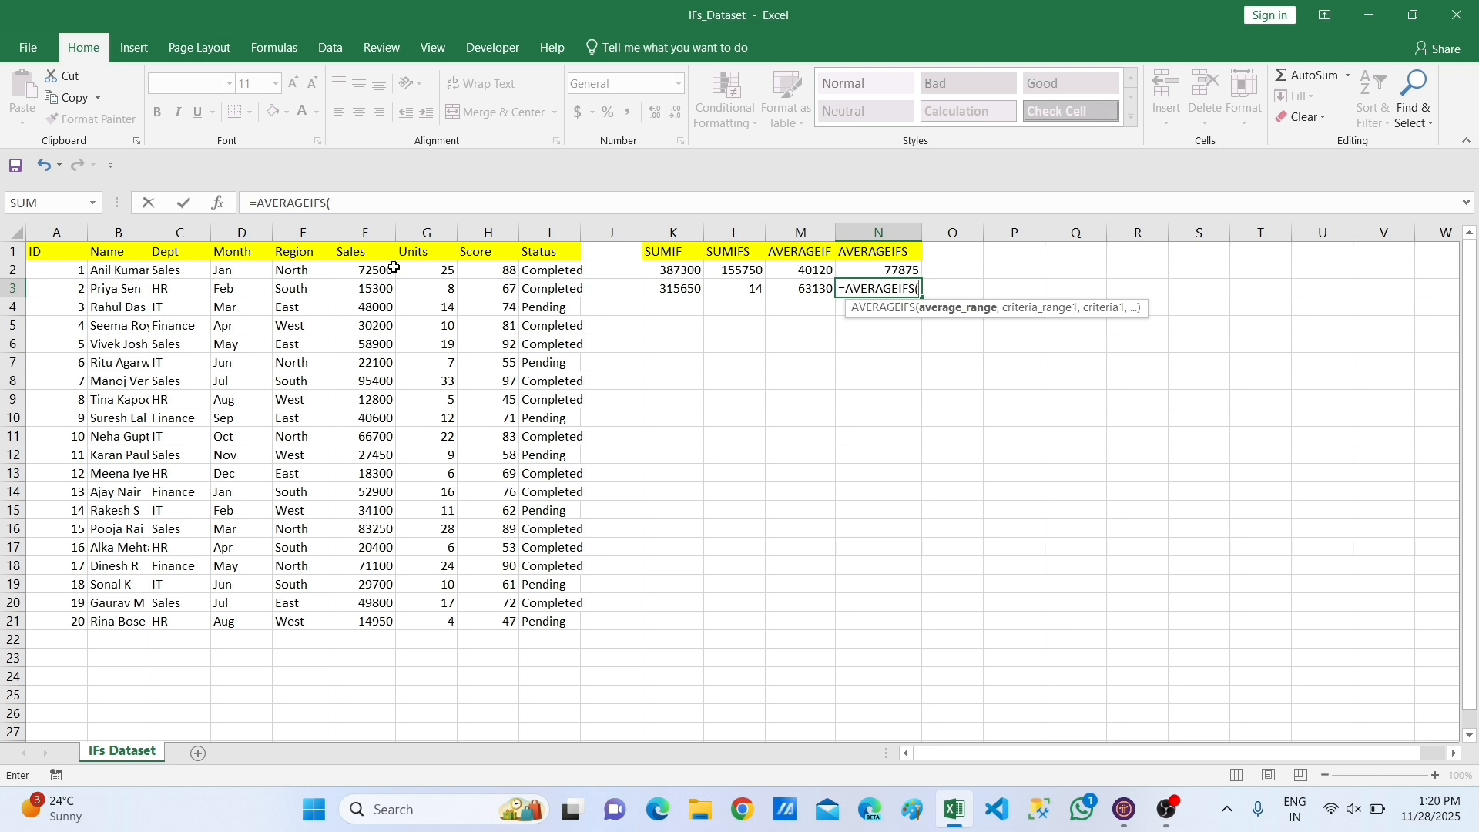
left_click(424, 272)
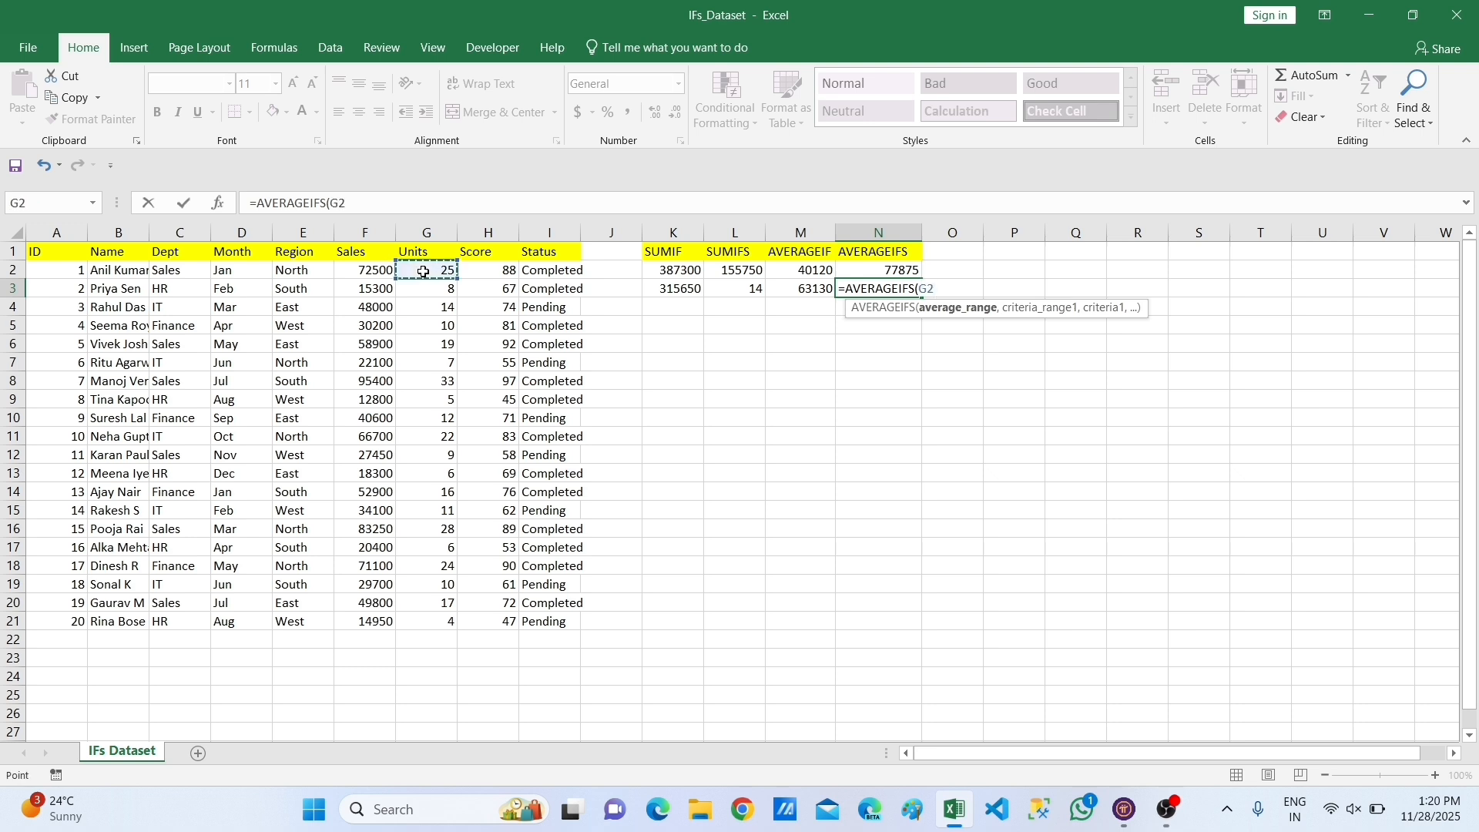
key("shift+Down")
key("shift+Down")
key("shift+Down")
key("shift+Down")
key("shift+Down")
key("shift+Down")
key("shift+Down")
key("shift+Down")
key("shift+Down")
key("shift+Down")
key("shift+Down")
key("shift+Down")
key("shift+Down")
key("shift+Down")
key("shift+Down")
key("shift+Down")
key("shift+Down")
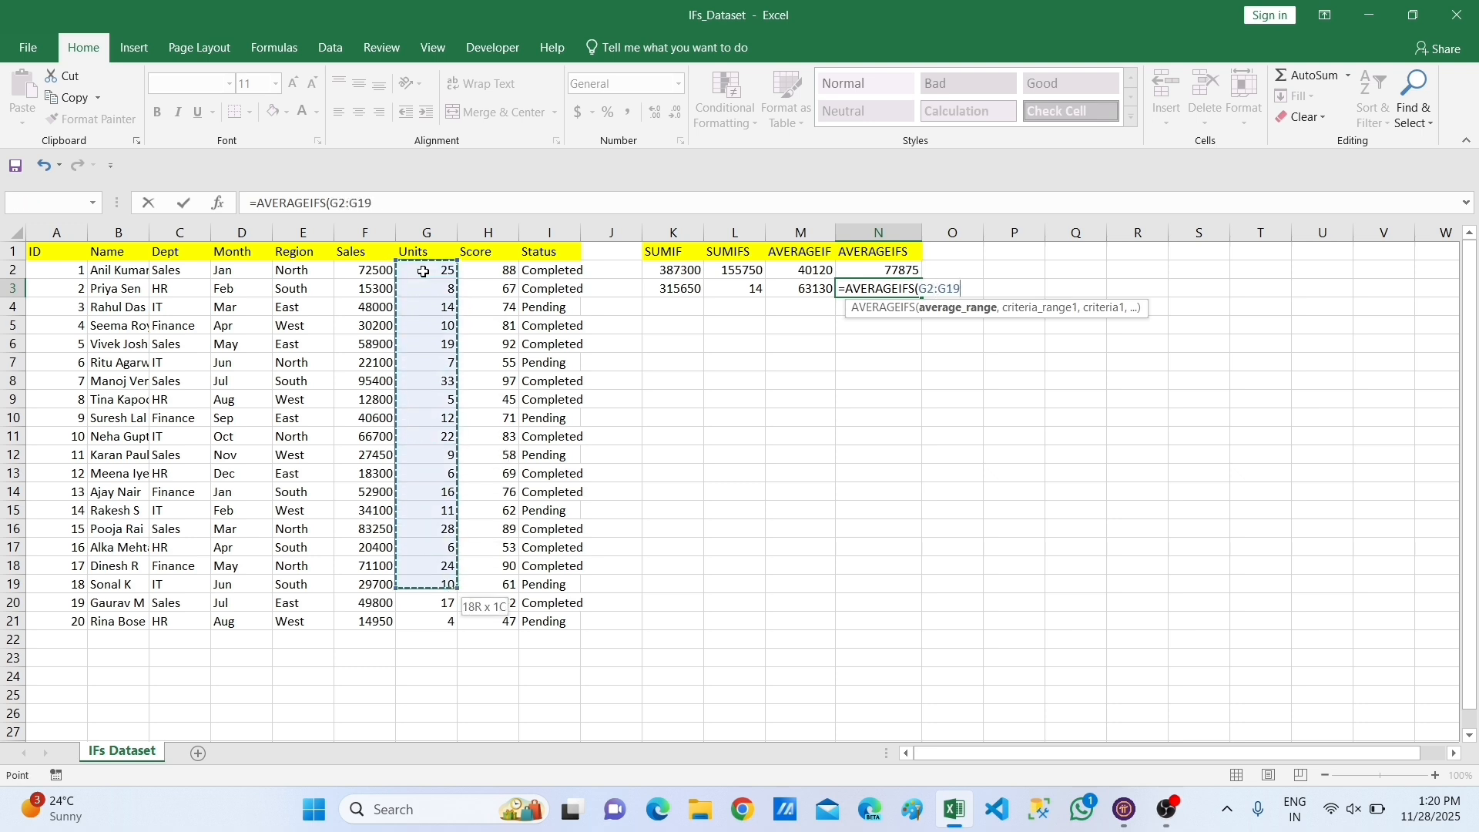
key("shift+Down")
key("shift+Down")
type(",")
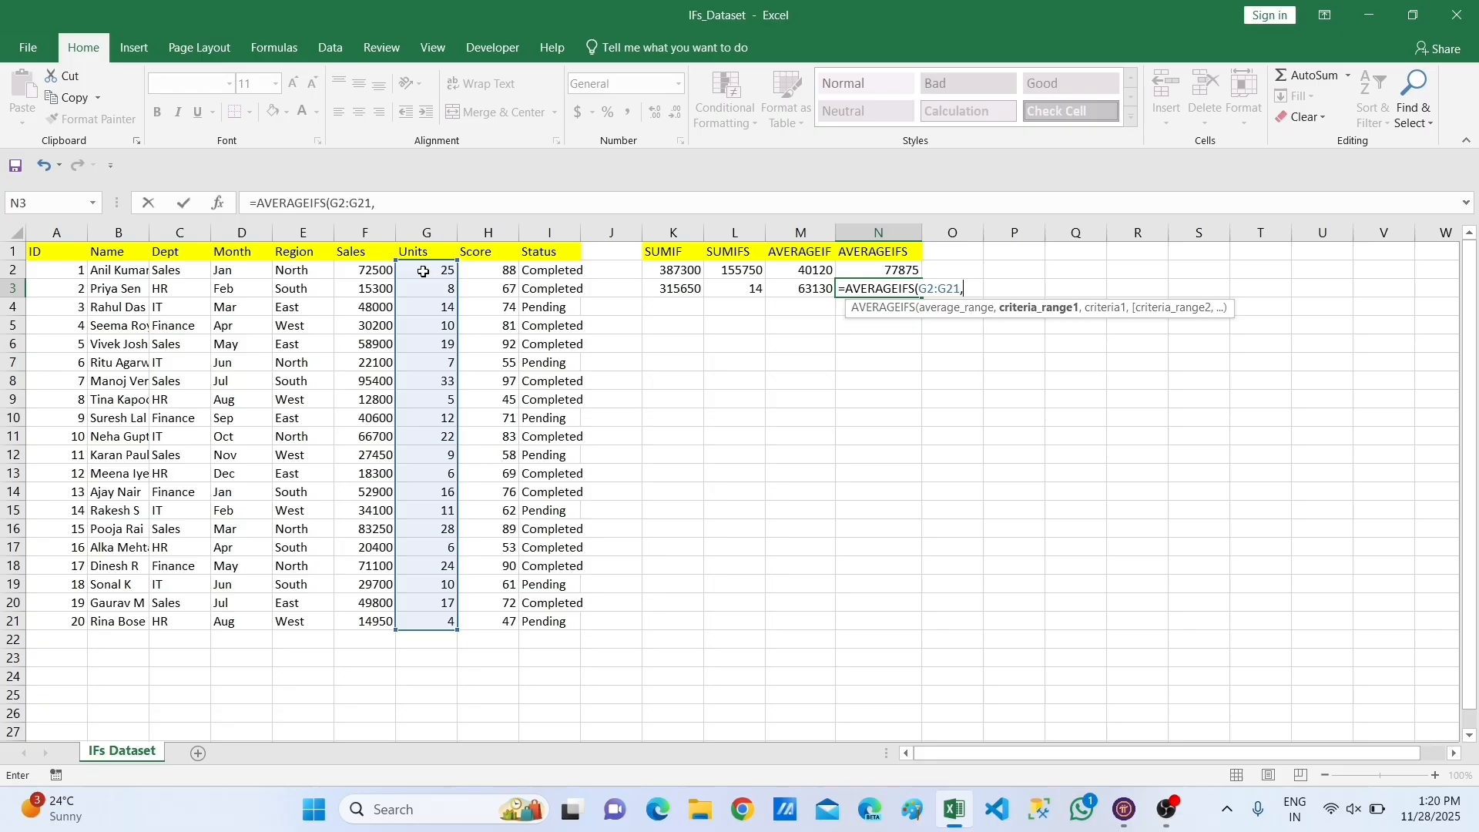
Add the Dept cells C2:C21 as the first criteria range in N3, with C5, the Finance department, as its criterion.
left_click(188, 270)
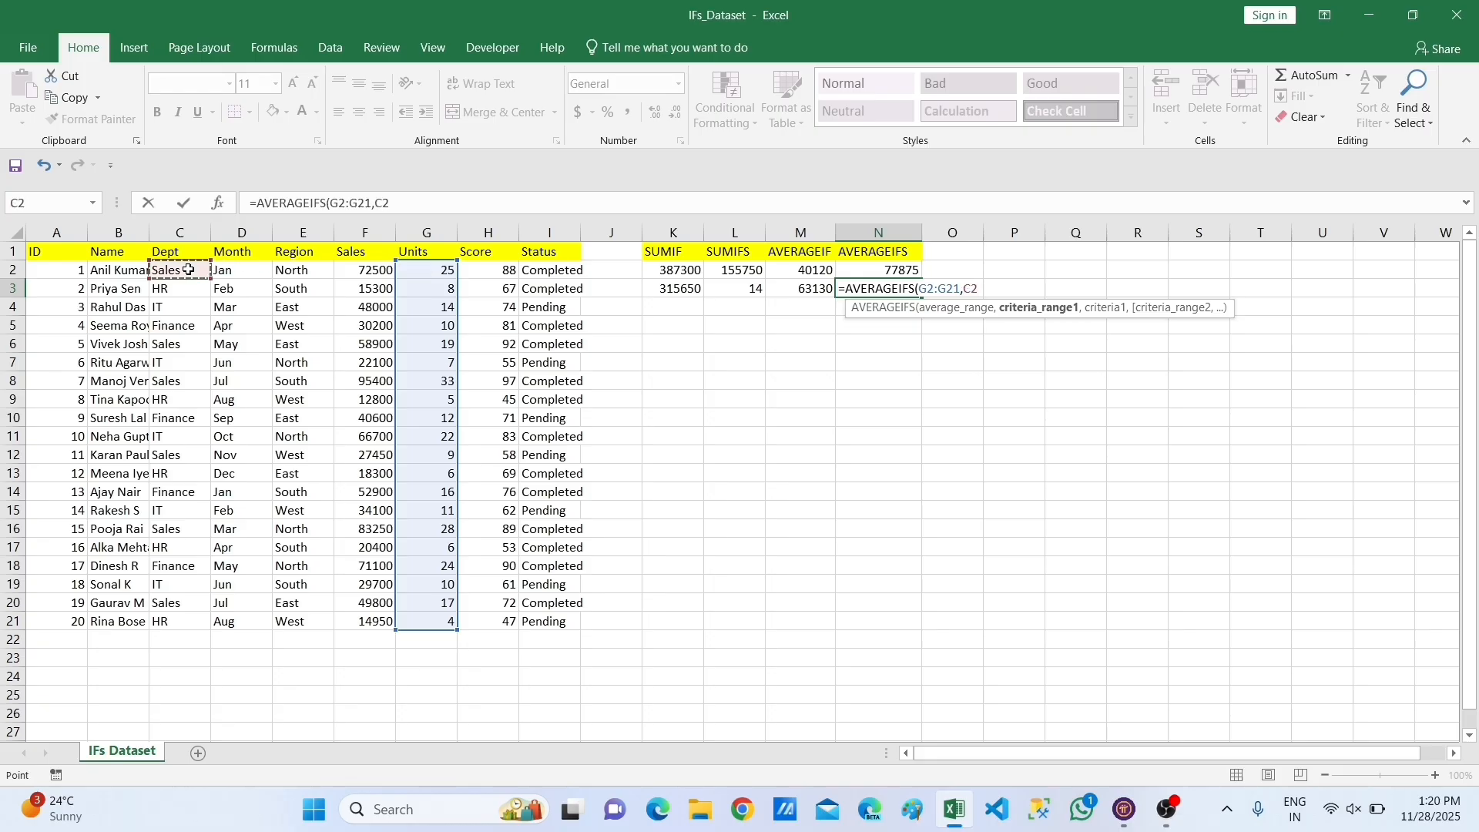
key("shift+Down")
key("shift+Down")
key("shift+Down")
key("shift+Down")
key("shift+Down")
key("shift+Down")
key("shift+Down")
key("shift+Down")
key("shift+Down")
key("shift+Down")
key("shift+Down")
key("shift+Down")
key("shift+Down")
key("shift+Down")
key("shift+Down")
key("shift+Down")
key("shift+Down")
key("shift+Down")
key("shift+Down")
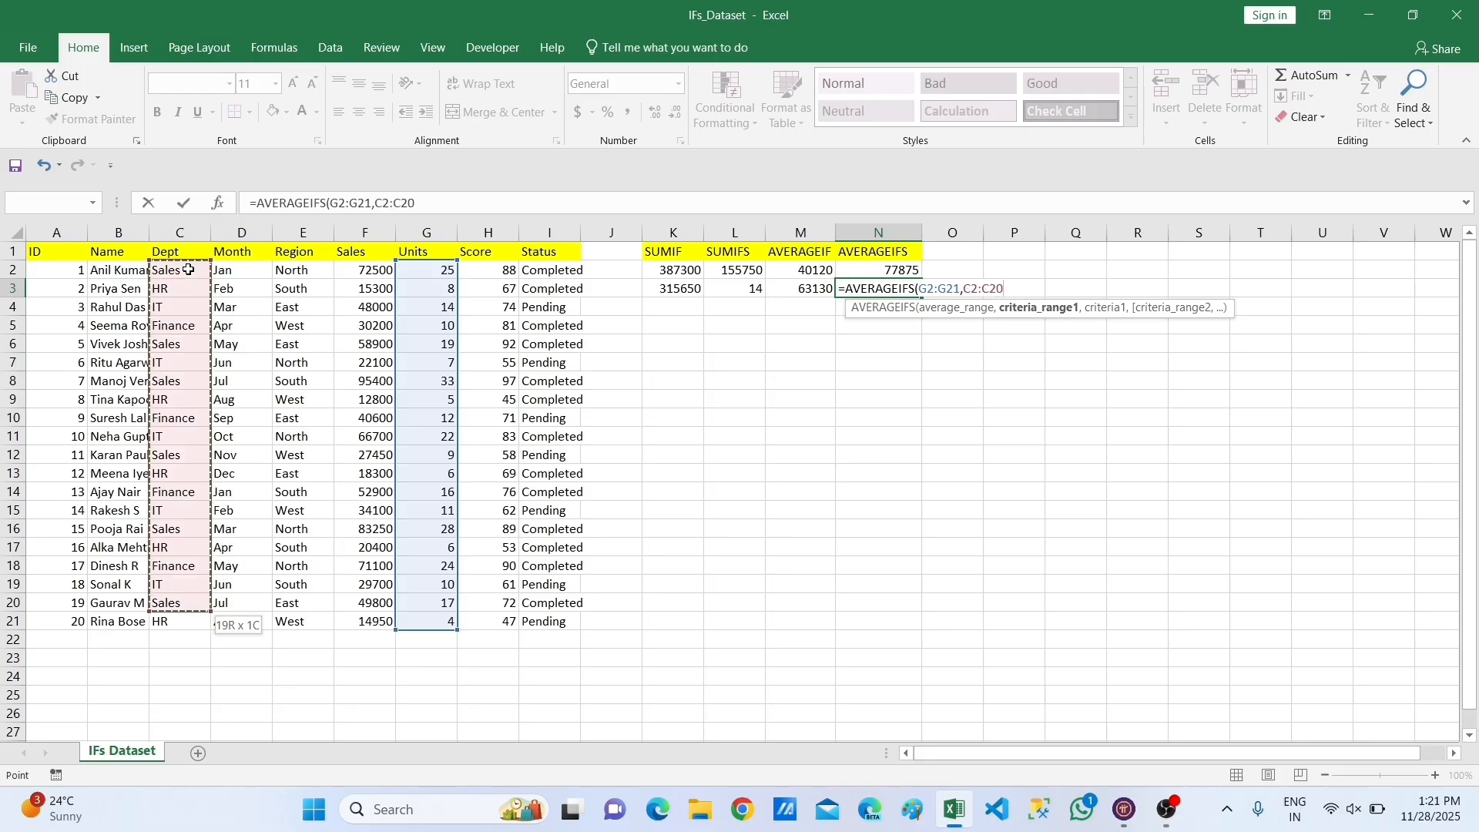
type(",")
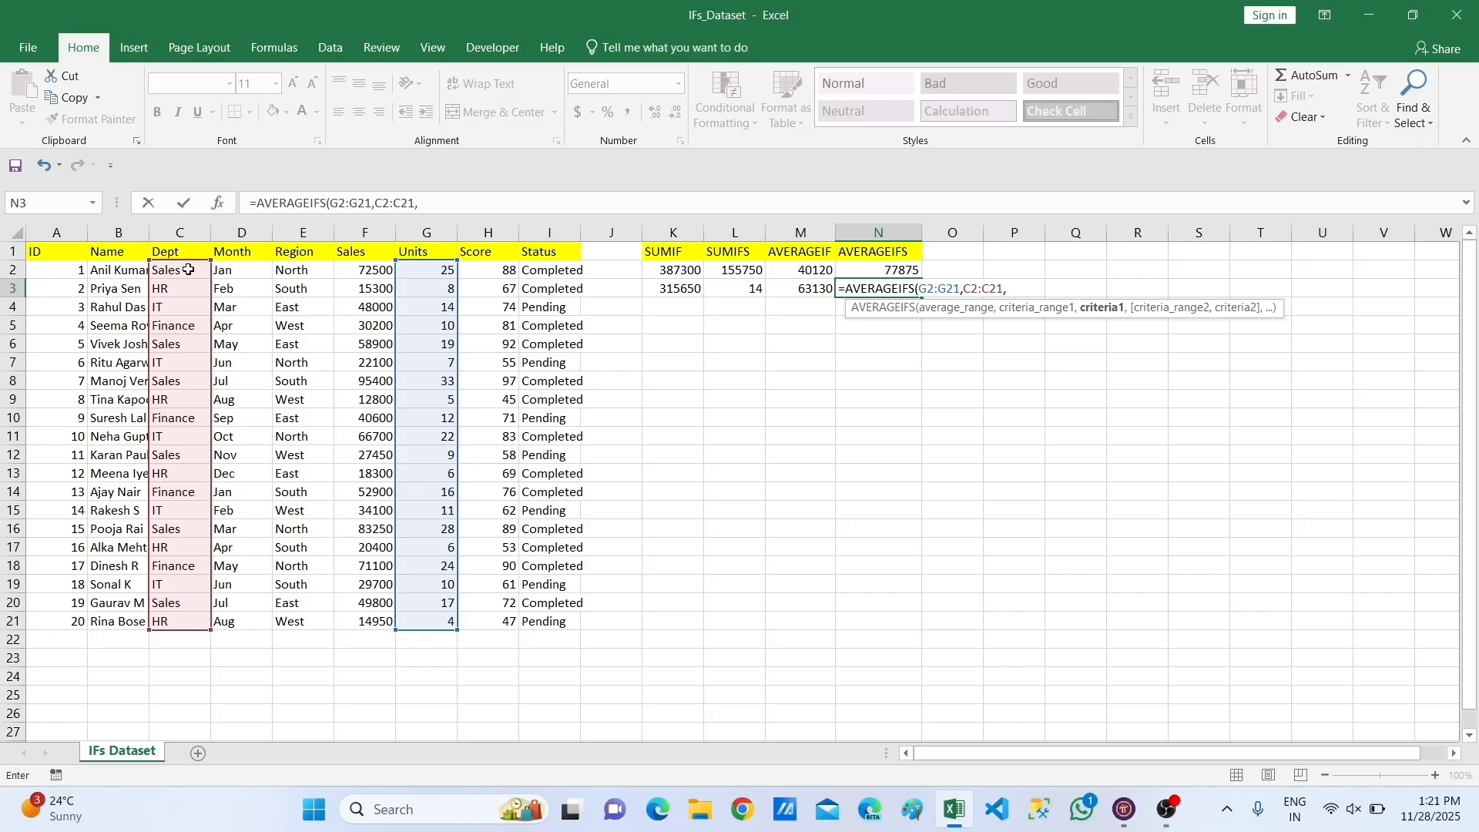
left_click(185, 328)
type(",")
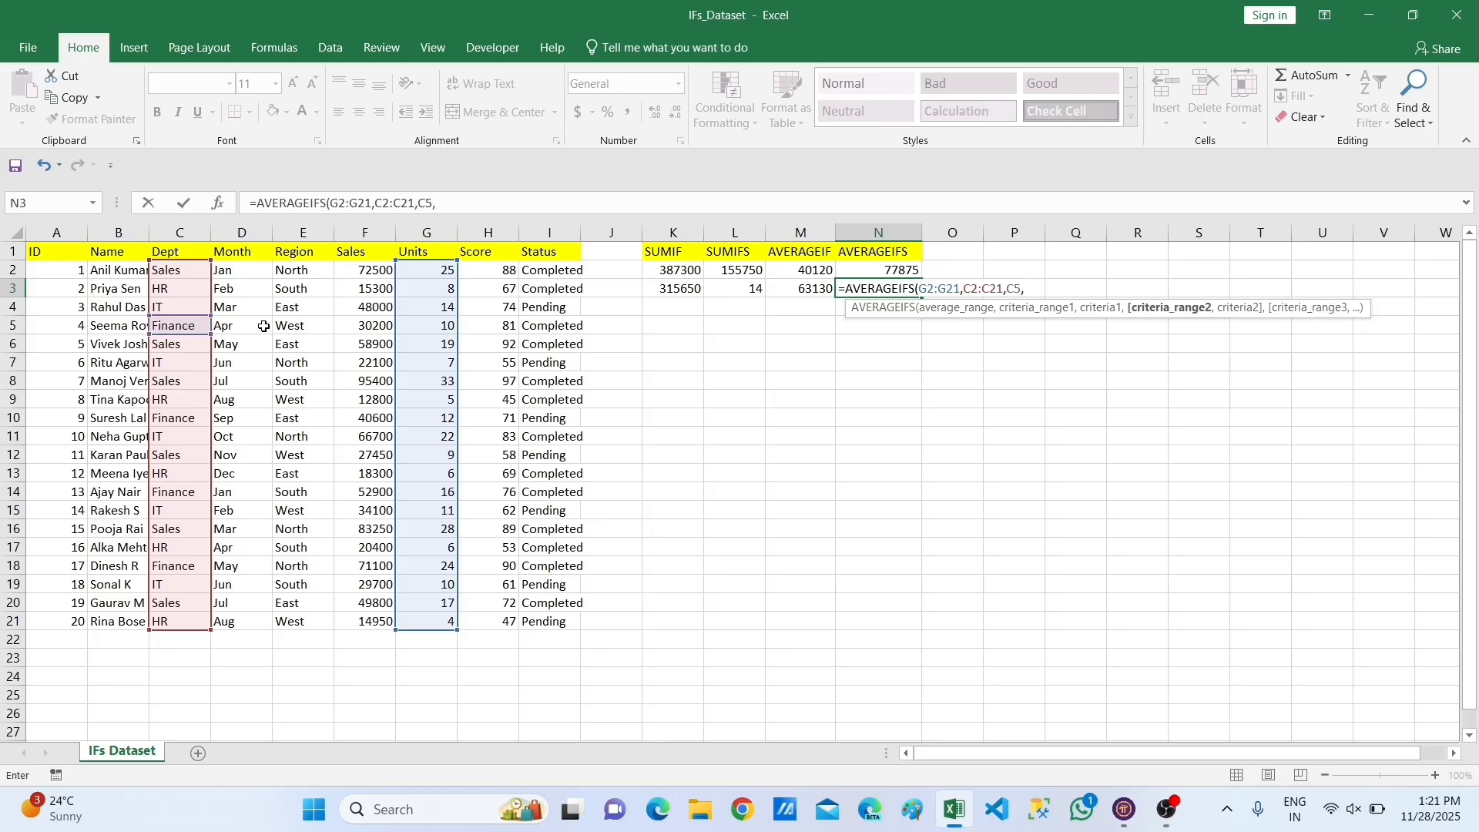
Add the Region cells E2:E21 with E5, West, as the second criterion and complete the AVERAGEIFS formula in N3.
left_click(301, 272)
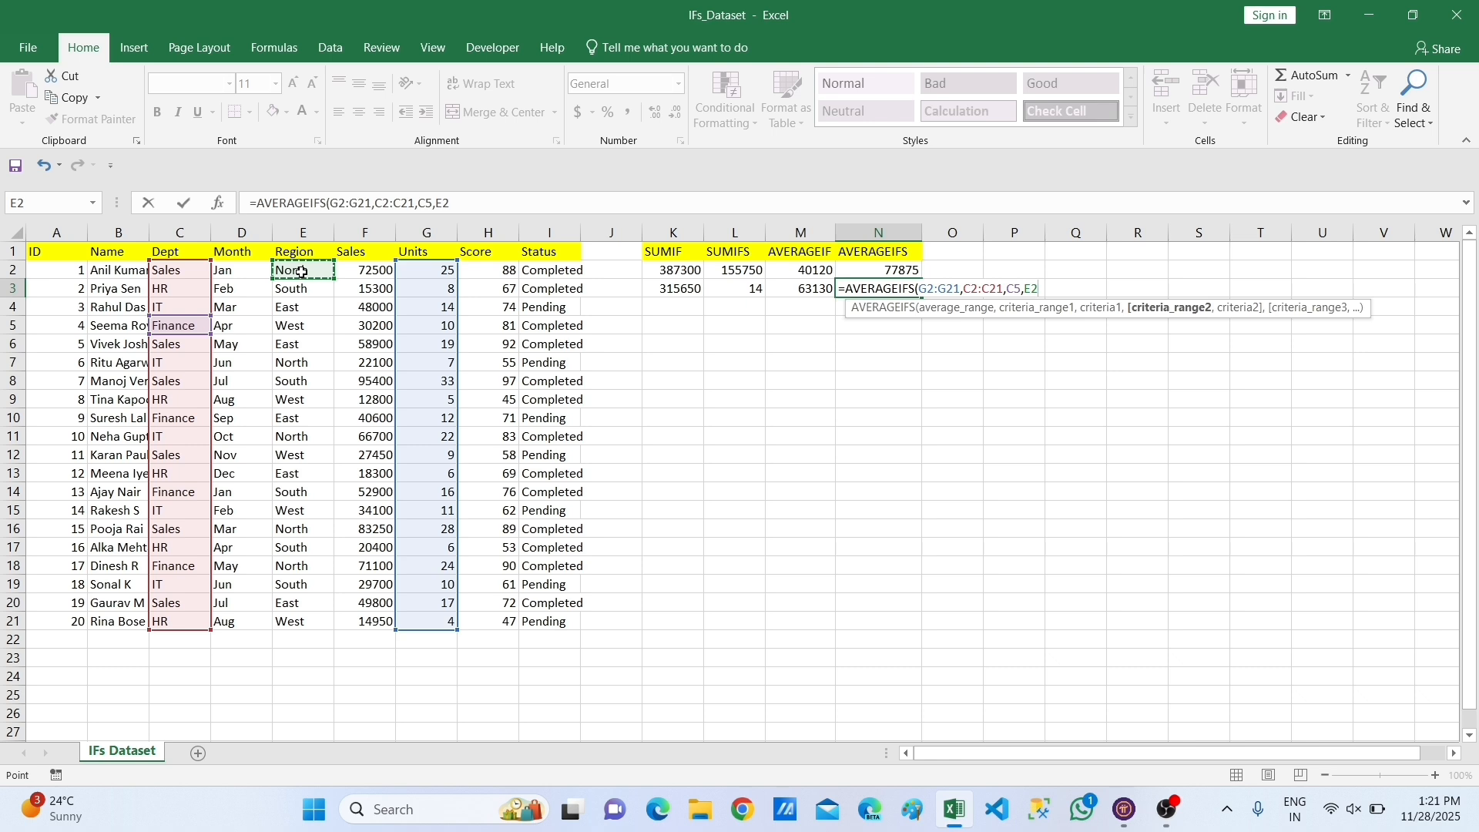
key("shift+Down")
key("shift+Down")
key("shift+Down")
key("shift+Down")
key("shift+Down")
key("shift+Down")
key("shift+Down")
key("shift+Down")
key("shift+Down")
key("shift+Down")
key("shift+Down")
key("shift+Down")
key("shift+Down")
key("shift+Down")
key("shift+Down")
key("shift+Down")
key("shift+Down")
key("shift+Down")
key("shift+Down")
key("shift+Down")
key("shift+Up")
key("shift+Up")
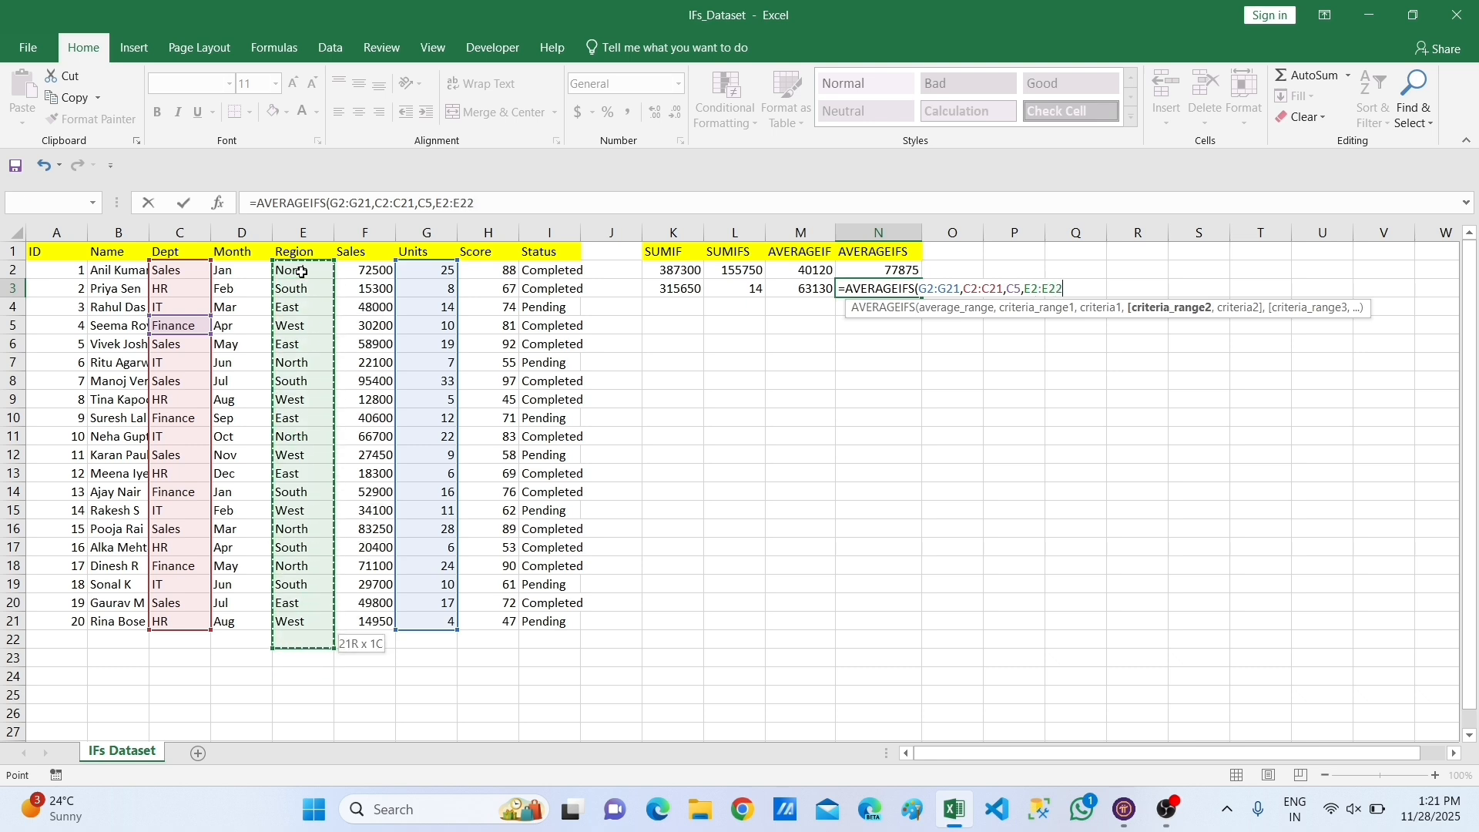
type(",")
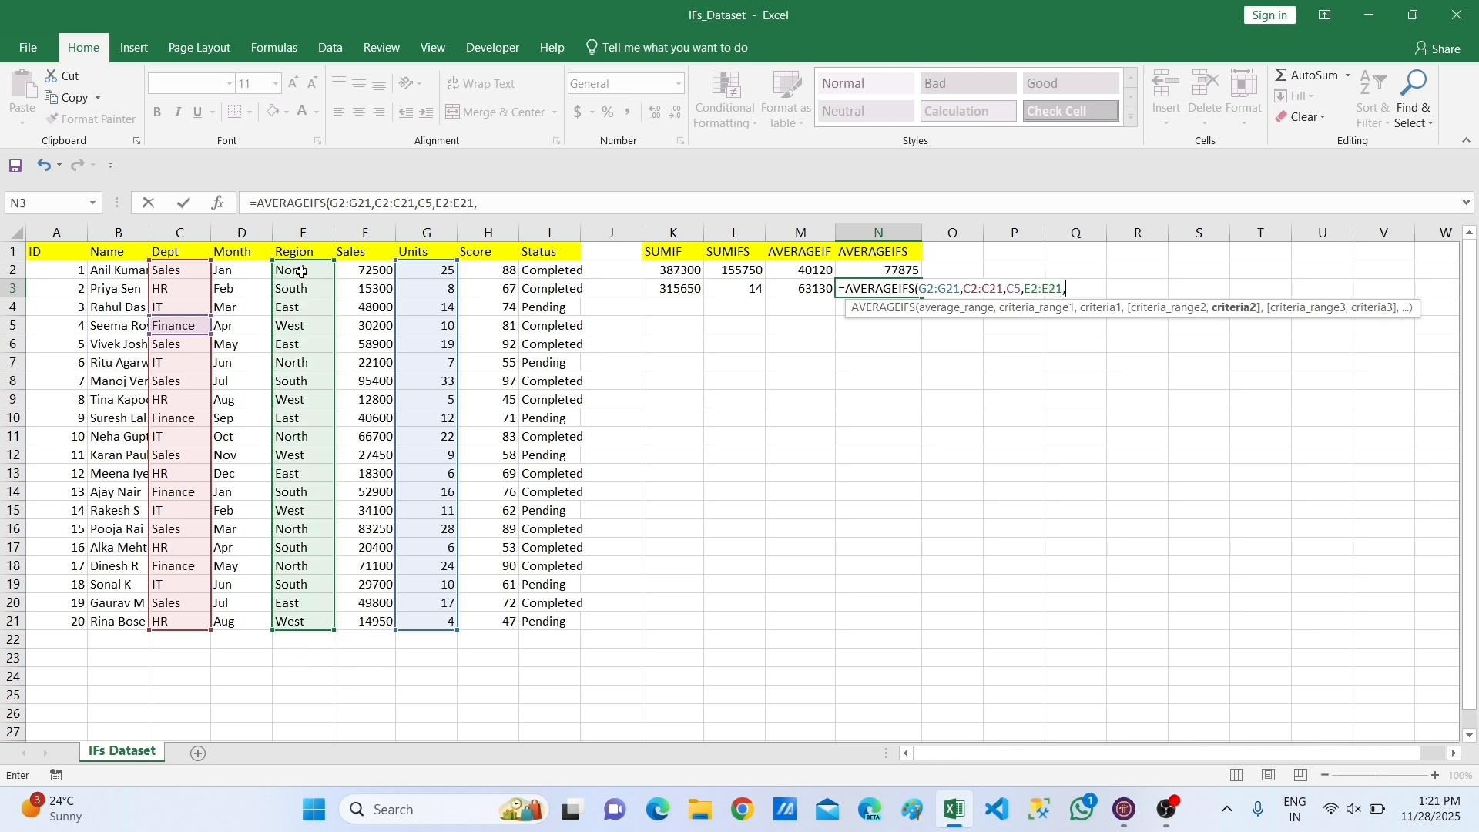
left_click(285, 328)
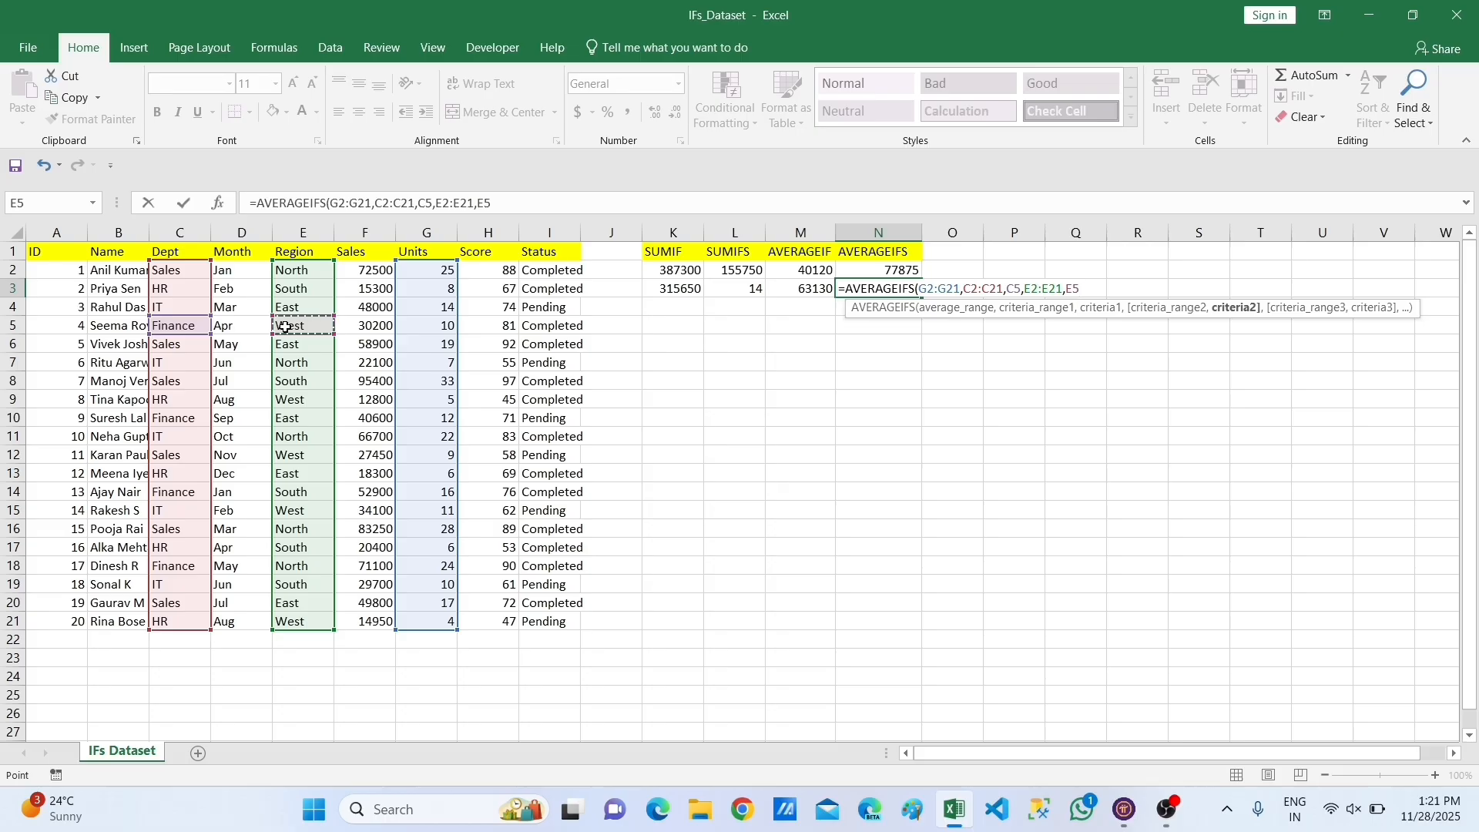
key("Return")
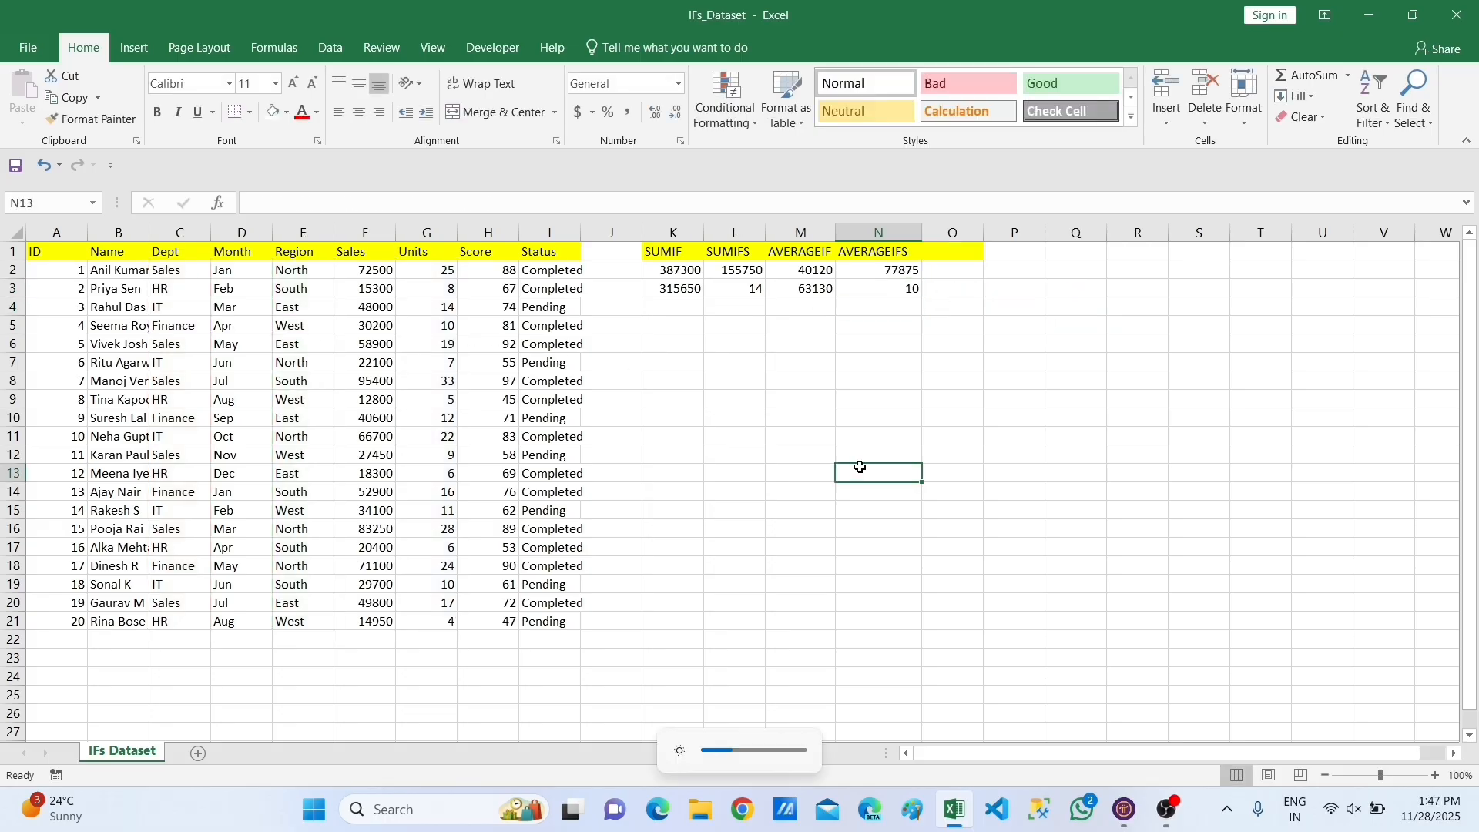
Enter the heading COUNTIF in cell O1.
left_click(856, 467)
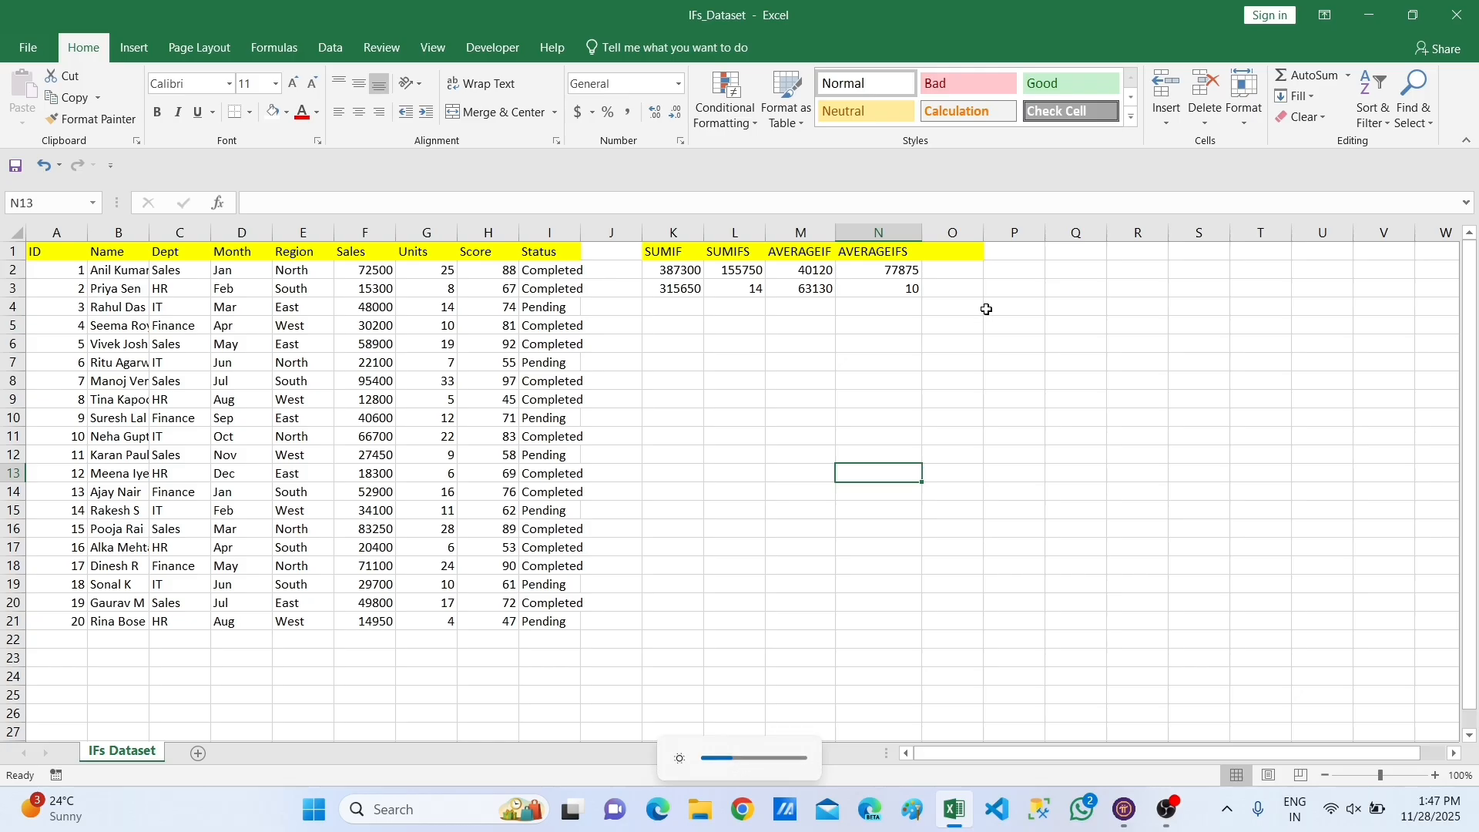
left_click(955, 253)
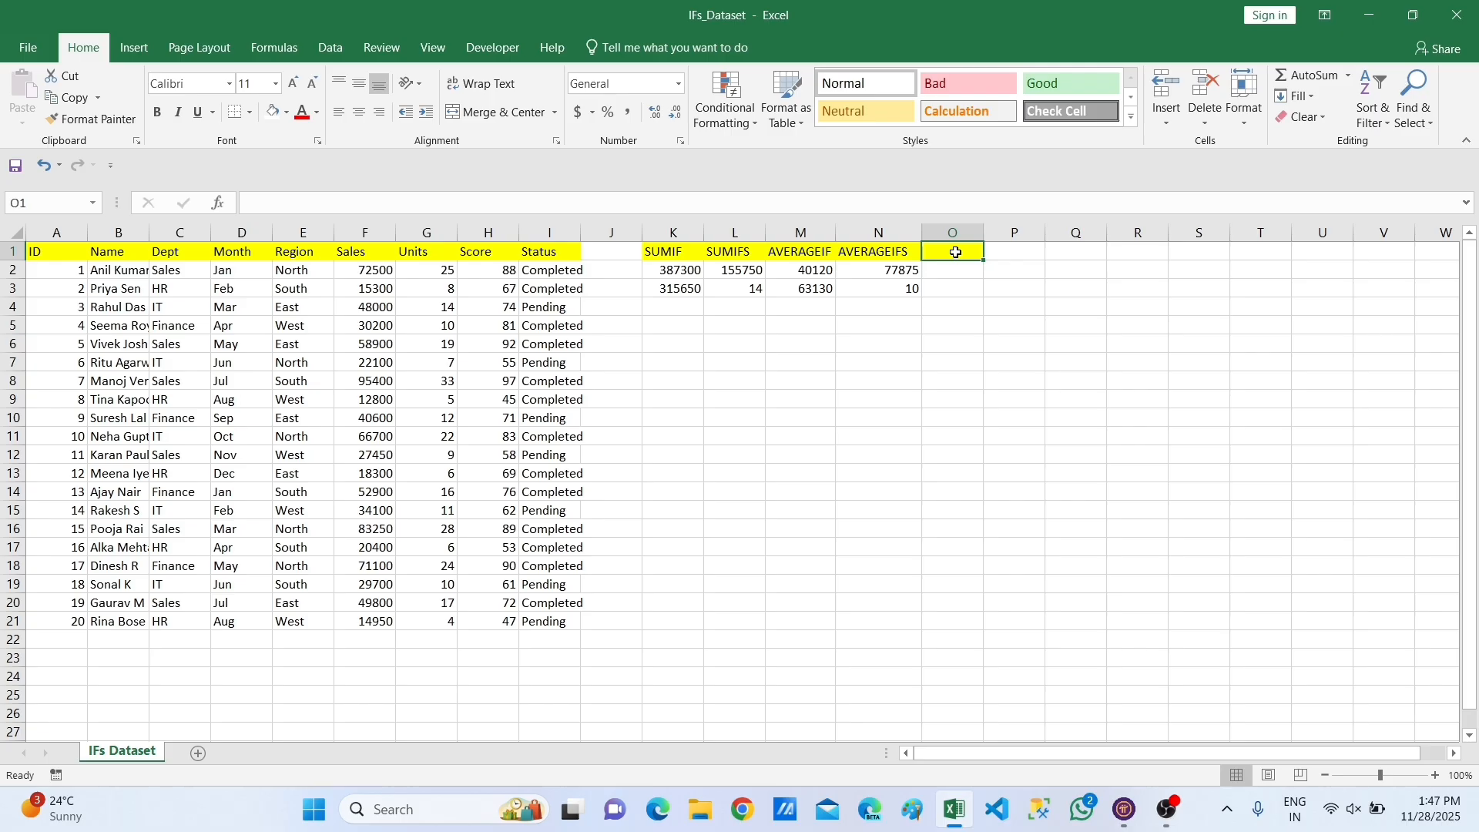
type("COUNT")
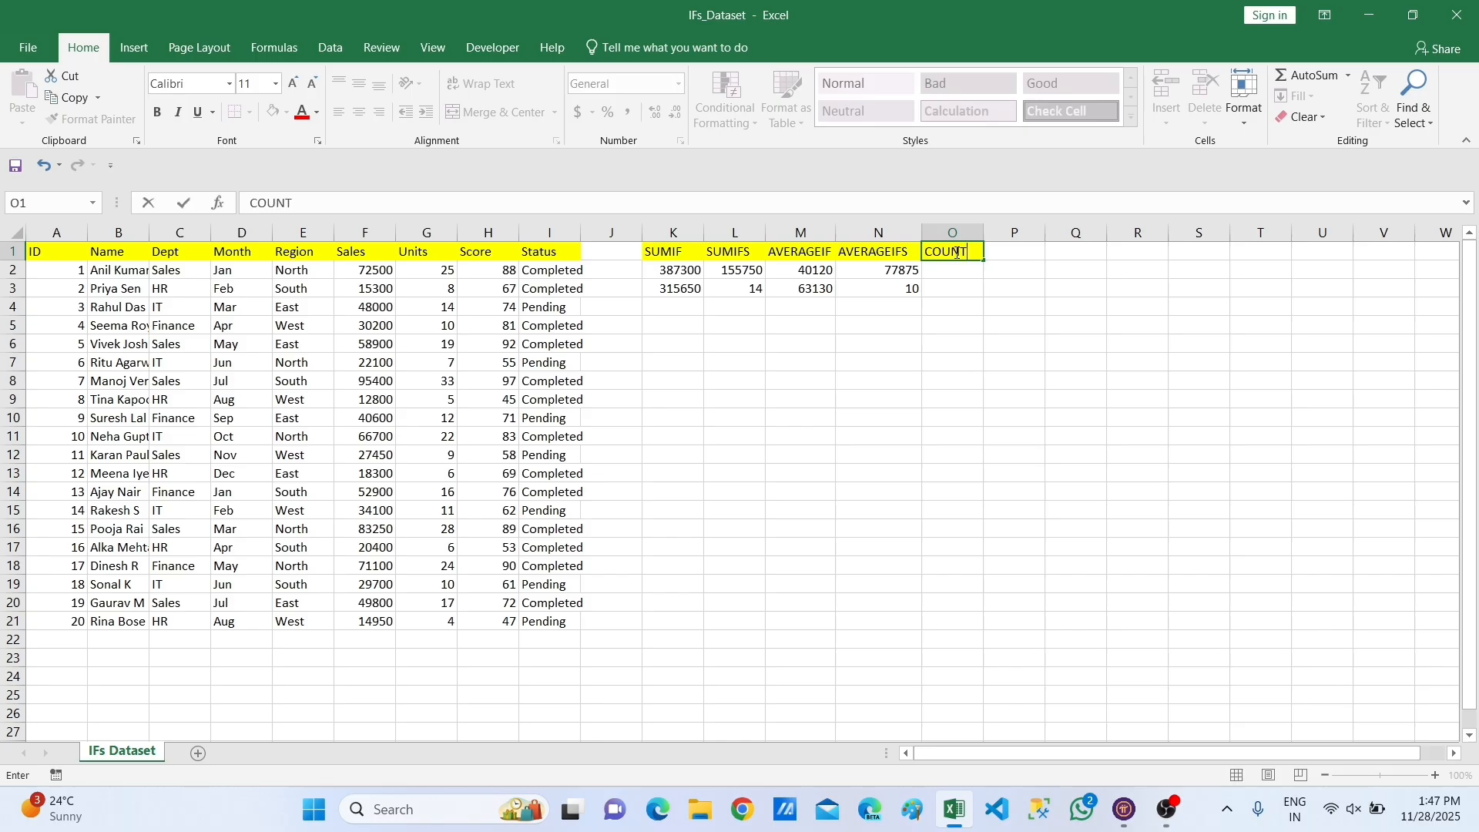
type("IF")
key("Return")
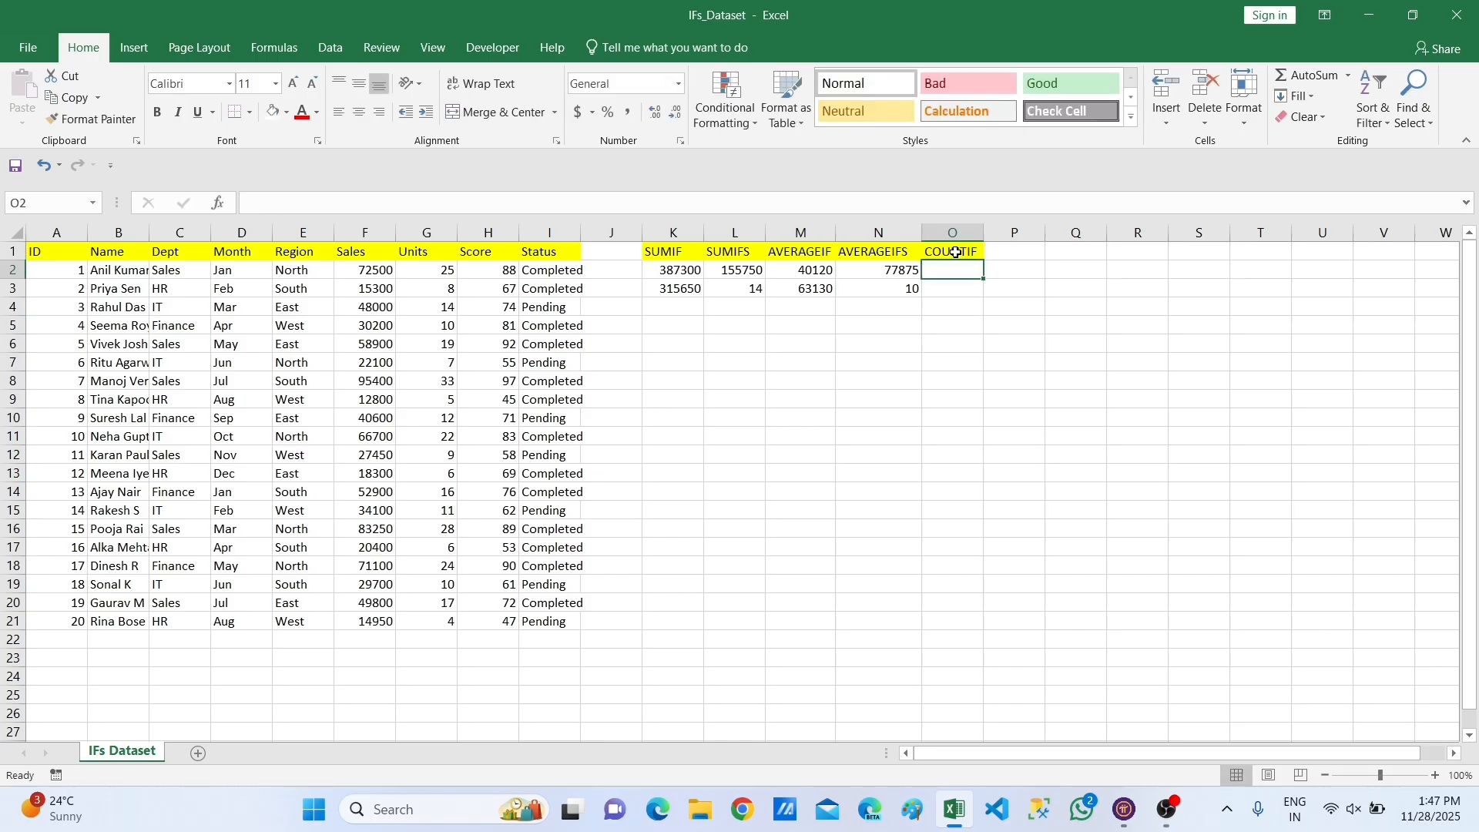
Start a COUNTIF formula in cell O2 under the new heading.
type("=FCOU")
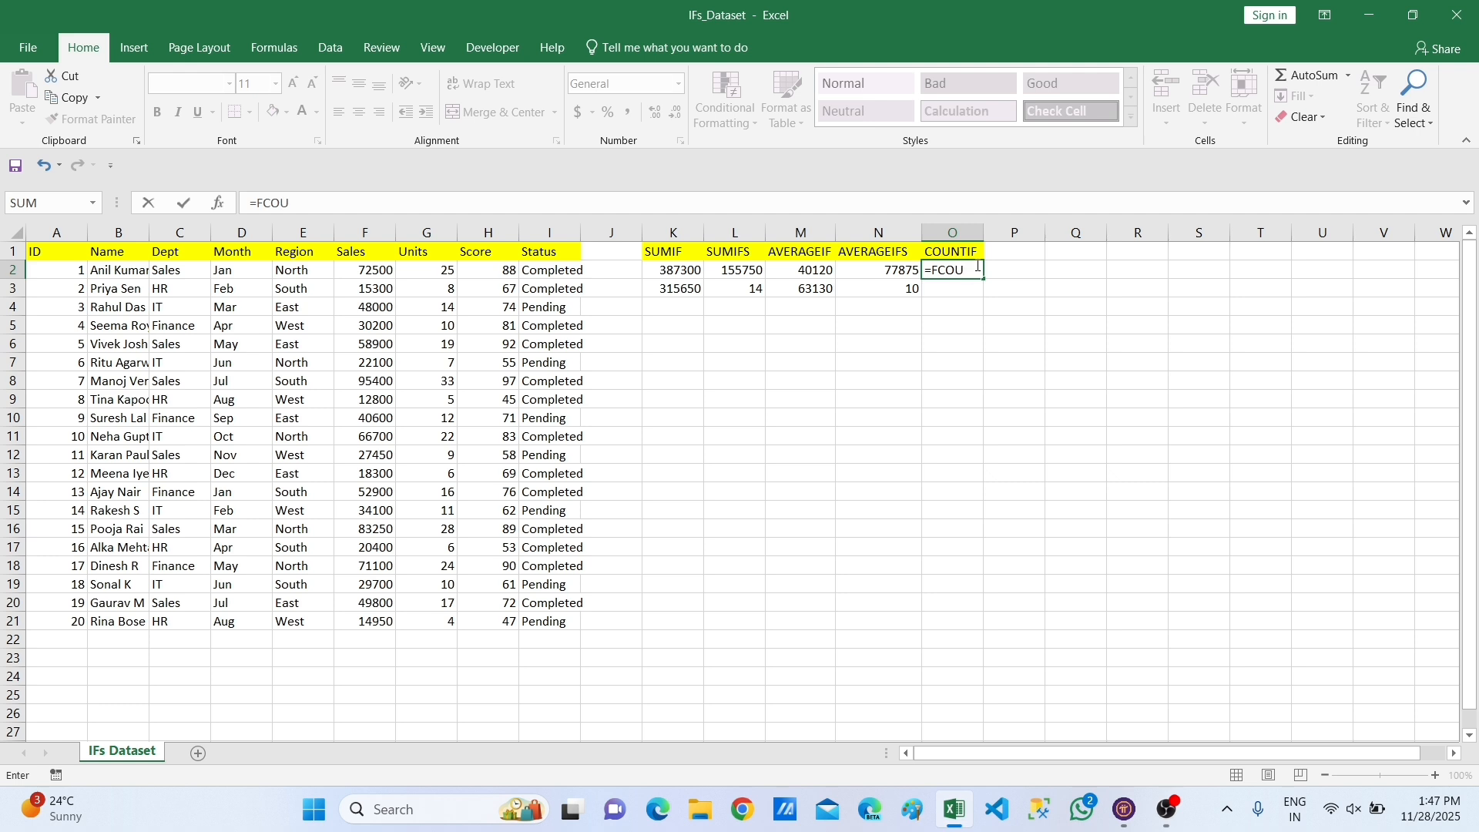
key("BackSpace")
key("BackSpace")
key("BackSpace")
key("BackSpace")
type("COUN")
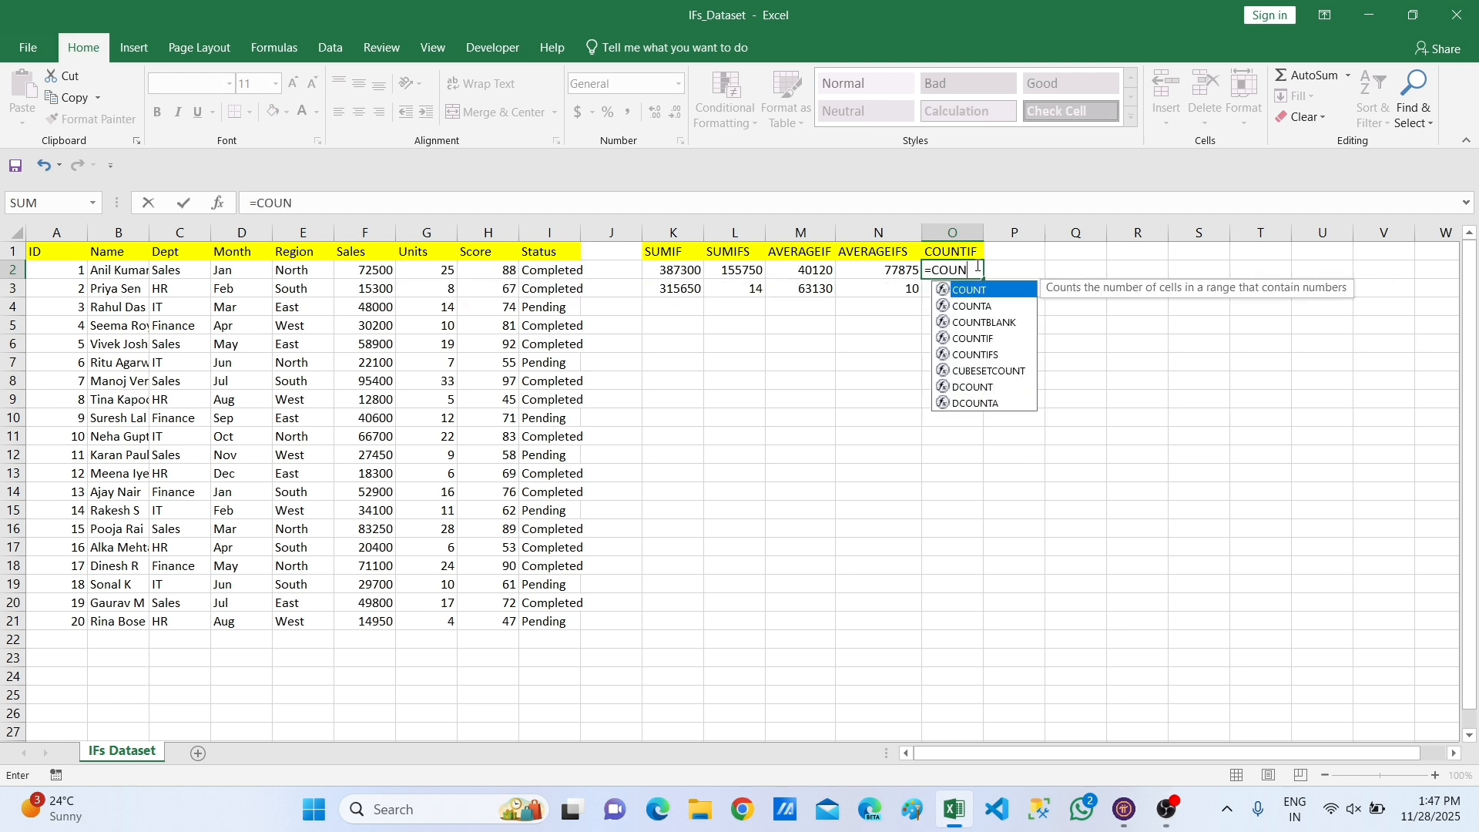
double_click(991, 338)
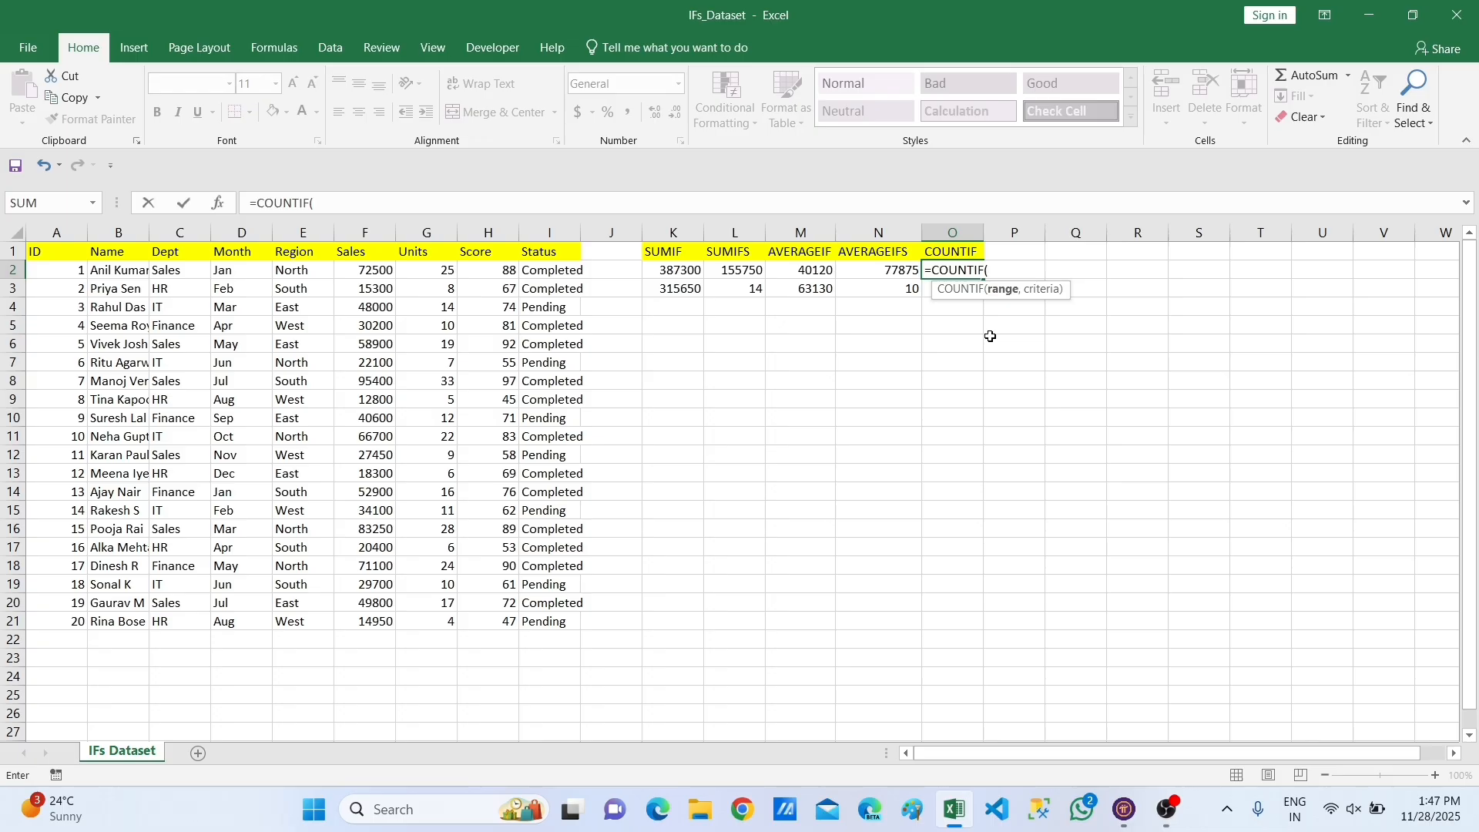
Complete the COUNTIF formula in O2 with the Dept cells C2:C21 as the range and C2, Sales, as the criterion.
left_click(185, 269)
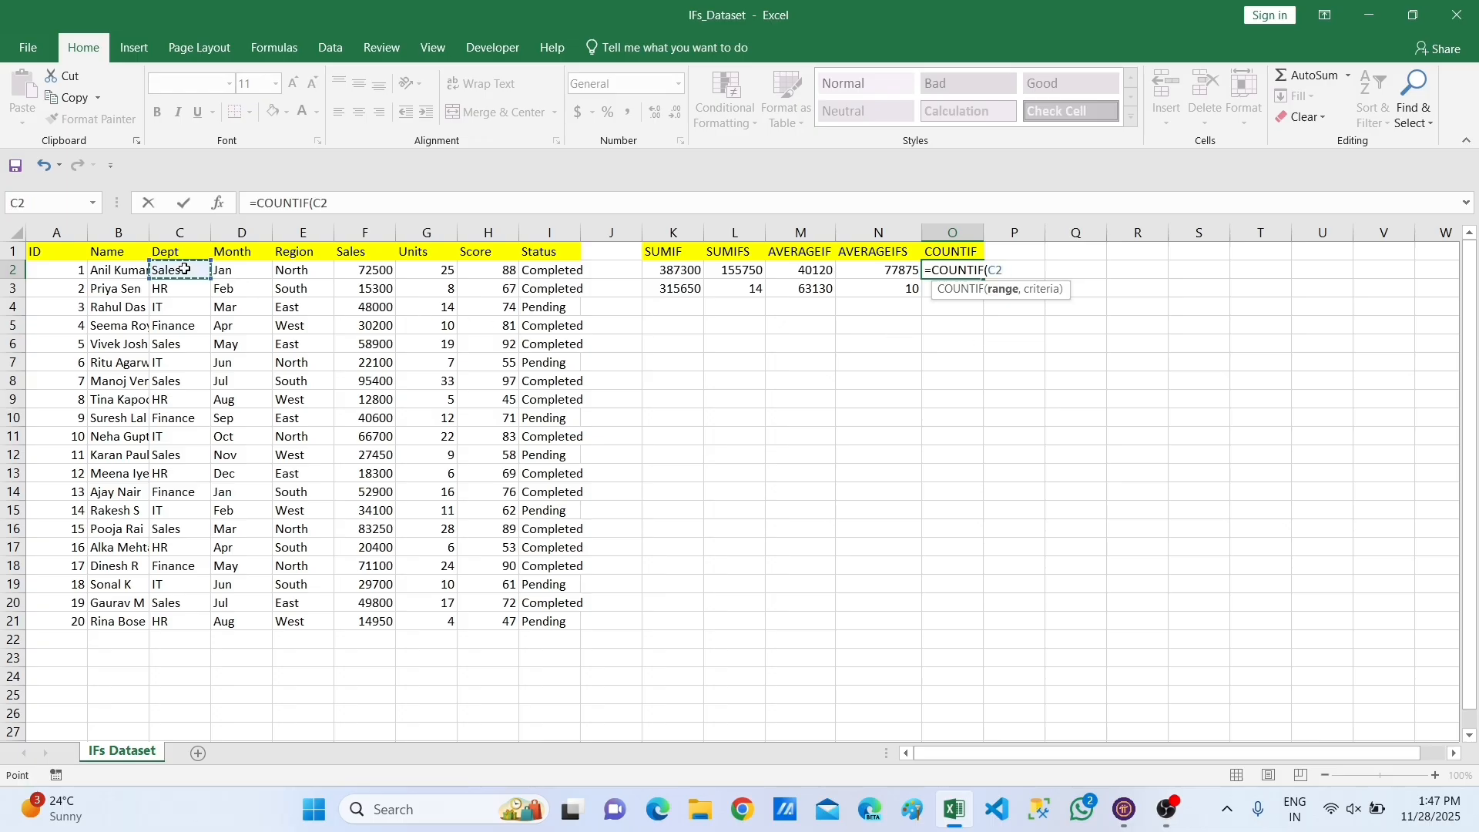
left_click_drag(185, 268, 185, 512)
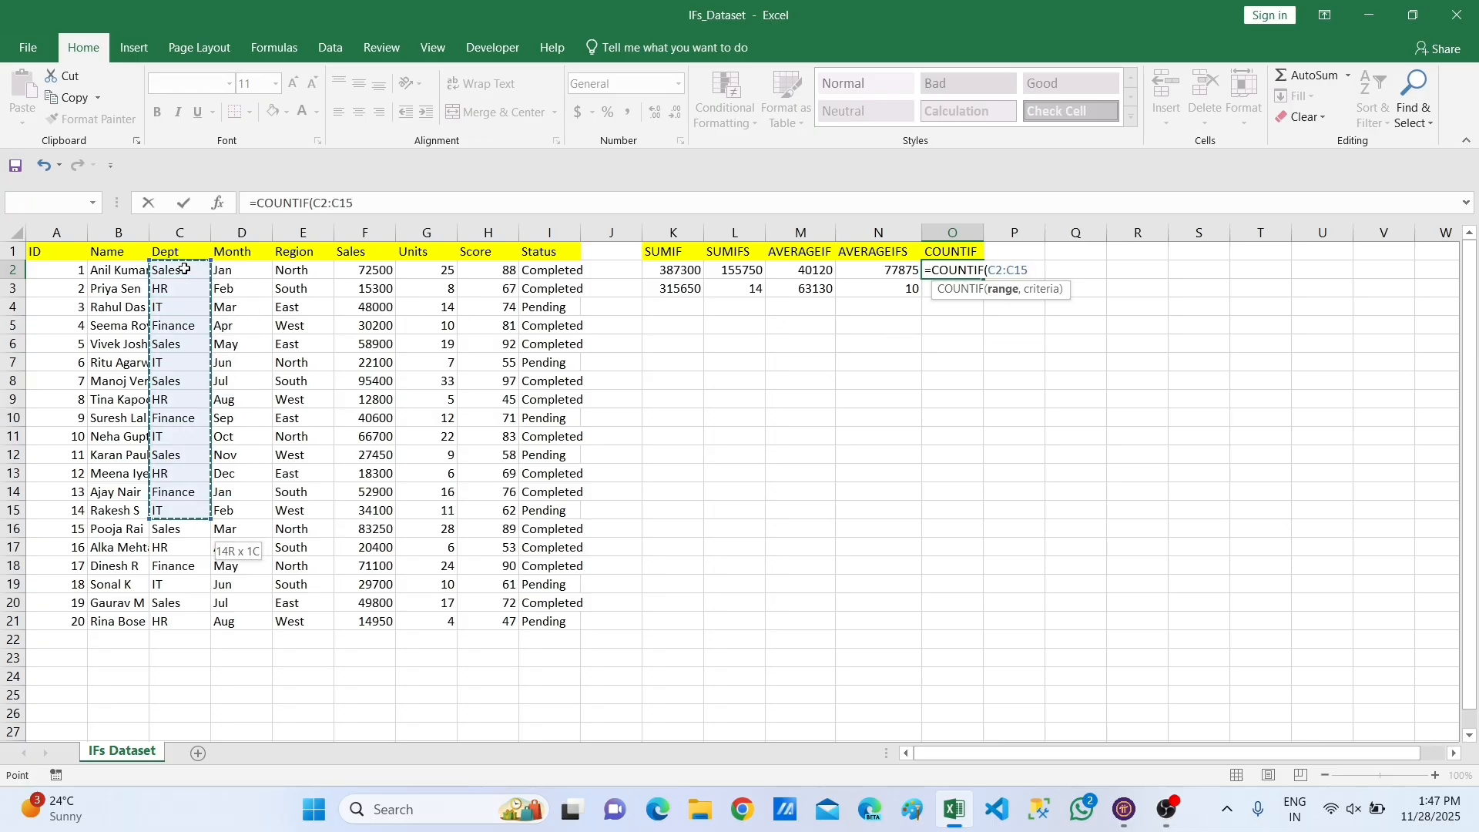
key("shift+Down")
key("shift+Down")
key("shift+Down")
key("shift+Down")
key("shift+Down")
key("shift+Down")
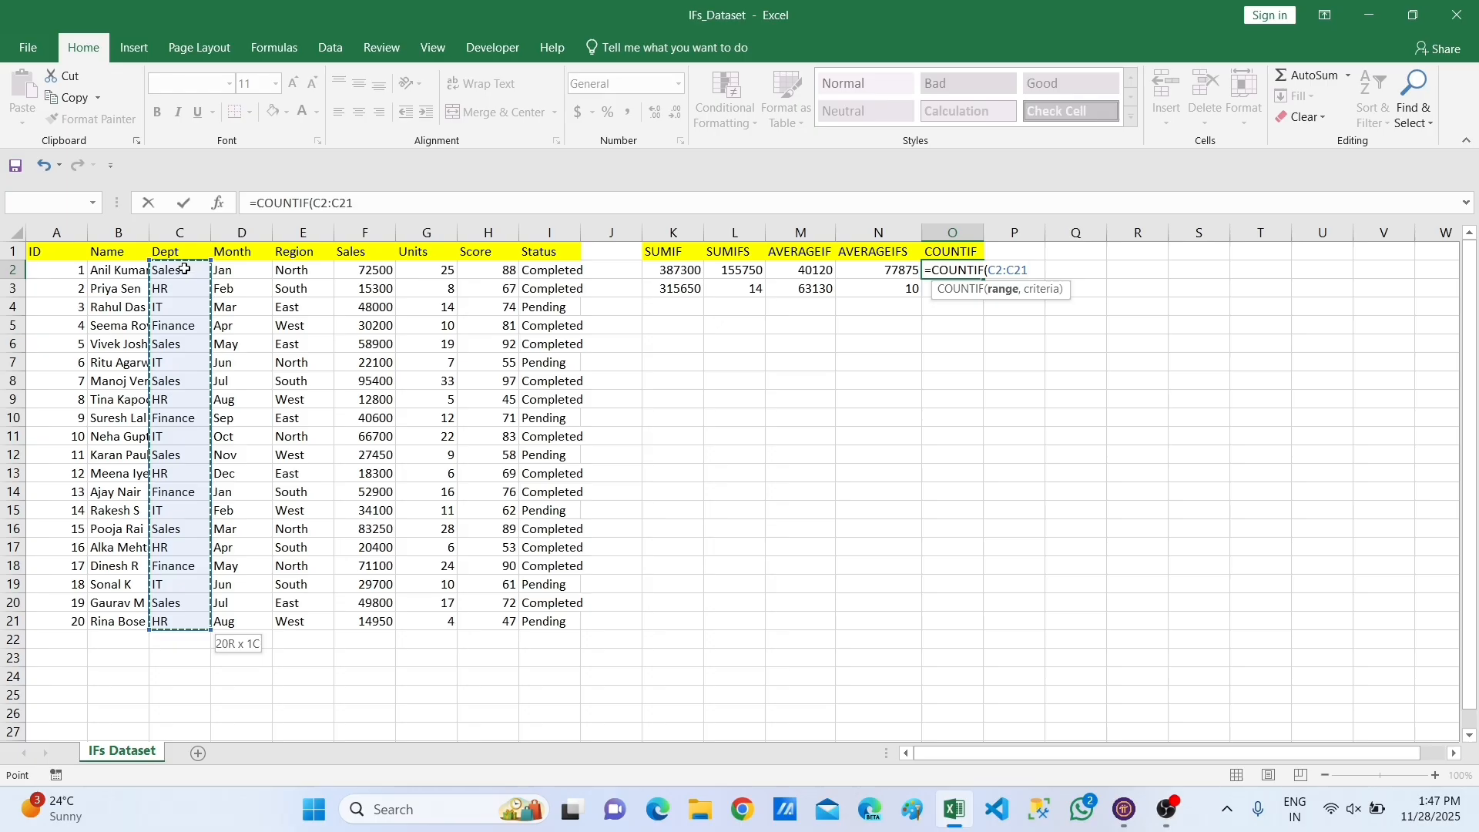
type(",")
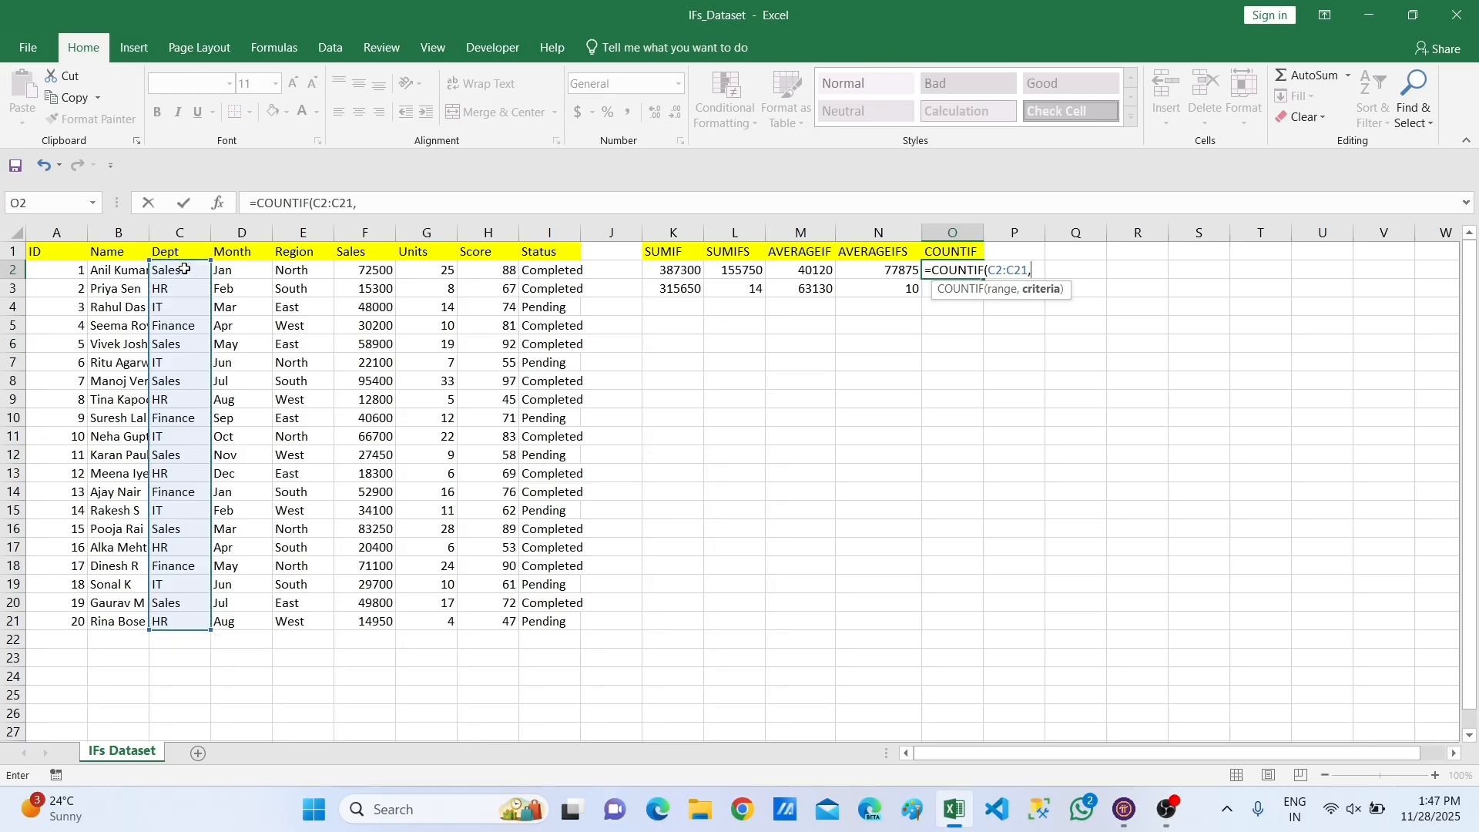
left_click(182, 272)
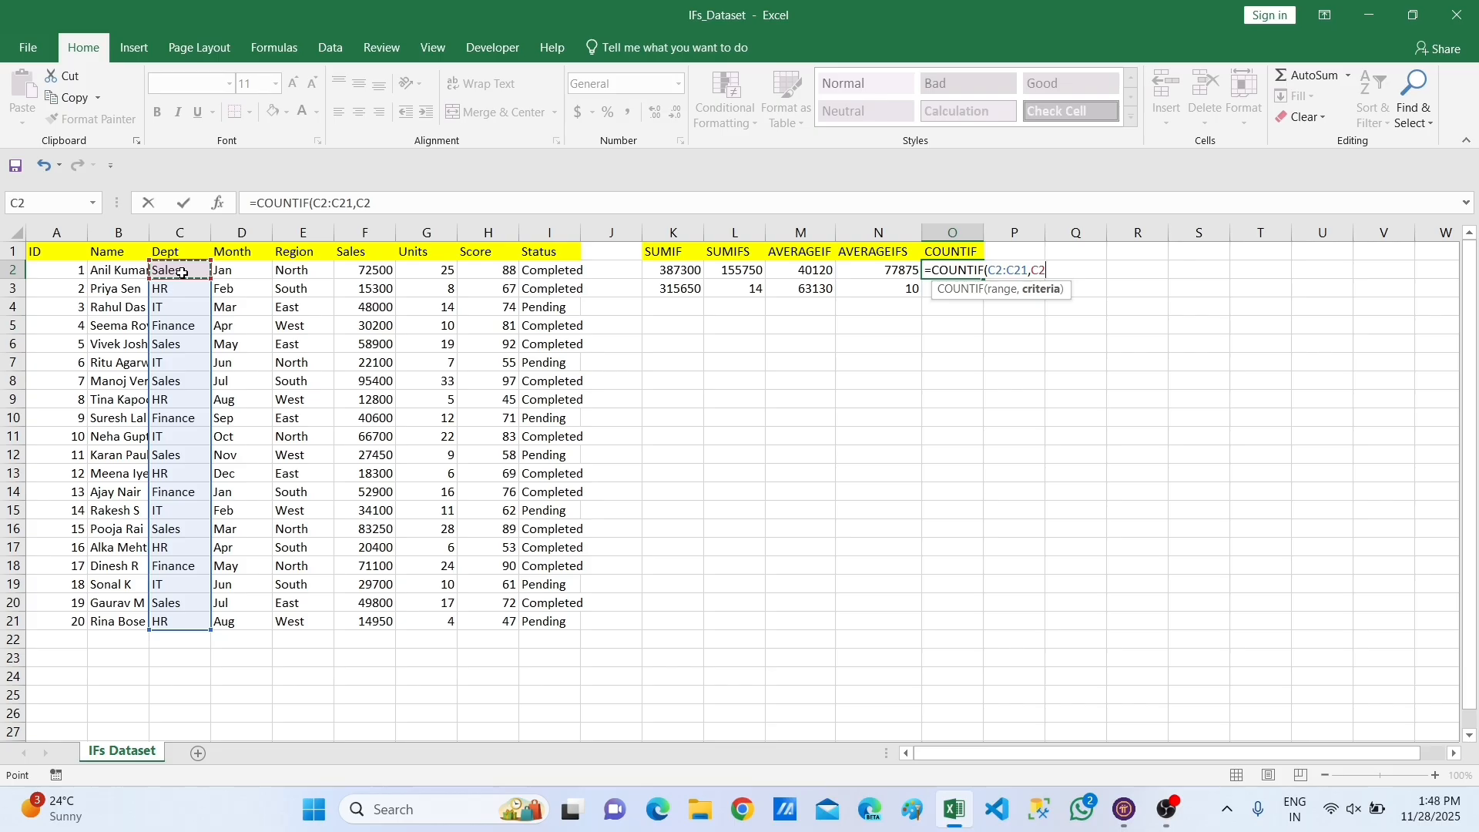
key("Return")
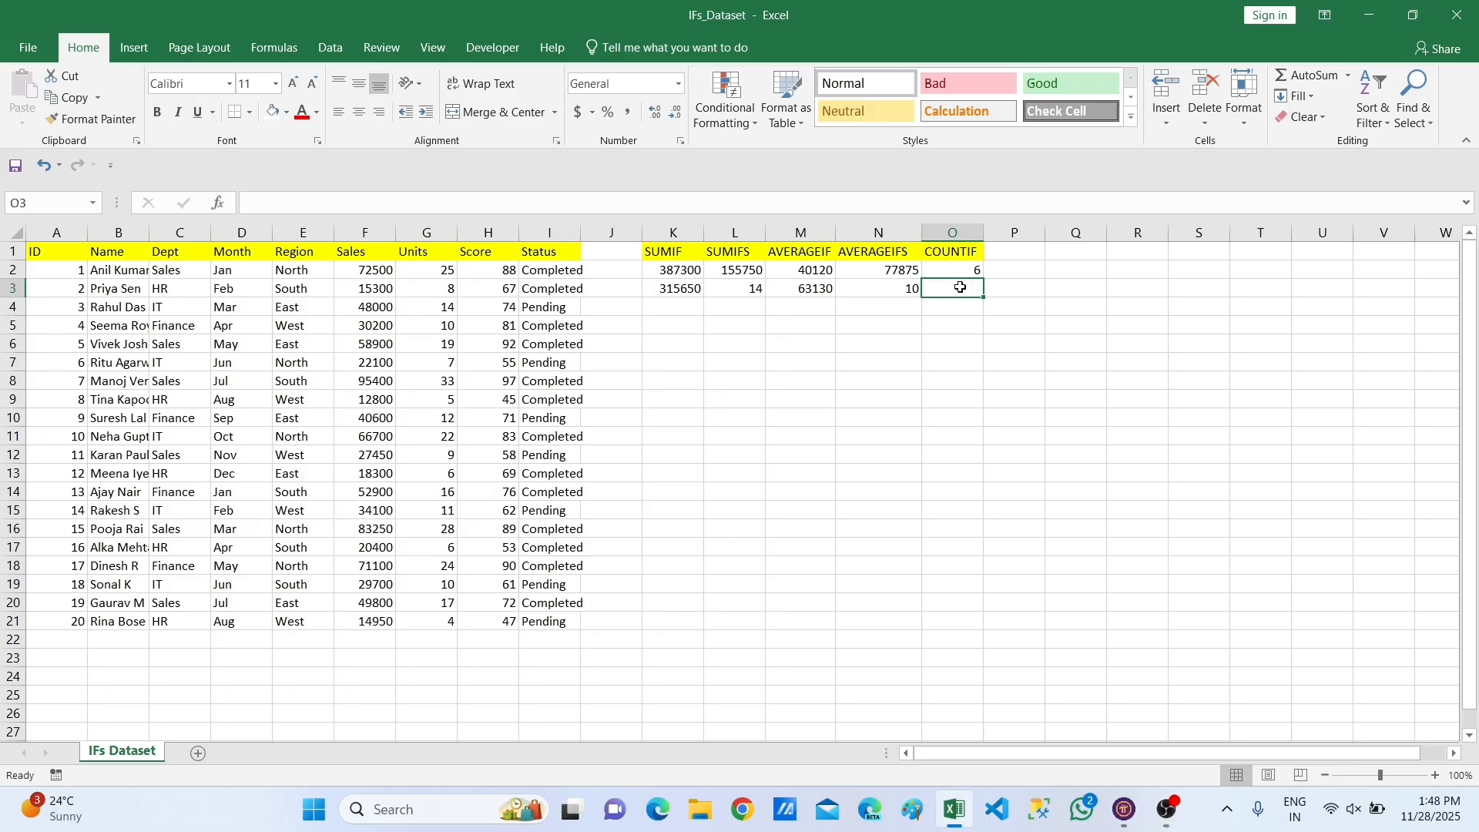
Start a second COUNTIF formula in cell O3.
type("=")
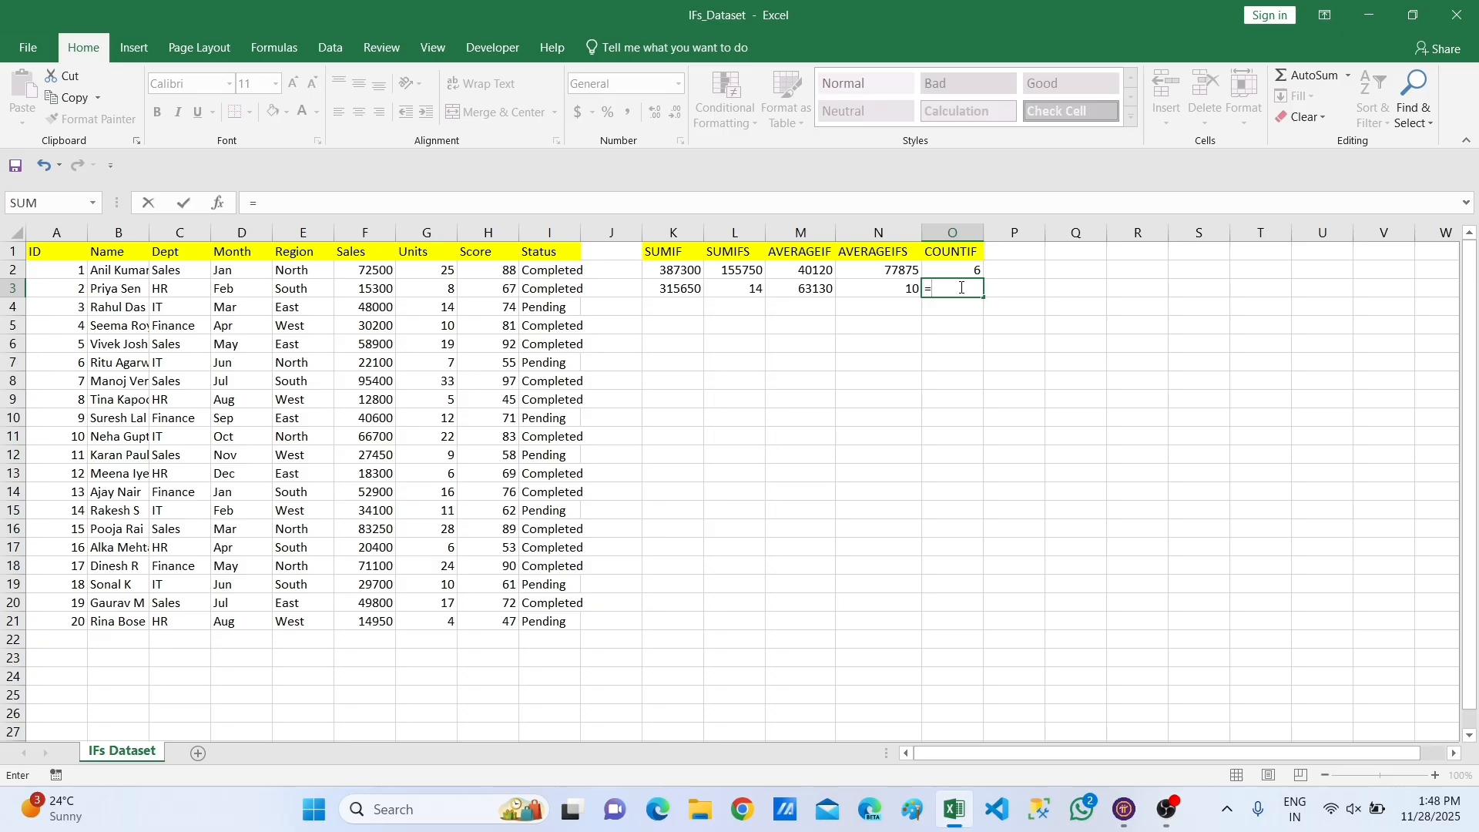
type("COOU")
key("BackSpace")
key("BackSpace")
type("OU")
key("BackSpace")
key("BackSpace")
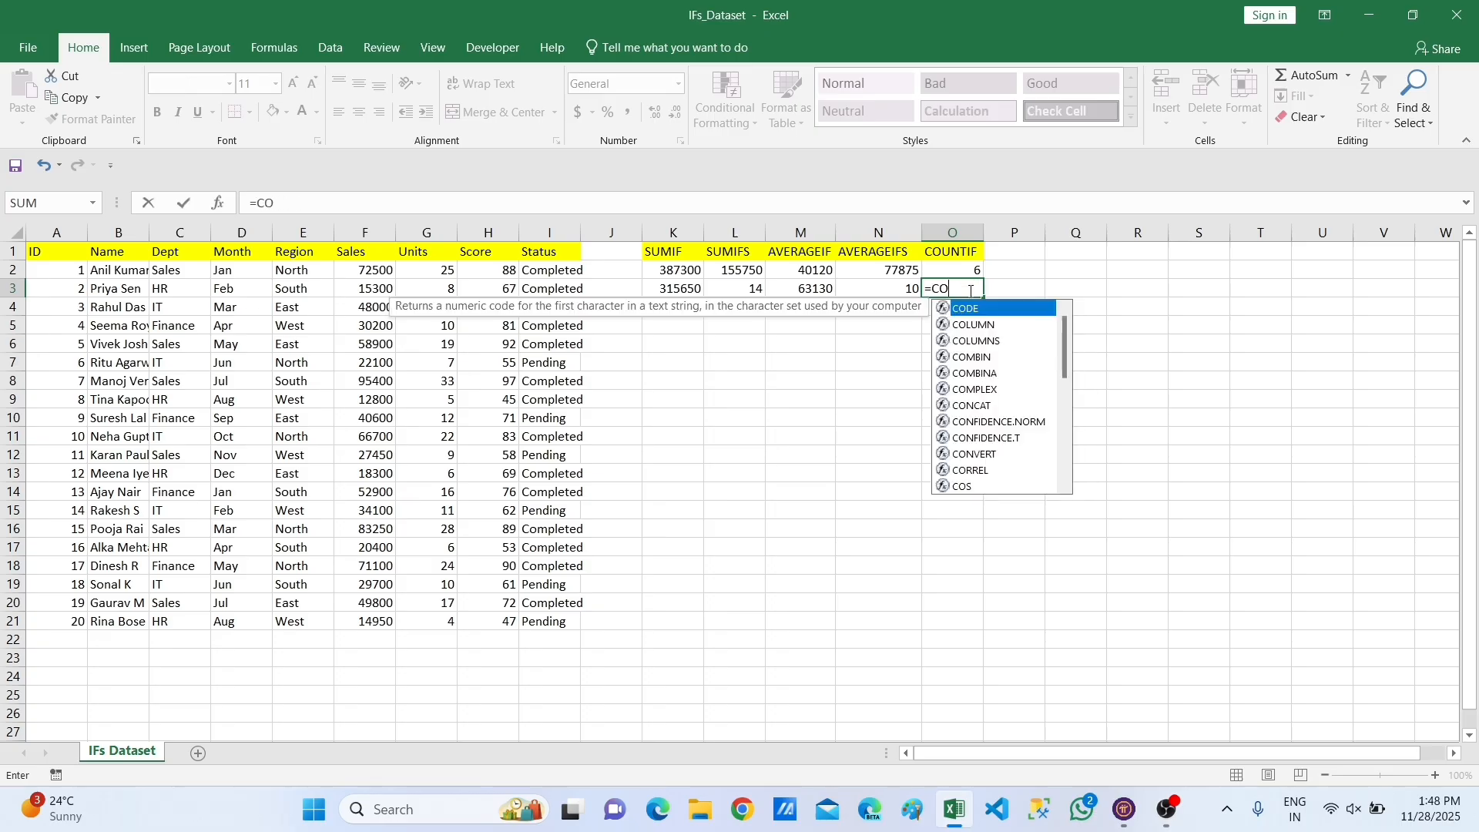
type("UNTI")
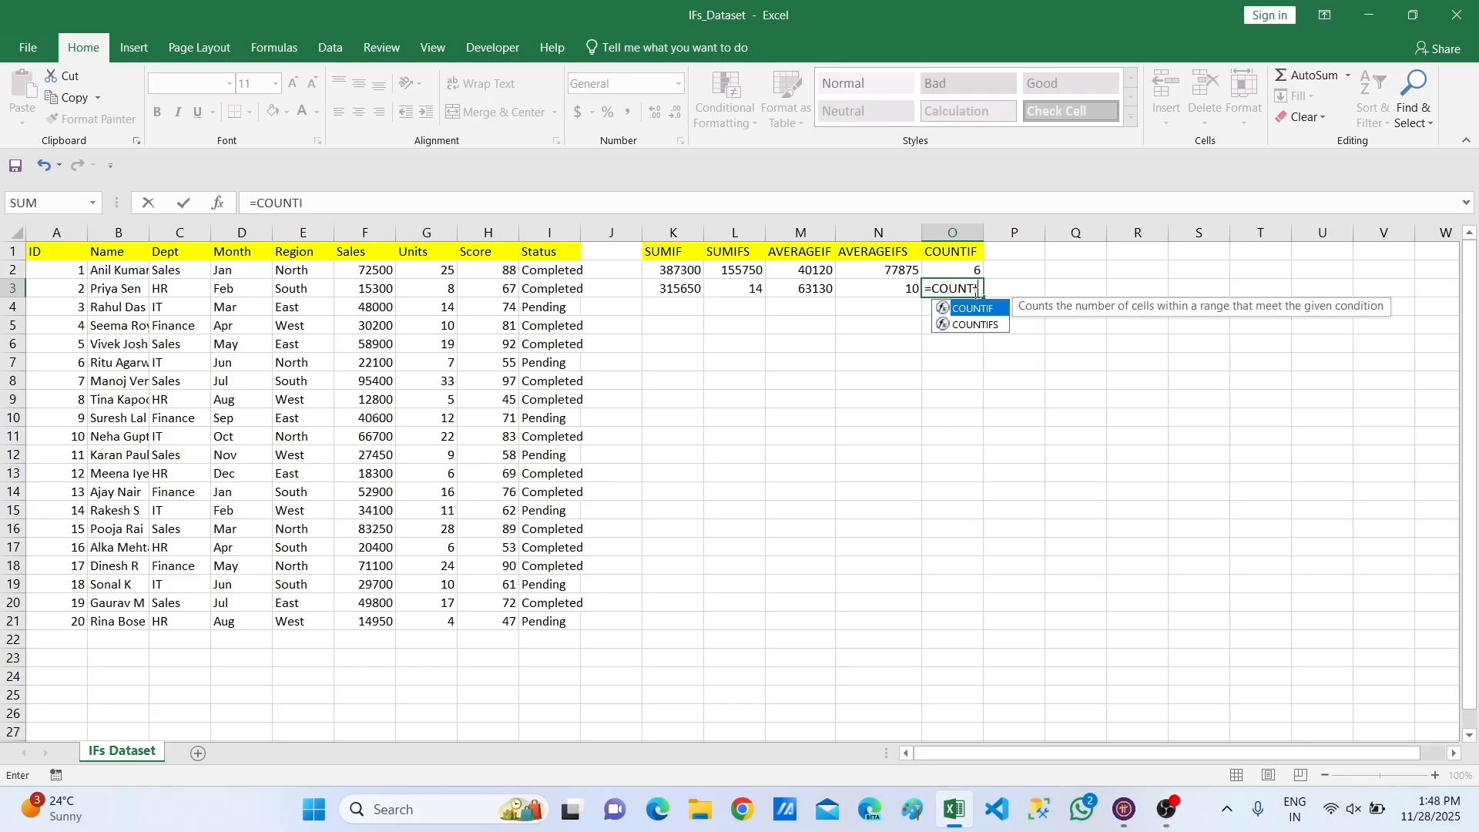
double_click(980, 308)
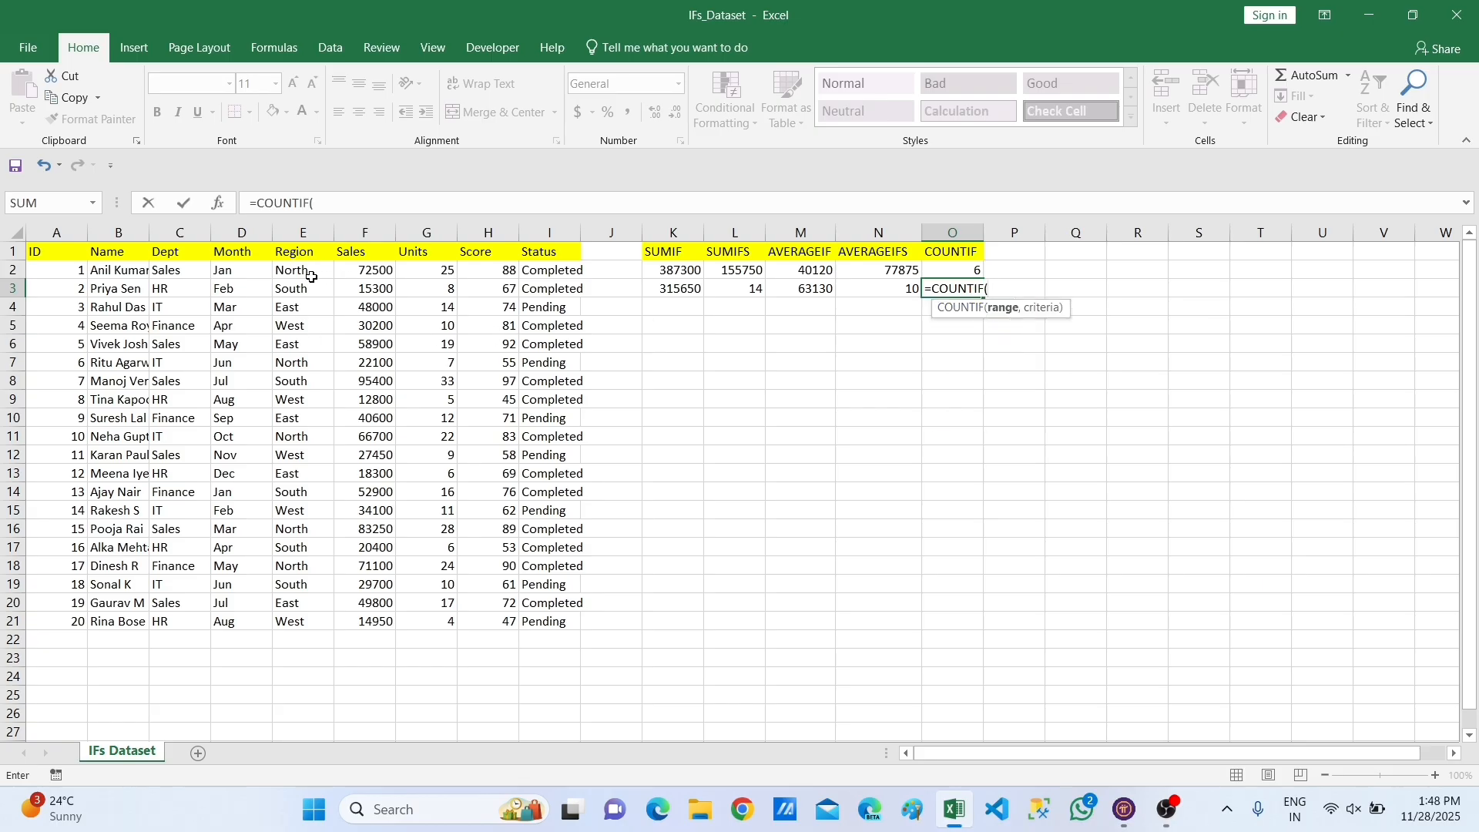
Complete the COUNTIF formula in O3 with the Region cells E2:E21 as the range and E2, North, as the criterion.
left_click_drag(310, 274, 307, 616)
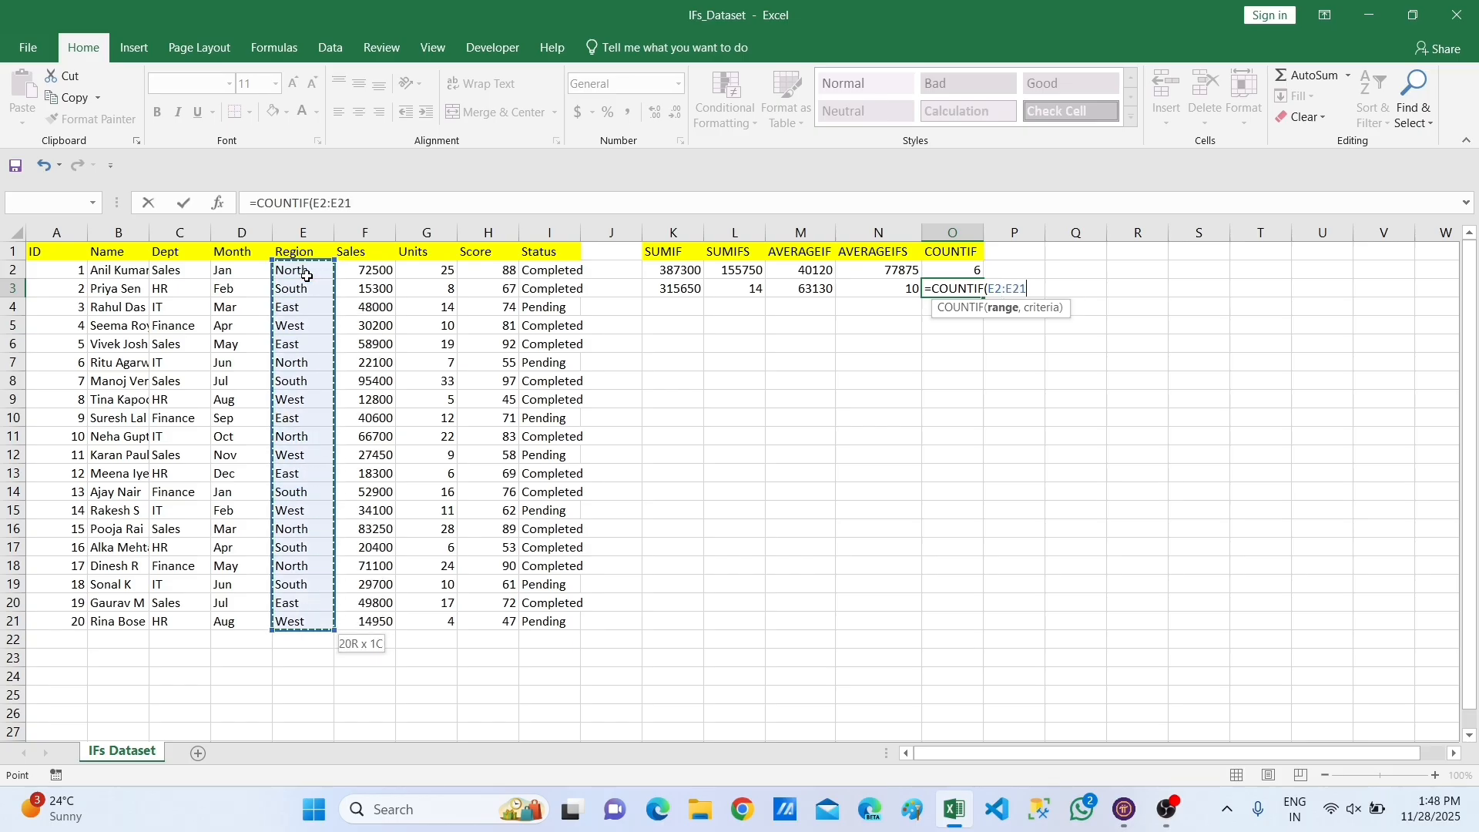
type(",")
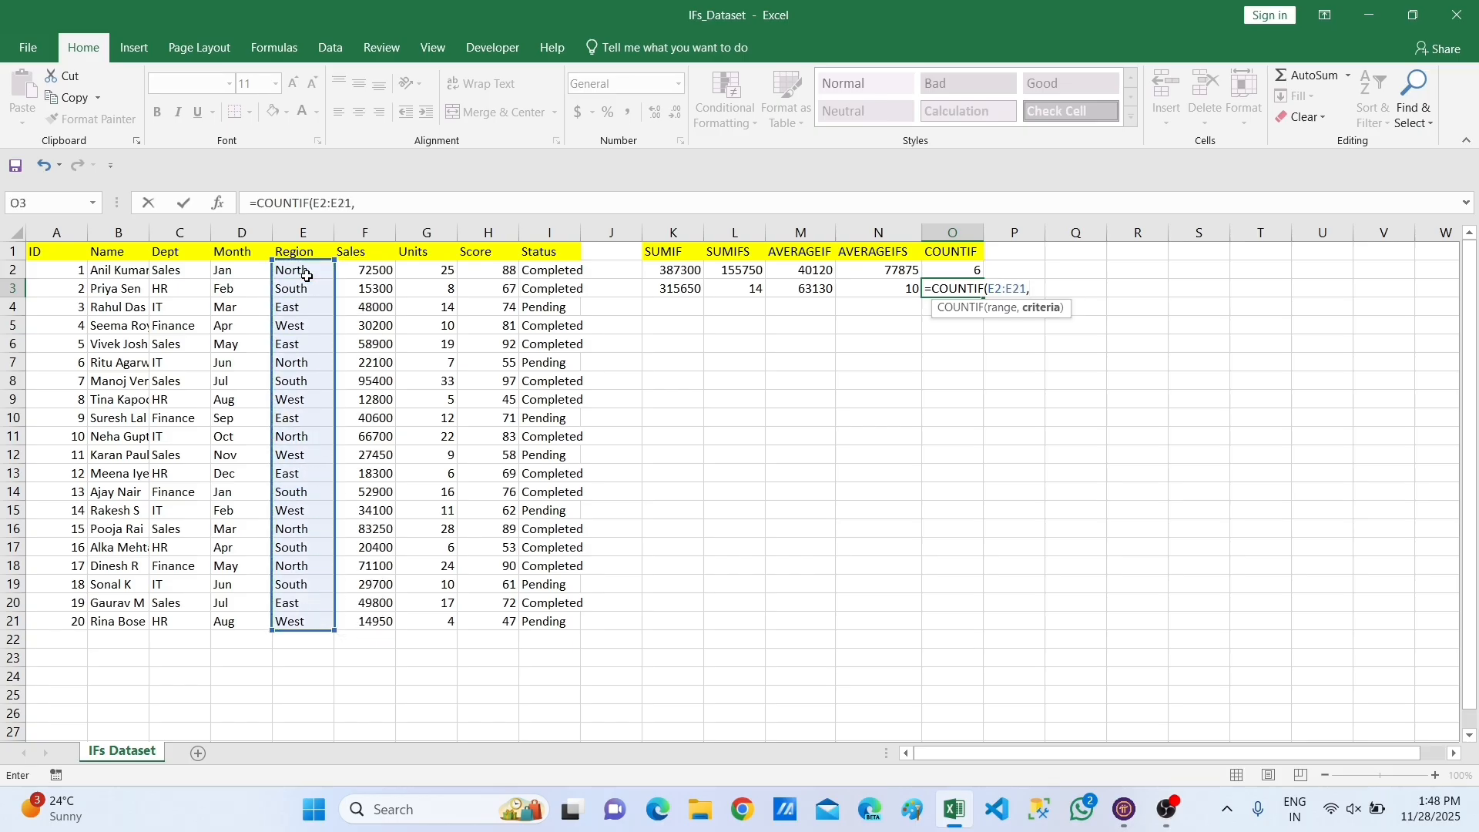
left_click(307, 275)
key("Return")
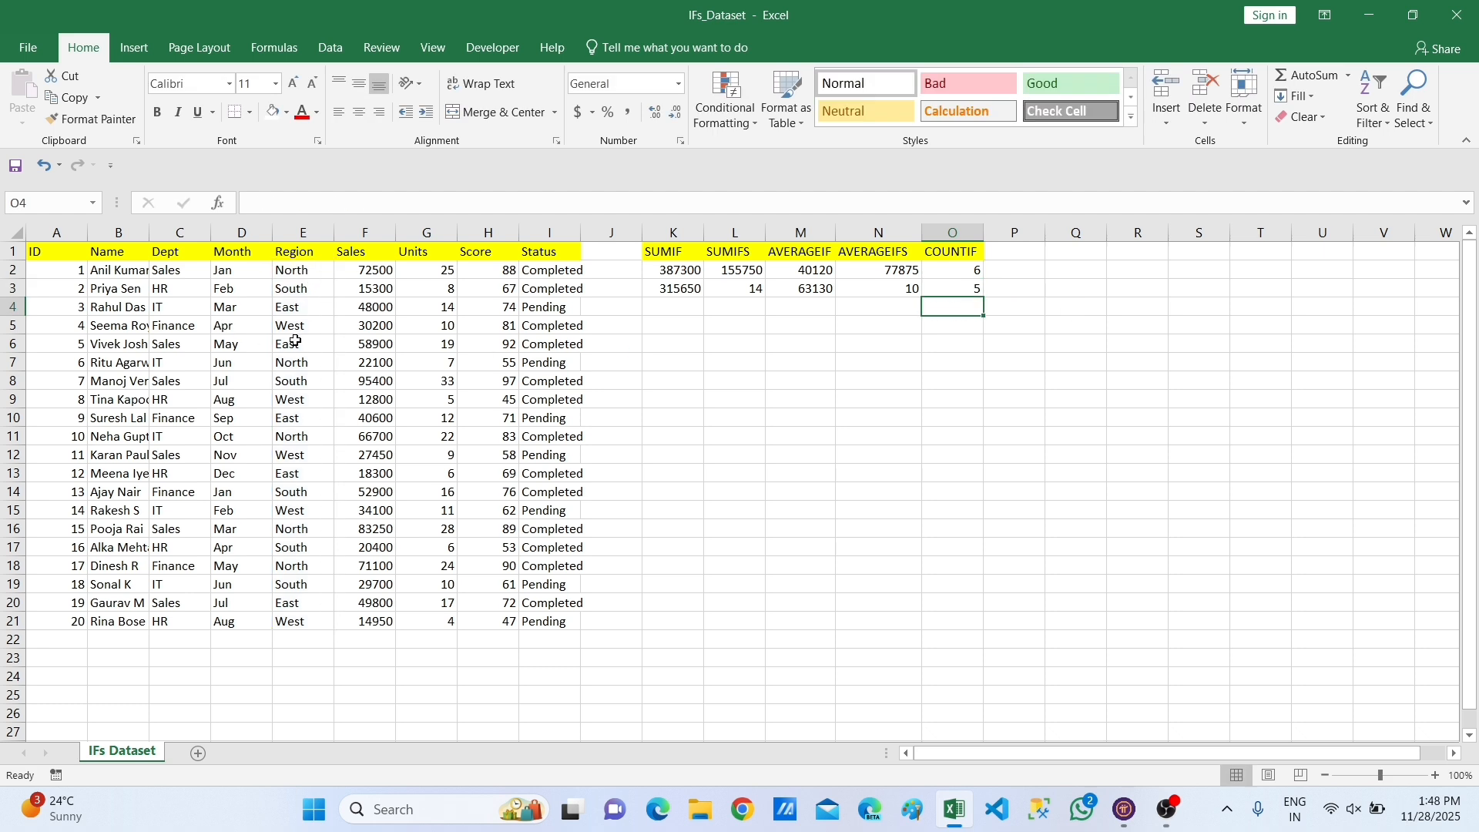
Enter the heading COUNTIFS in cell P1.
left_click(1020, 259)
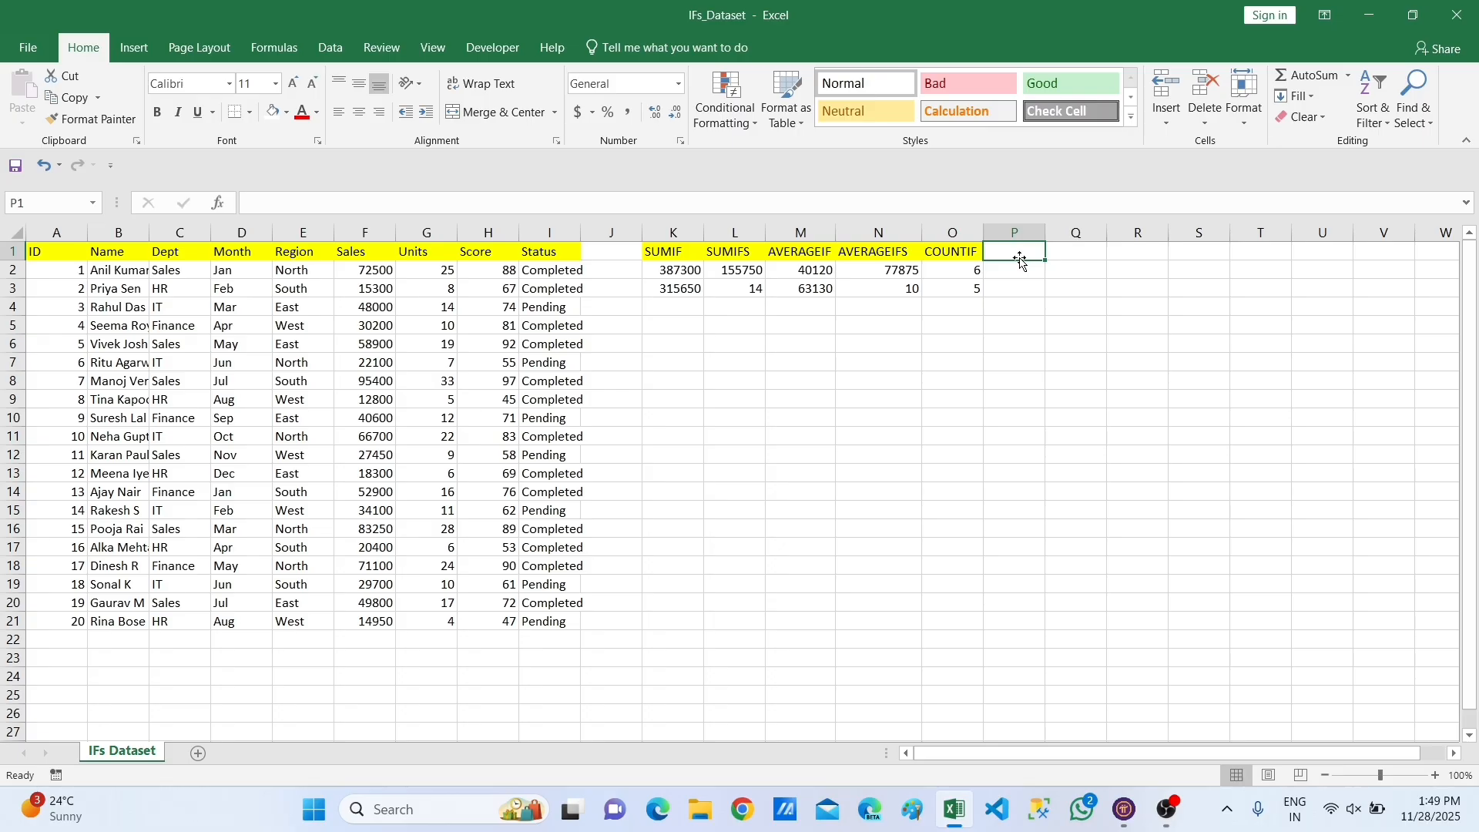
type("COUN")
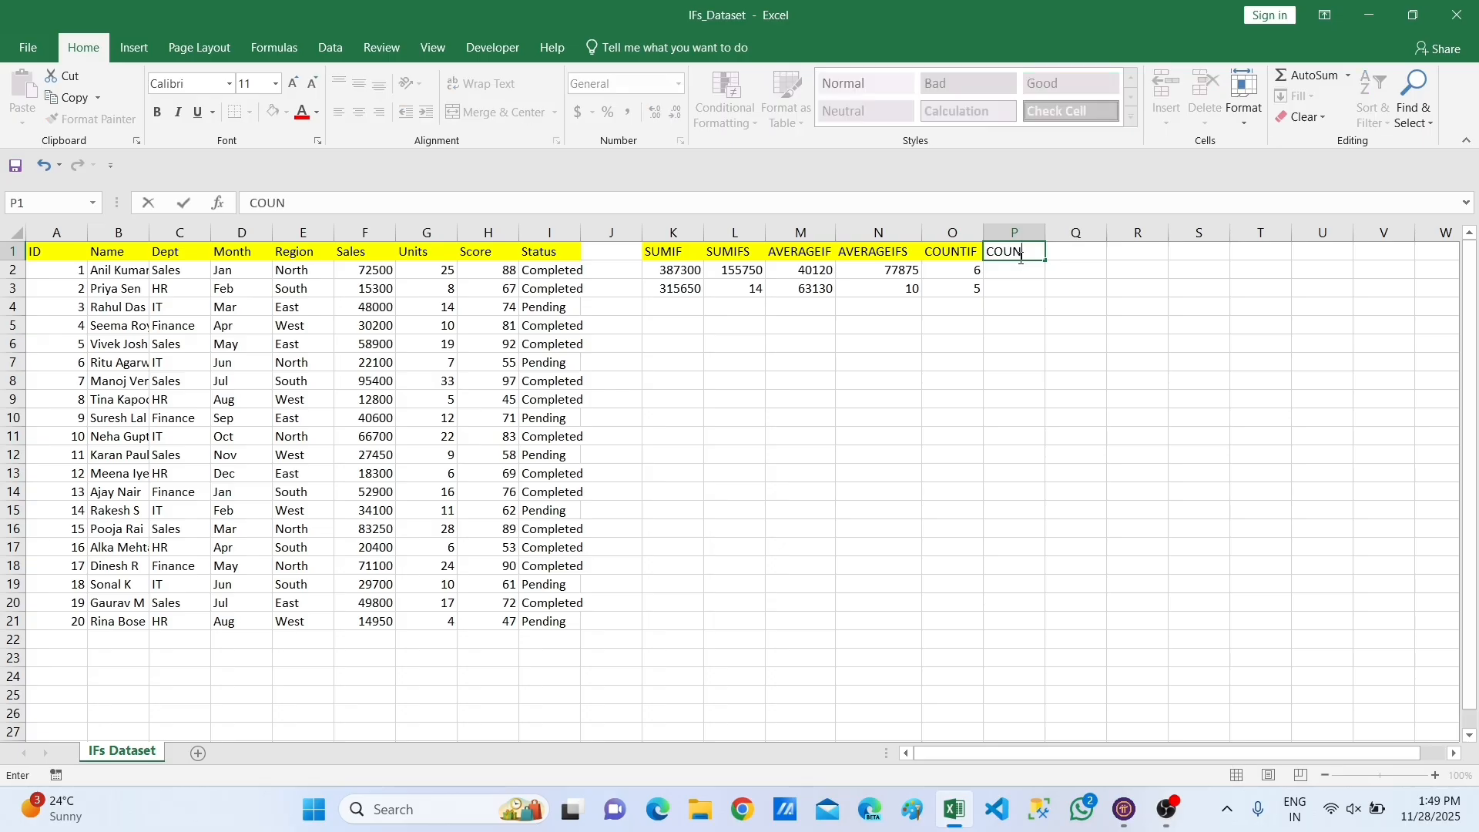
type("TIFS")
key("Return")
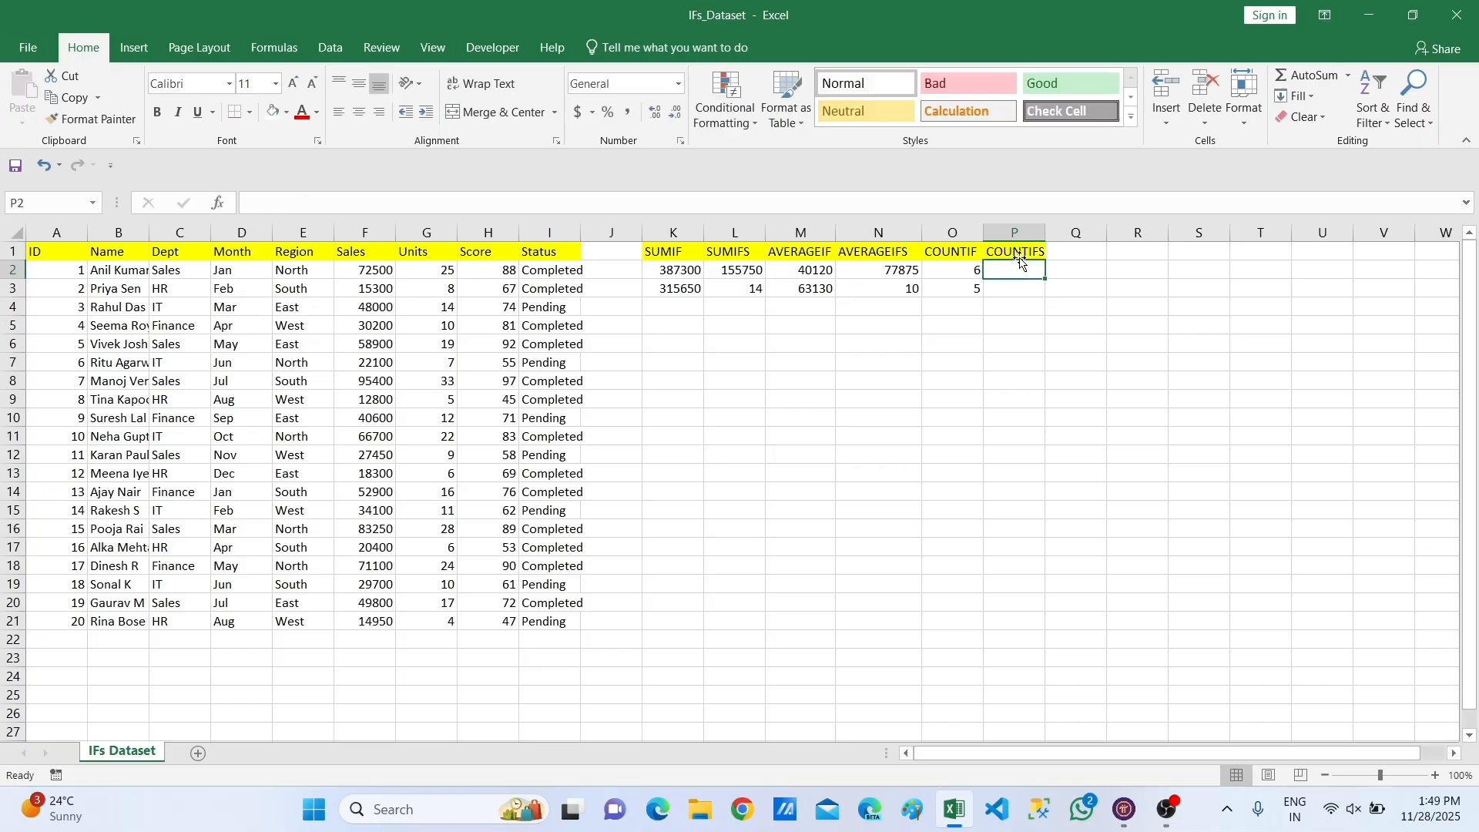
Start a COUNTIFS formula in P2 with the Dept cells C2:C21 as the first criteria range and C2, Sales, as the criterion.
type("=COU")
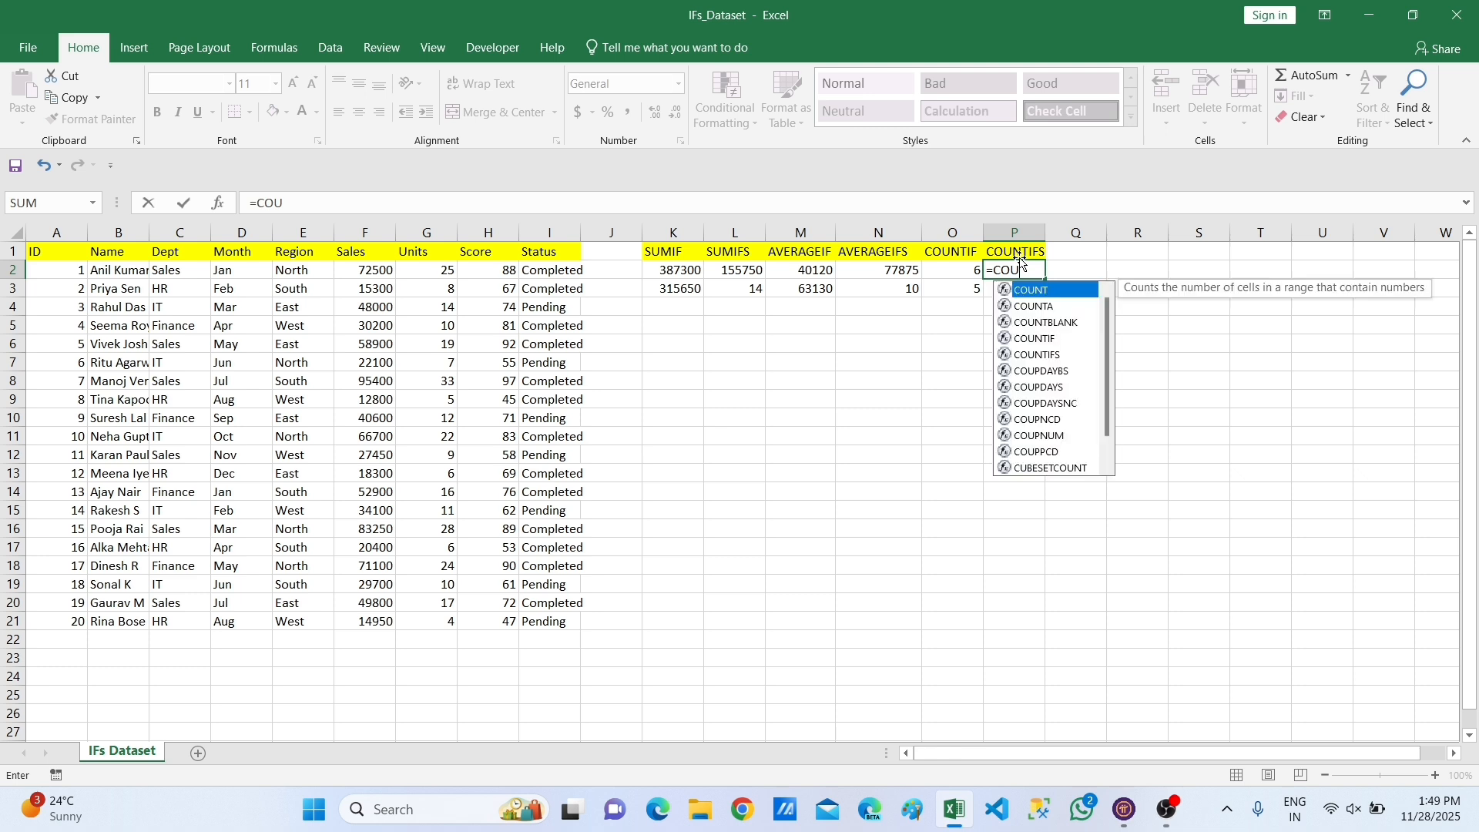
type("N")
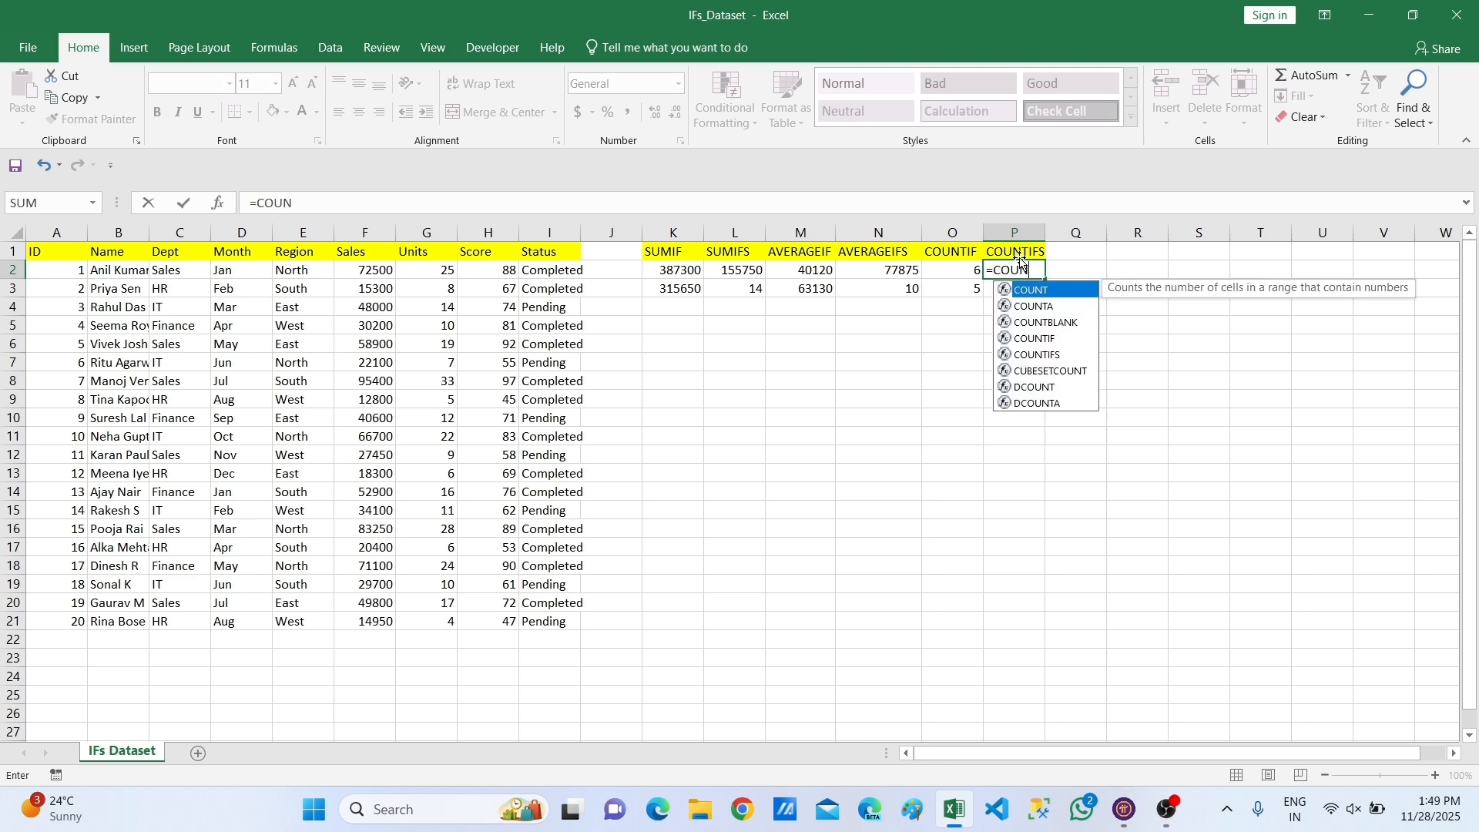
double_click(1045, 353)
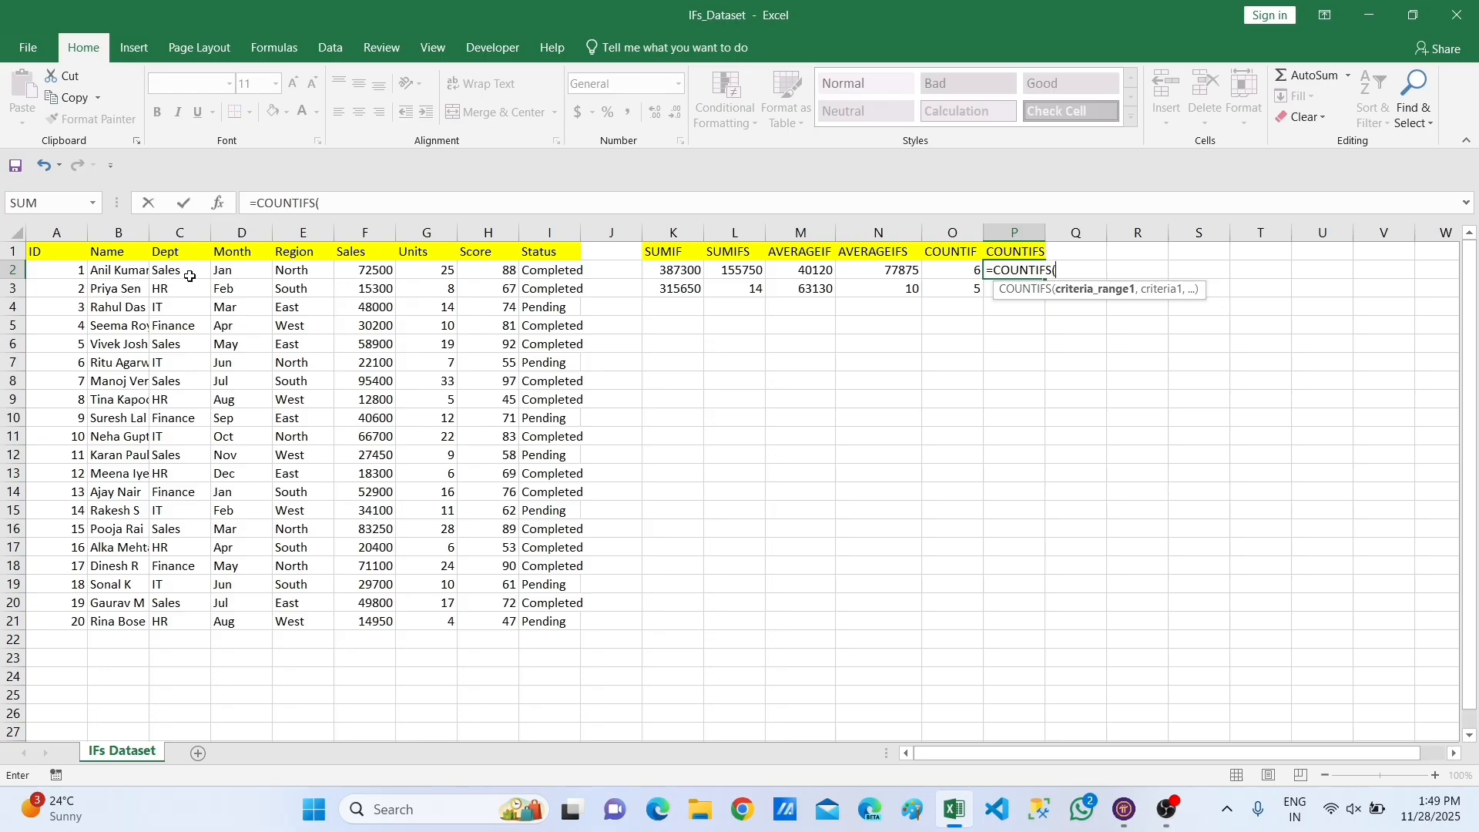
left_click_drag(182, 274, 204, 515)
key("shift+Down")
key("shift+Down")
key("shift+Down")
key("shift+Down")
key("shift+Down")
key("shift+Down")
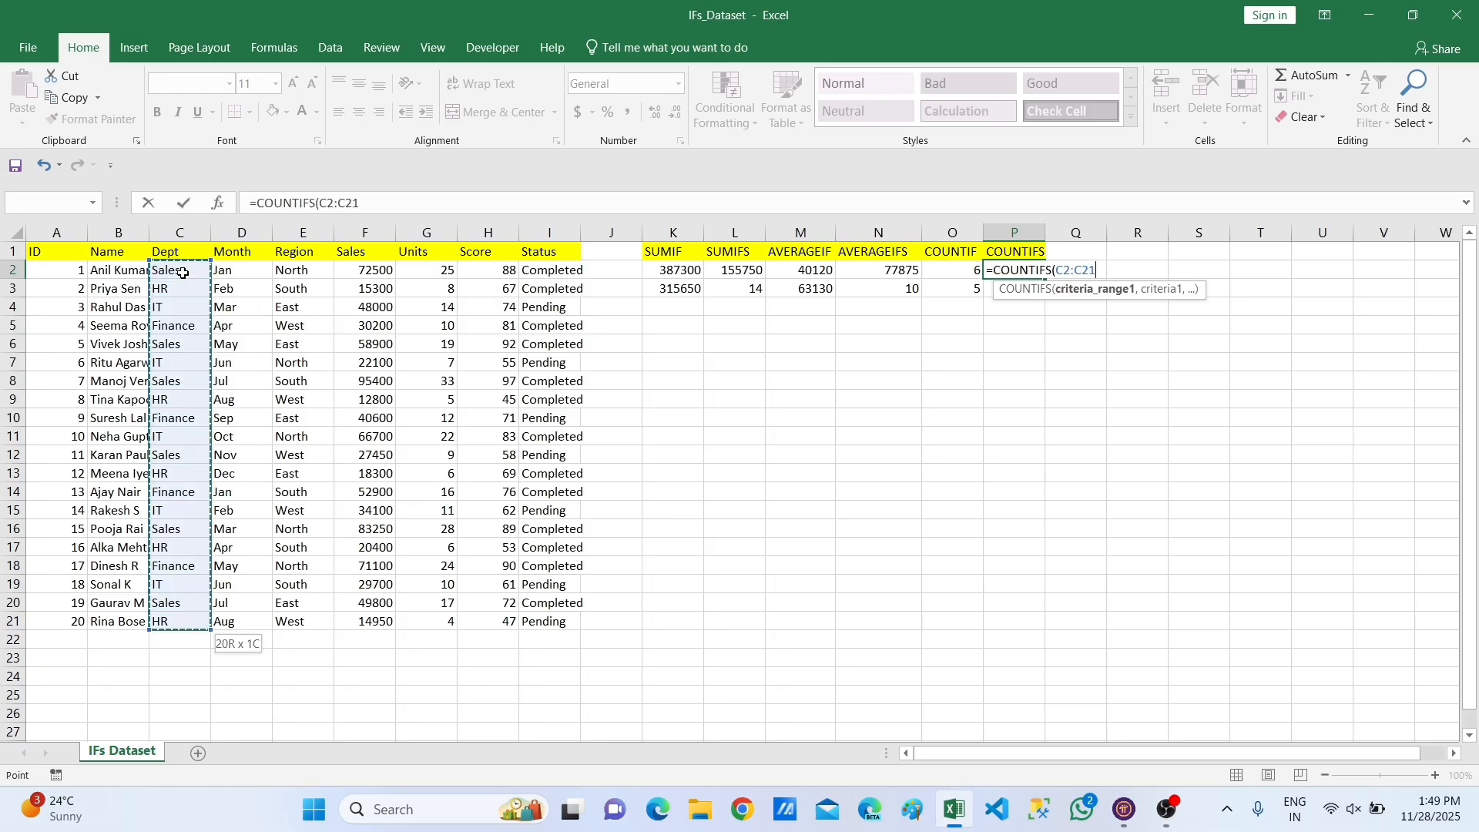
type(",")
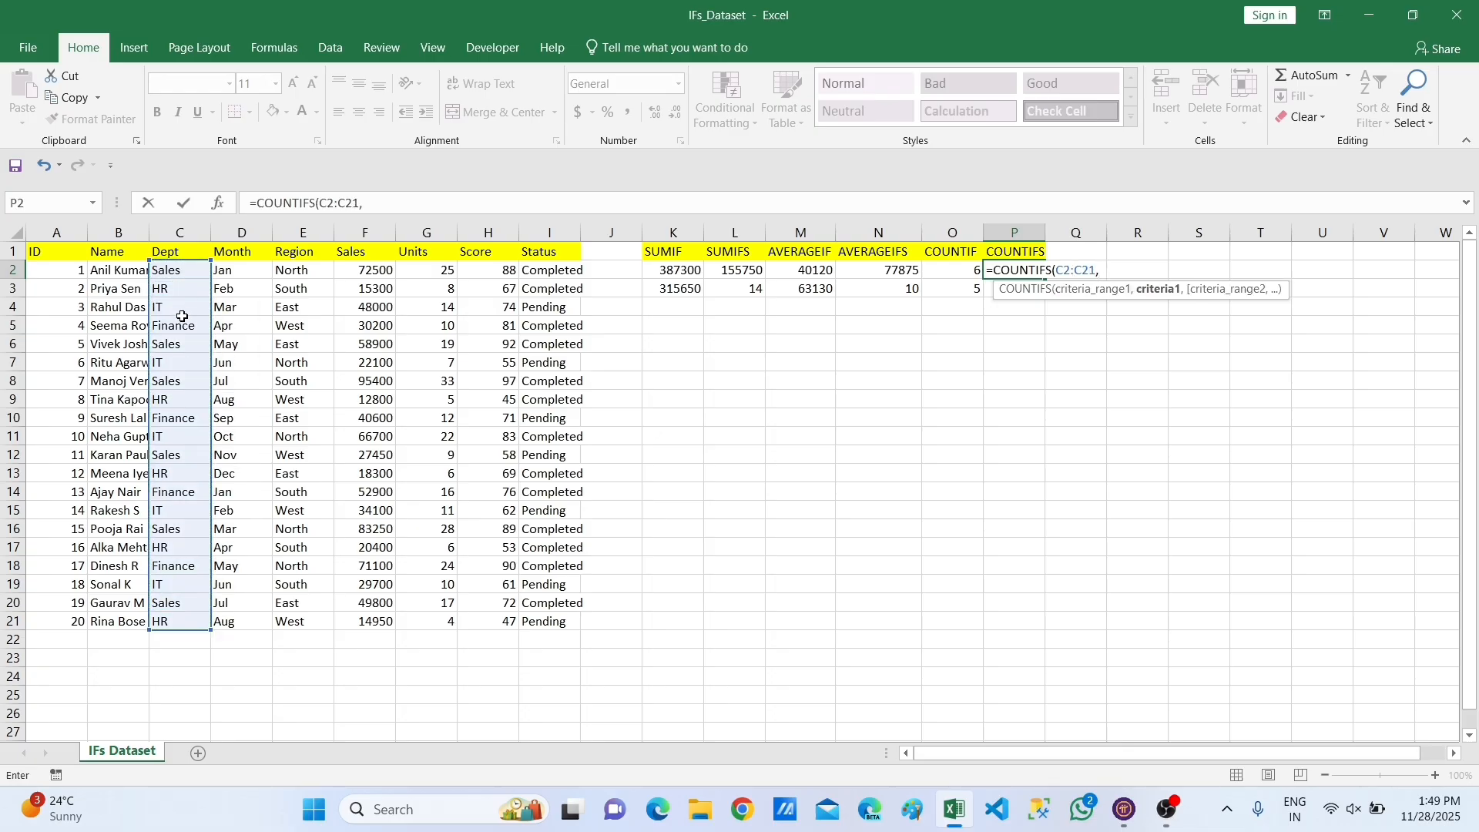
left_click(182, 272)
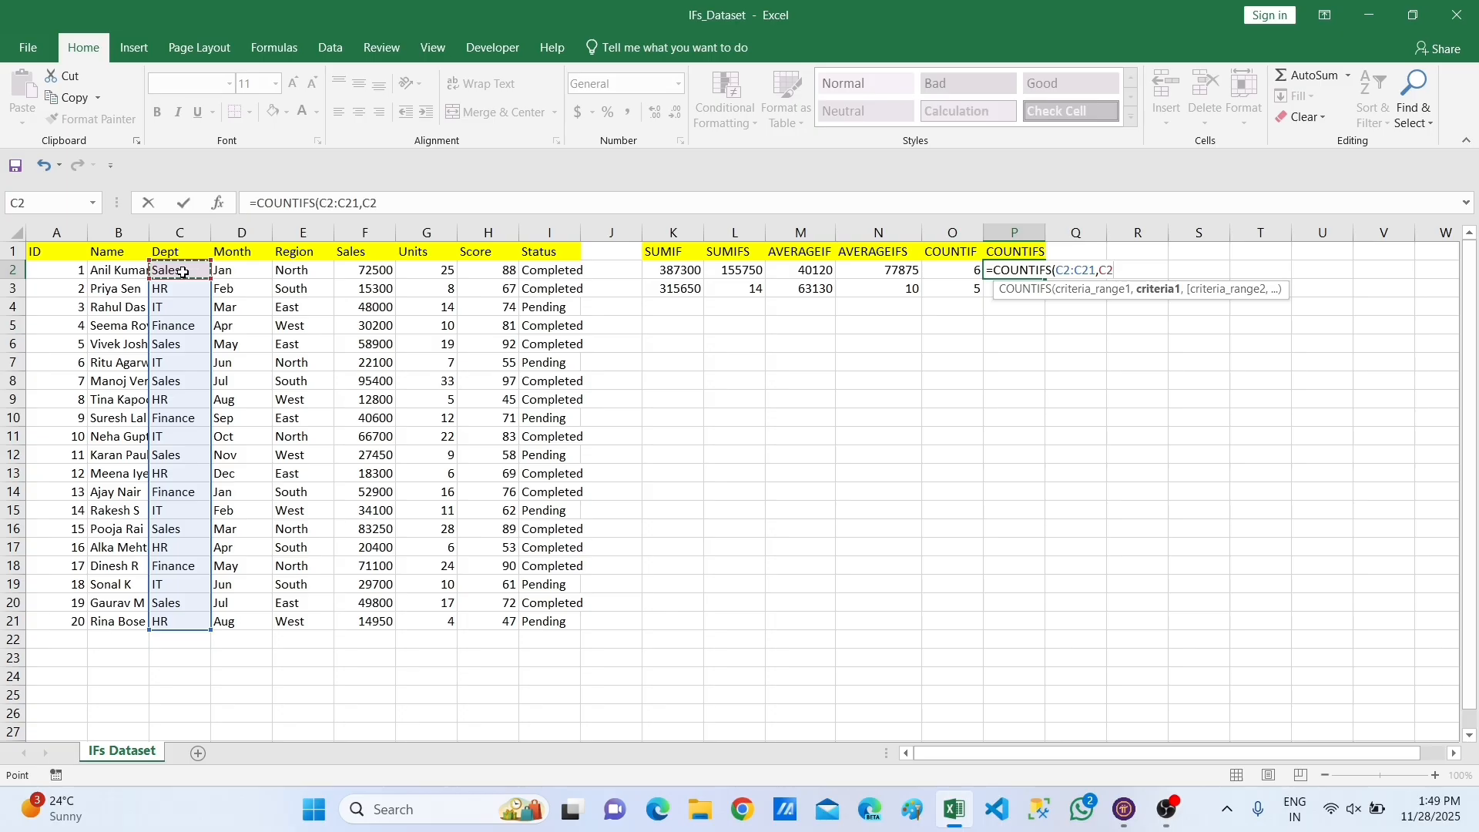
type(",")
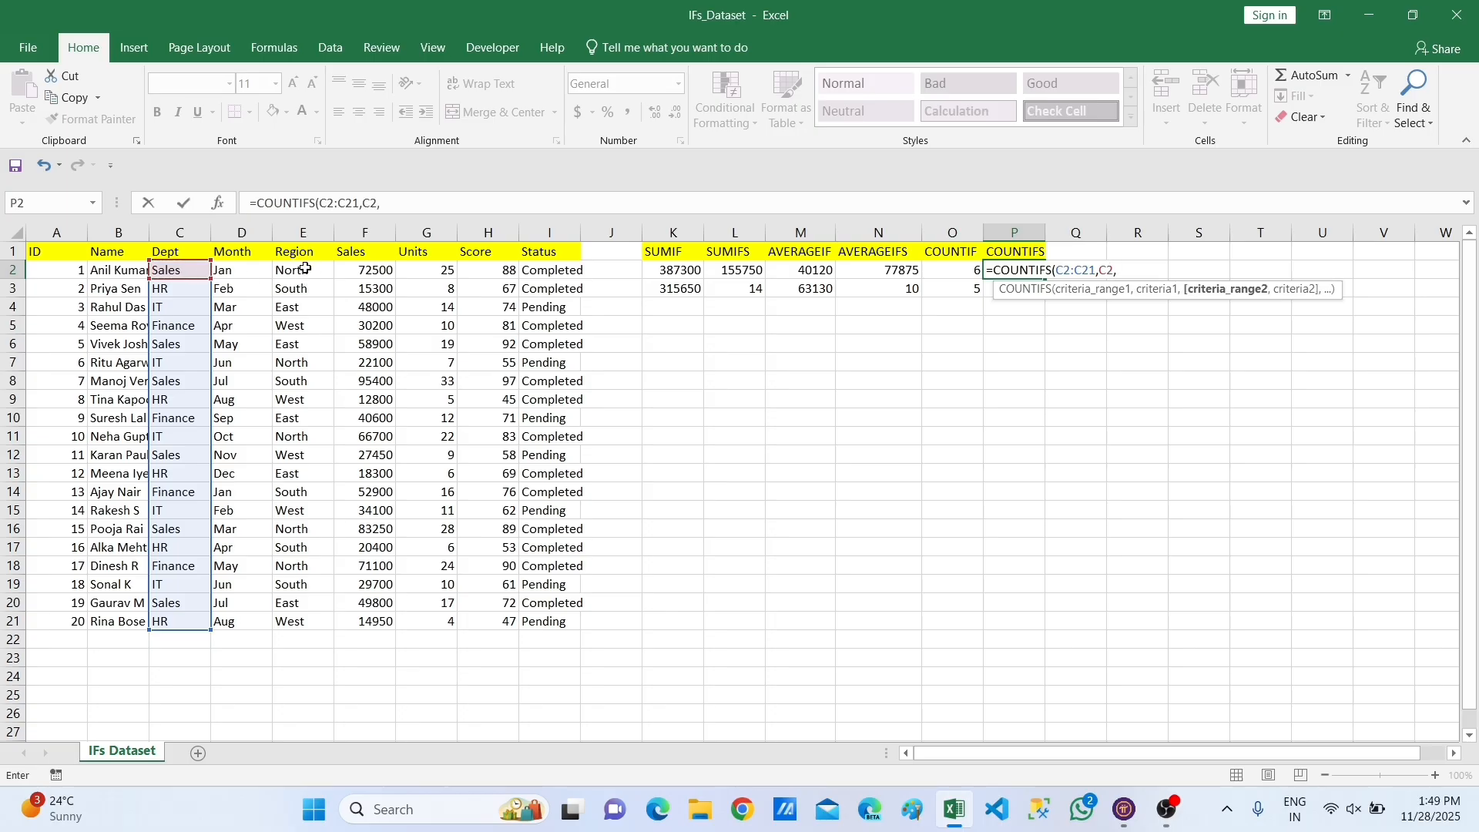
Complete the COUNTIFS formula in P2 with the Region cells E2:E21 as the second criteria range and E2, North, as the criterion.
left_click_drag(304, 268, 308, 621)
type(",")
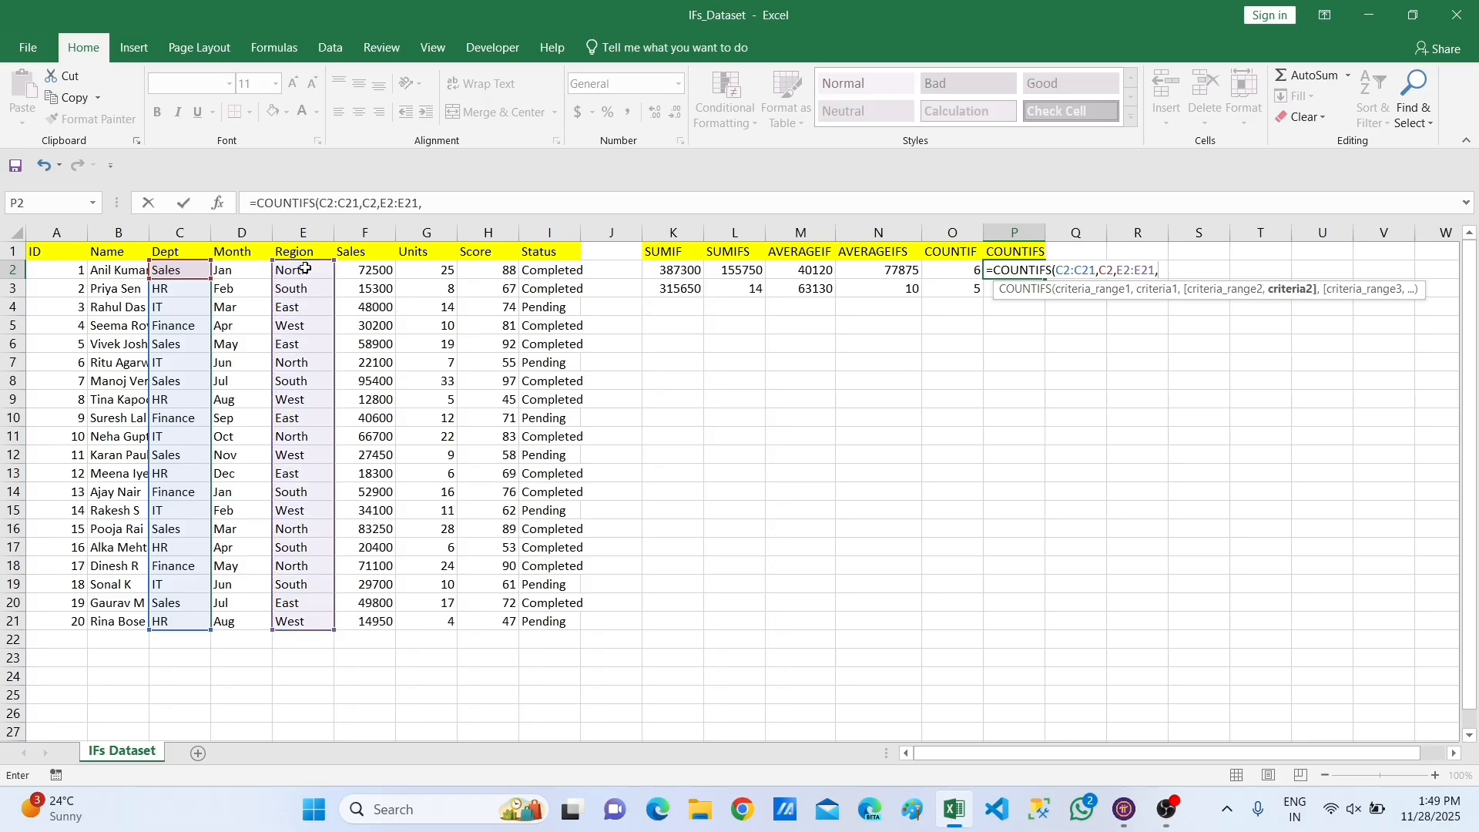
left_click(312, 272)
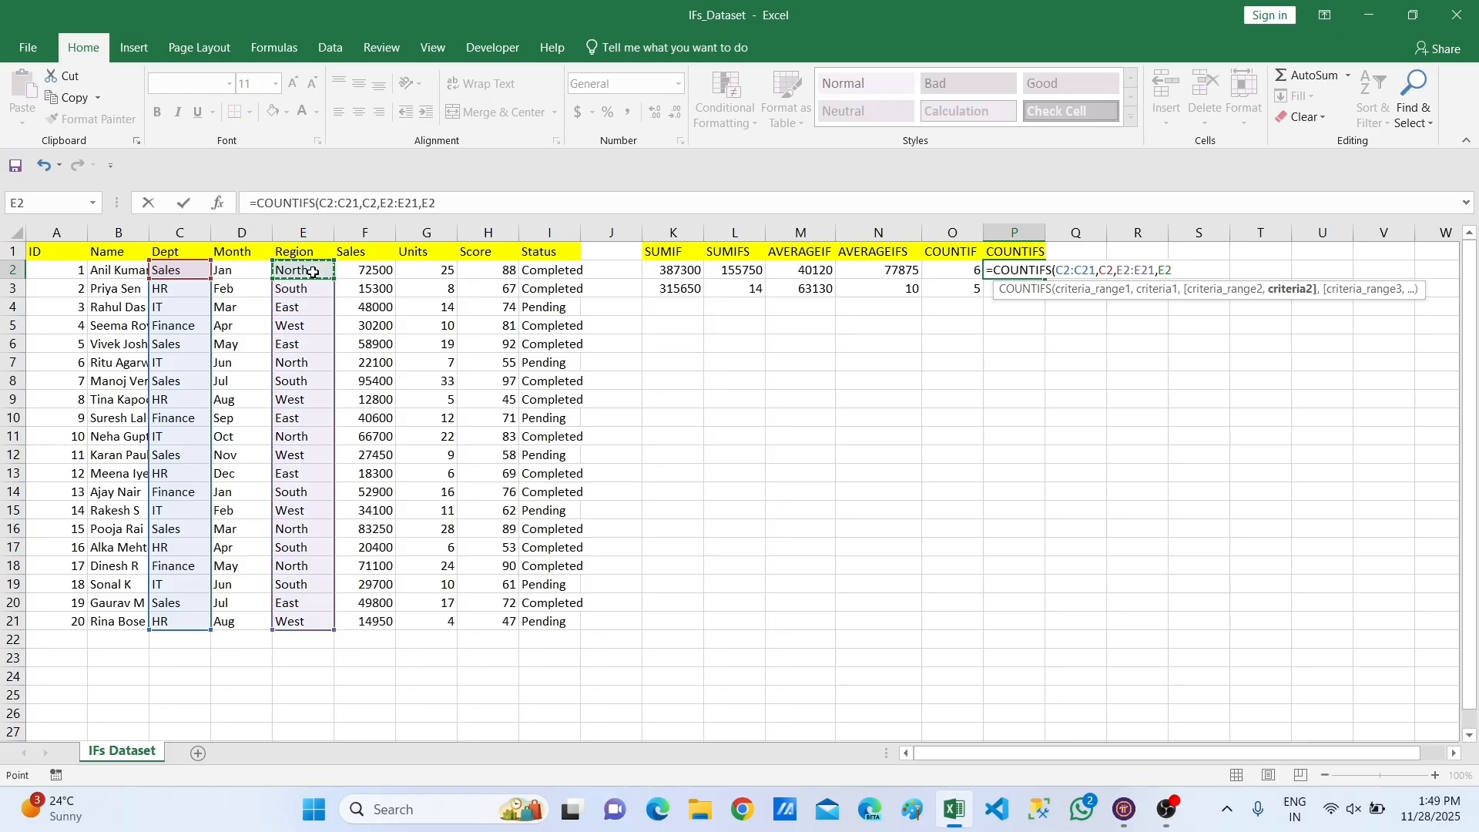
key("Return")
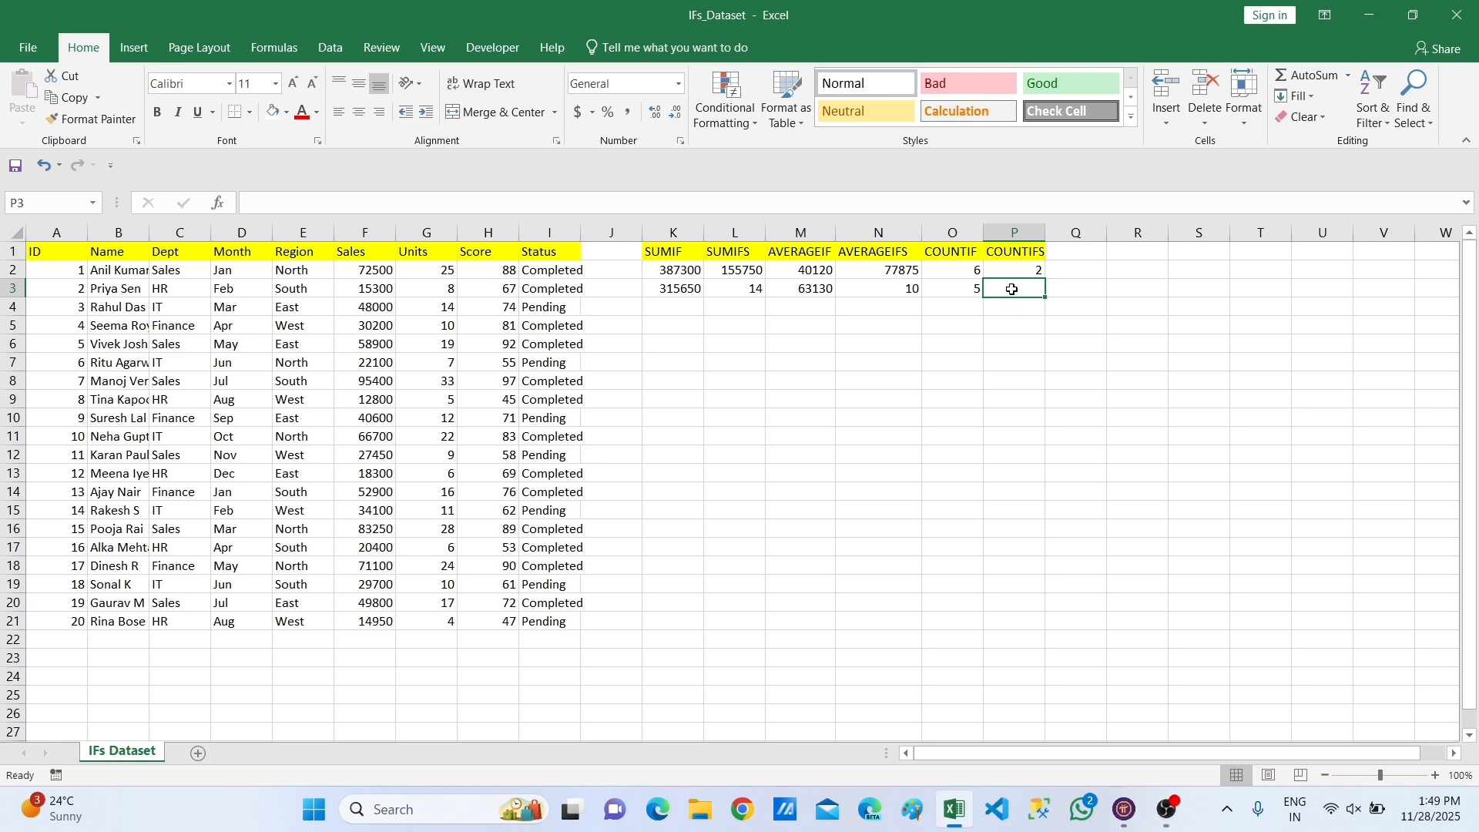
Start a second COUNTIFS formula in cell P3.
type("=")
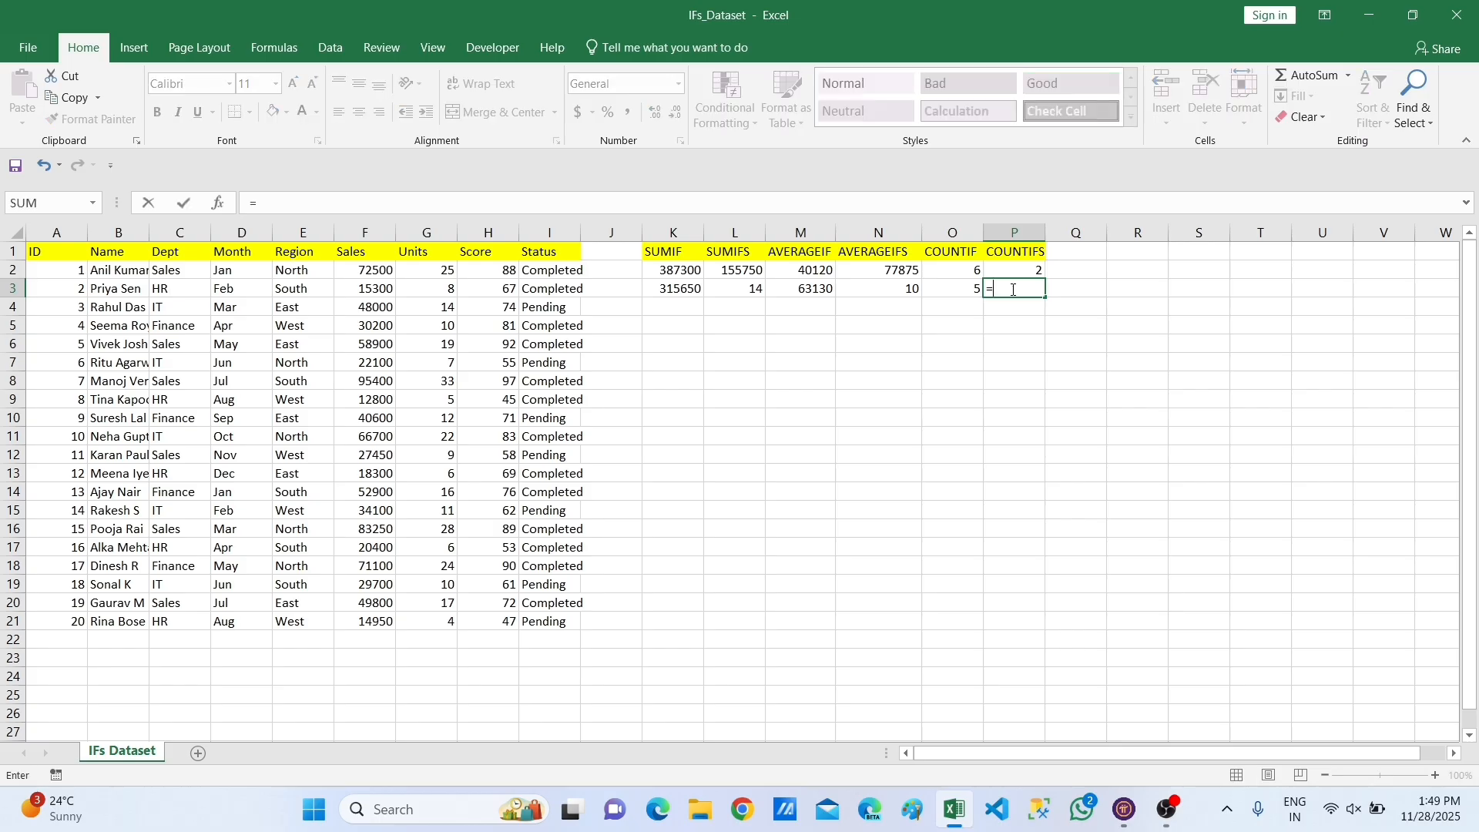
type("COUN")
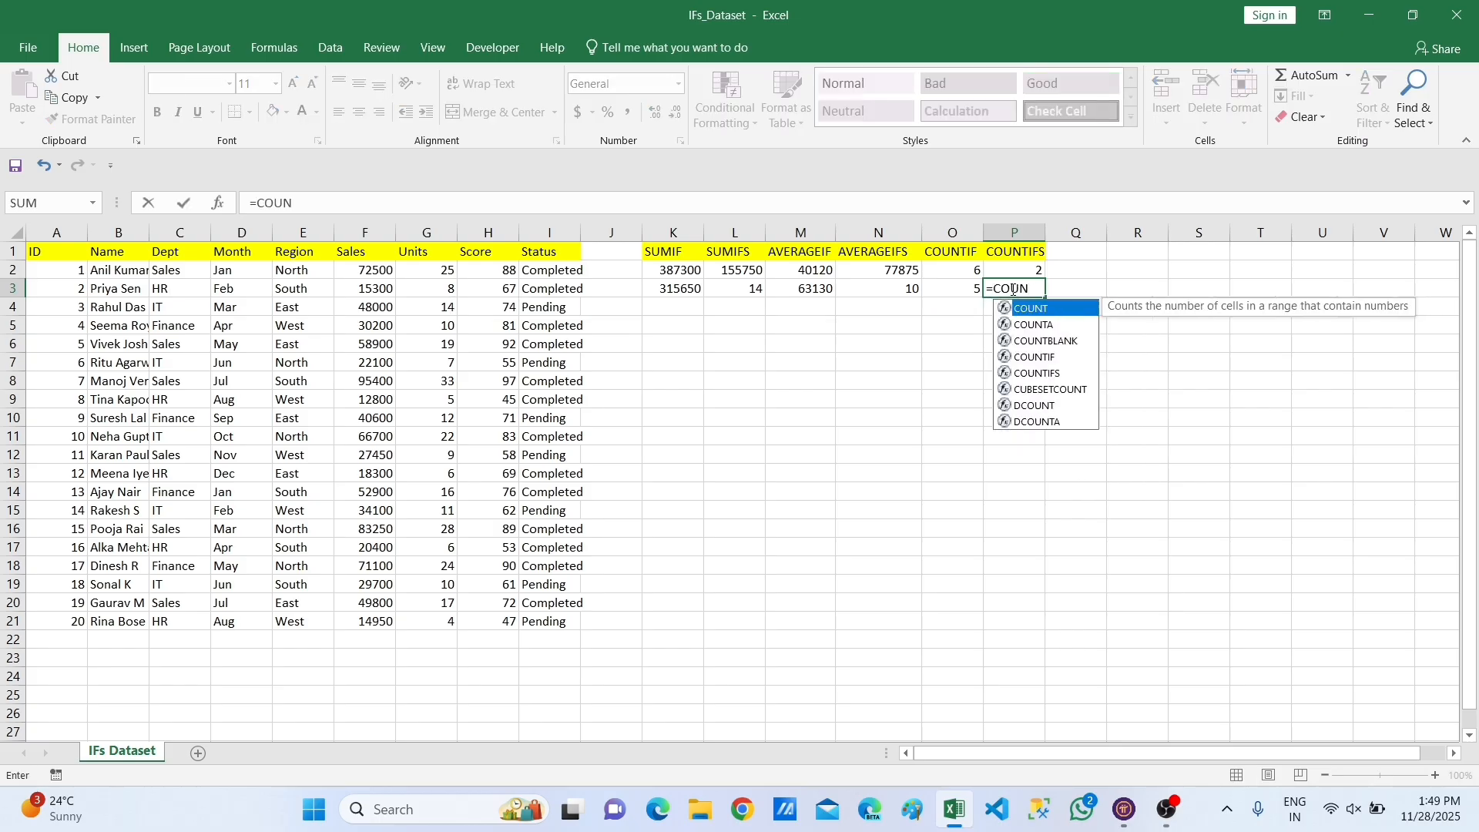
type("IFS")
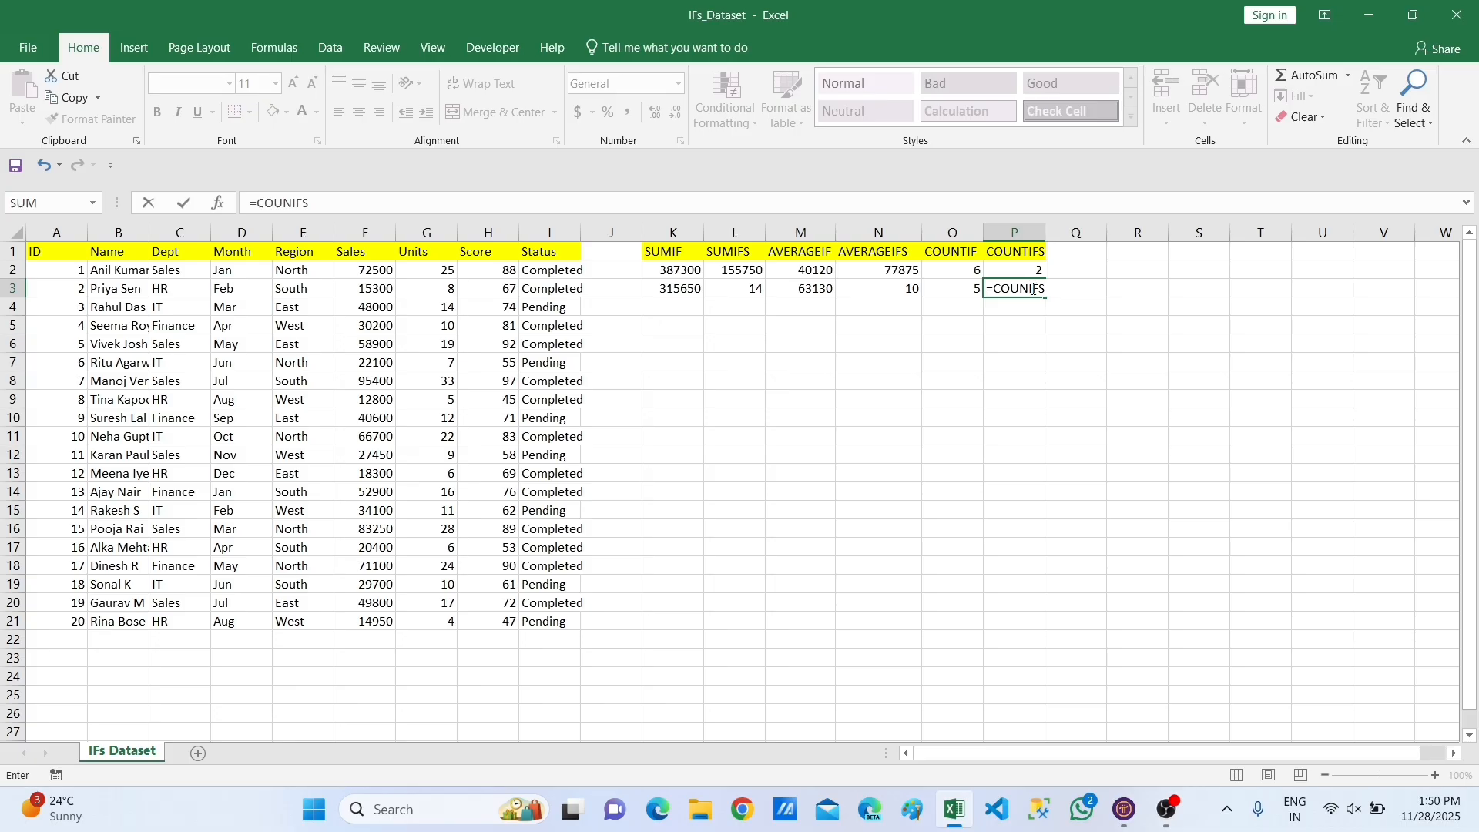
key("BackSpace")
key("BackSpace")
key("BackSpace")
key("BackSpace")
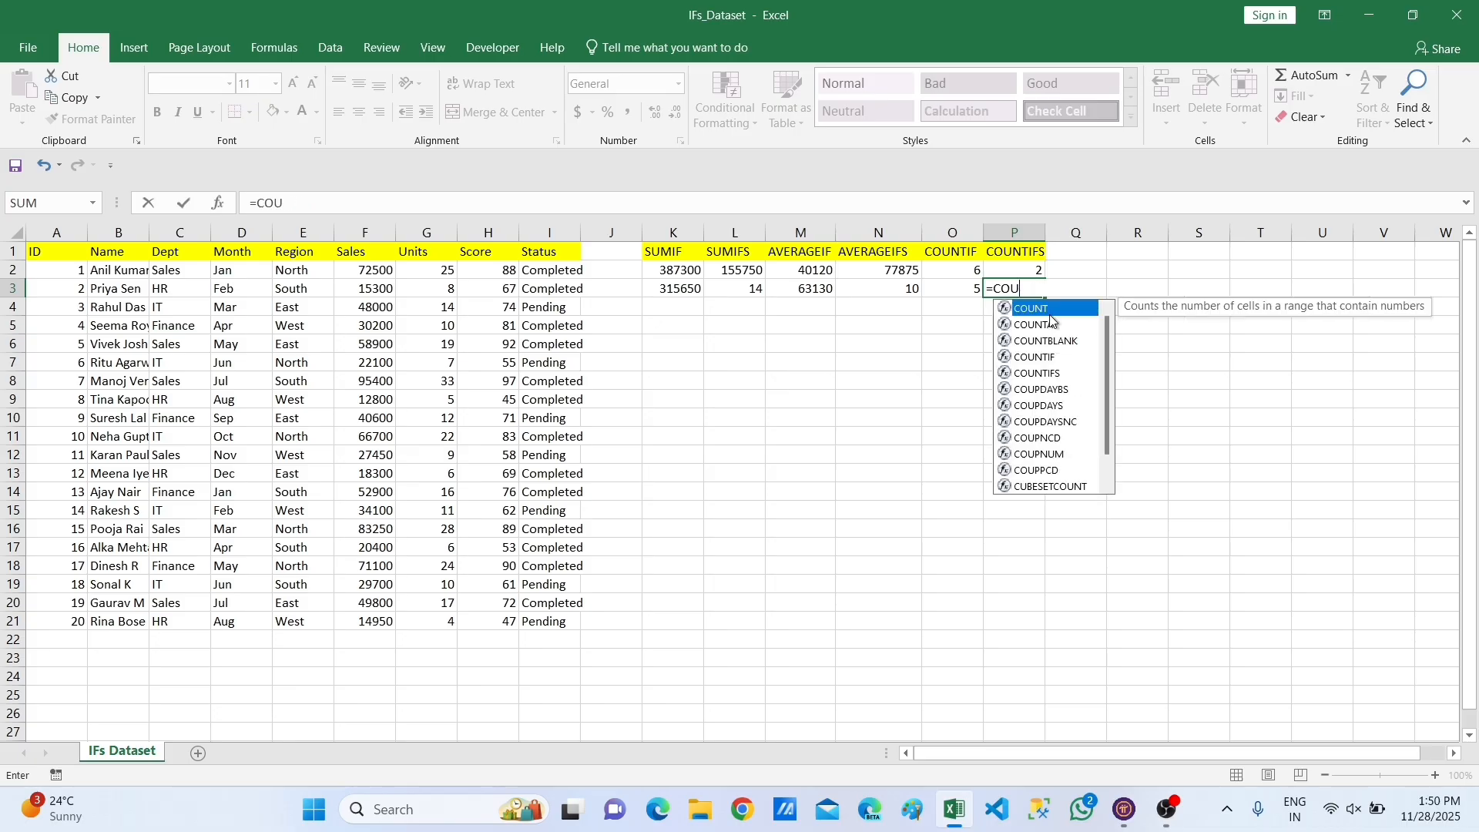
double_click(1045, 372)
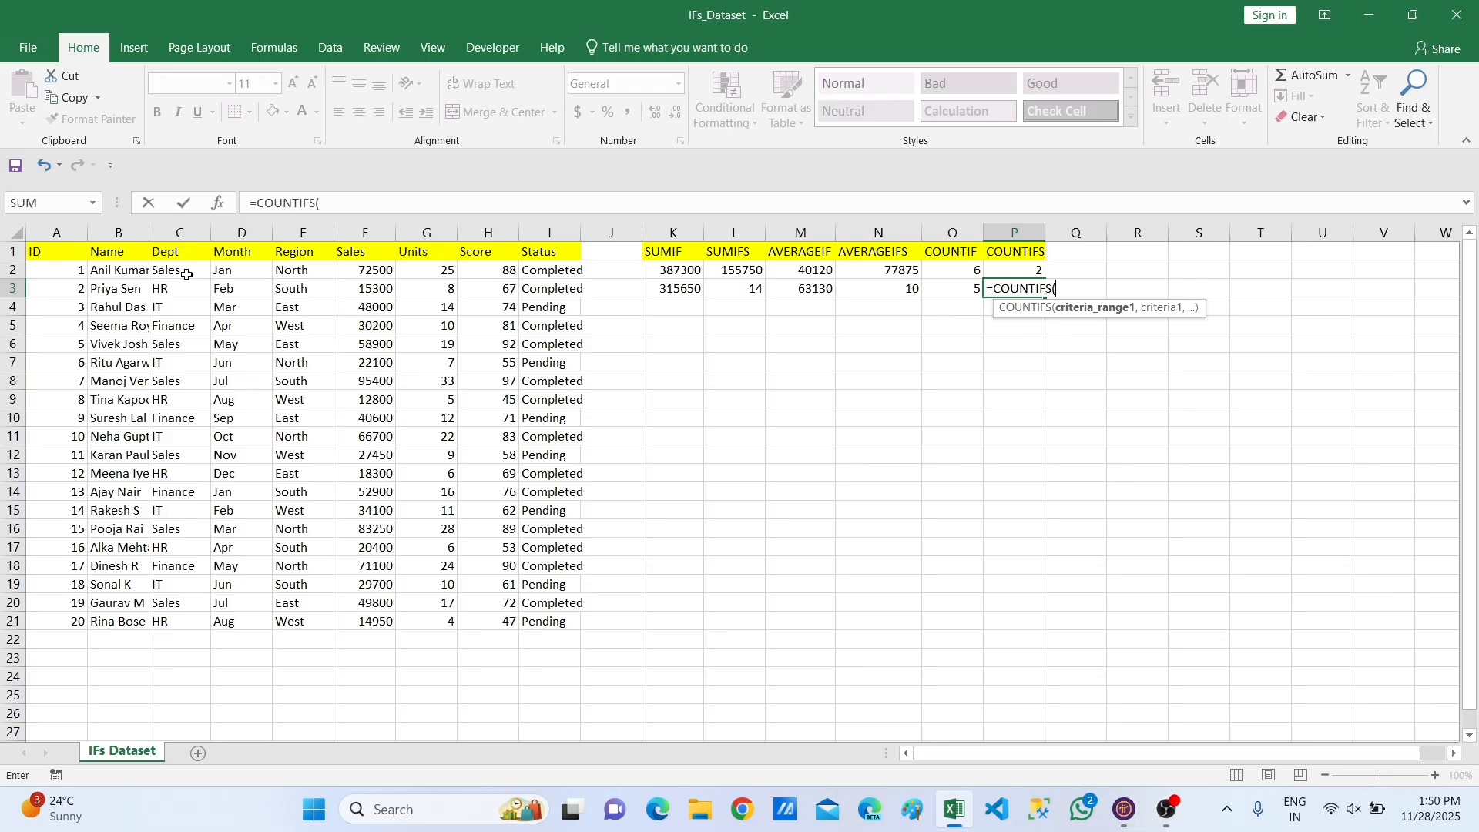
Set the Dept cells C2:C21 as the first criteria range of the COUNTIFS formula in P3.
left_click_drag(186, 275, 187, 283)
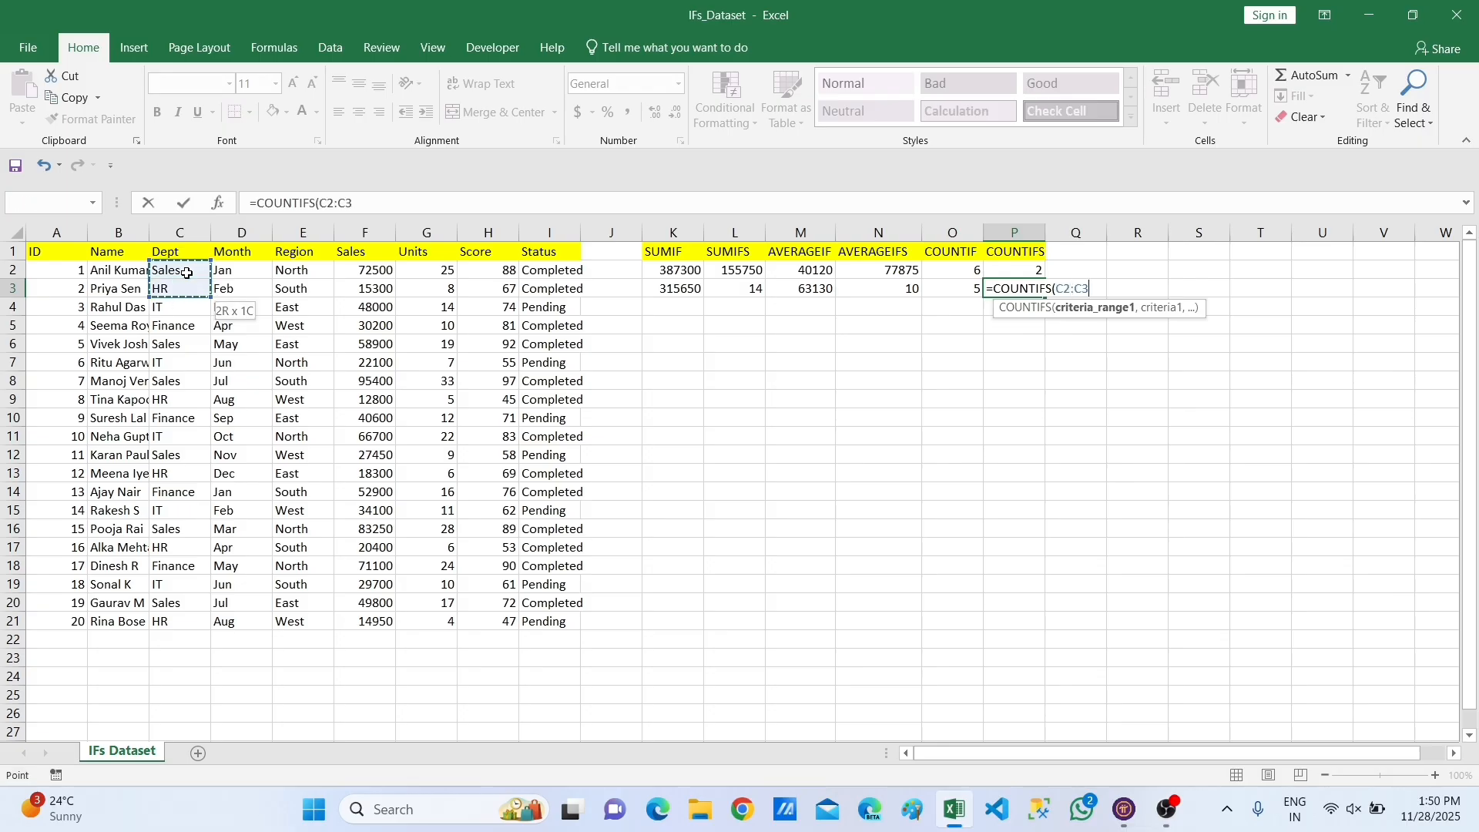
key("shift+Down")
key("shift+Down")
key("shift+Down")
key("shift+Down")
key("shift+Down")
key("shift+Down")
key("shift+Down")
key("shift+Down")
key("shift+Down")
key("shift+Down")
key("shift+Down")
key("shift+Down")
key("shift+Down")
key("shift+Down")
key("shift+Down")
key("shift+Down")
key("shift+Down")
key("shift+Down")
type(",")
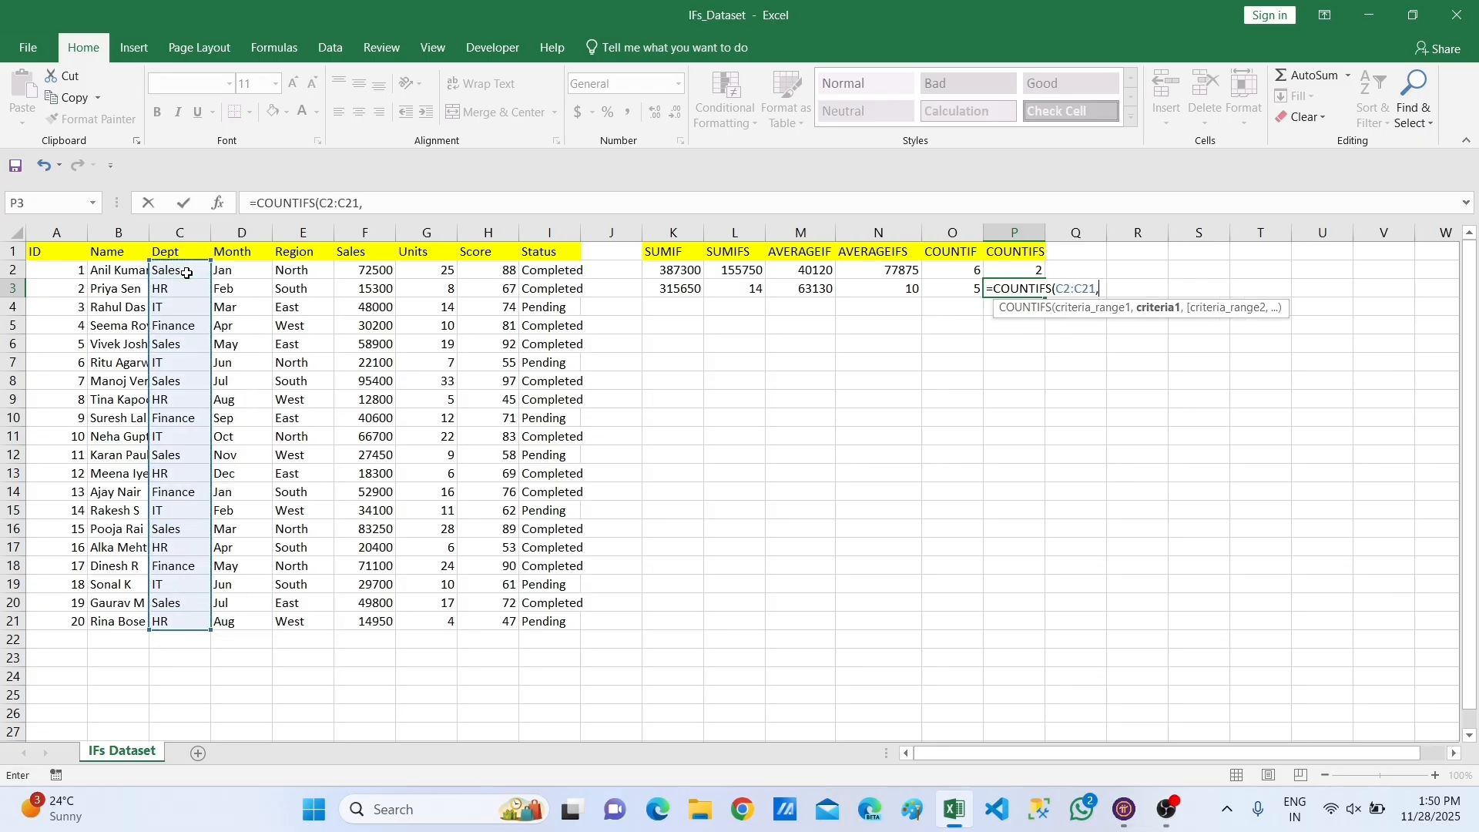
left_click(240, 269)
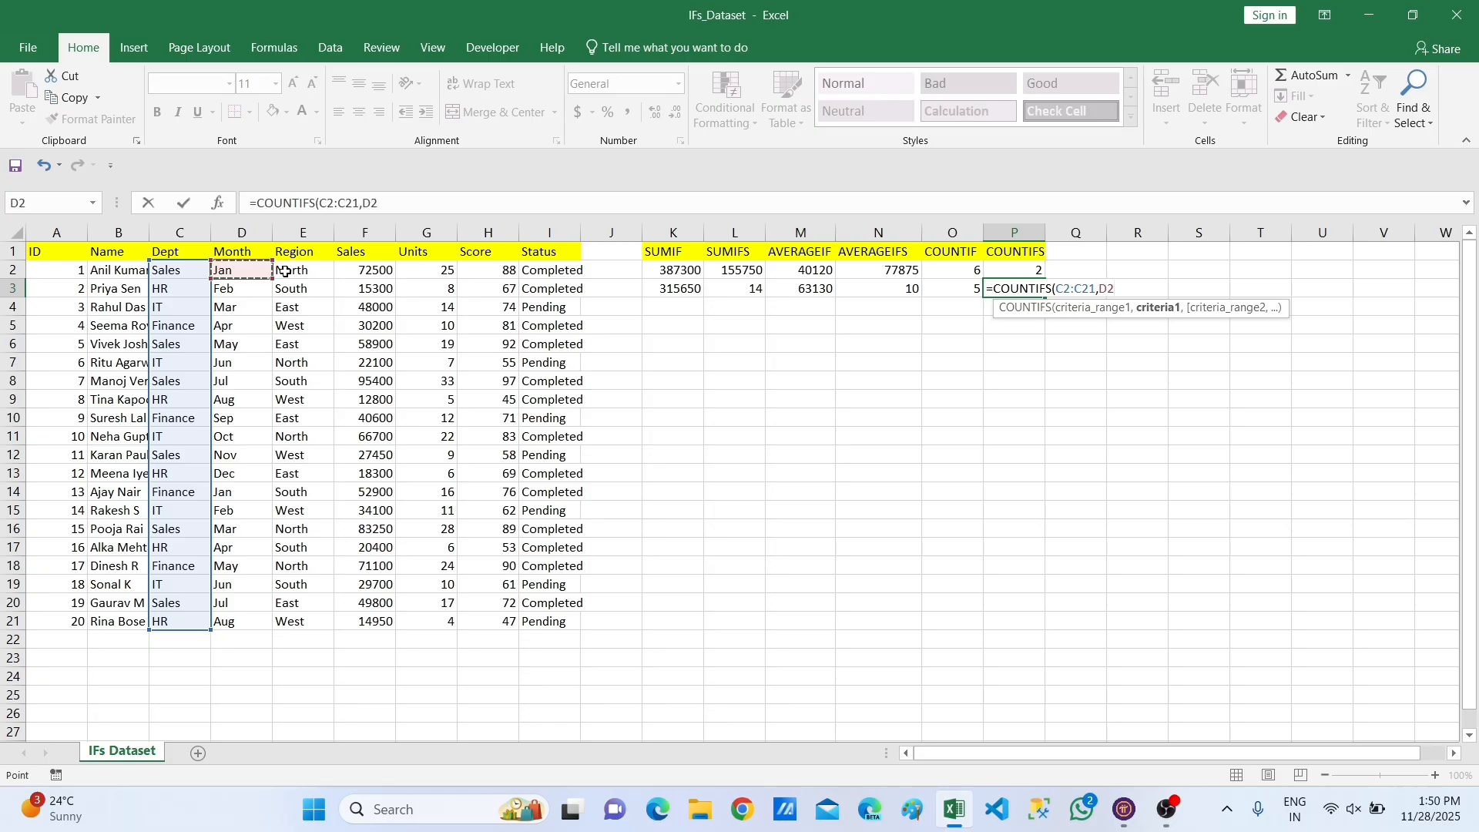
key("shift+Down")
key("shift+Down")
key("shift+Down")
key("shift+Down")
key("shift+Down")
key("shift+Down")
key("shift+Down")
key("shift+Down")
key("shift+Down")
key("shift+Down")
key("shift+Down")
key("shift+Down")
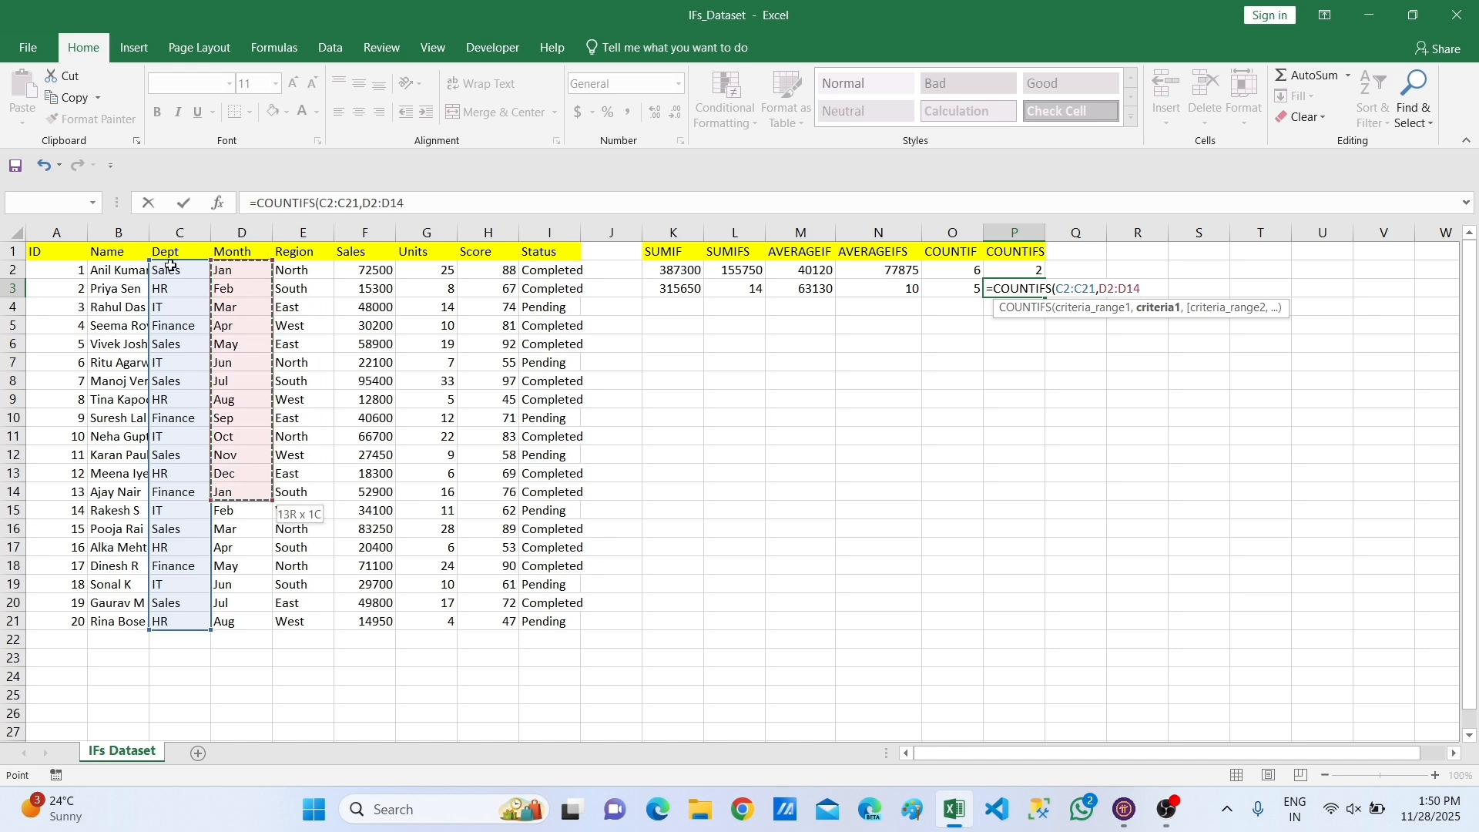
Use C2, Sales, as the first criterion in P3's formula and add the Month cells D2:D21 as the second criteria range.
key("Left")
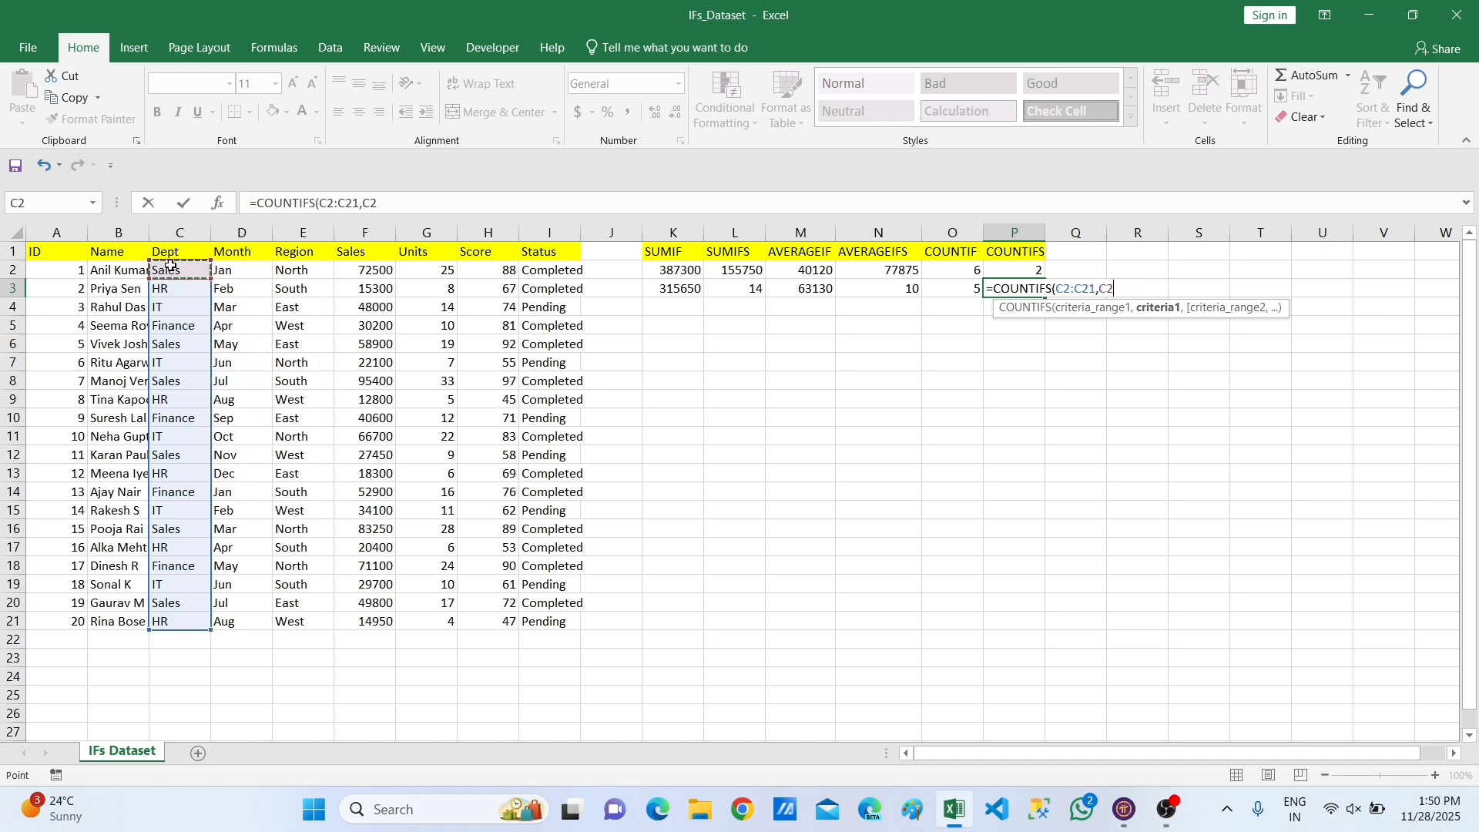
type(",")
left_click(250, 274)
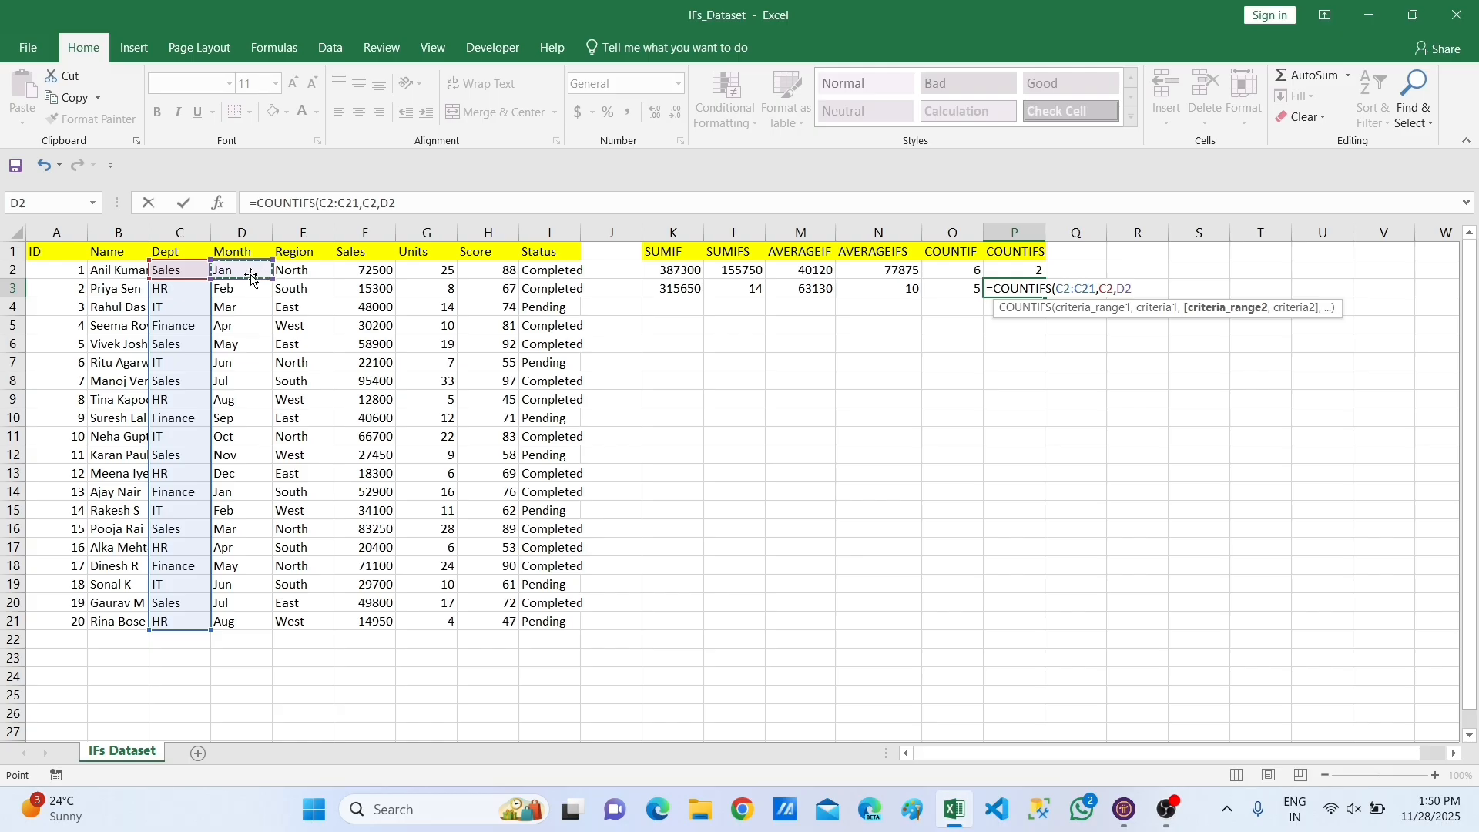
key("shift+Down")
key("shift+Down")
key("shift+Down")
key("shift+Down")
key("shift+Down")
key("shift+Down")
key("shift+Down")
key("shift+Down")
key("shift+Down")
key("shift+Down")
key("shift+Down")
key("shift+Down")
key("shift+Down")
key("shift+Down")
key("shift+Down")
key("shift+Down")
key("shift+Down")
key("shift+Down")
key("shift+Down")
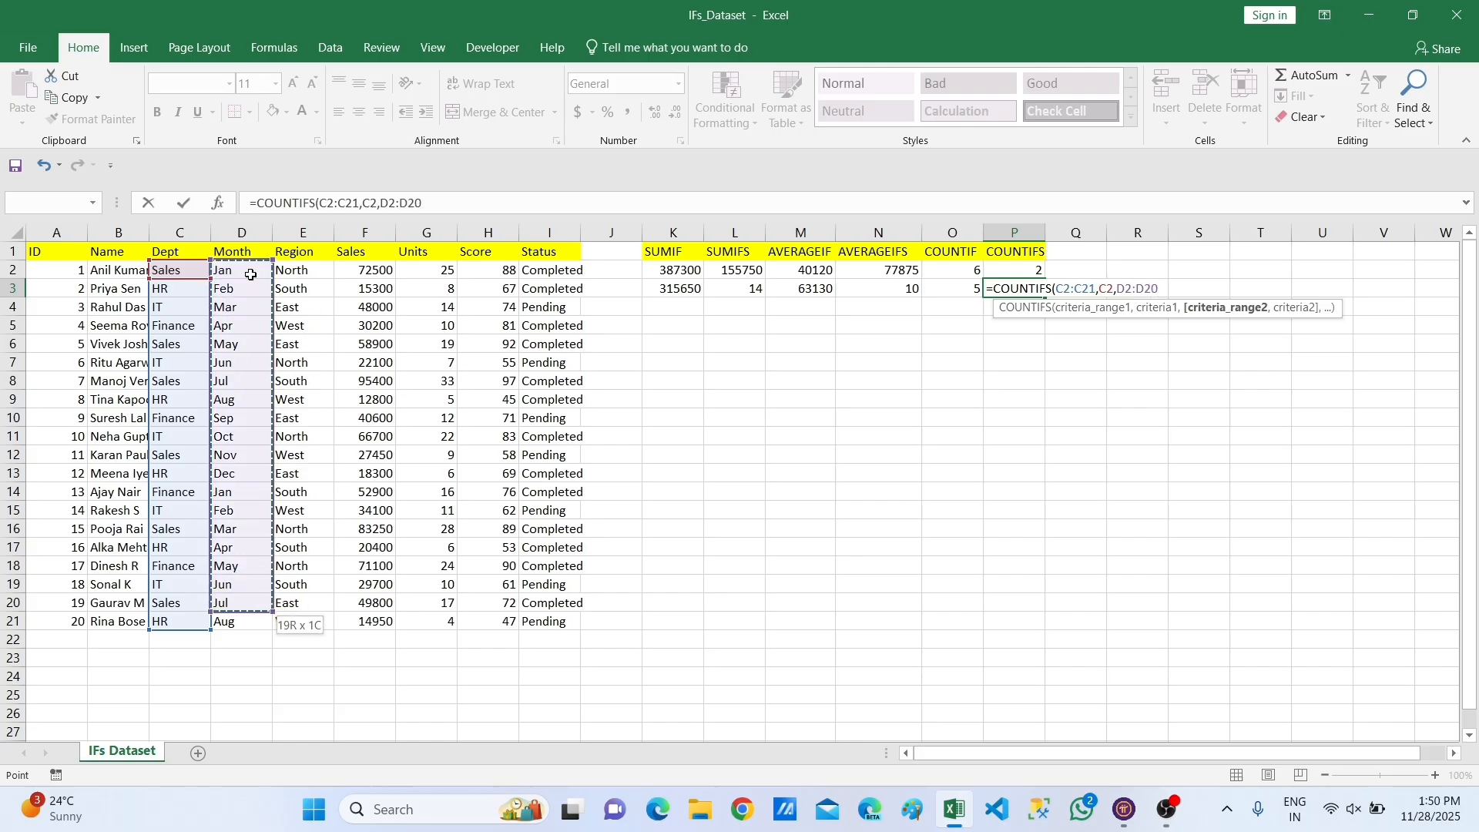
type(",")
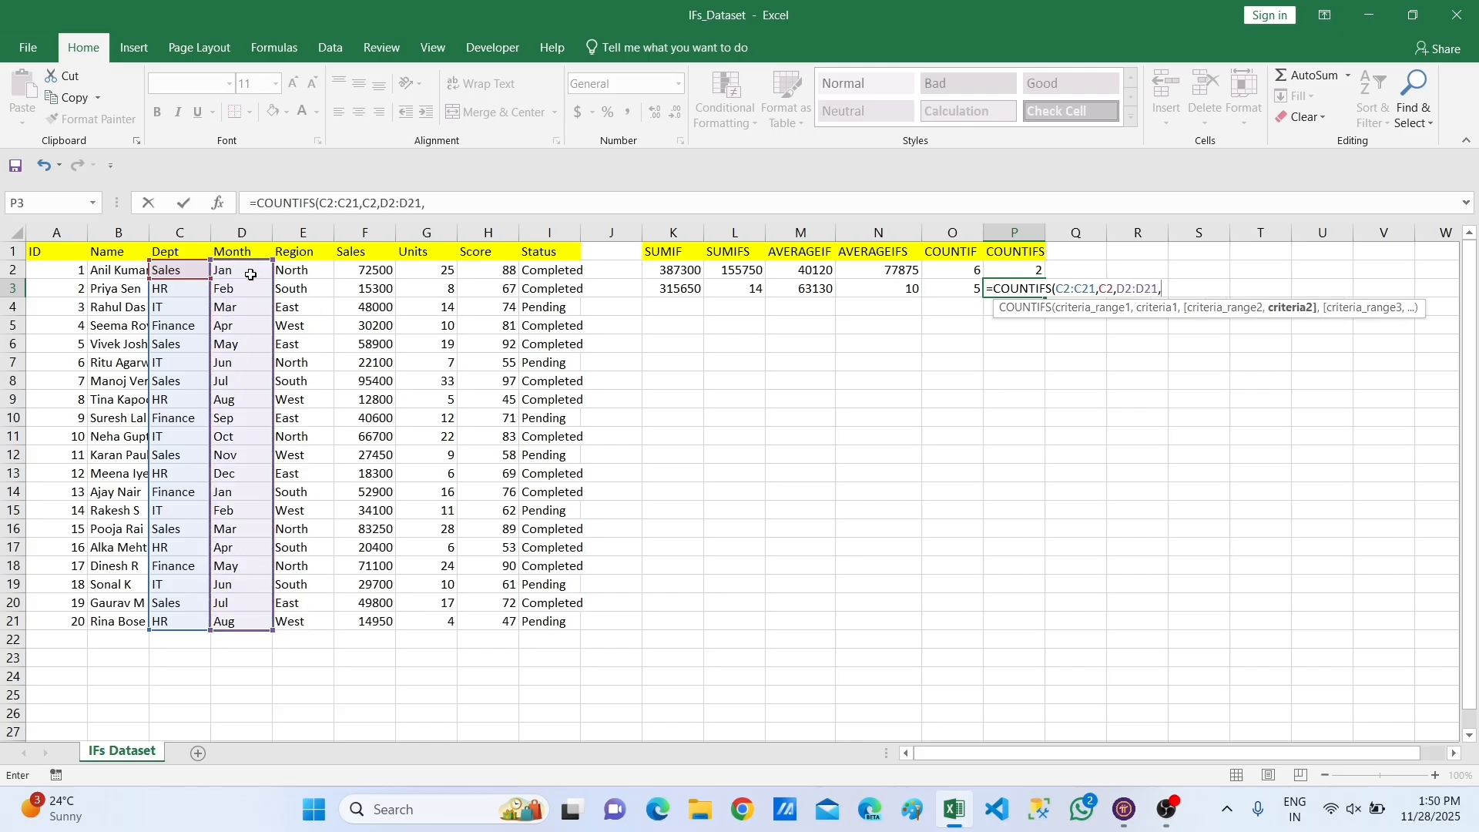
left_click(250, 275)
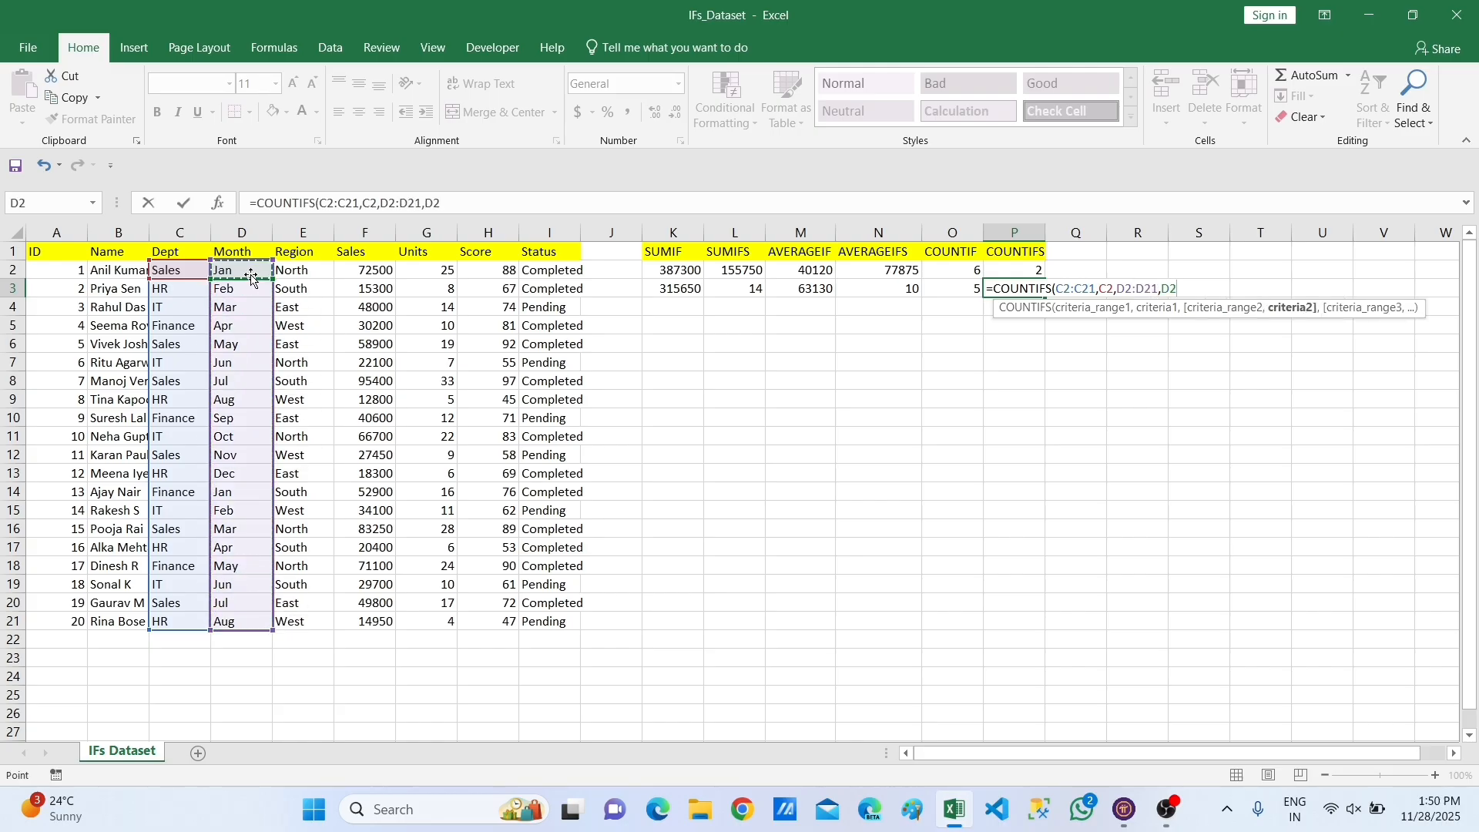
left_click(312, 274)
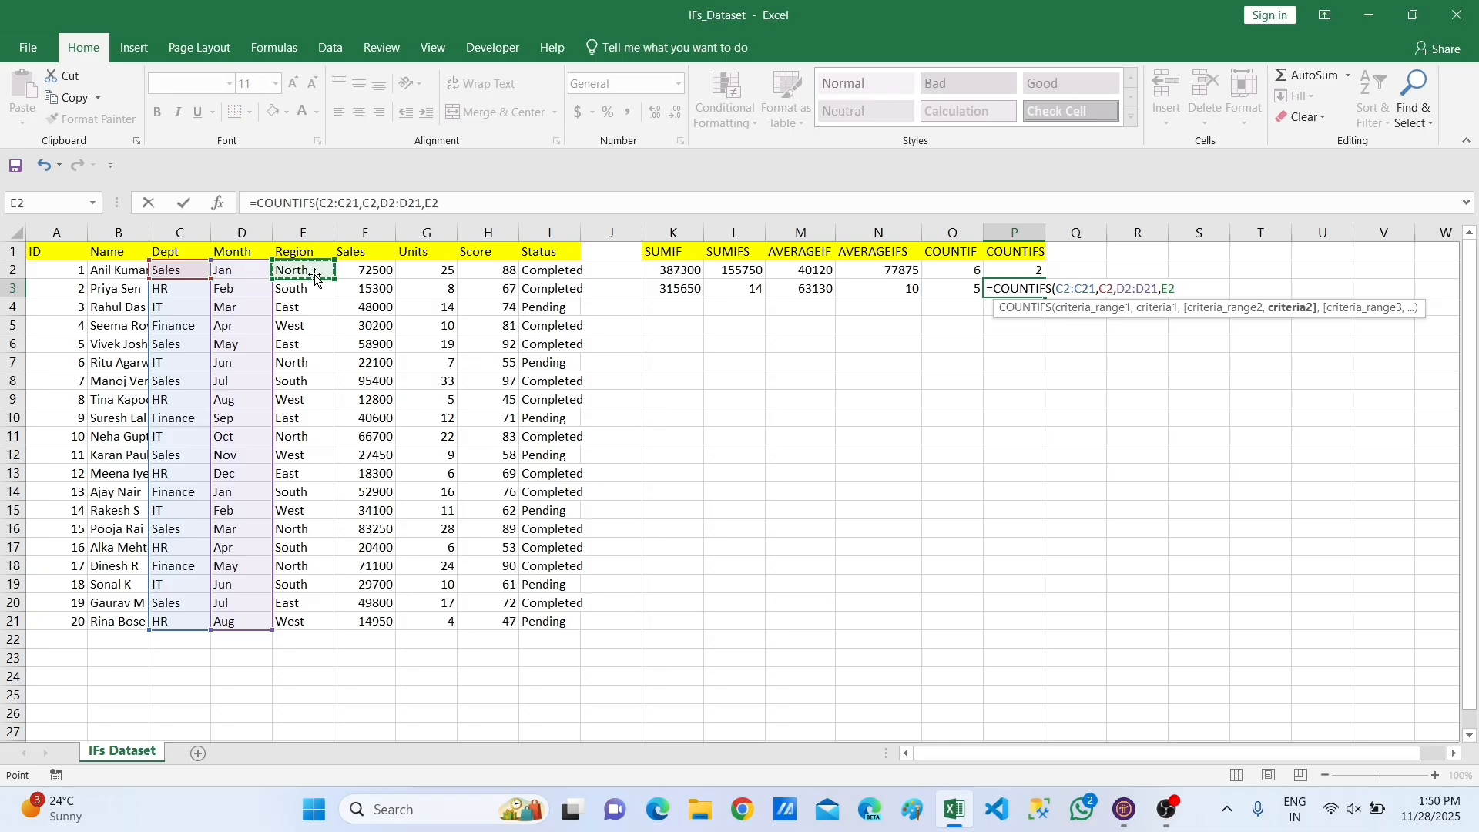
left_click(538, 268)
key("shift+Down")
key("shift+Down")
key("shift+Down")
key("shift+Down")
key("shift+Down")
key("shift+Down")
key("shift+Down")
key("shift+Down")
key("shift+Down")
key("shift+Down")
key("shift+Down")
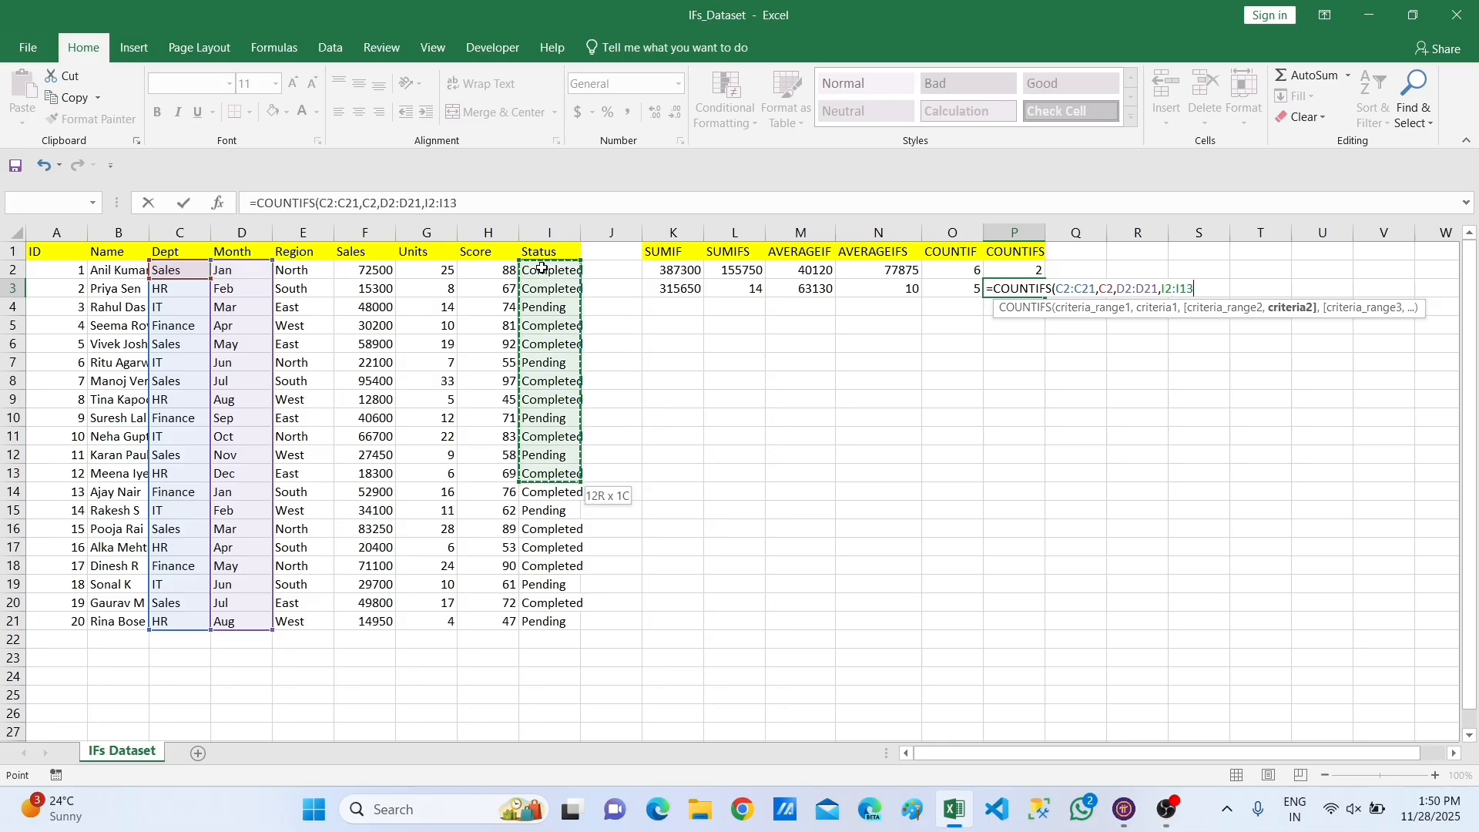
Complete the COUNTIFS formula in P3 with D2, Jan, as the Month criterion and the Status cells I2:I21 matched to I2, Completed.
left_click(237, 268)
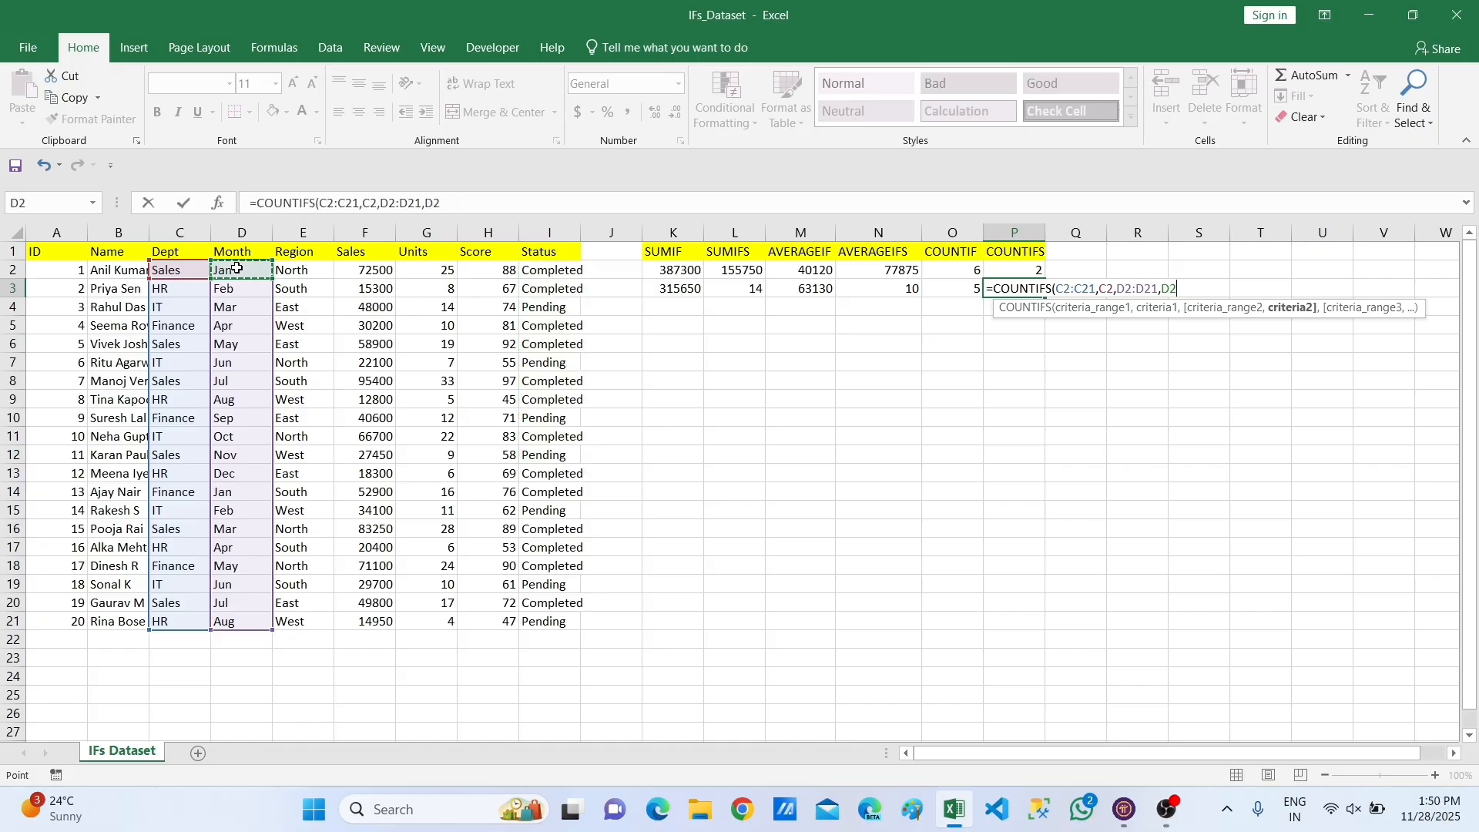
type(",")
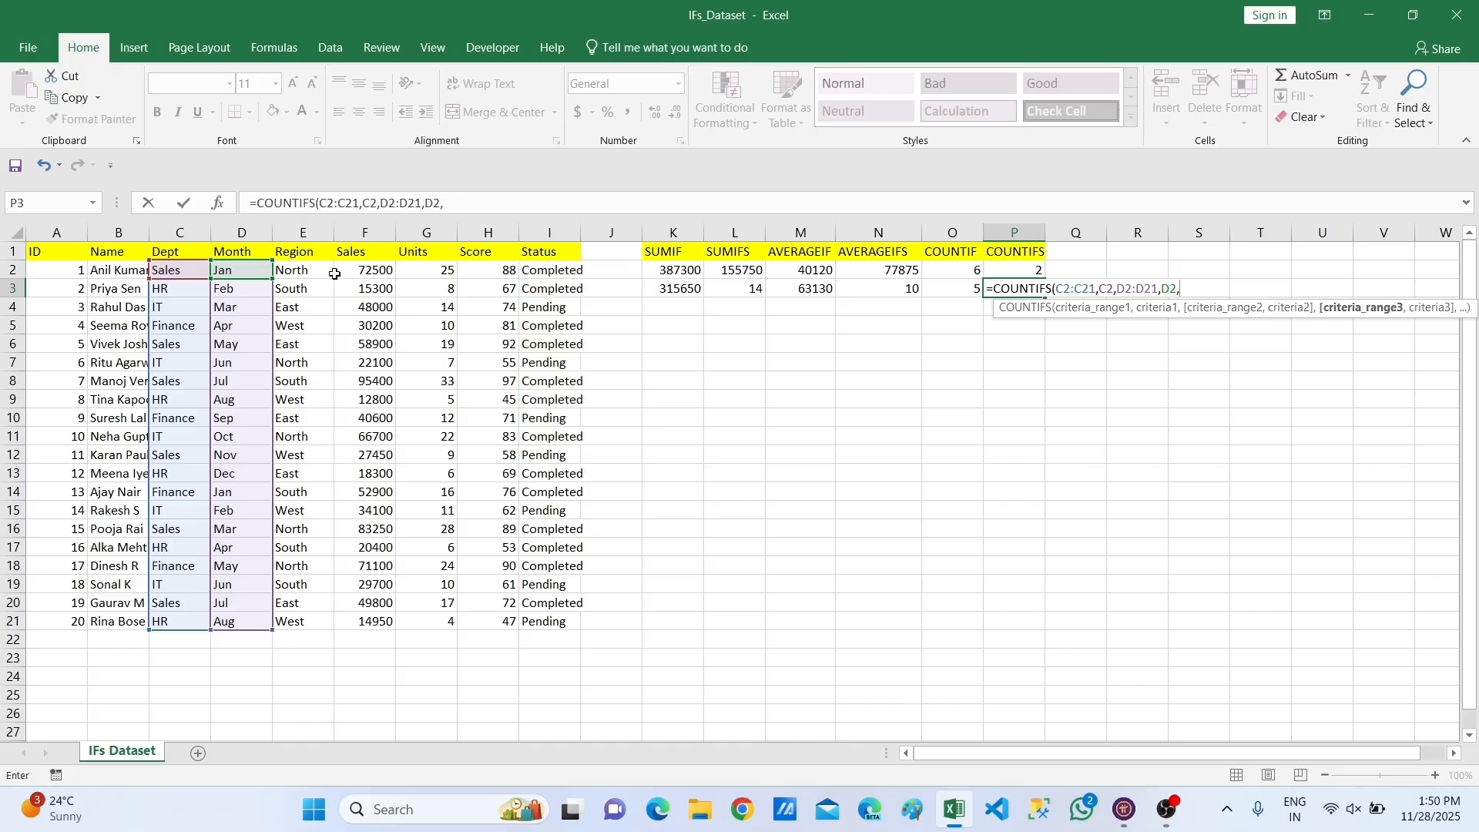
left_click(575, 271)
key("shift+Down")
key("shift+Down")
key("shift+Down")
key("shift+Down")
key("shift+Down")
key("shift+Down")
key("shift+Down")
key("shift+Down")
key("shift+Down")
key("shift+Down")
key("shift+Down")
key("shift+Down")
key("shift+Down")
key("shift+Down")
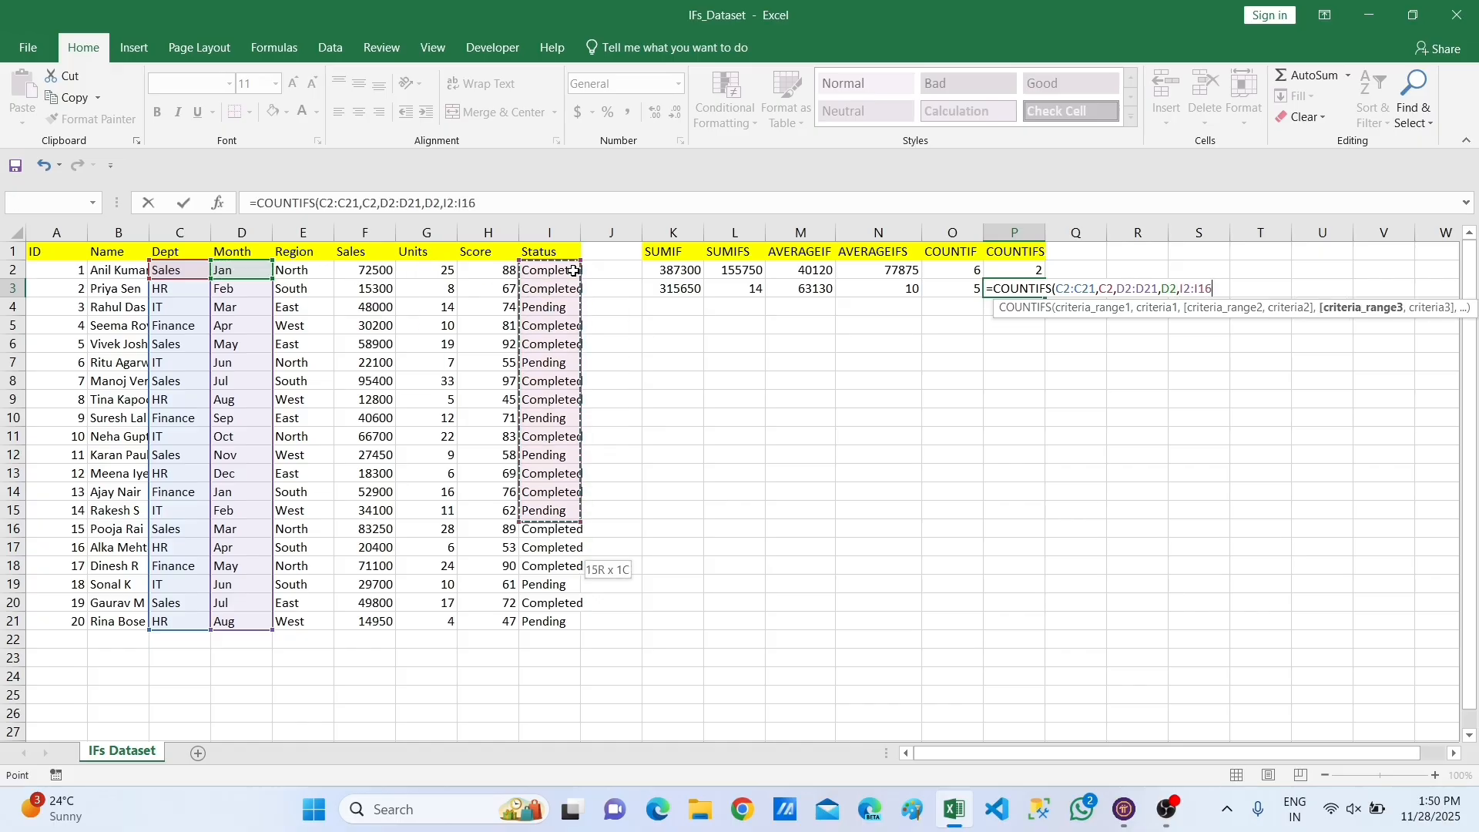
key("shift+Down")
key("shift+Down")
key("shift+Down")
key("shift+Down")
key("shift+Down")
type(",")
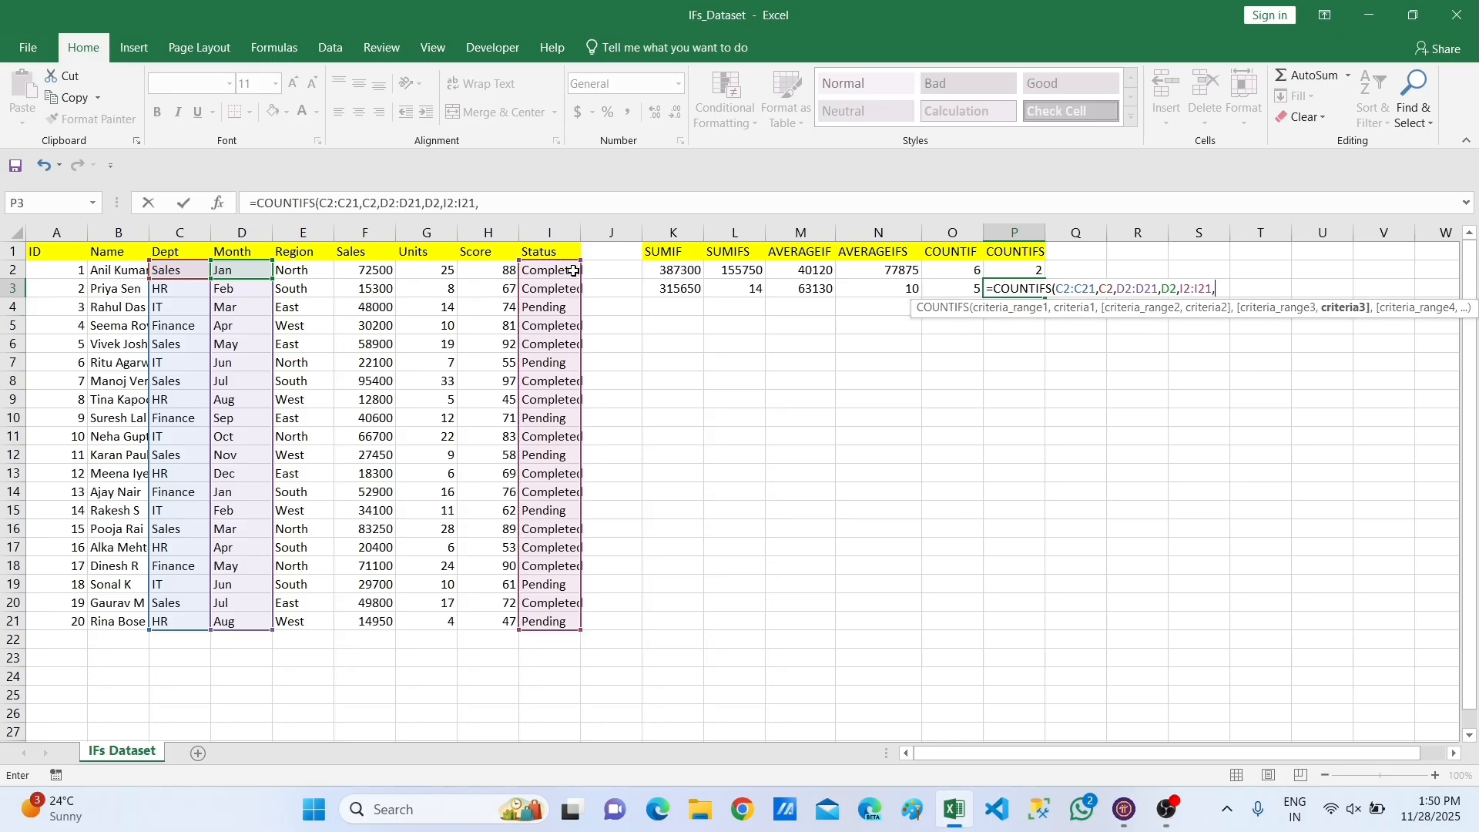
left_click(562, 272)
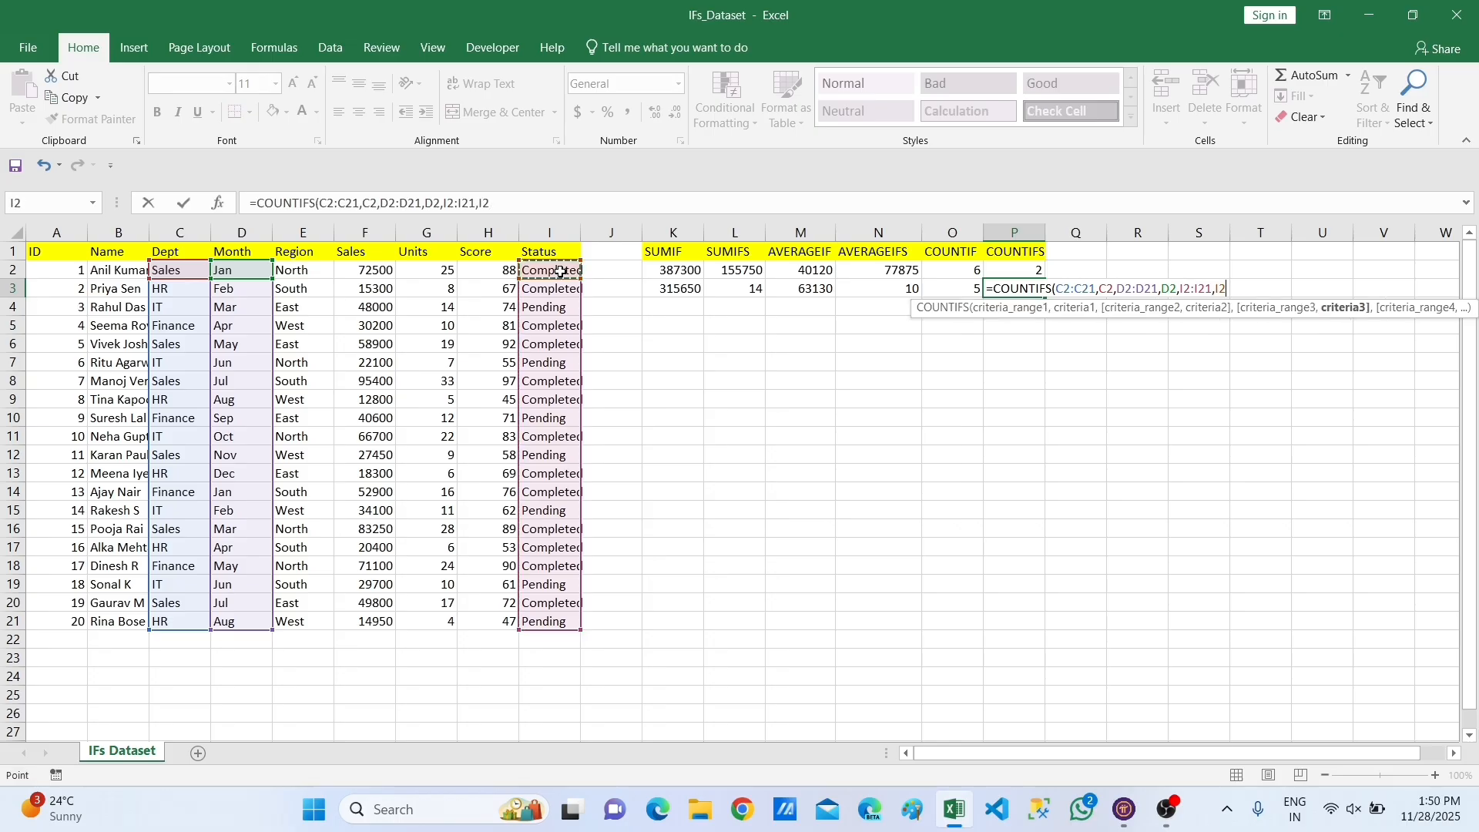
key("Return")
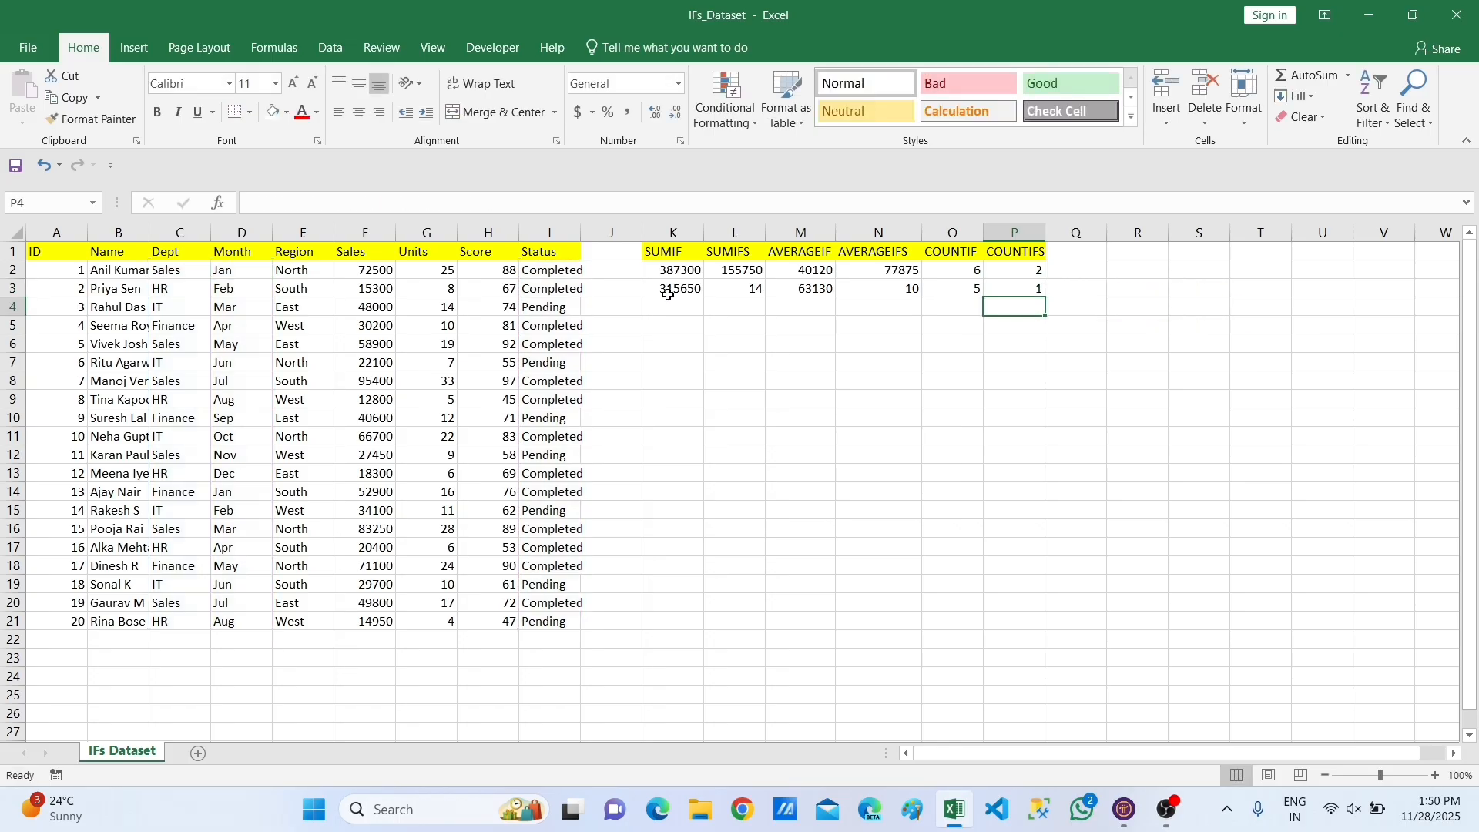